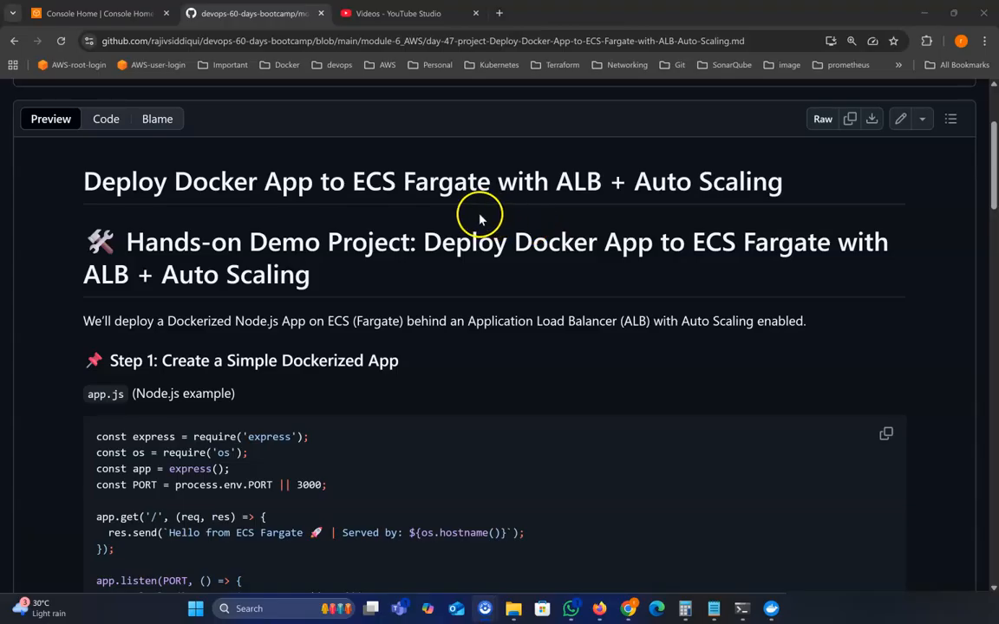
Read the GitHub guide's title and project heading on deploying a Docker app to ECS Fargate with ALB and Auto Scaling
drag(351, 182, 429, 182)
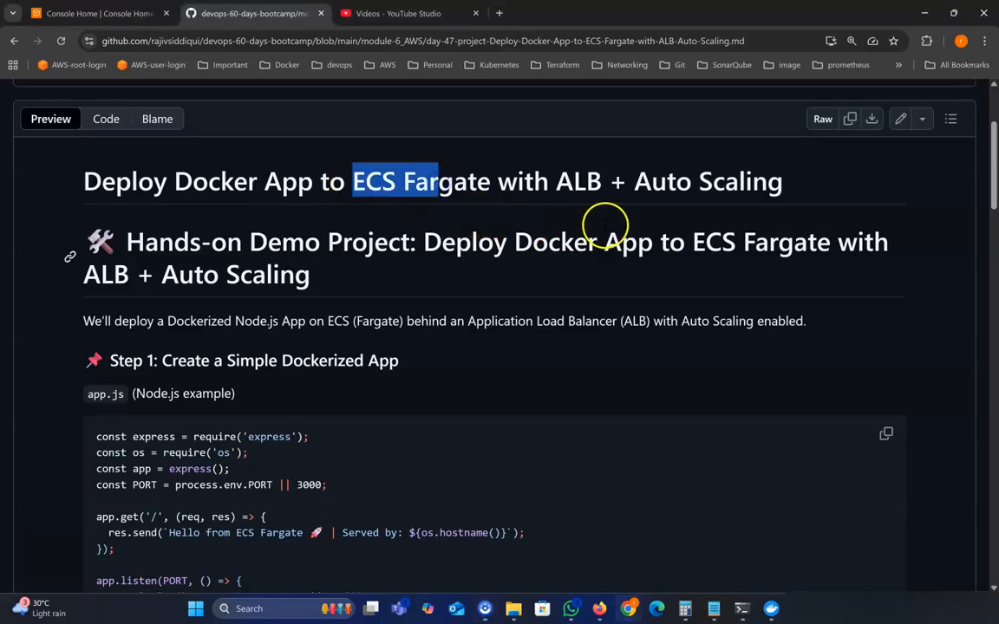
drag(561, 181, 780, 182)
drag(335, 272, 87, 184)
click(180, 188)
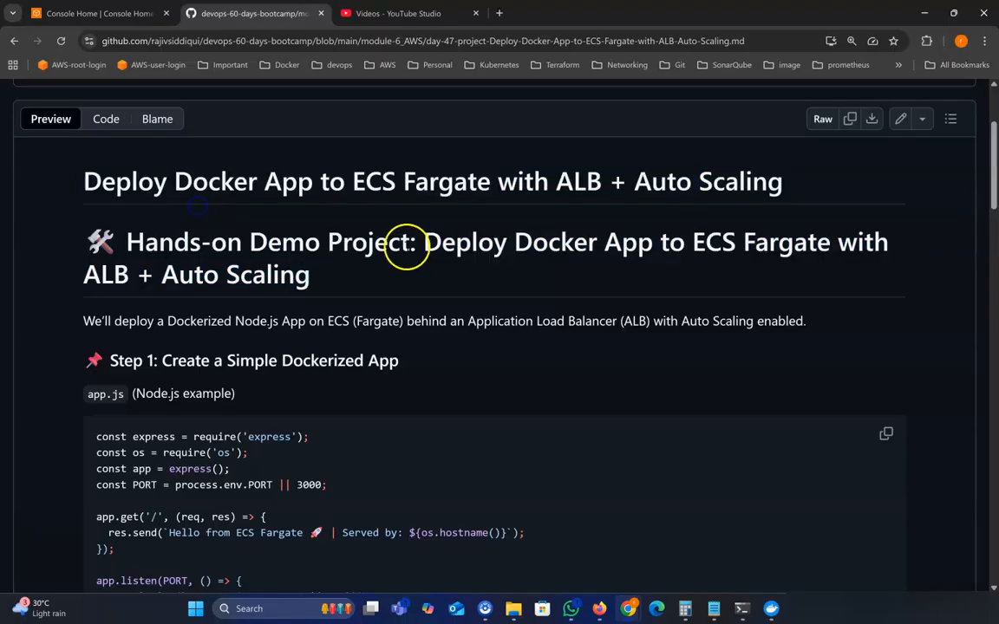
click(525, 293)
click(526, 290)
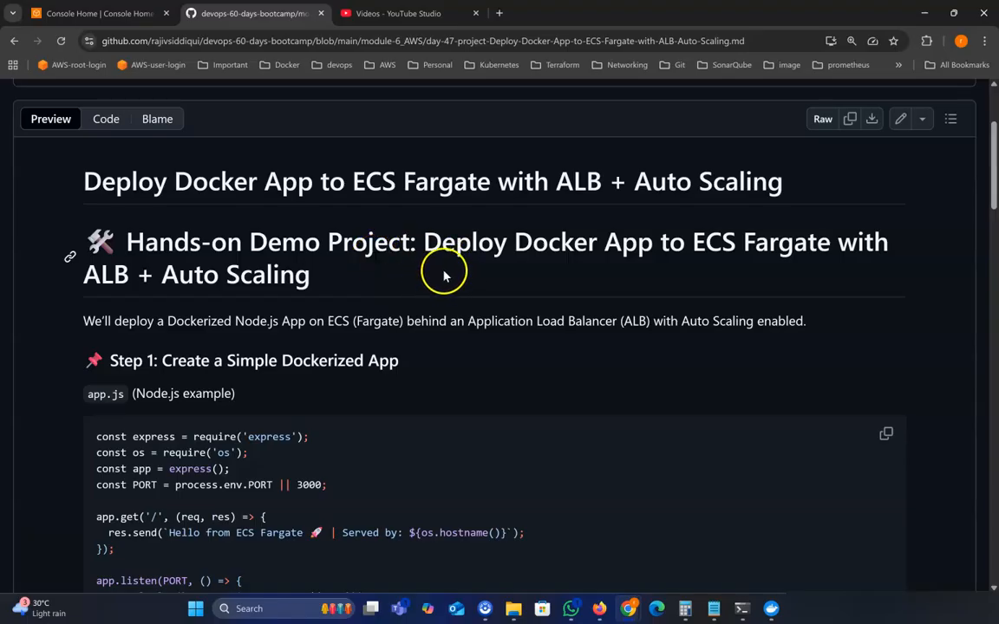
Look through the AWS CI/CD playlist videos in YouTube Studio and return to the GitHub project guide
click(390, 13)
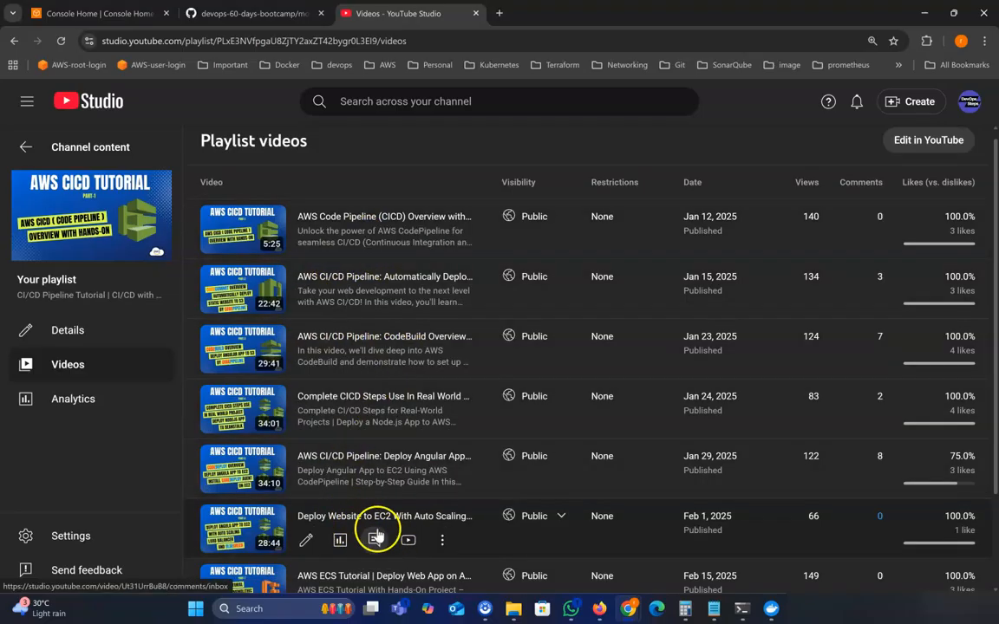
scroll(386, 525, down, 1)
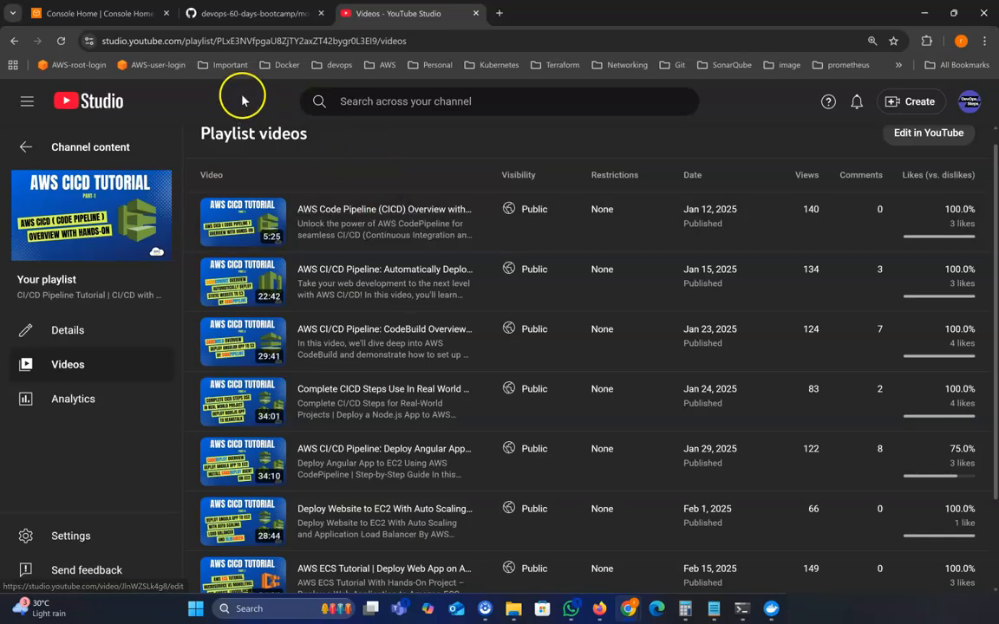
click(259, 13)
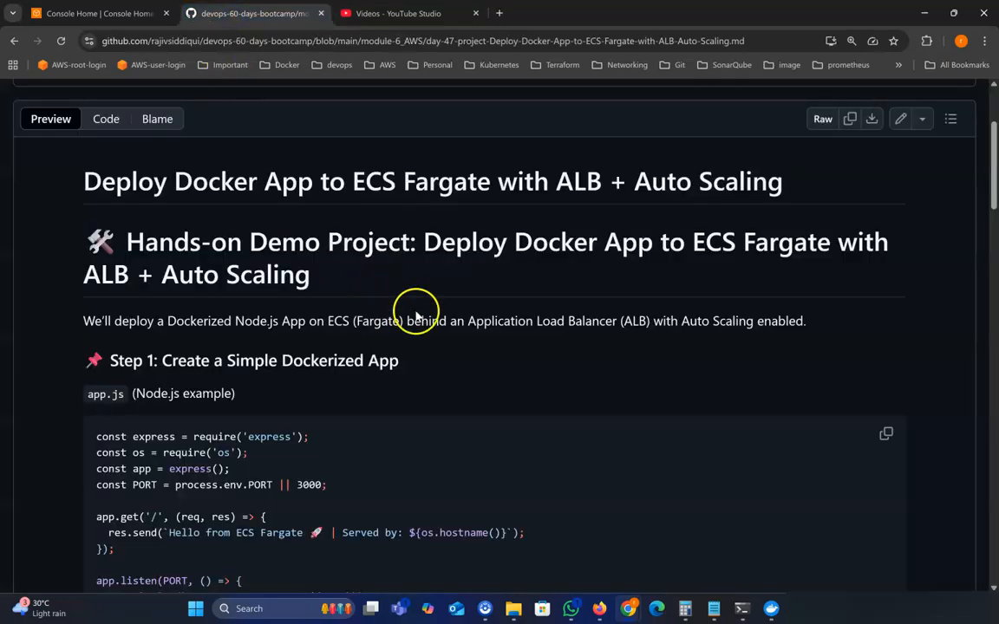
Examine the app.js, Dockerfile and package.json code under Step 1 of the guide
scroll(460, 411, down, 1)
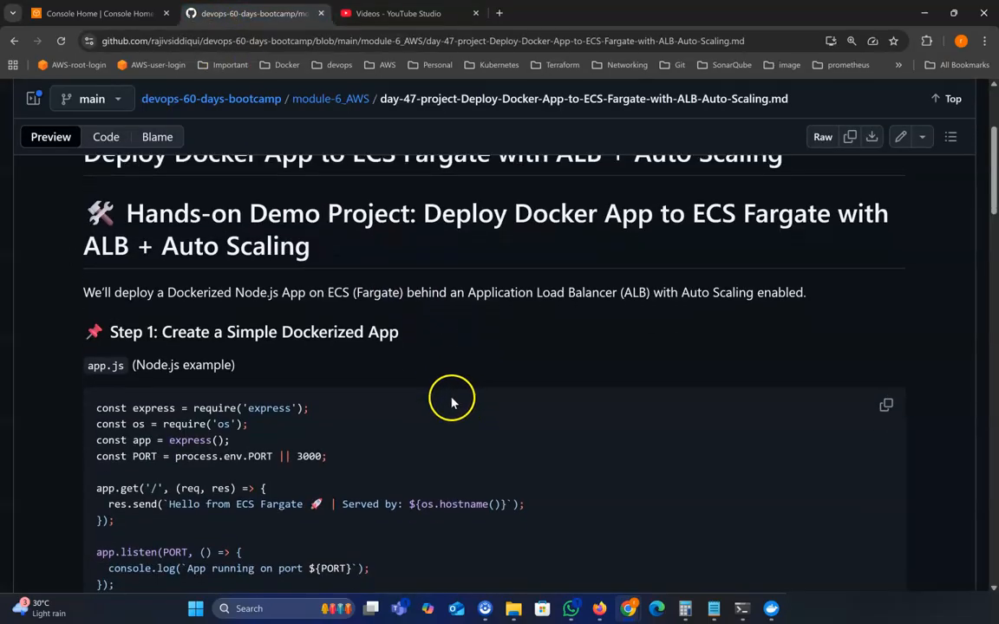
drag(156, 327, 410, 450)
scroll(410, 450, down, 3)
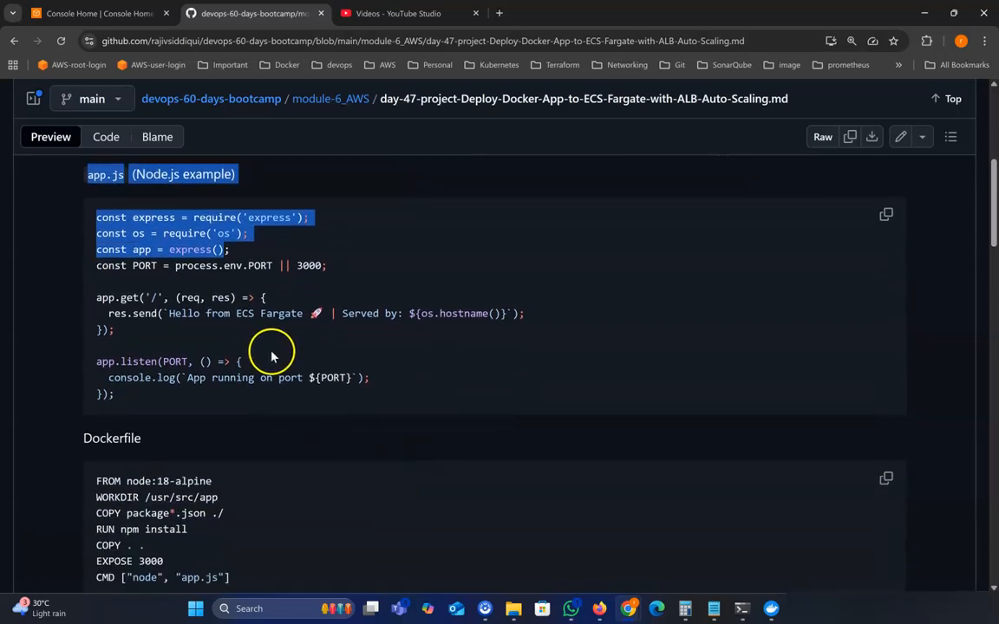
scroll(179, 461, down, 1)
drag(230, 552, 115, 455)
click(200, 416)
scroll(292, 392, down, 3)
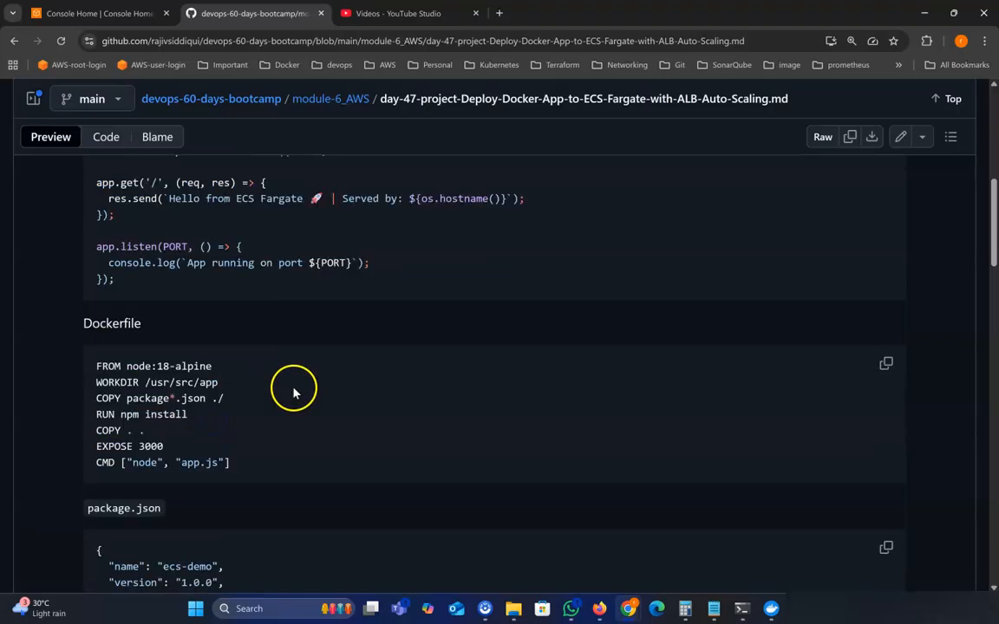
drag(225, 520, 112, 407)
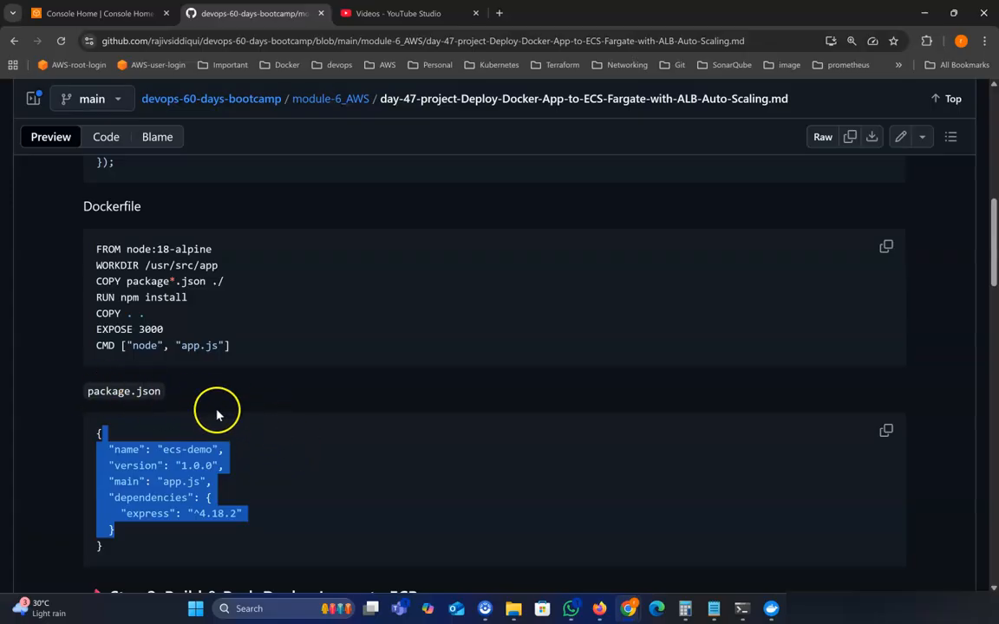
scroll(234, 414, up, 1)
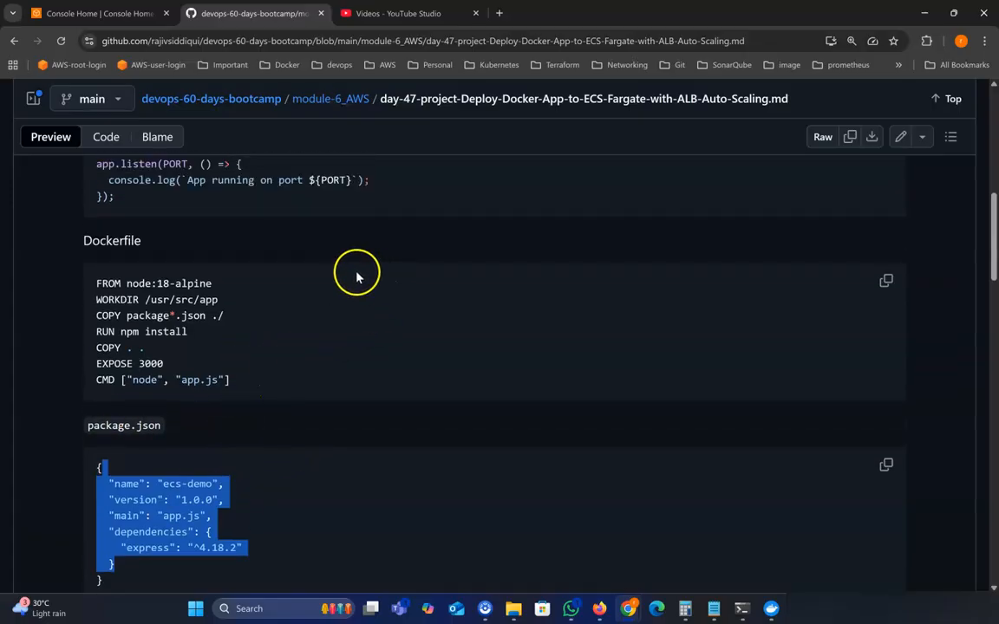
scroll(369, 289, up, 1)
scroll(371, 291, up, 1)
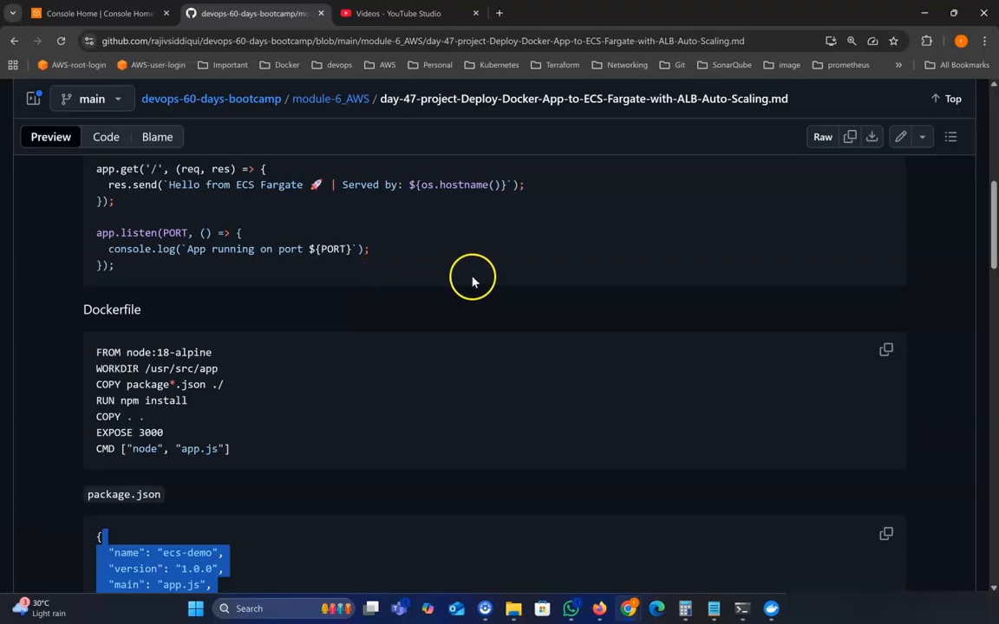
scroll(267, 234, up, 1)
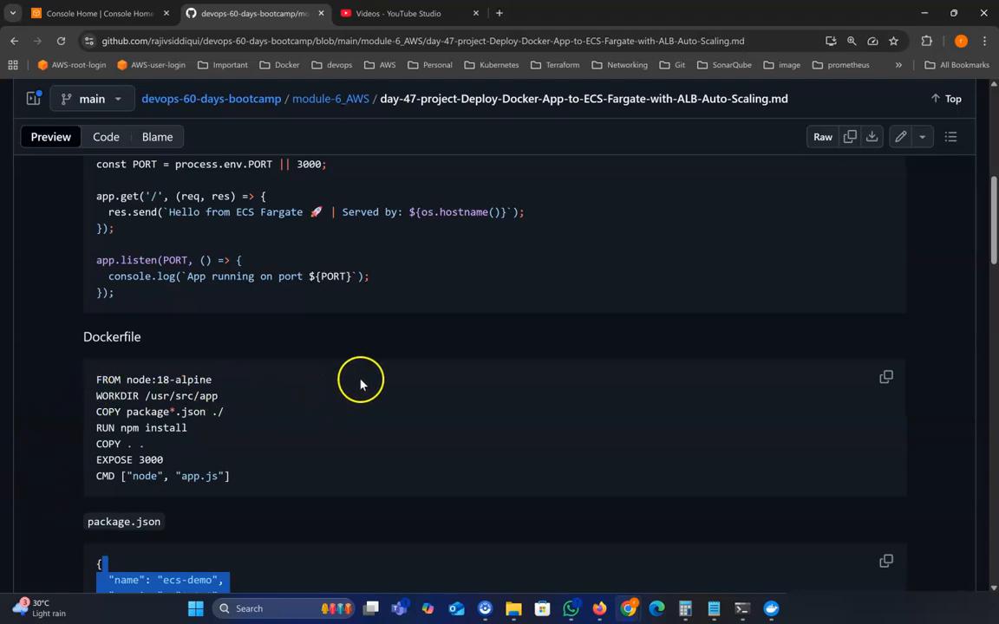
Copy the guide's app.js code and save it to app.js in the Ubuntu terminal with cat > app.js
scroll(408, 321, up, 3)
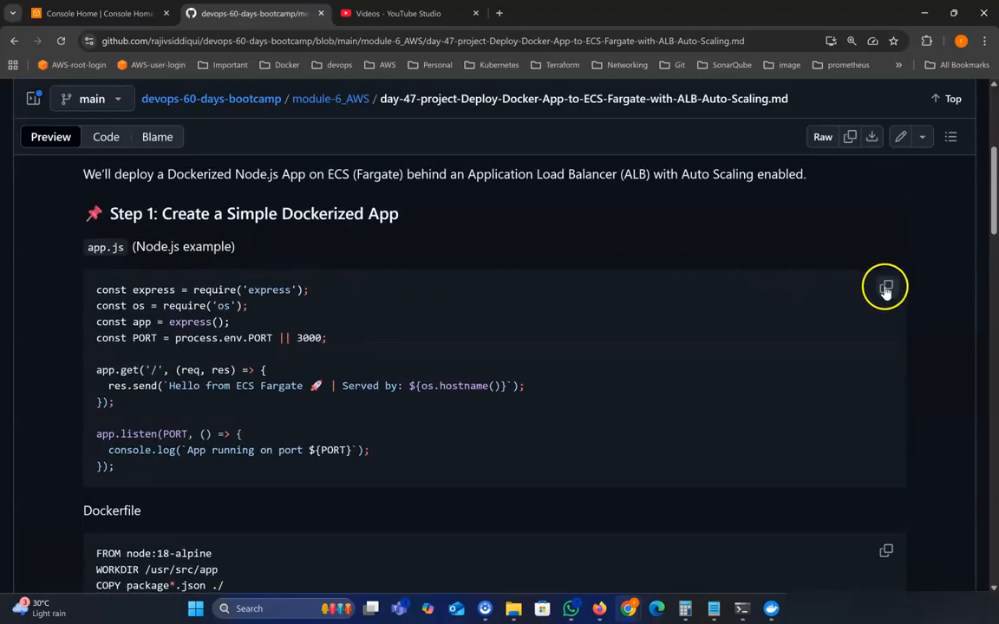
click(885, 287)
click(741, 608)
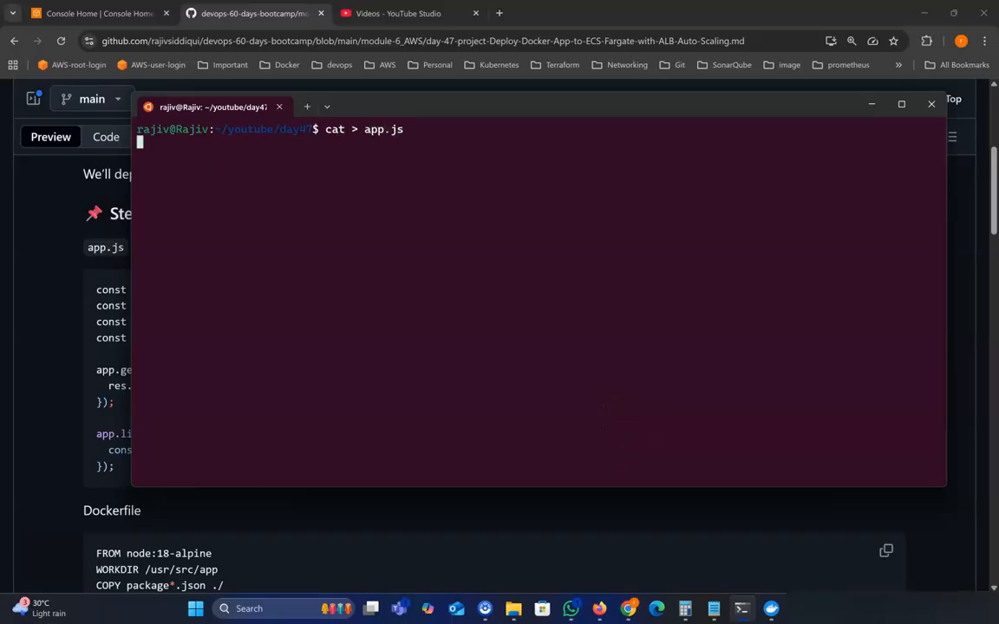
key(ctrl+v)
key(Return)
key(ctrl+c)
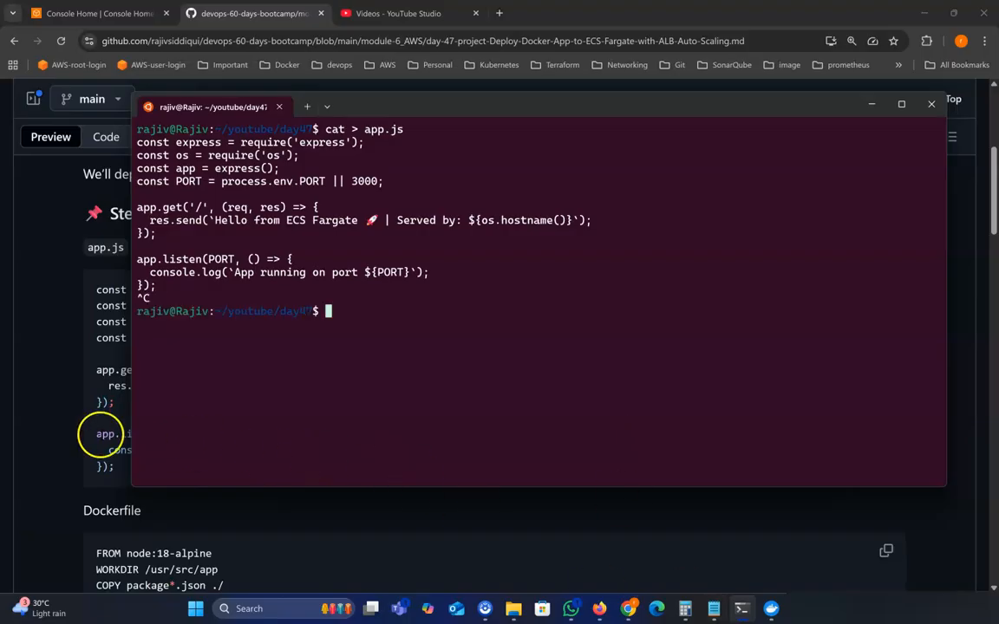
Return to the guide and read the Dockerfile instructions: base image, working directory, package copy, npm install, exposed port and start command
click(82, 390)
drag(111, 288, 211, 338)
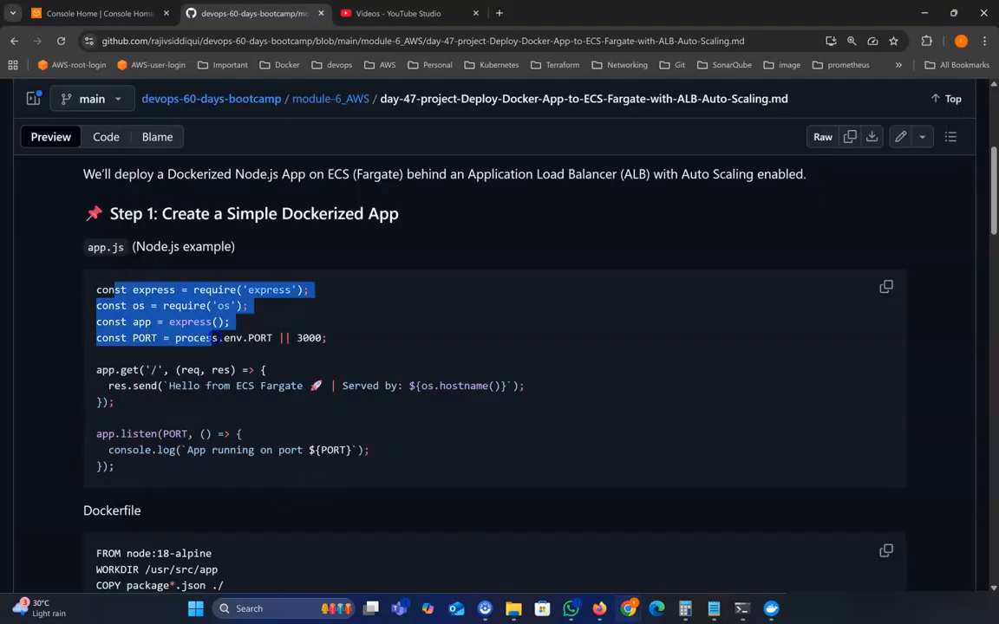
scroll(620, 528, down, 2)
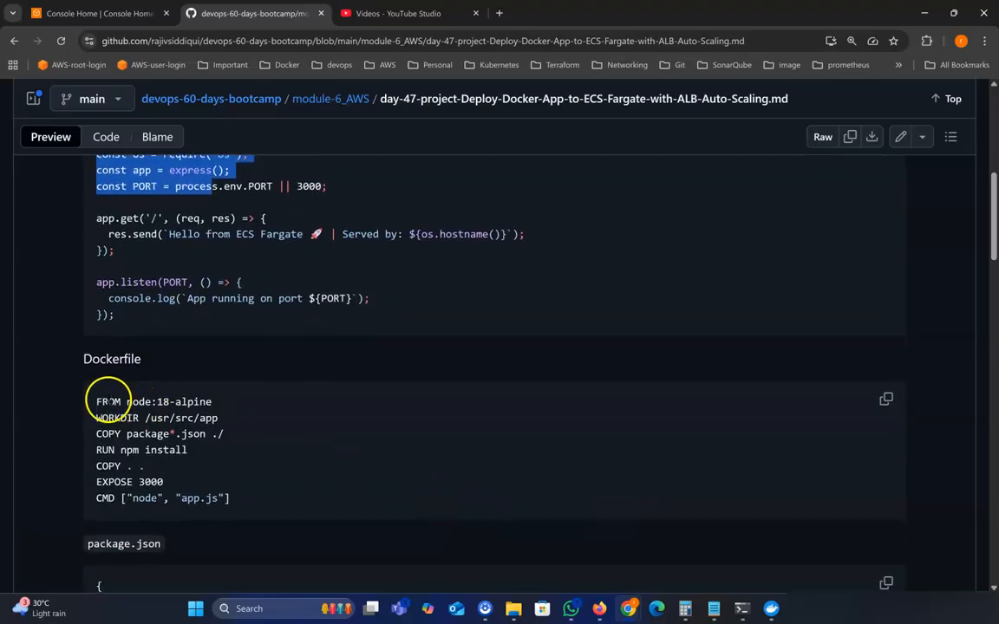
scroll(139, 382, down, 1)
drag(127, 381, 193, 381)
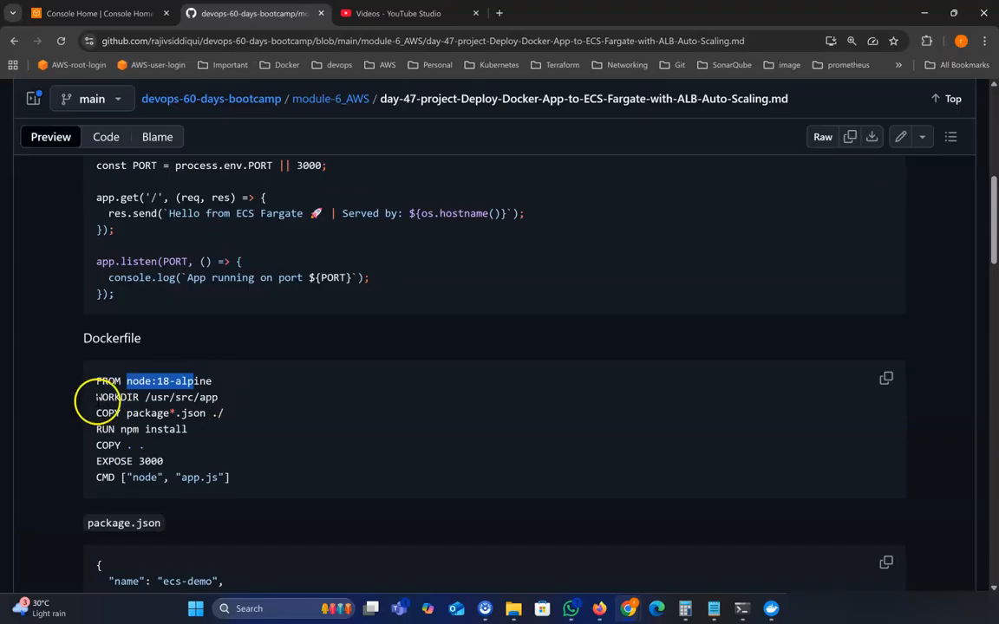
drag(95, 397, 206, 397)
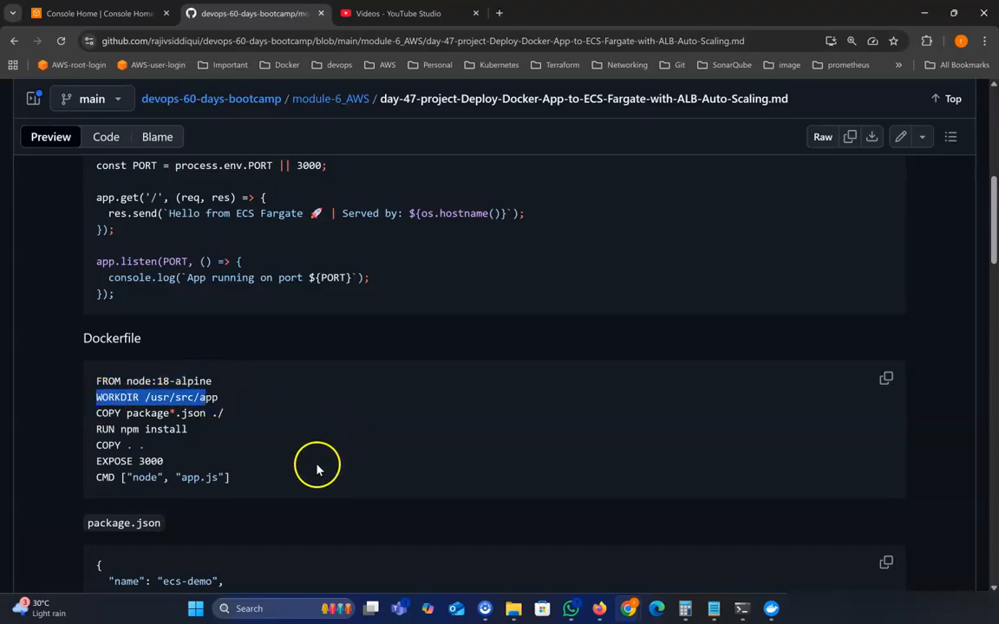
drag(127, 413, 186, 413)
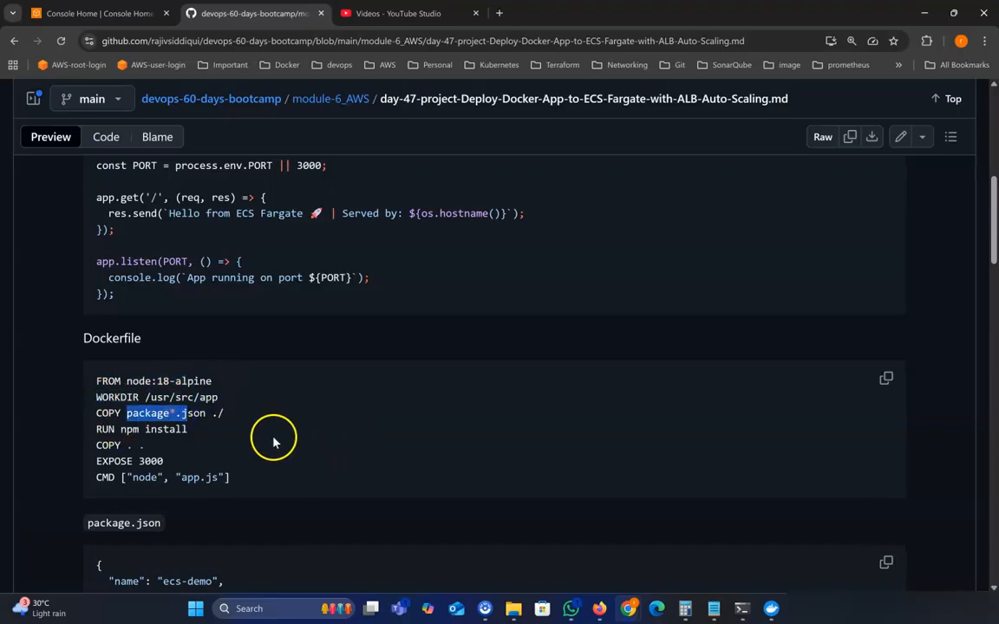
click(221, 414)
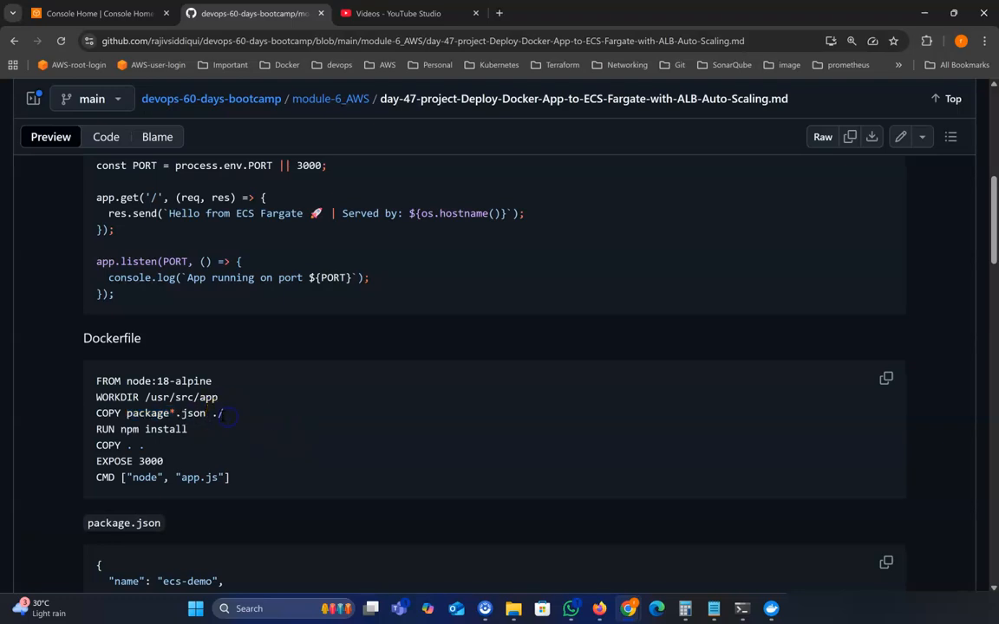
drag(109, 431, 198, 433)
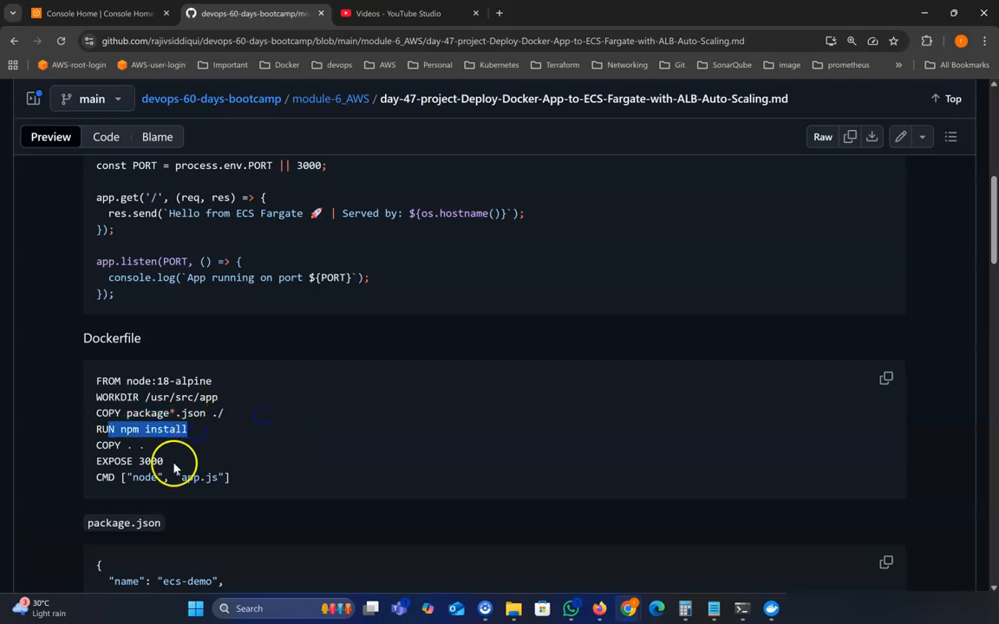
click(95, 447)
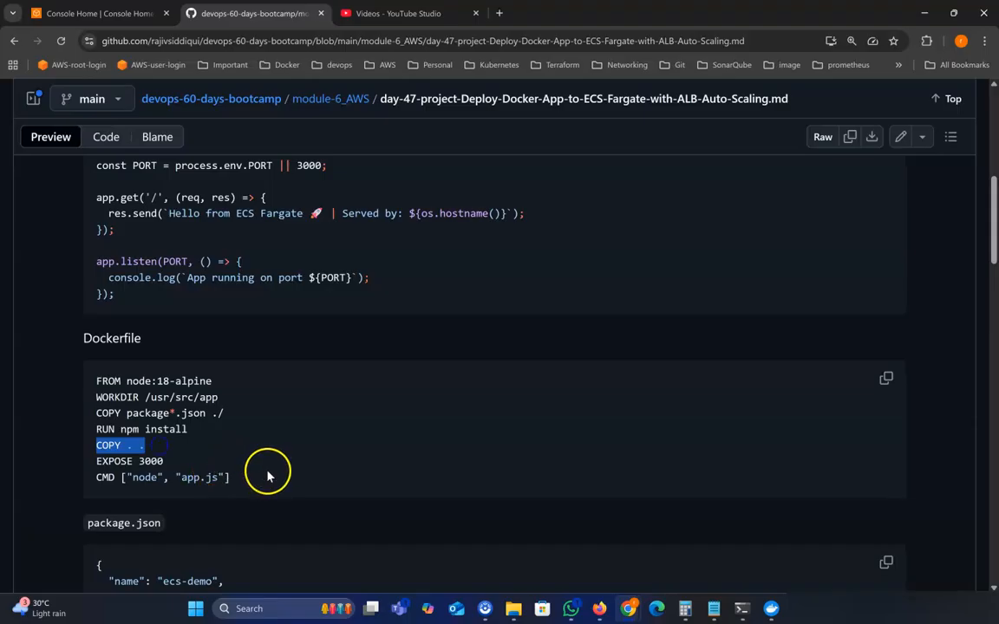
drag(133, 461, 202, 461)
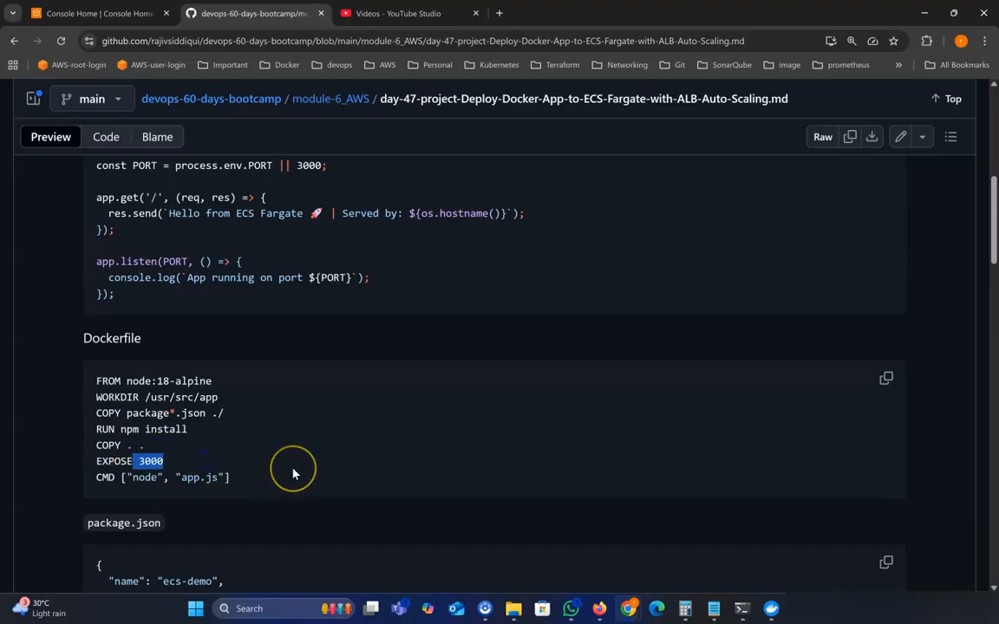
scroll(293, 473, down, 1)
drag(178, 469, 200, 469)
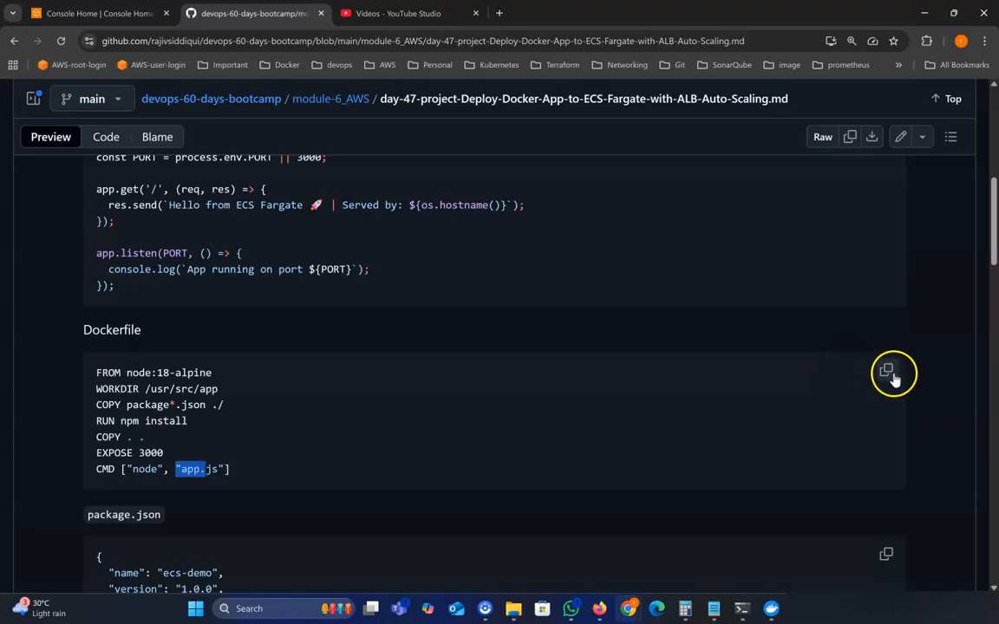
Save the guide's Dockerfile code to a file in the terminal with cat > Dockerfile
click(742, 608)
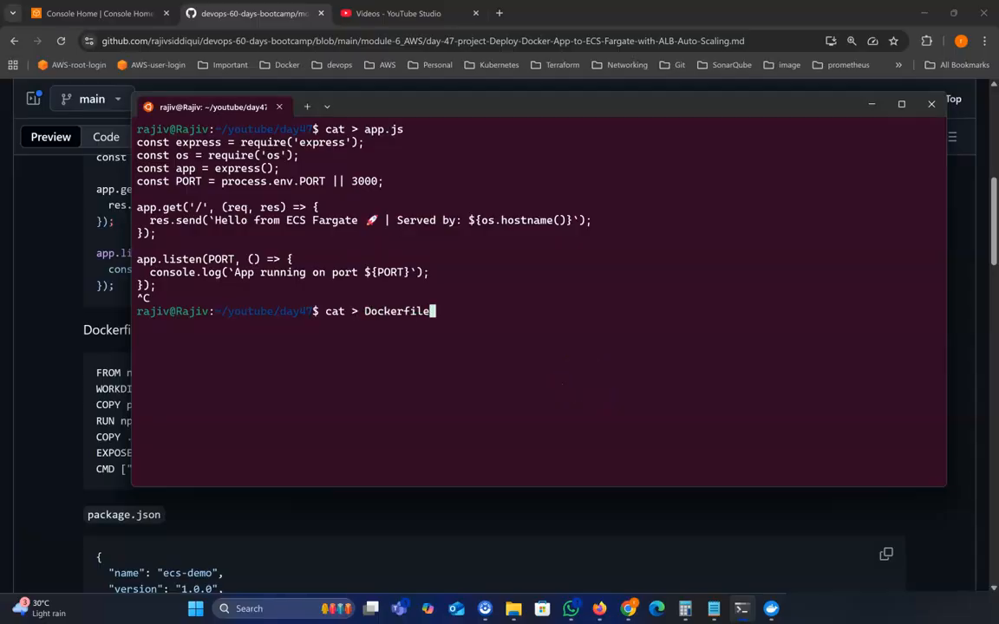
key(ctrl+v)
click(581, 381)
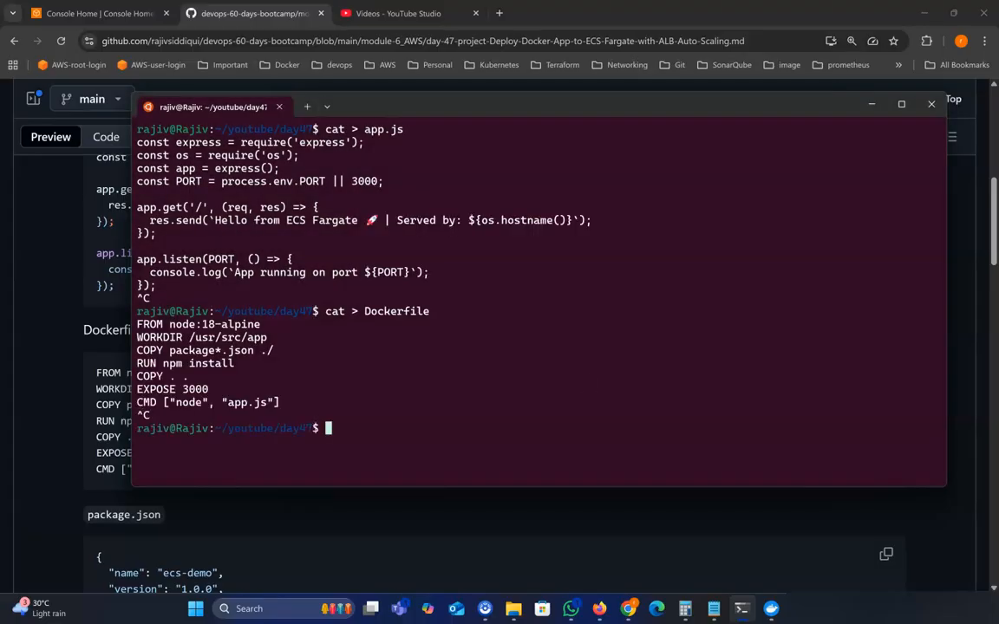
Copy the package.json code from the guide and save it in the terminal with cat > package.json
click(42, 397)
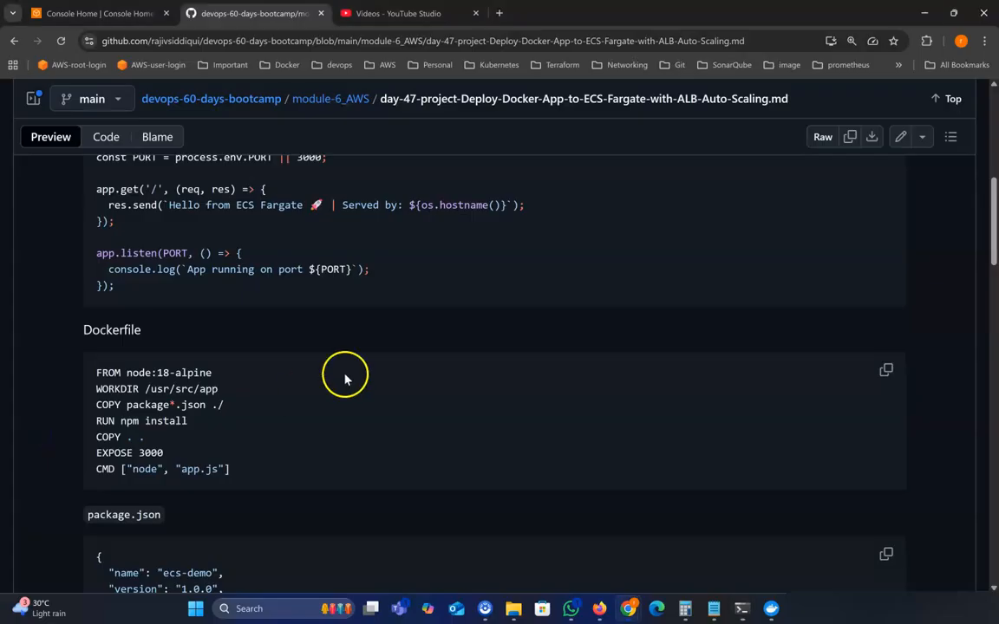
scroll(337, 382, down, 2)
scroll(337, 392, down, 1)
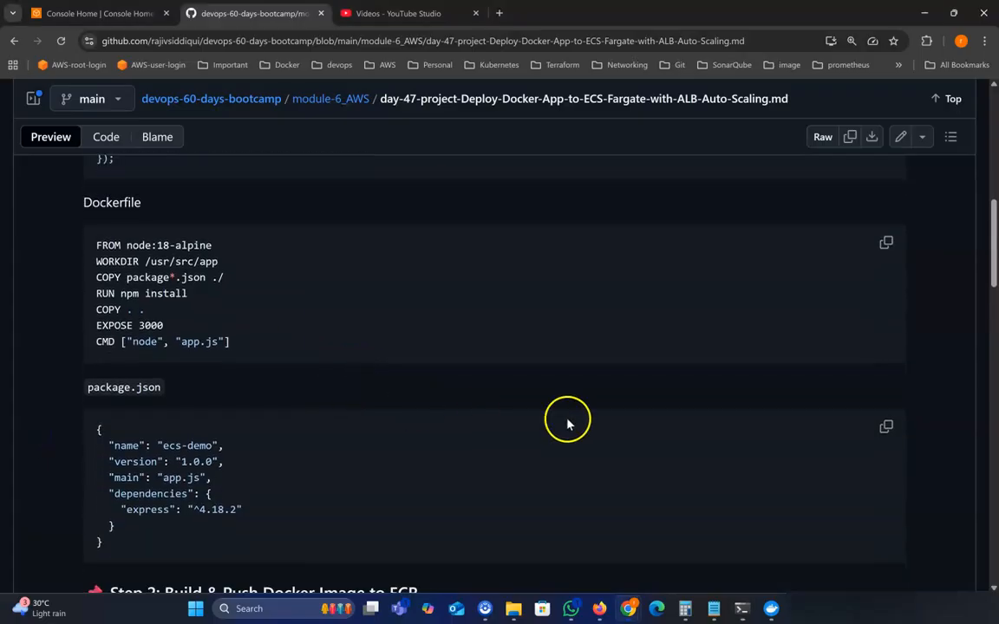
click(887, 419)
click(744, 606)
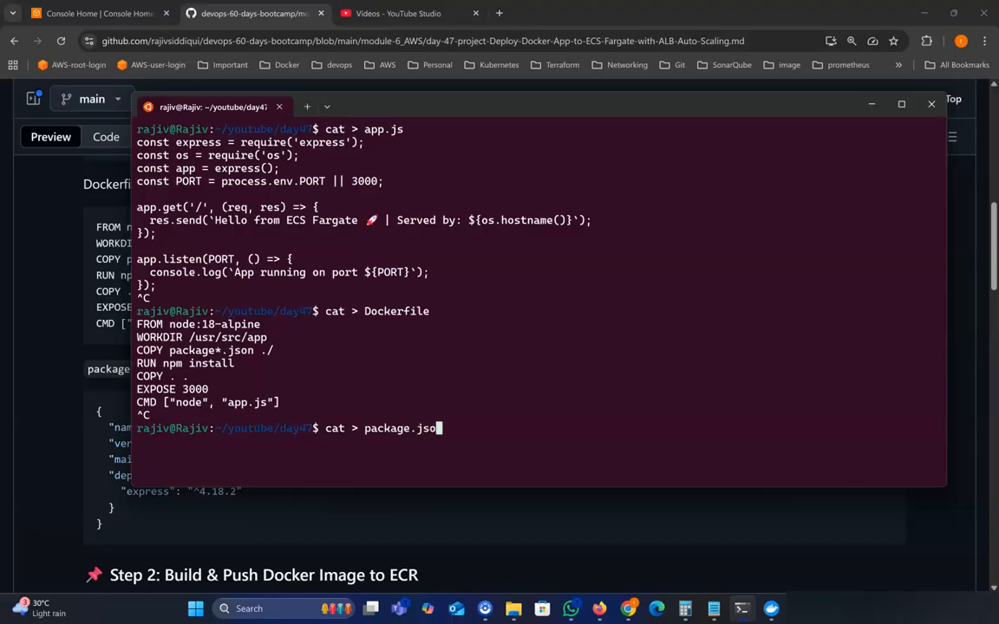
right_click(597, 423)
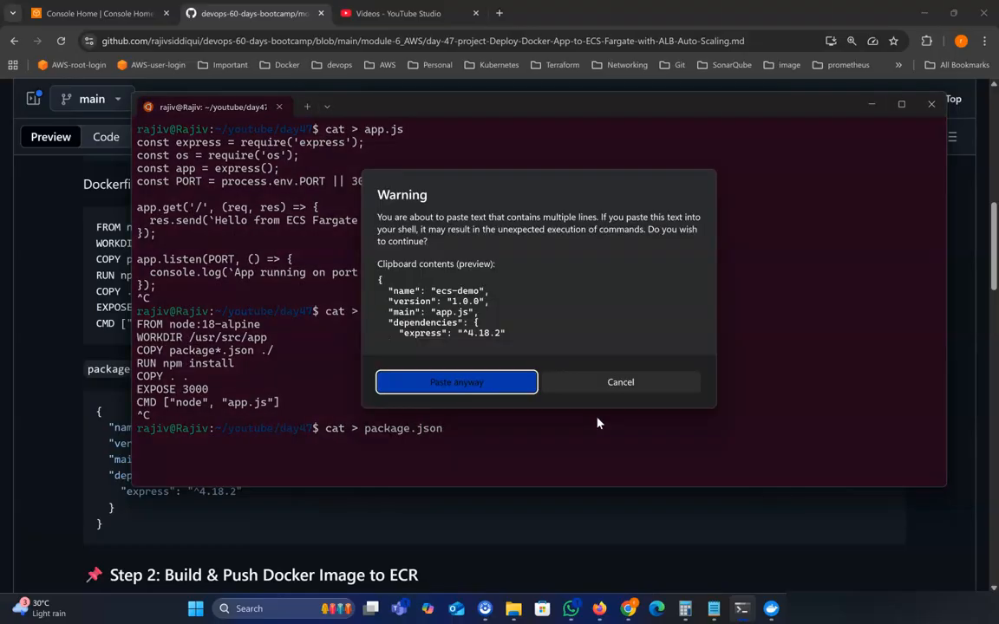
key(Return)
key(ctrl+c)
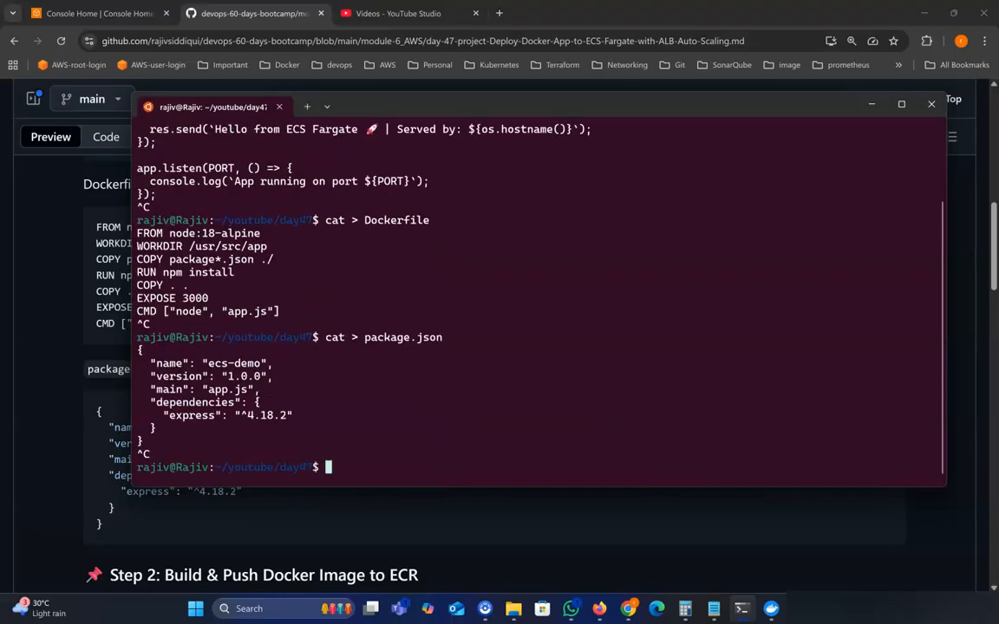
Return to the guide and read the Step 2 commands for building and pushing the Docker image to ECR
click(436, 547)
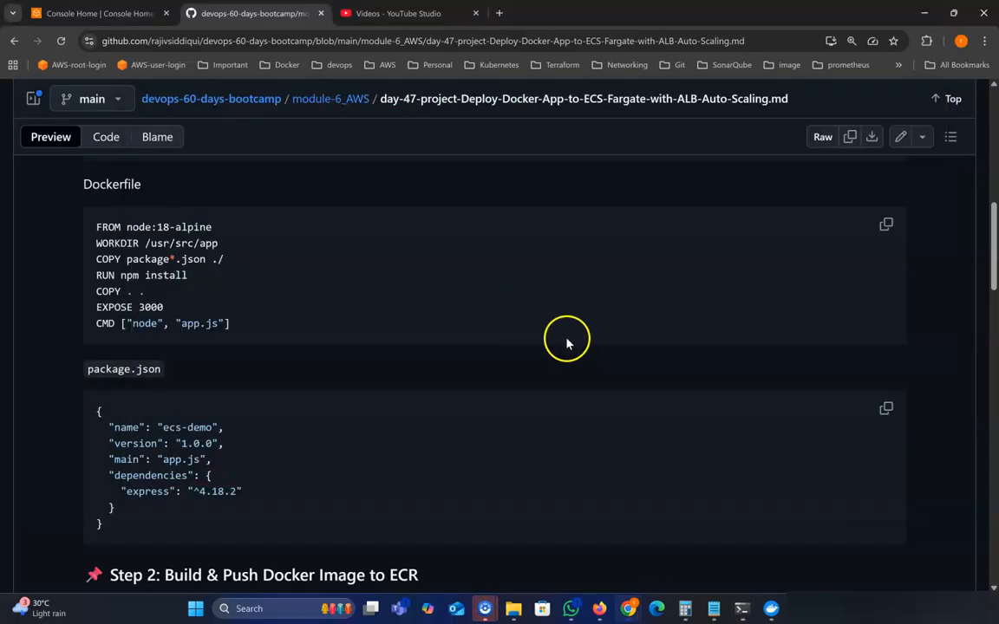
scroll(433, 295, down, 3)
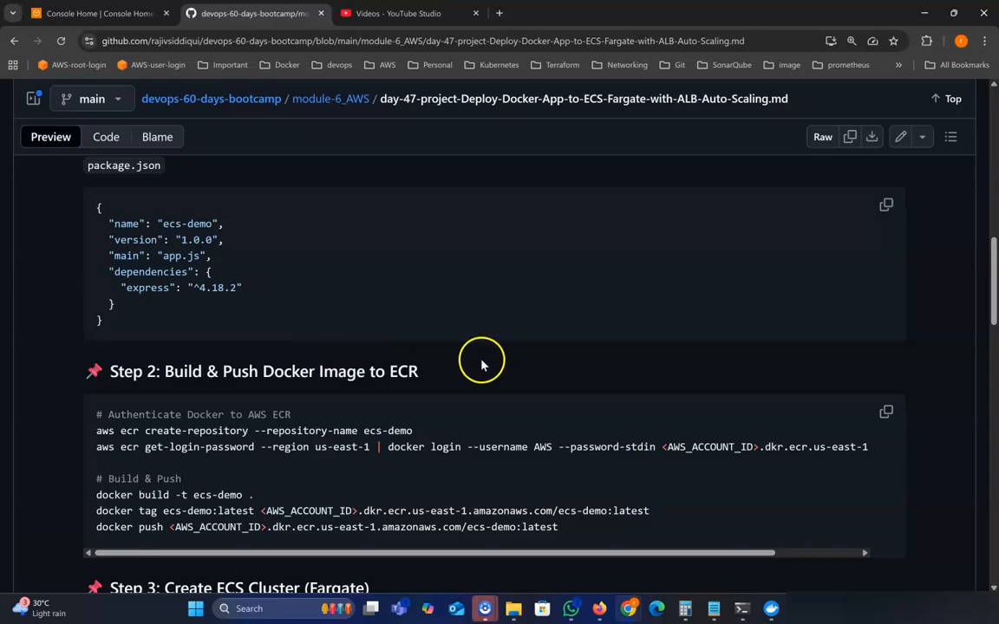
scroll(484, 361, down, 1)
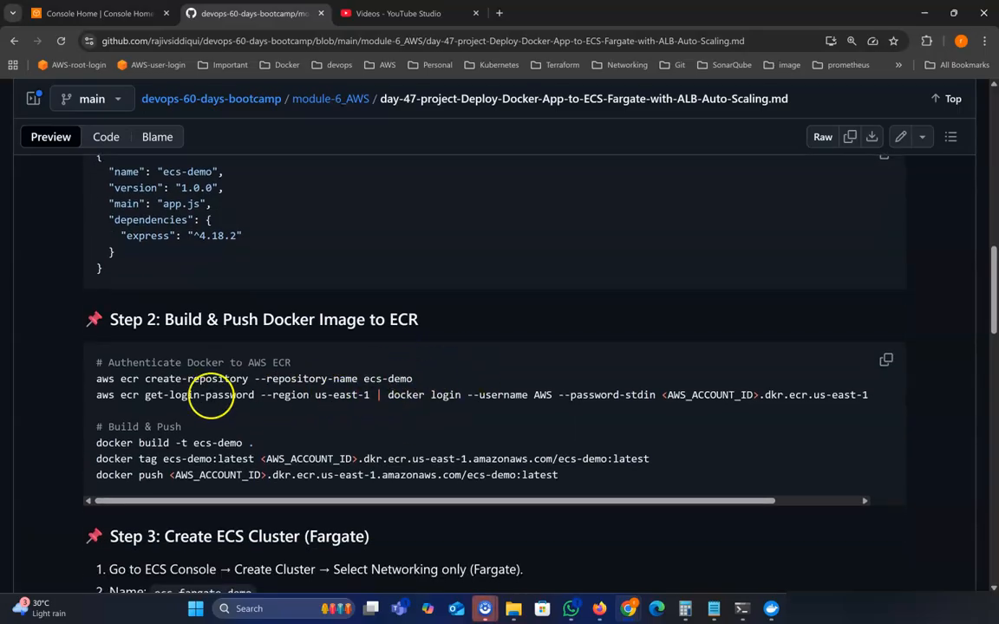
scroll(156, 377, down, 1)
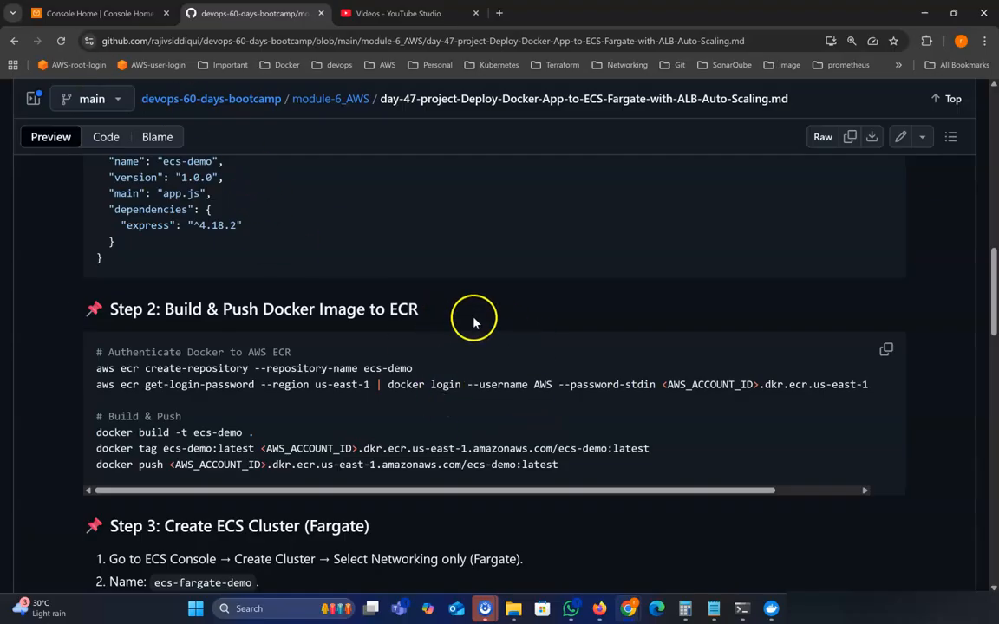
Search the AWS console for ecr and open Elastic Container Registry in a new browser tab
click(99, 14)
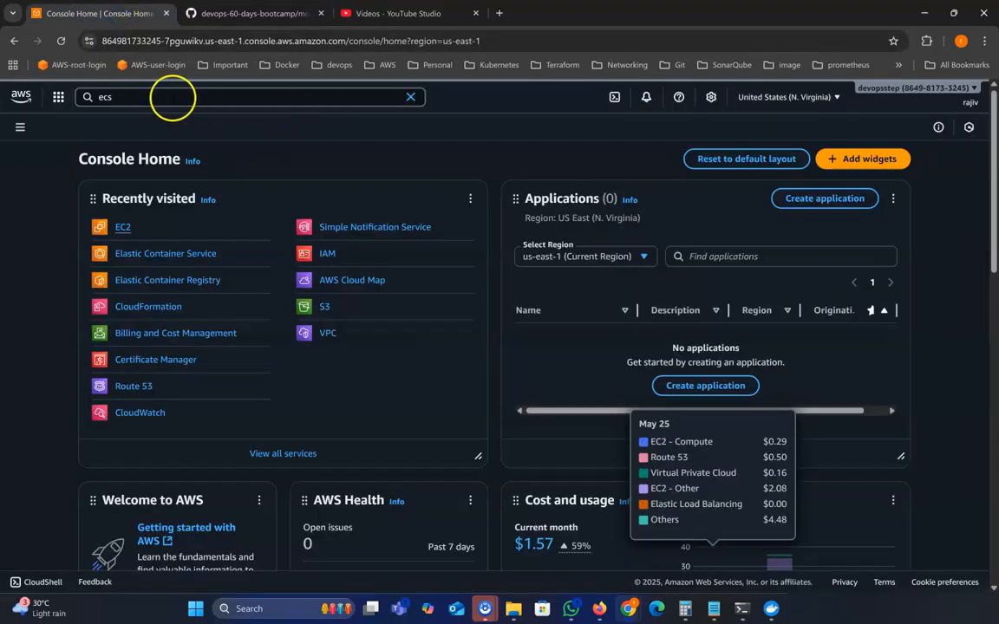
click(172, 97)
text(ec)
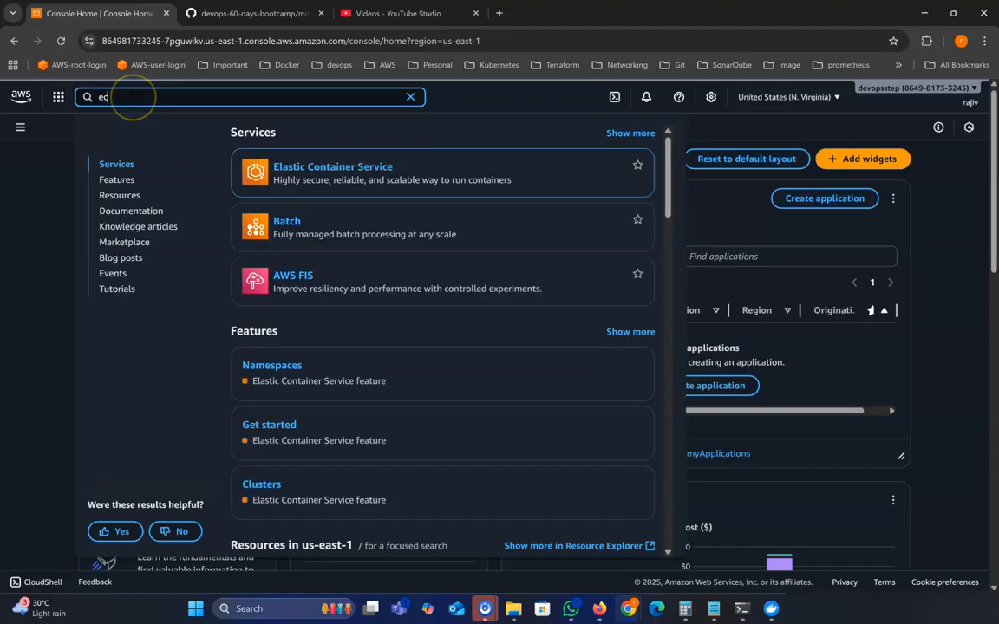
text(r)
right_click(333, 171)
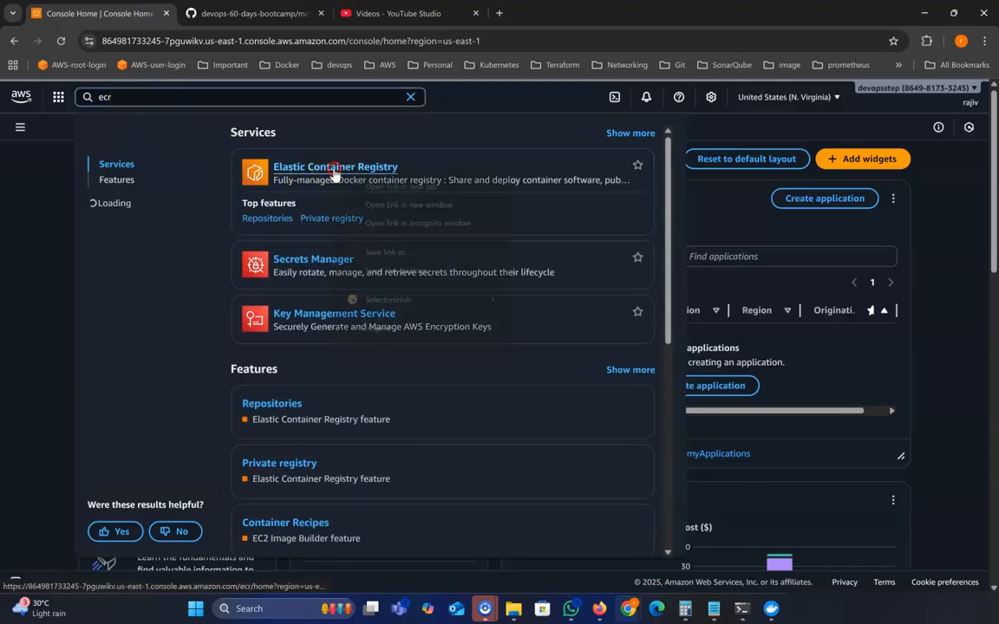
click(373, 186)
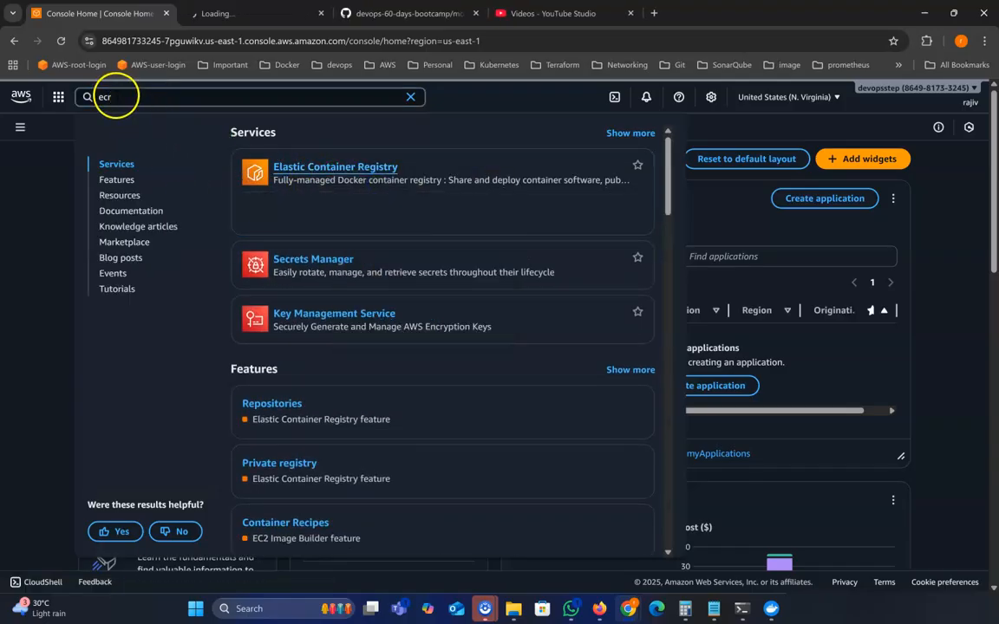
Search the AWS console for ecs, open Elastic Container Service in a new browser tab, and switch to the ECR private repositories list
click(126, 97)
text(s)
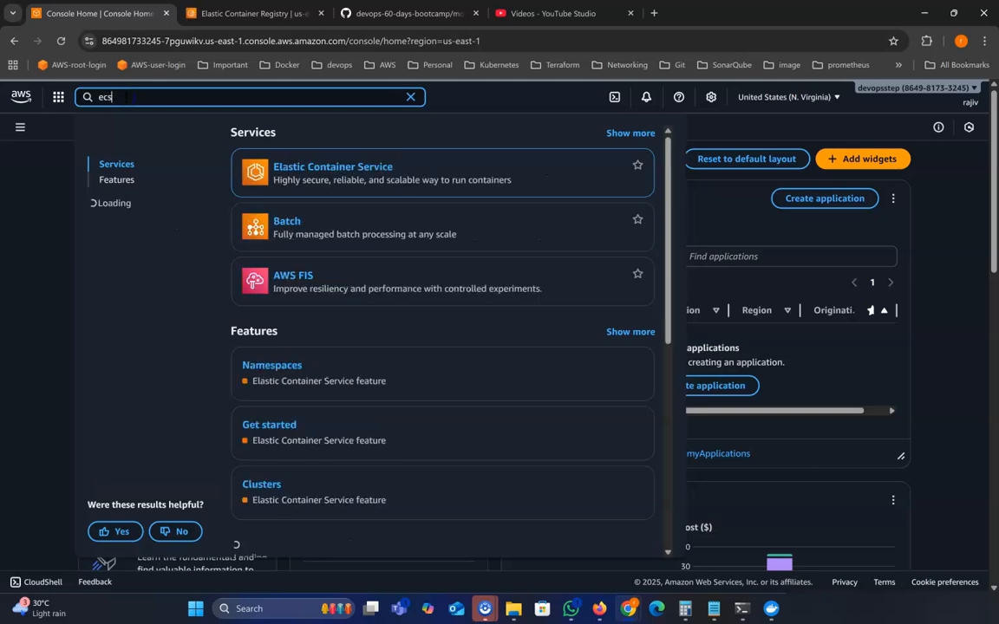
right_click(314, 166)
click(371, 185)
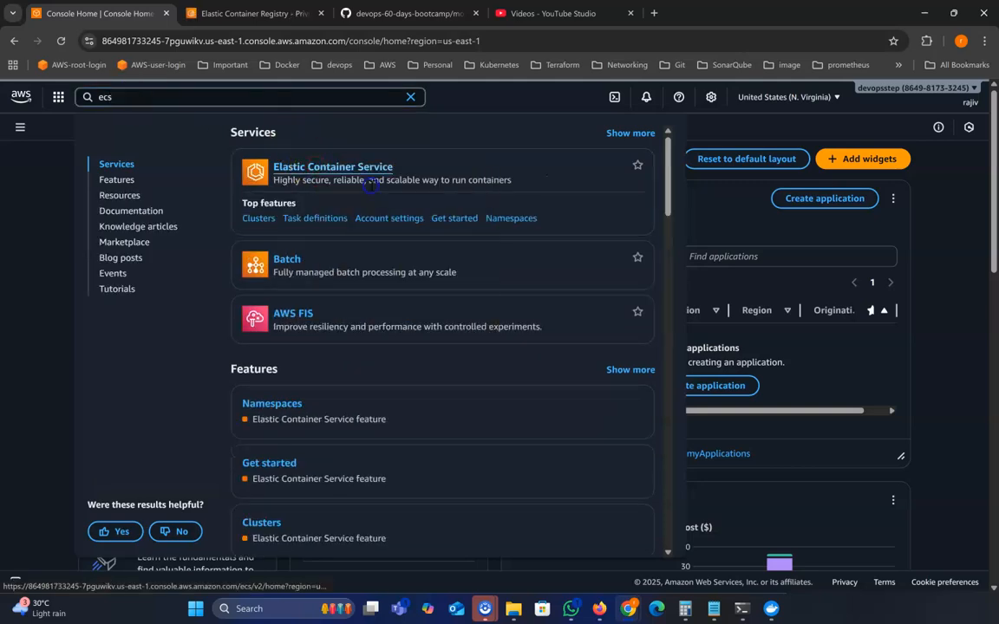
click(250, 15)
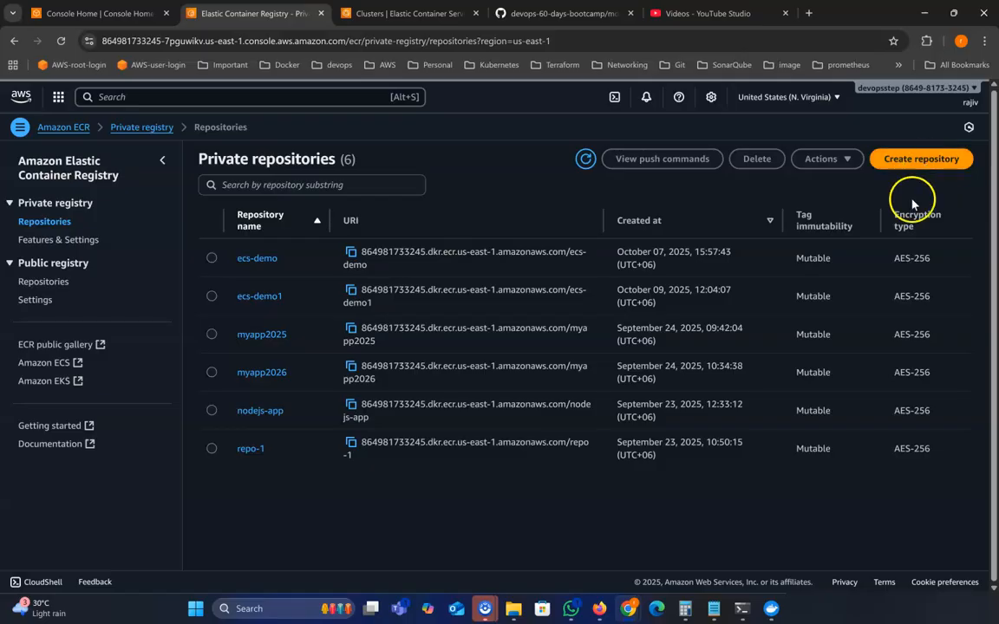
Copy the guide's aws ecr create-repository command and run it in the terminal with the repository name ecs-demo2
click(565, 13)
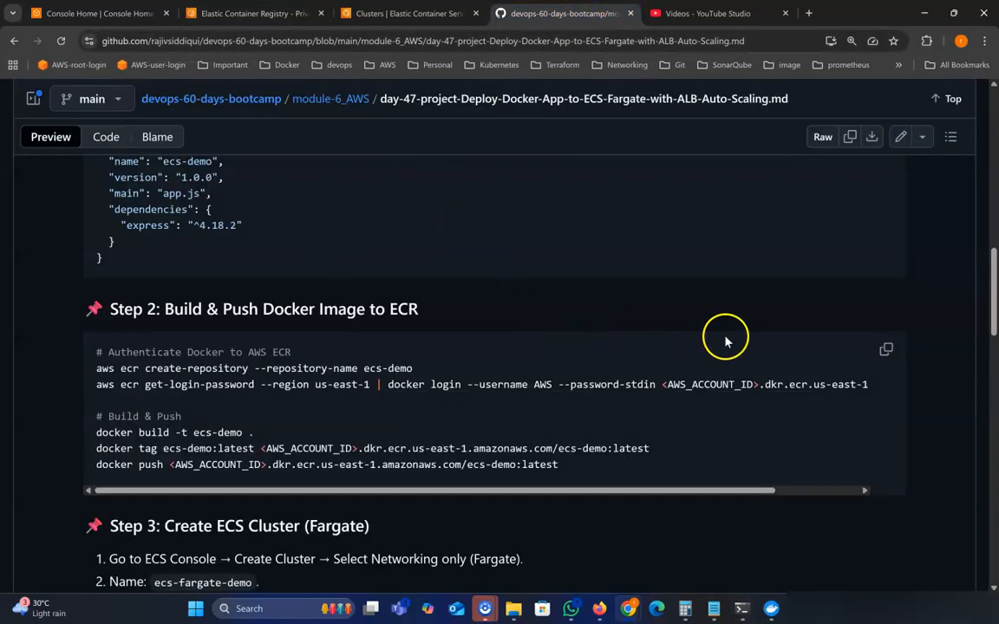
scroll(784, 341, down, 1)
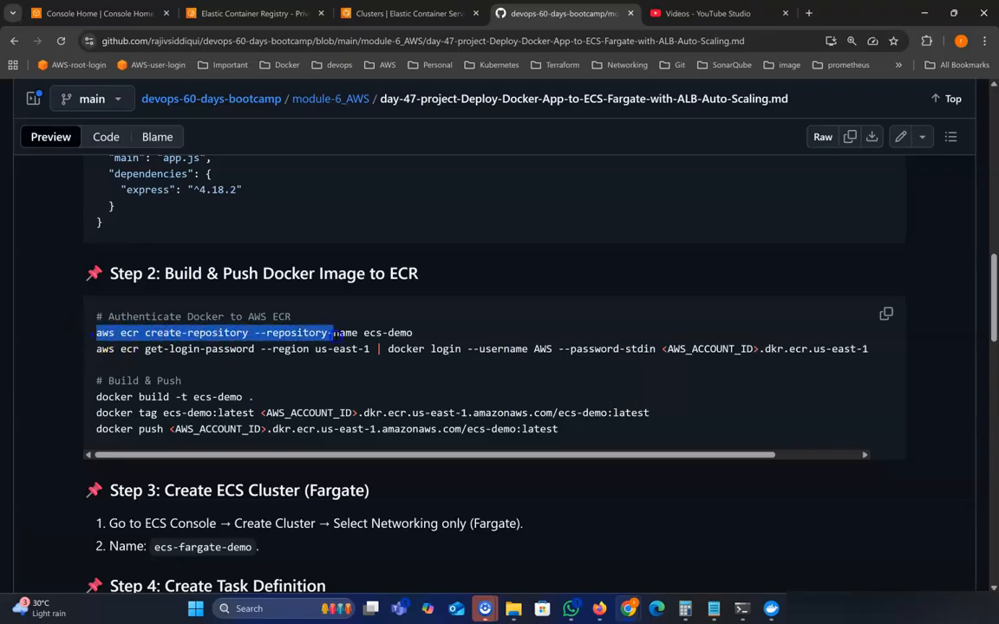
drag(332, 333, 425, 340)
key(ctrl+c)
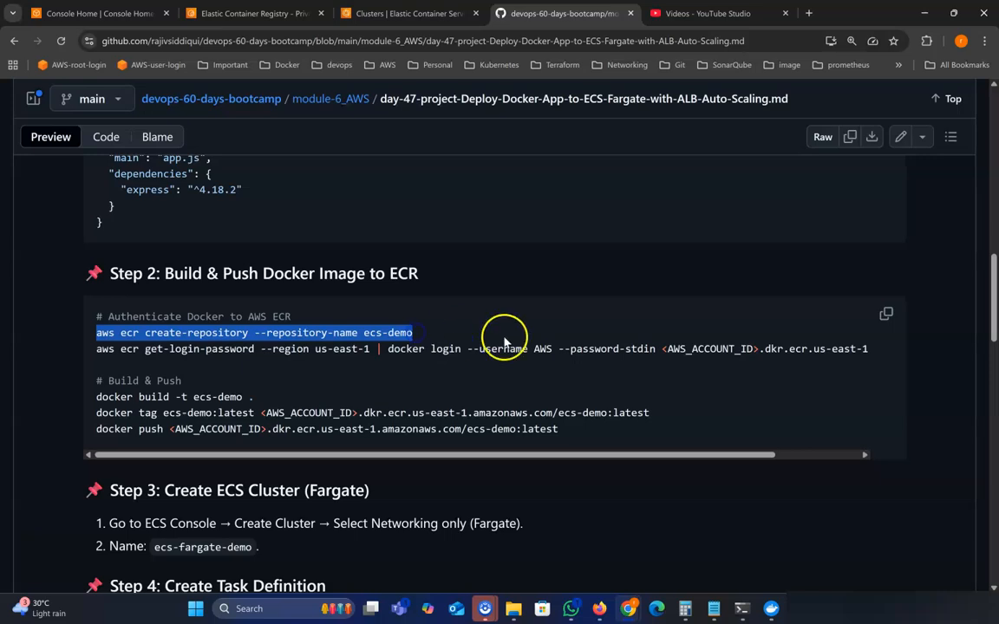
click(741, 607)
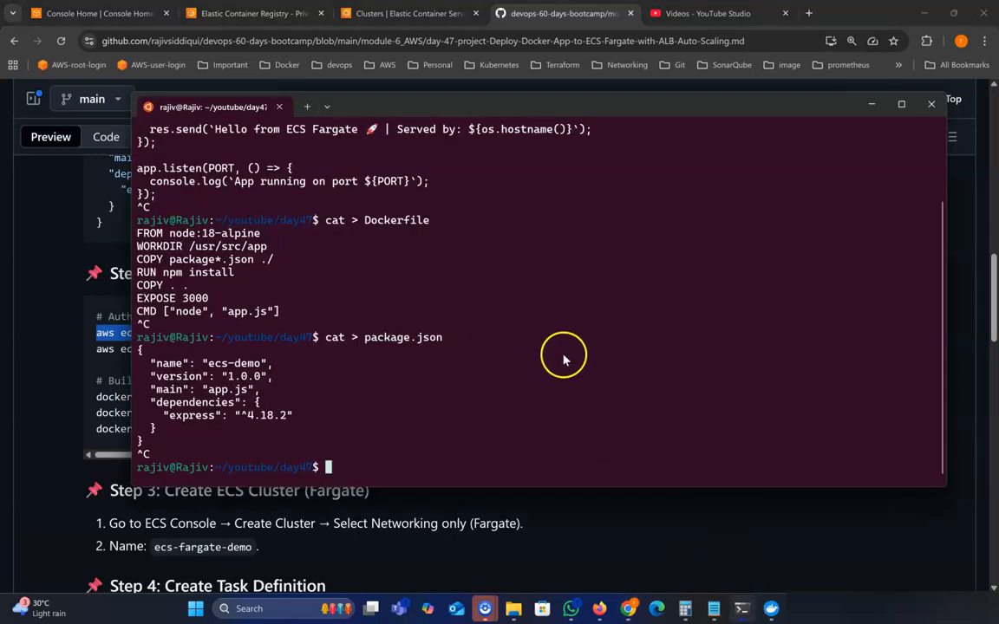
key(ctrl+v)
key(Right)
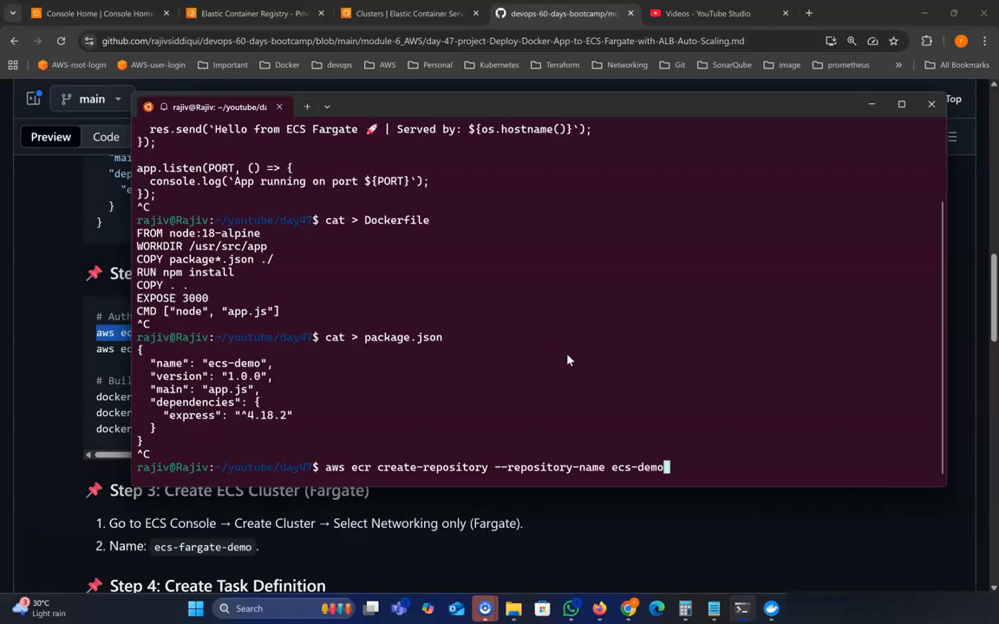
text(2)
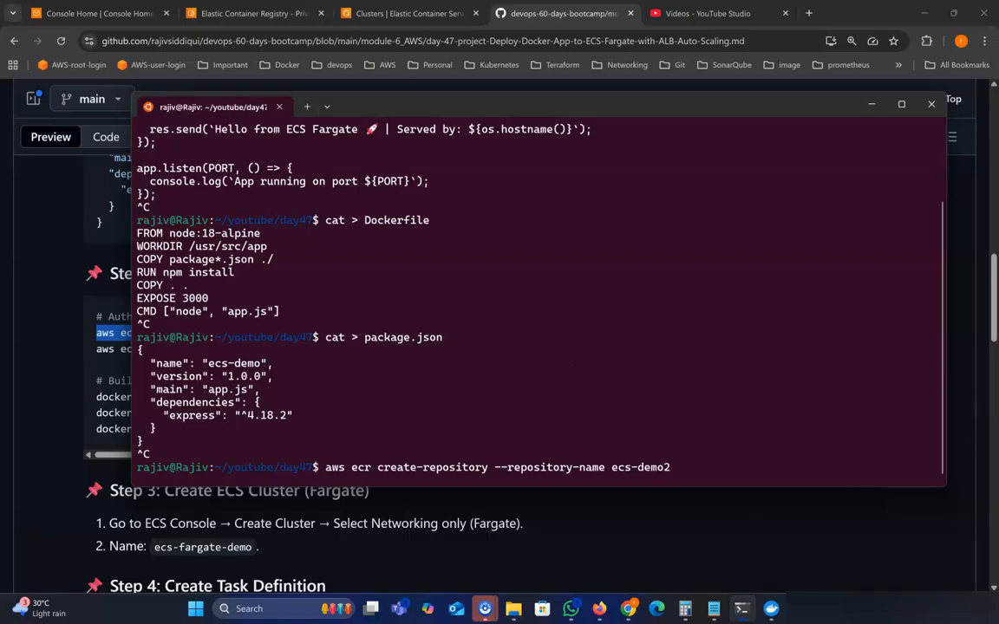
key(Return)
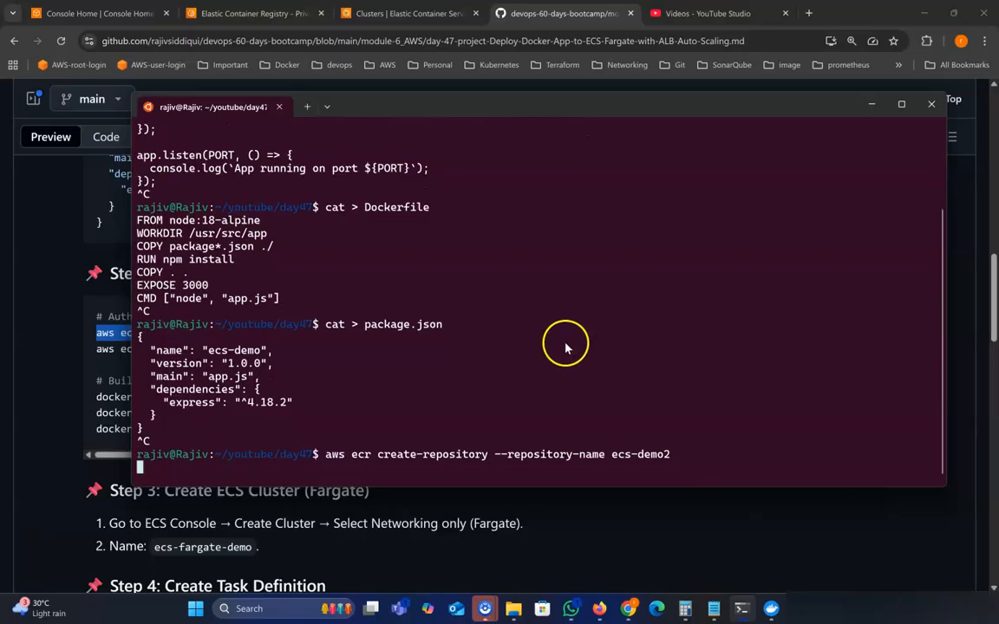
Examine the repository details returned by the create-repository command, including the name, URI and configuration
drag(169, 272, 384, 324)
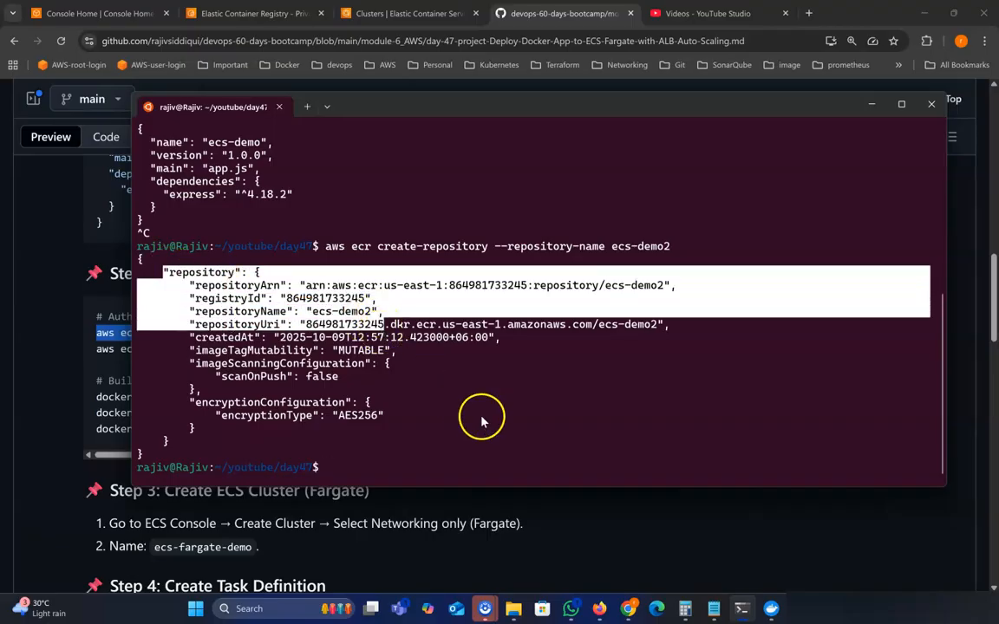
click(483, 422)
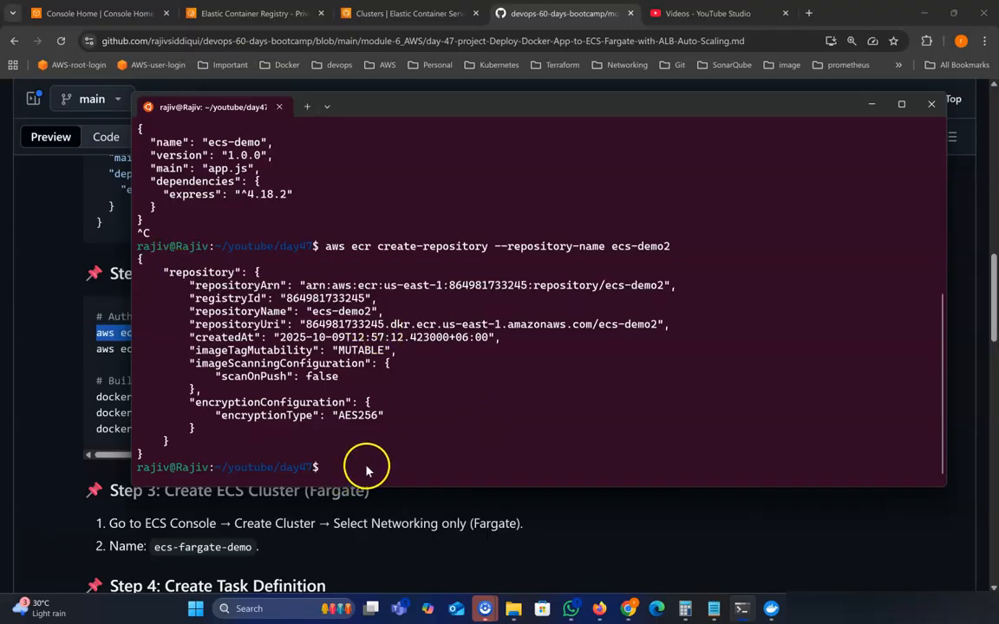
drag(419, 455, 415, 314)
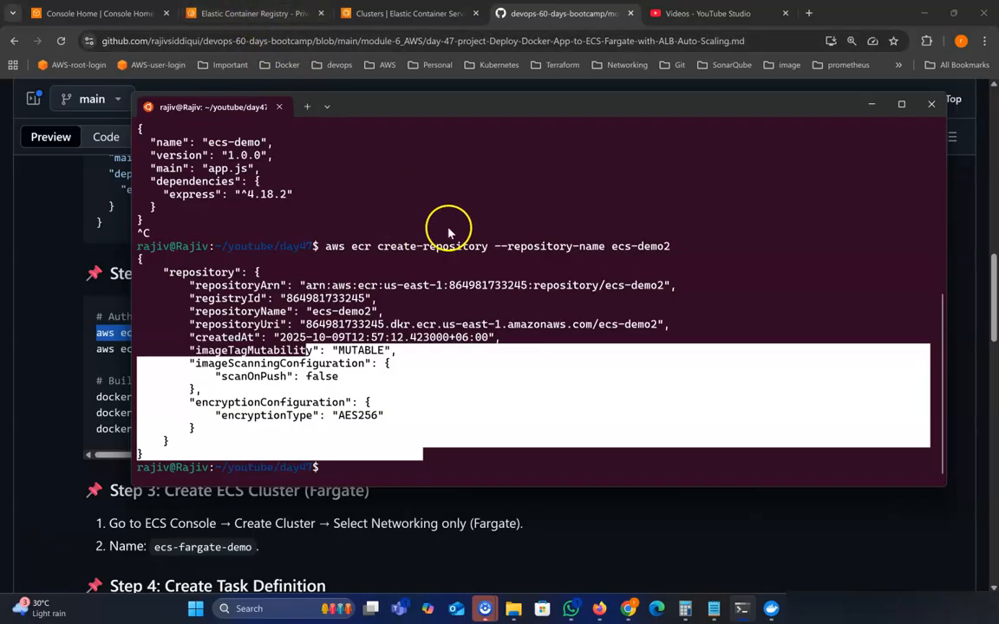
List the account's S3 buckets in the terminal with aws s3 ls and look over the output
click(452, 399)
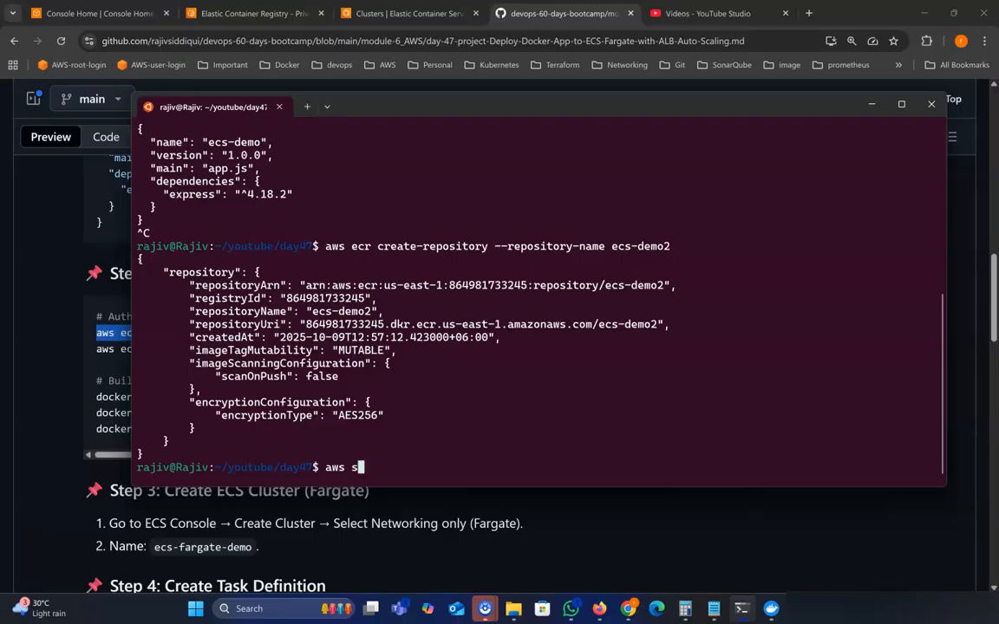
key(Return)
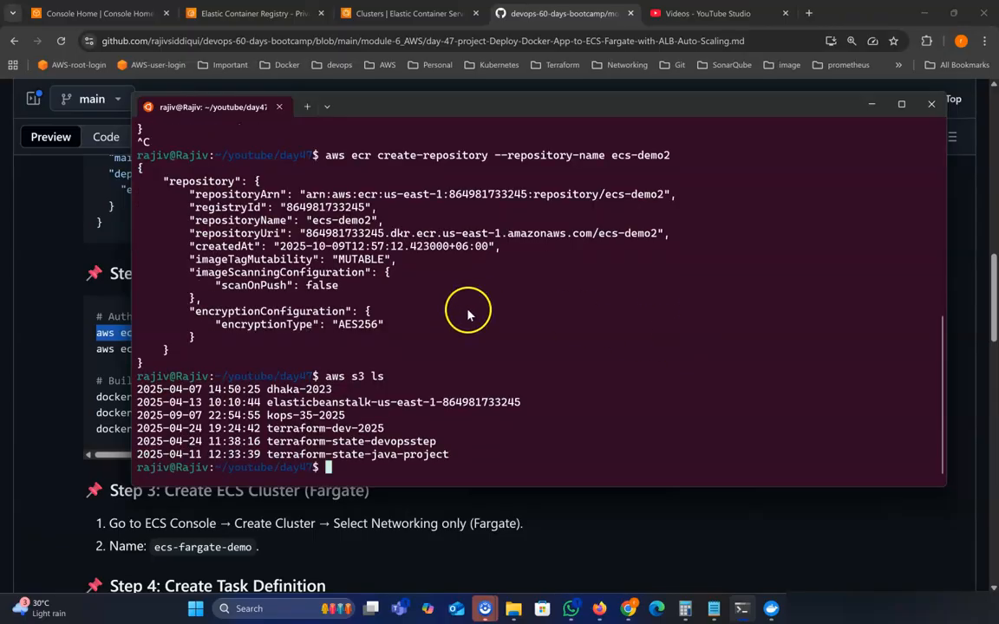
drag(163, 389, 292, 428)
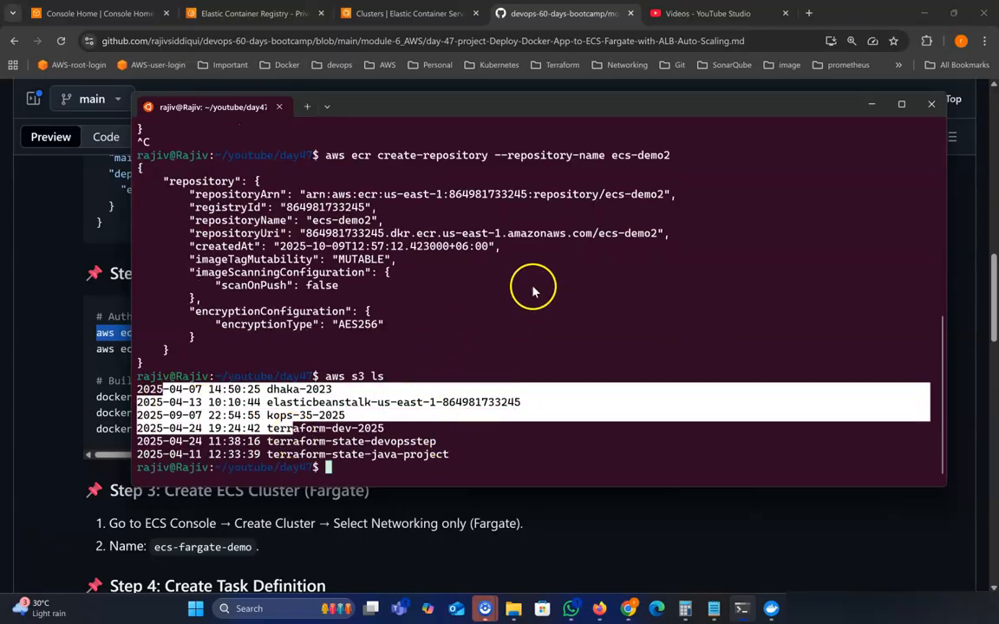
Clear the terminal screen with the clear command
text(claer)
key(Return)
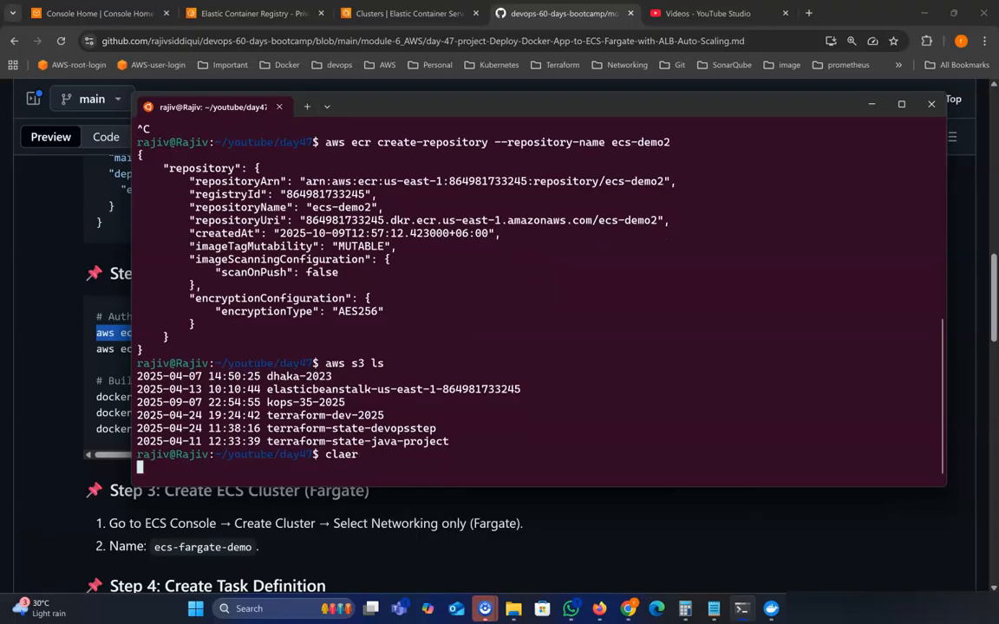
key(ctrl+c)
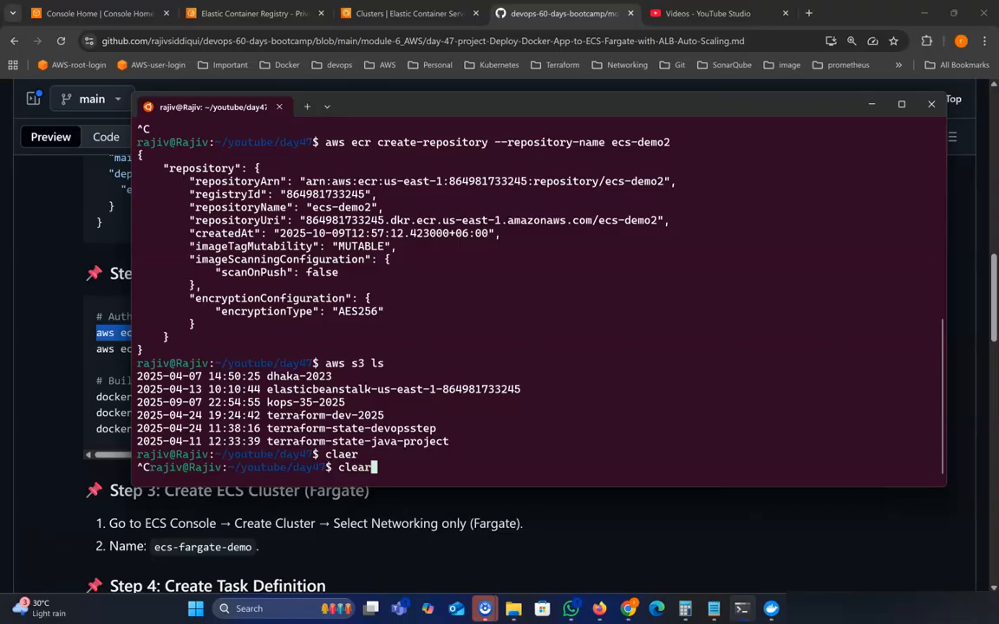
text(clear)
key(Return)
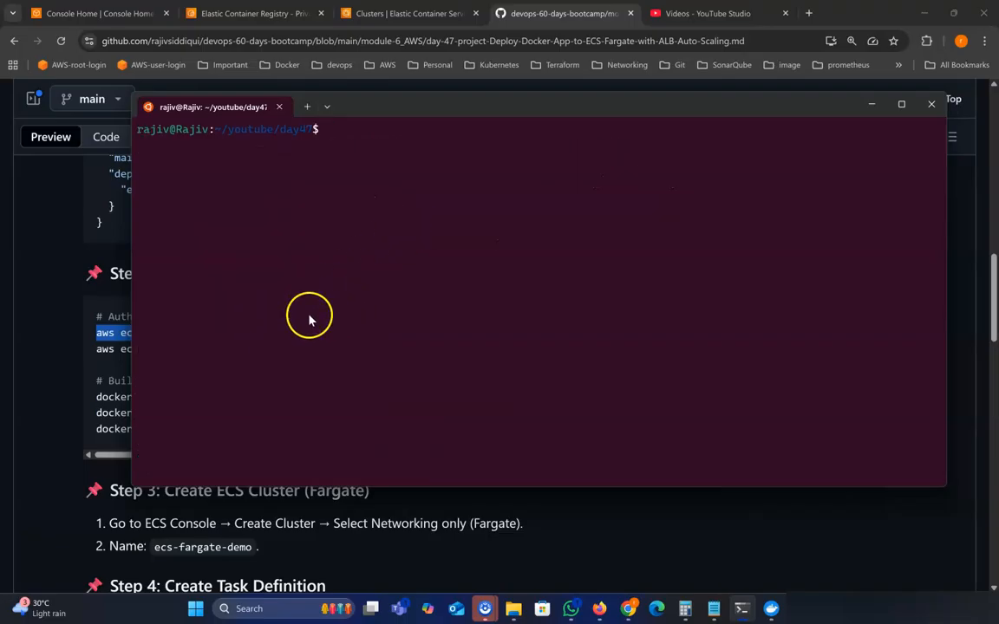
Refresh the private repositories list in the ECR console and check the ecs-demo2 repository's name and URI
click(219, 11)
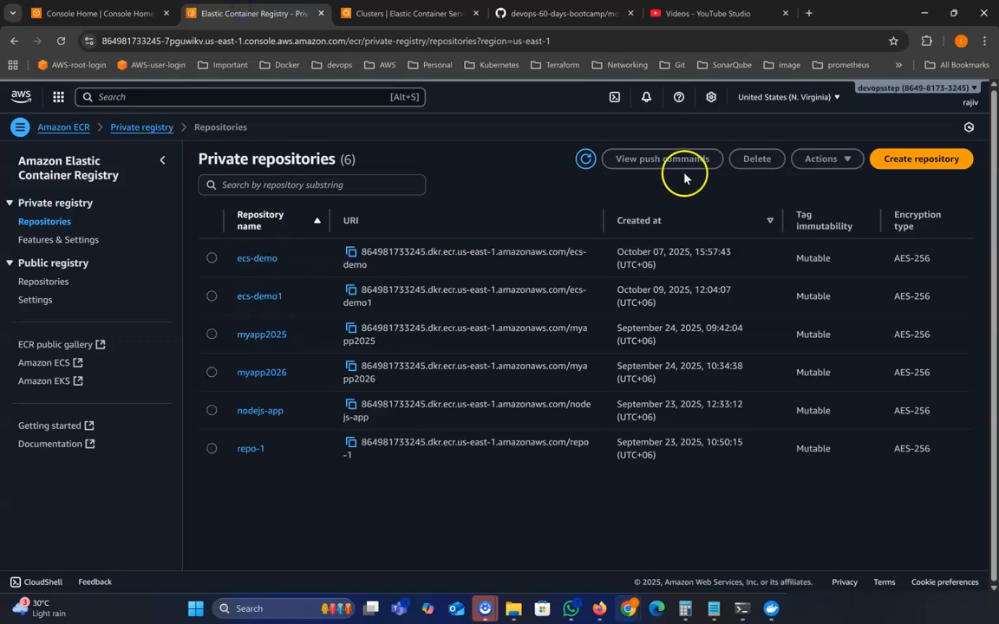
click(586, 159)
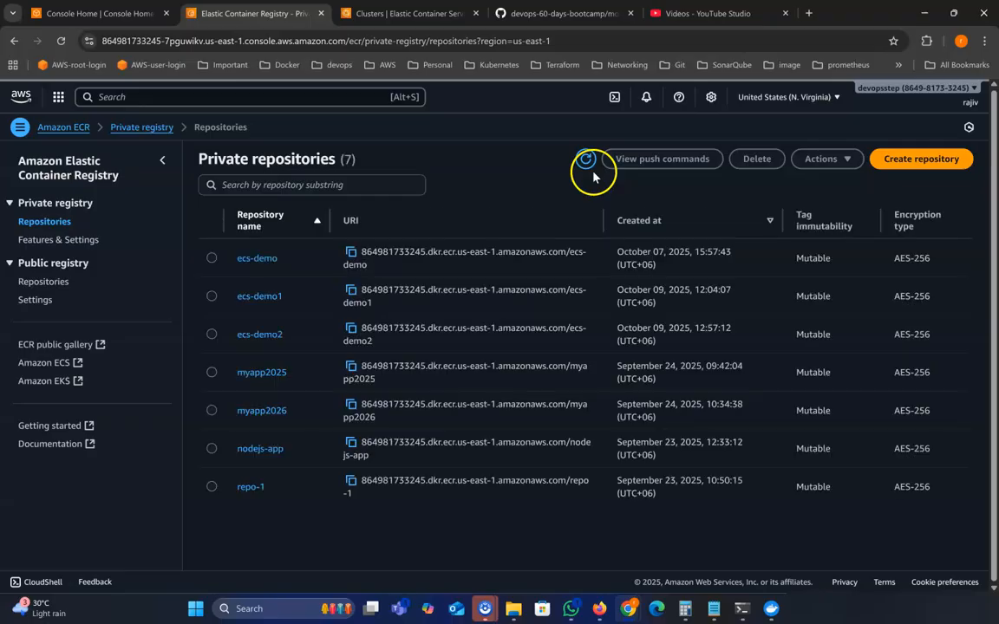
drag(283, 335, 235, 345)
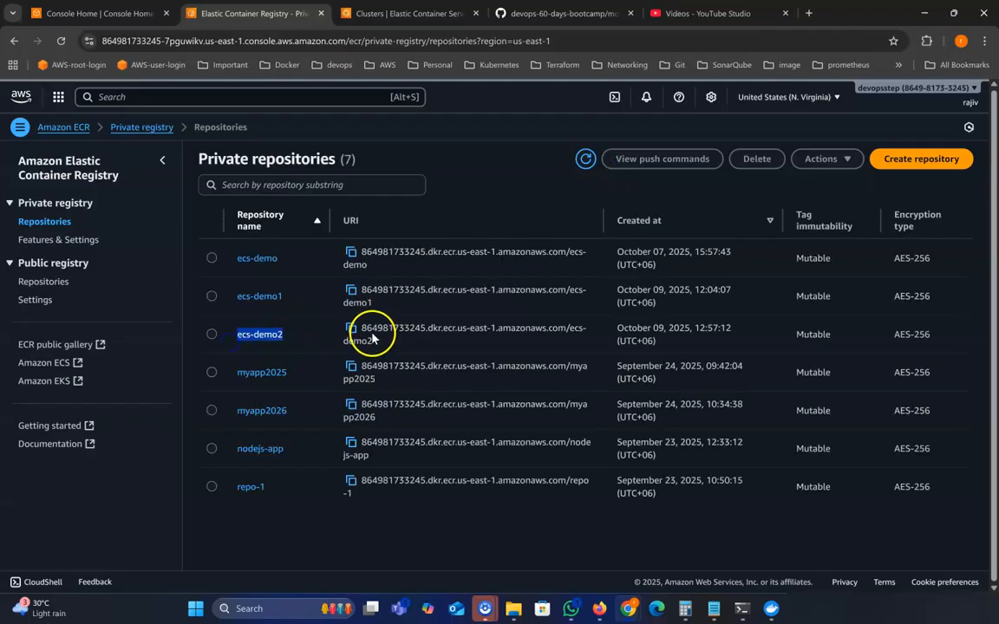
drag(372, 341, 364, 329)
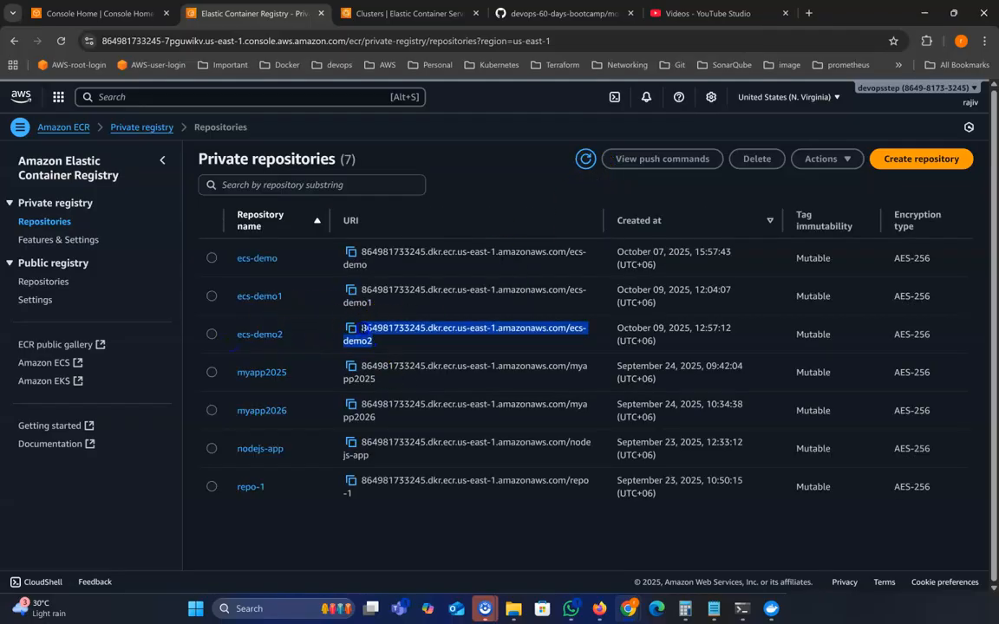
Return to the guide and examine the aws ecr get-login-password command, including its region option and docker login part
click(561, 13)
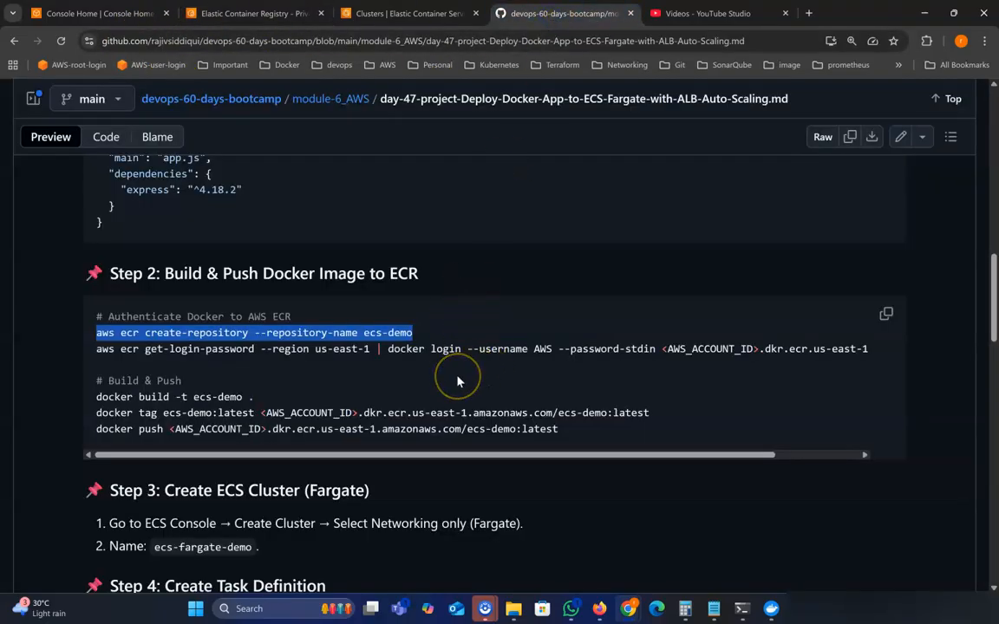
scroll(460, 381, down, 1)
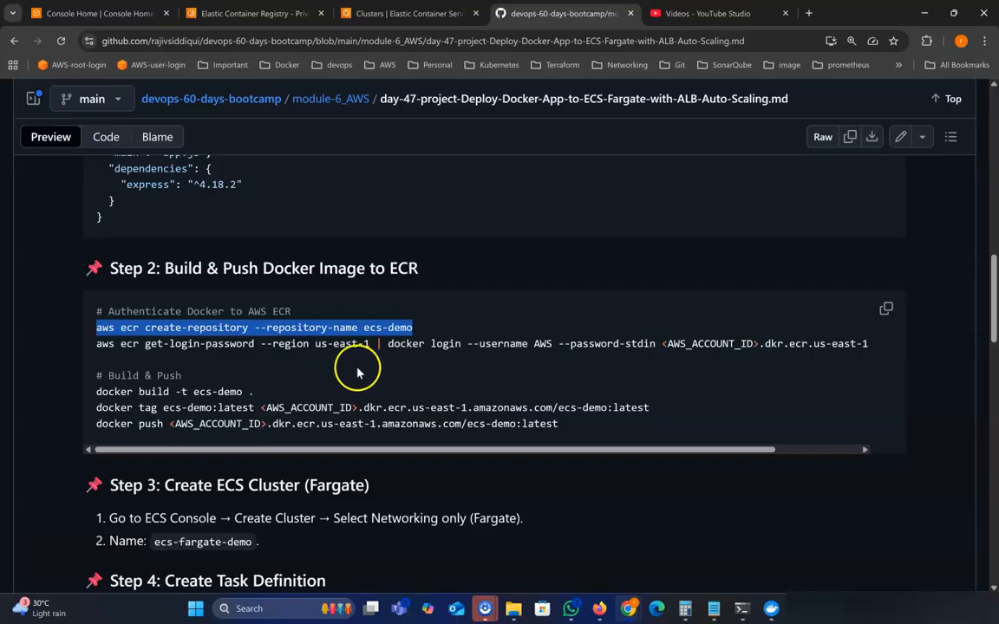
drag(96, 344, 144, 344)
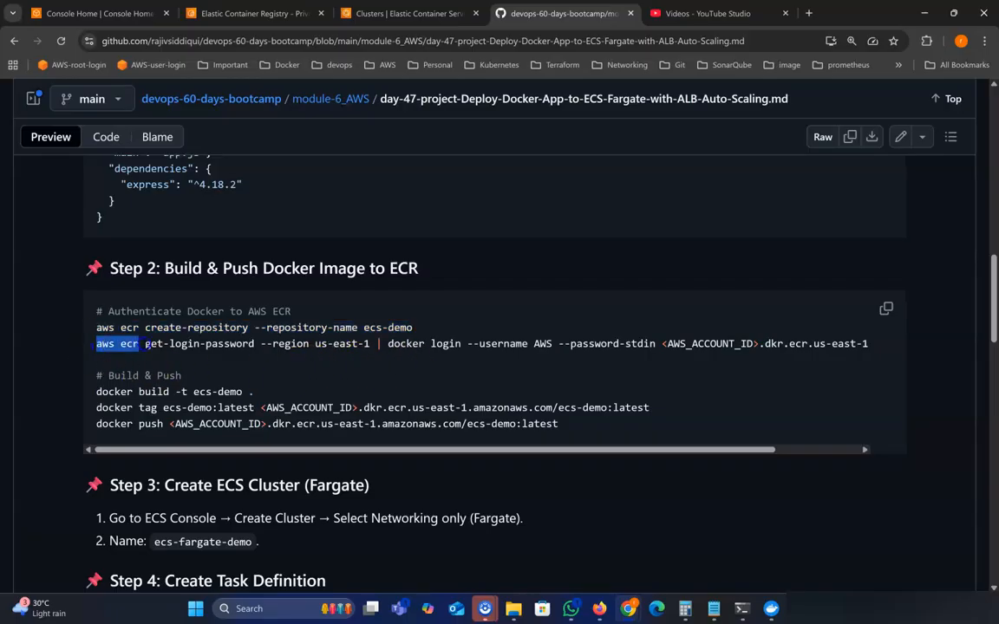
drag(422, 343, 379, 344)
click(345, 351)
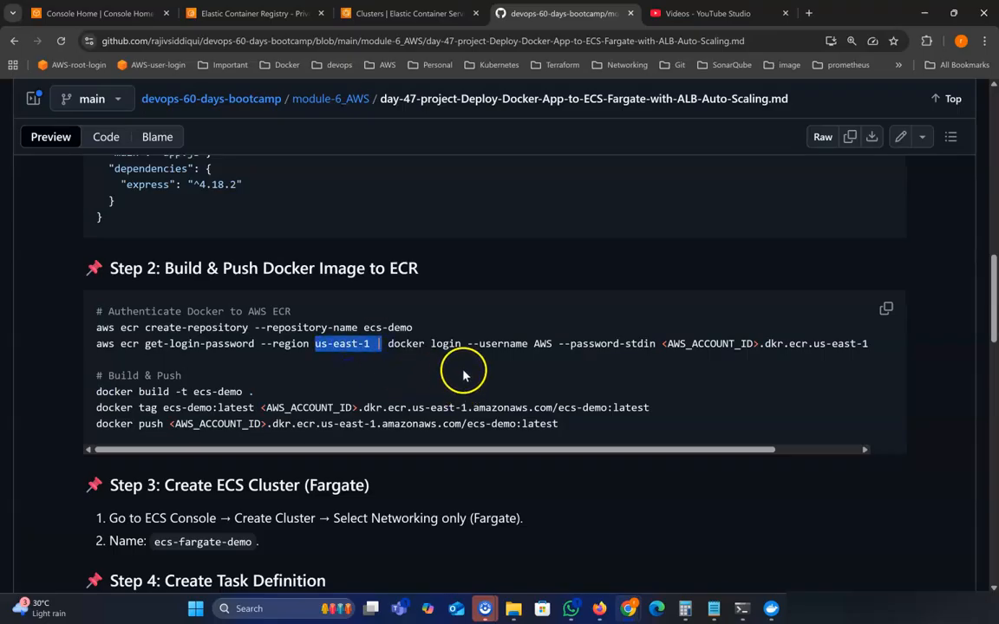
Copy the guide's full aws ecr get-login-password and docker login command for us-east-1 and paste it into the terminal
click(363, 346)
drag(315, 345, 358, 344)
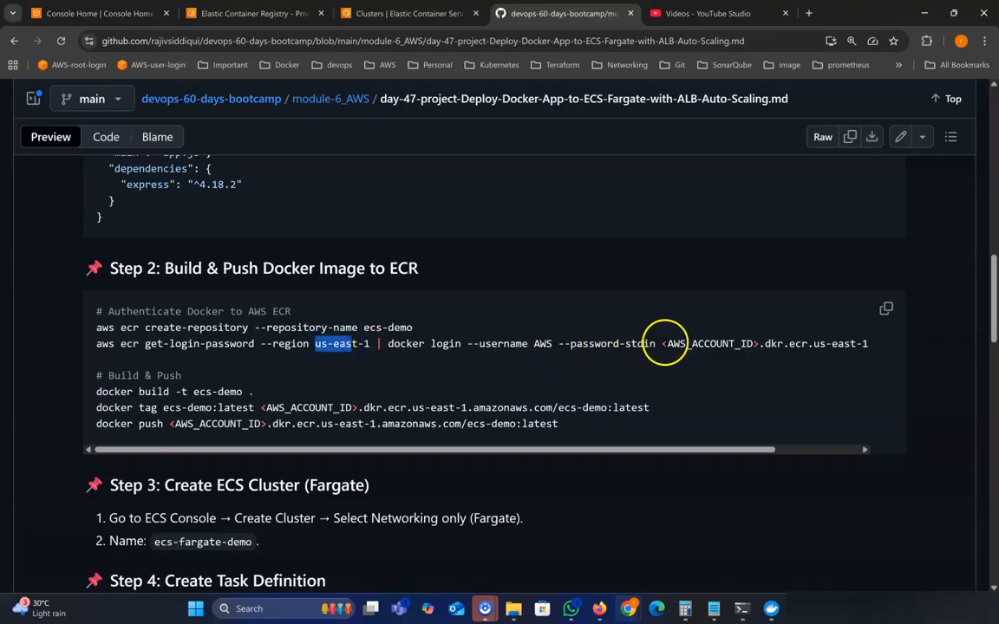
drag(662, 344, 747, 344)
click(758, 344)
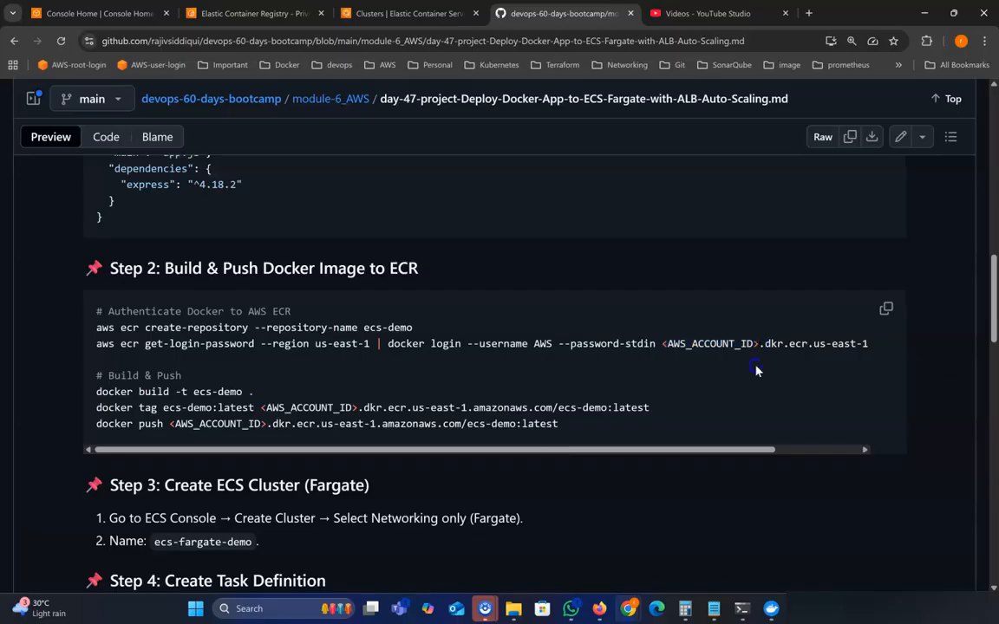
drag(97, 343, 872, 345)
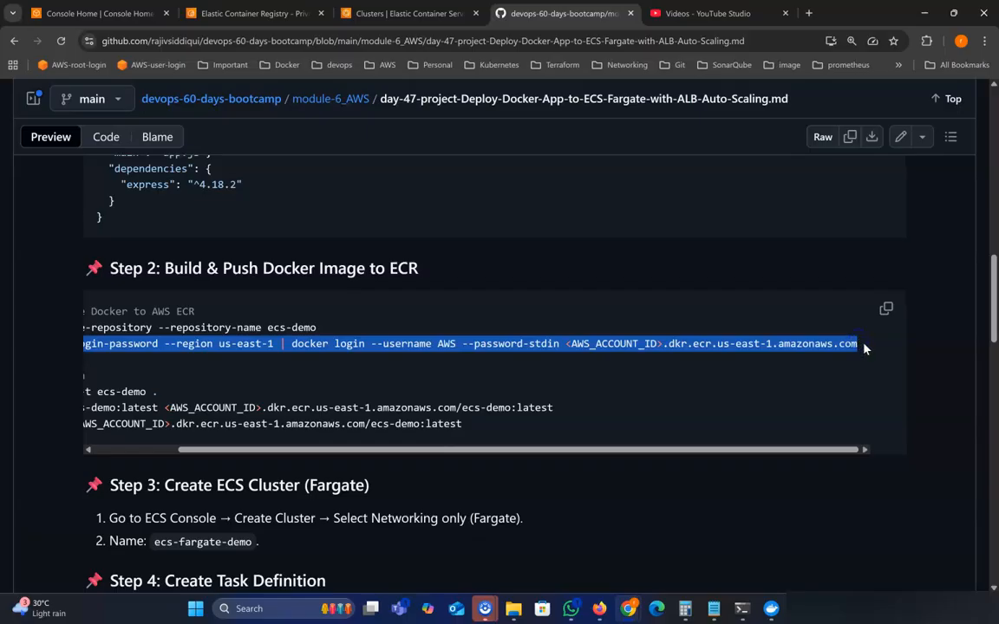
click(741, 608)
key(ctrl+v)
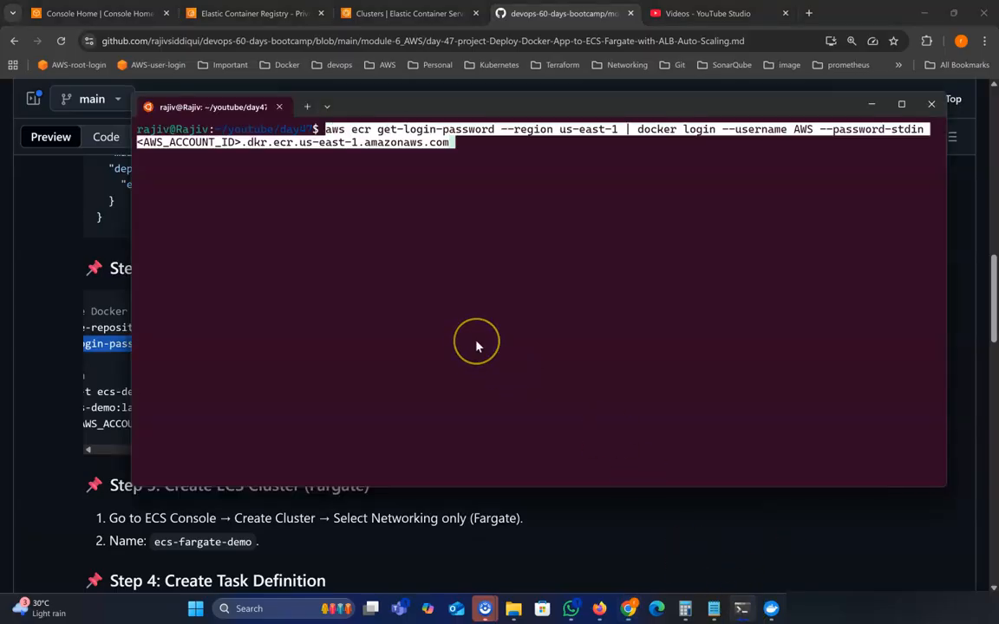
Remove the <AWS_ACCOUNT_ID> placeholder before .dkr.ecr.us-east-1.amazonaws.com in the pasted login command
key(Right)
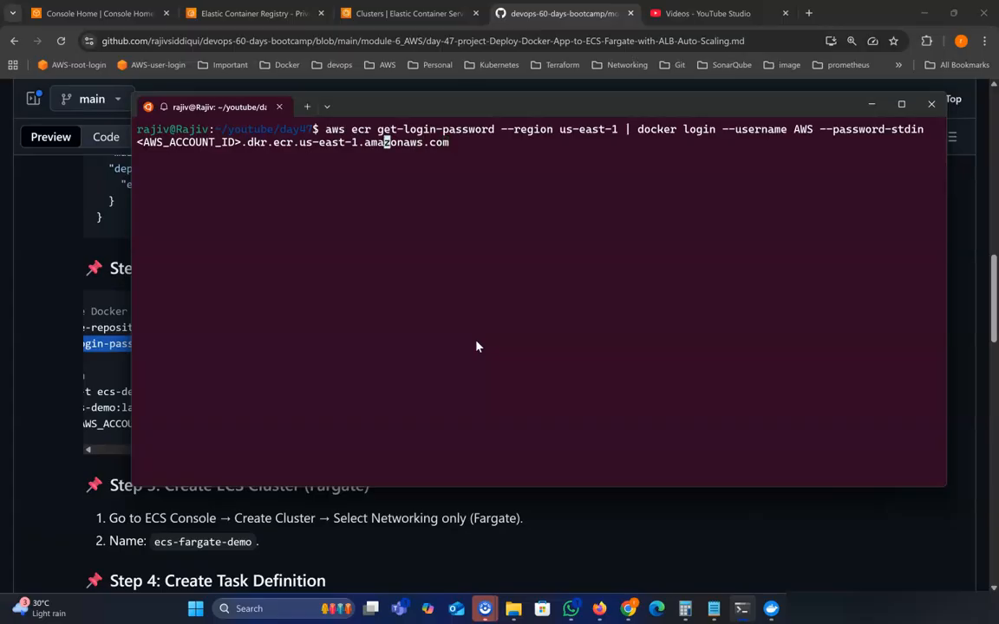
key(BackSpace)
key(BackSpace)
key(BackSpace)
key(BackSpace)
key(BackSpace)
key(BackSpace)
key(BackSpace)
key(BackSpace)
key(BackSpace)
key(BackSpace)
key(BackSpace)
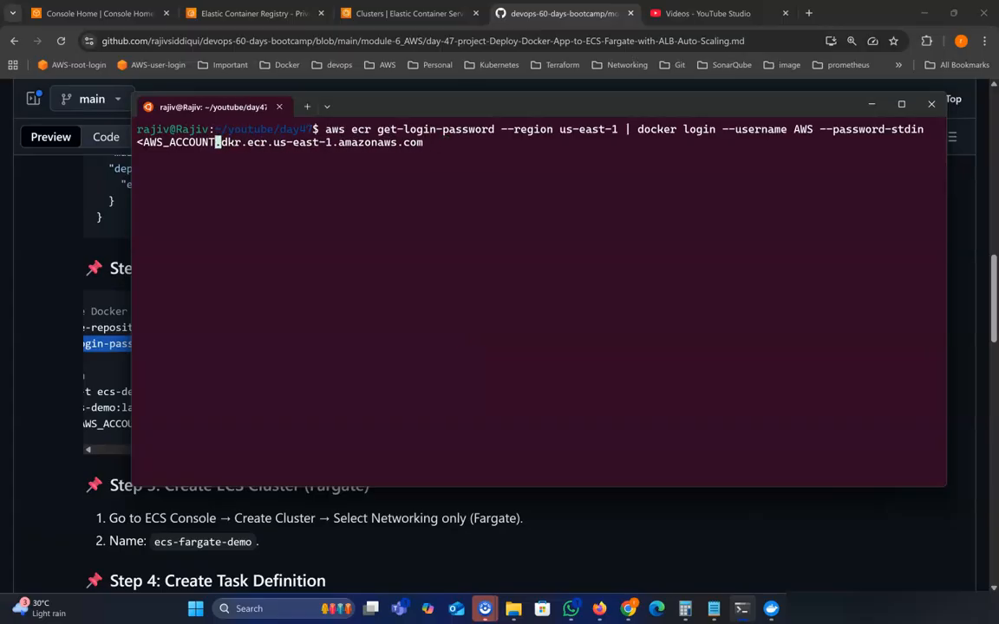
key(BackSpace)
key(BackSpace)
key(BackSpace)
key(BackSpace)
key(BackSpace)
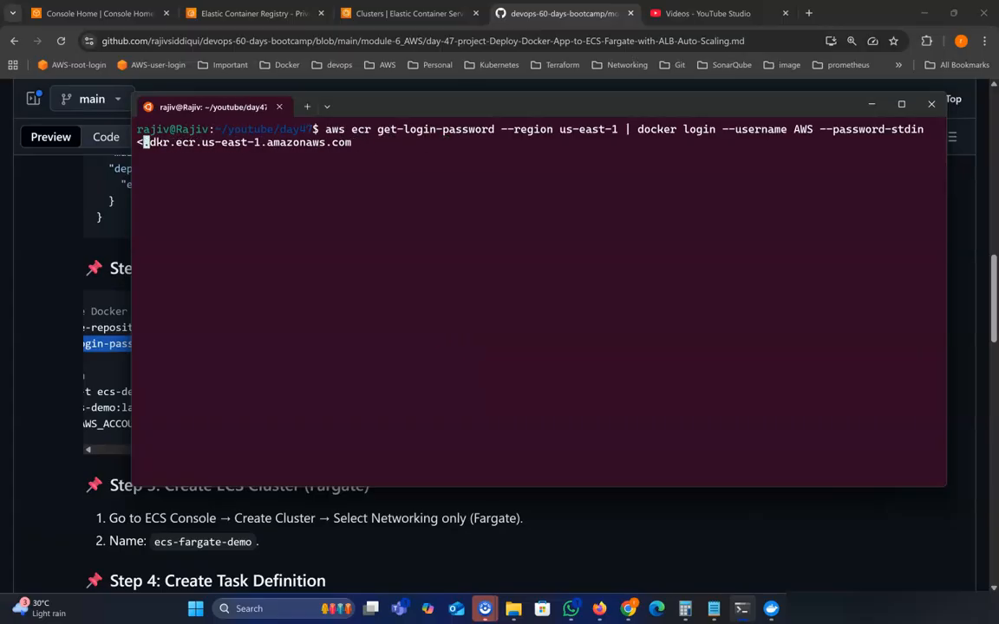
Copy the account ID from the AWS console, insert it before .dkr.ecr in the terminal's login command, and run the command
click(95, 13)
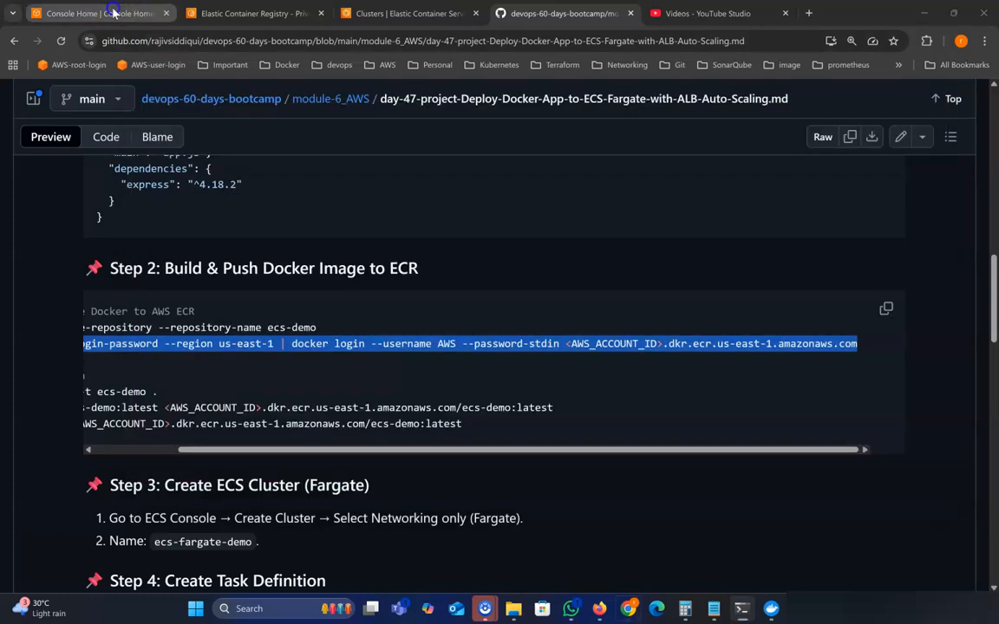
click(957, 96)
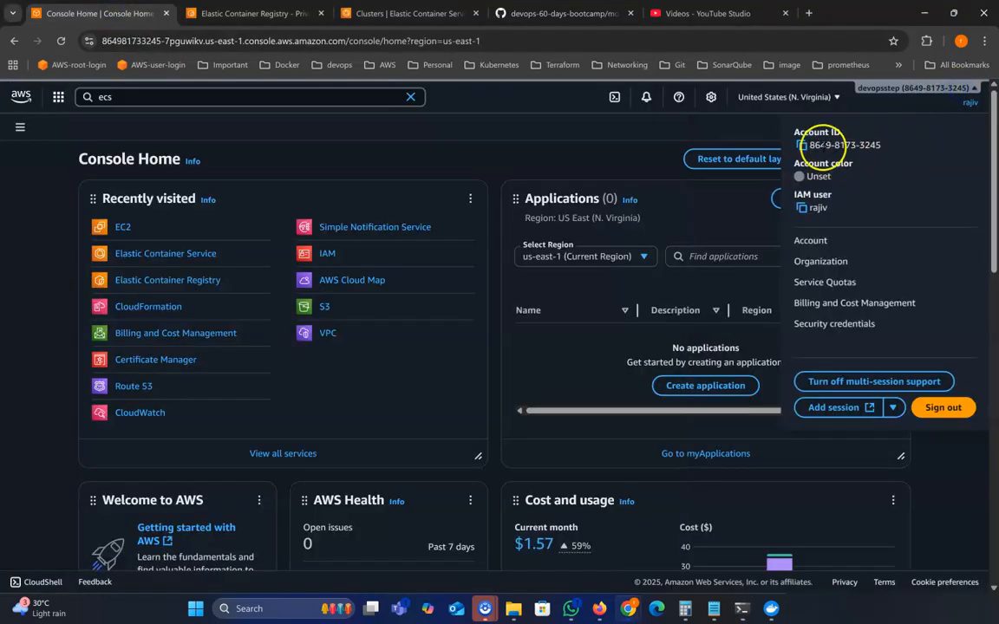
click(801, 145)
click(741, 608)
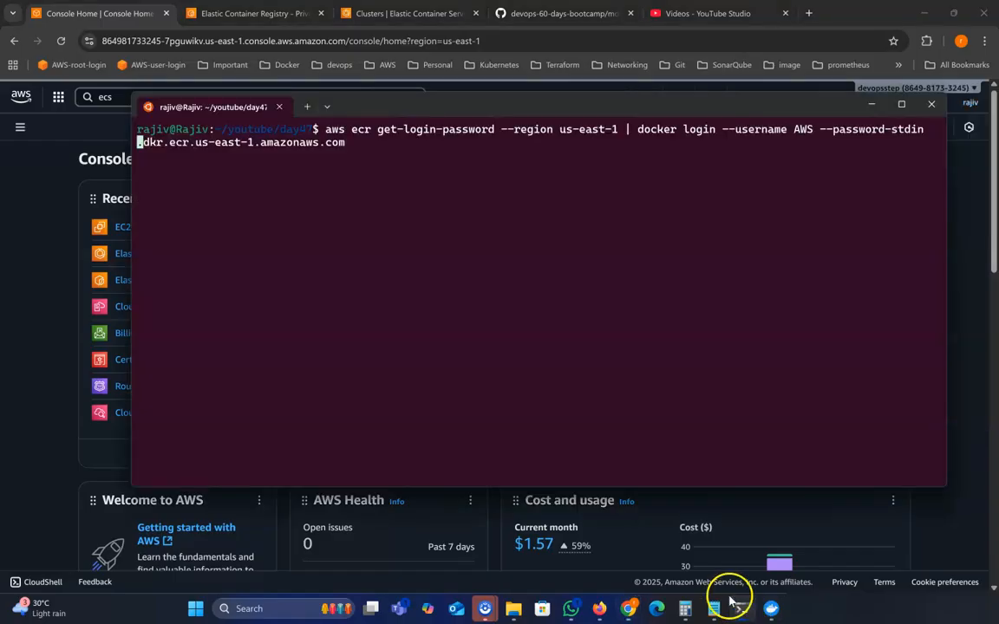
key(ctrl+v)
key(Right)
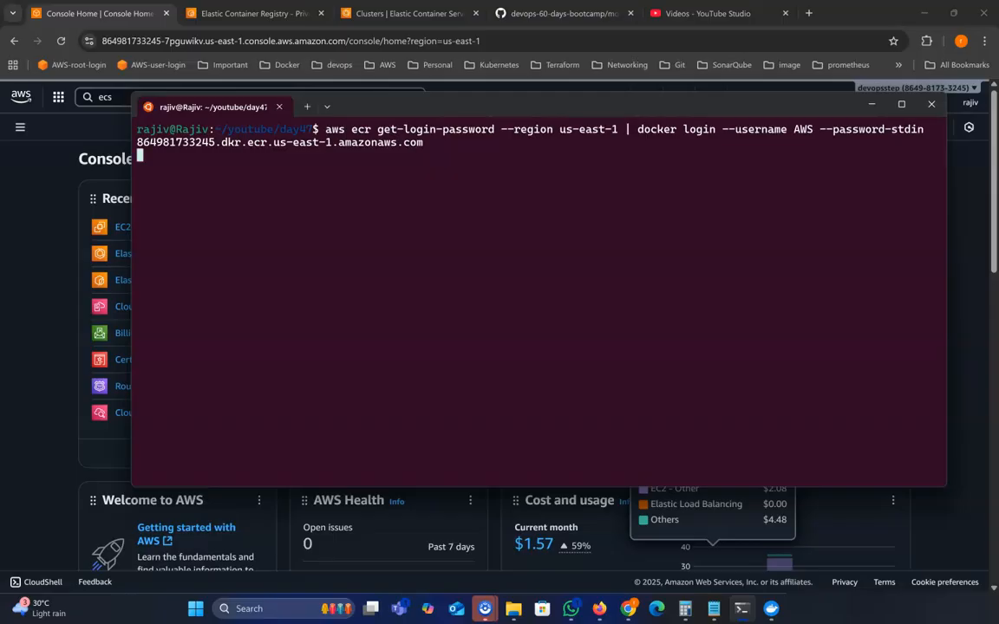
key(Return)
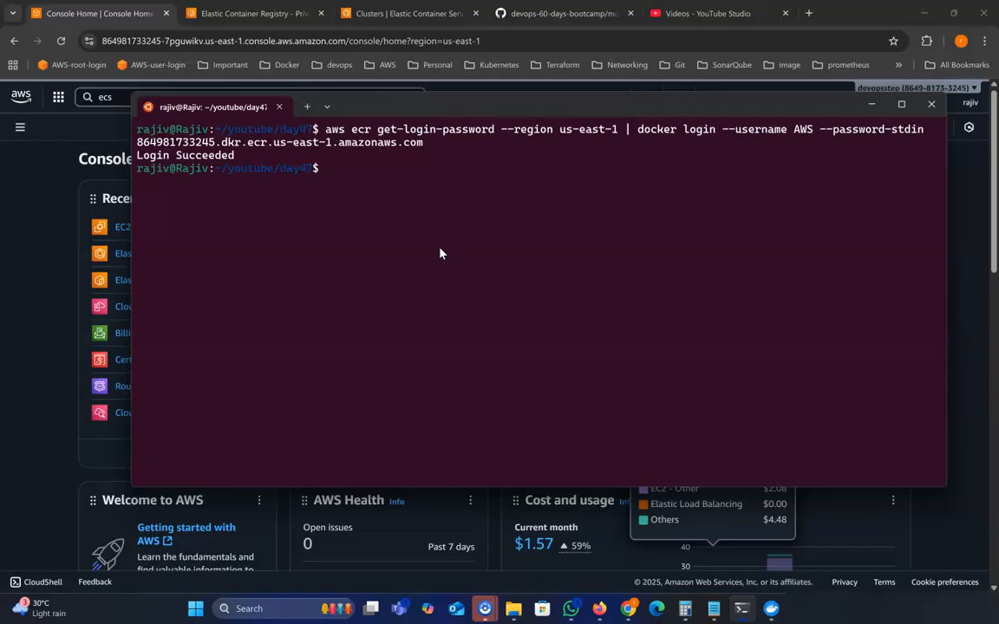
drag(138, 156, 232, 160)
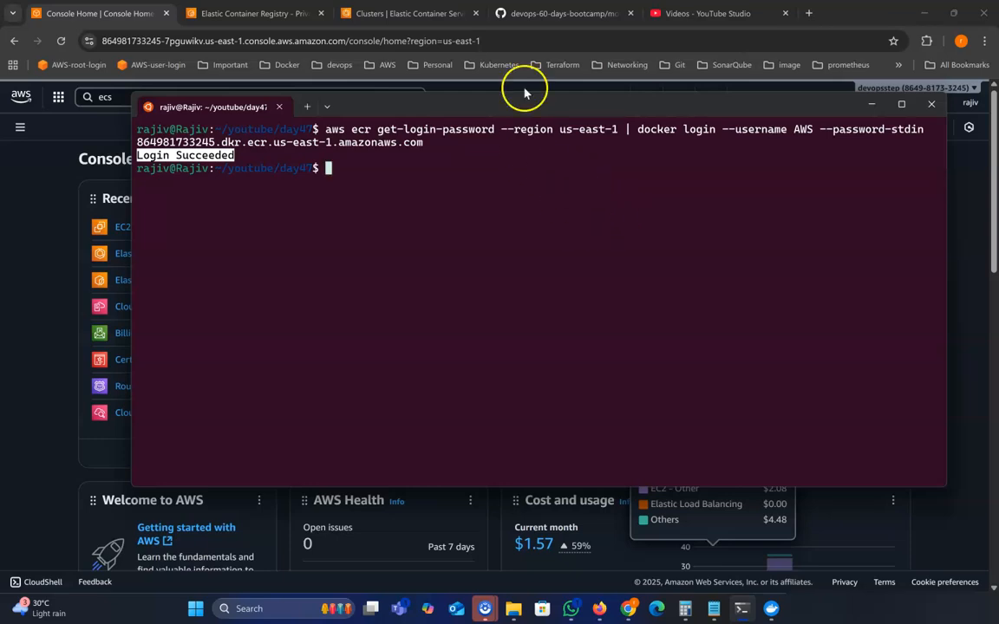
Return to the guide's Build & Push section and copy the docker build -t ecs-demo . command
click(562, 13)
scroll(580, 205, down, 1)
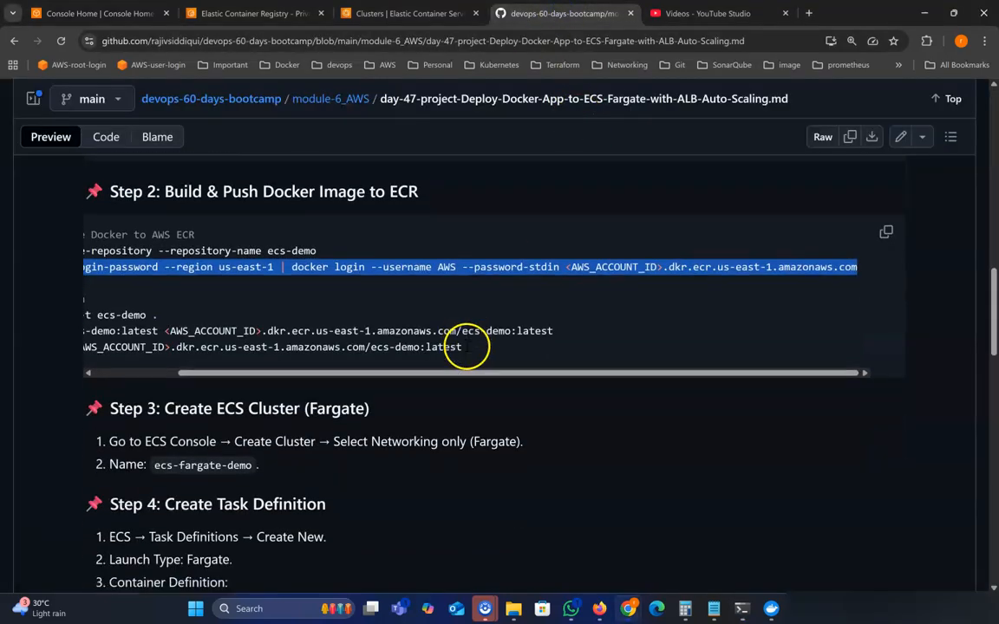
drag(410, 369, 326, 370)
click(281, 305)
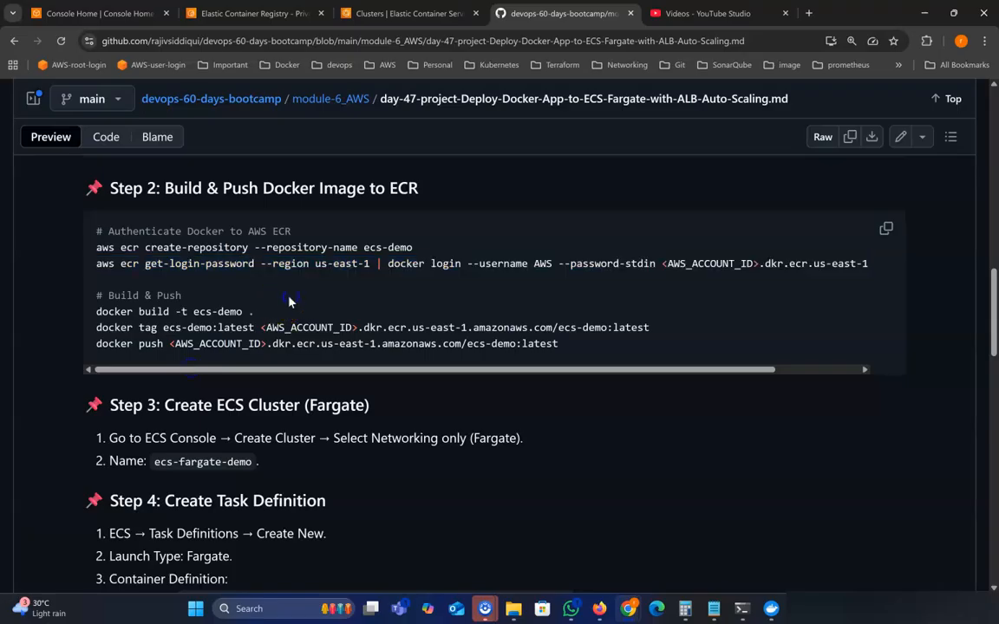
drag(95, 317, 181, 314)
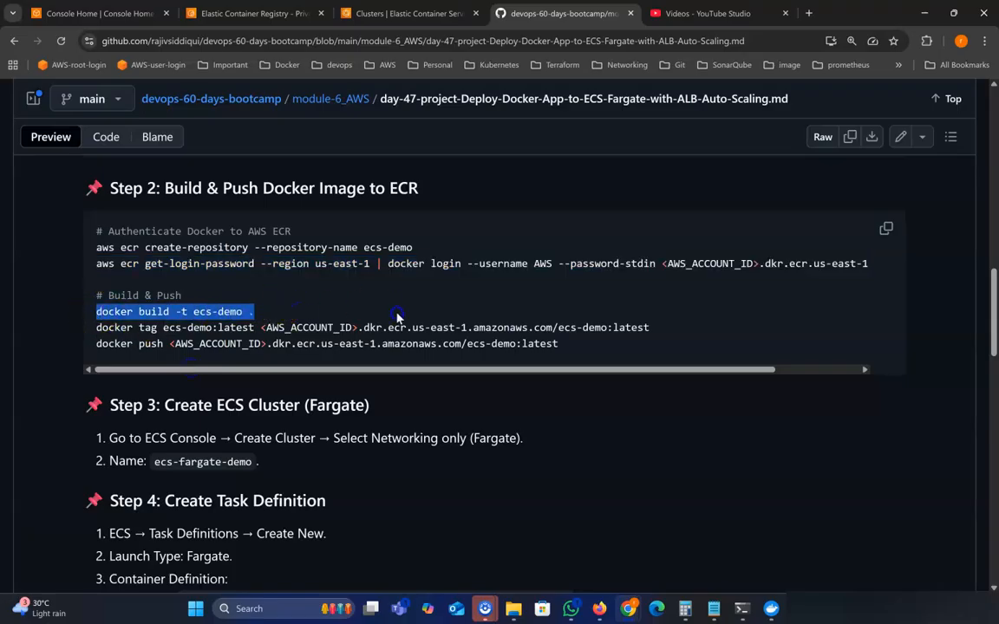
drag(409, 312, 303, 319)
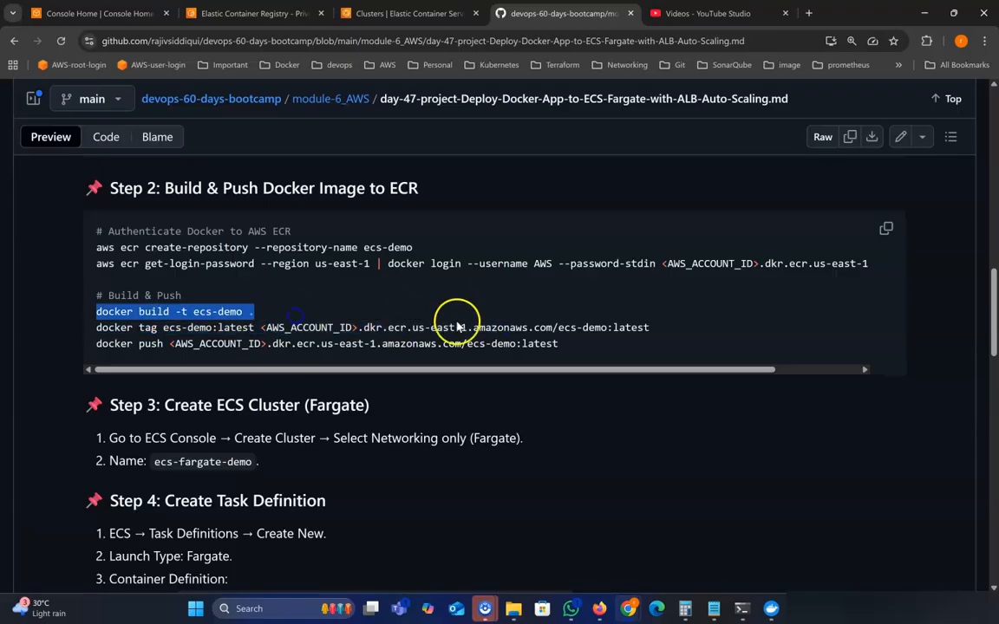
click(741, 608)
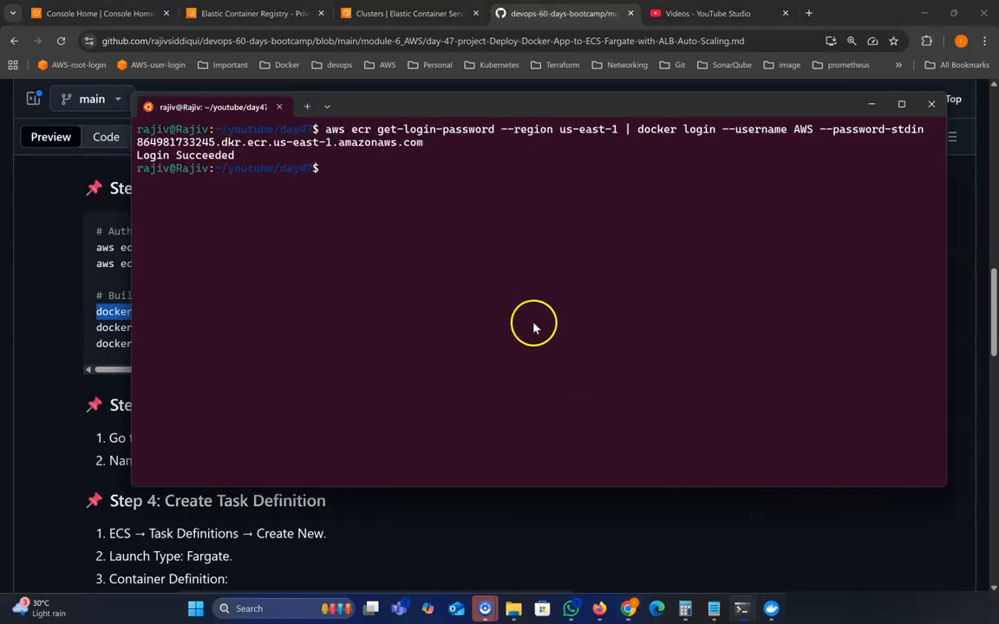
click(49, 390)
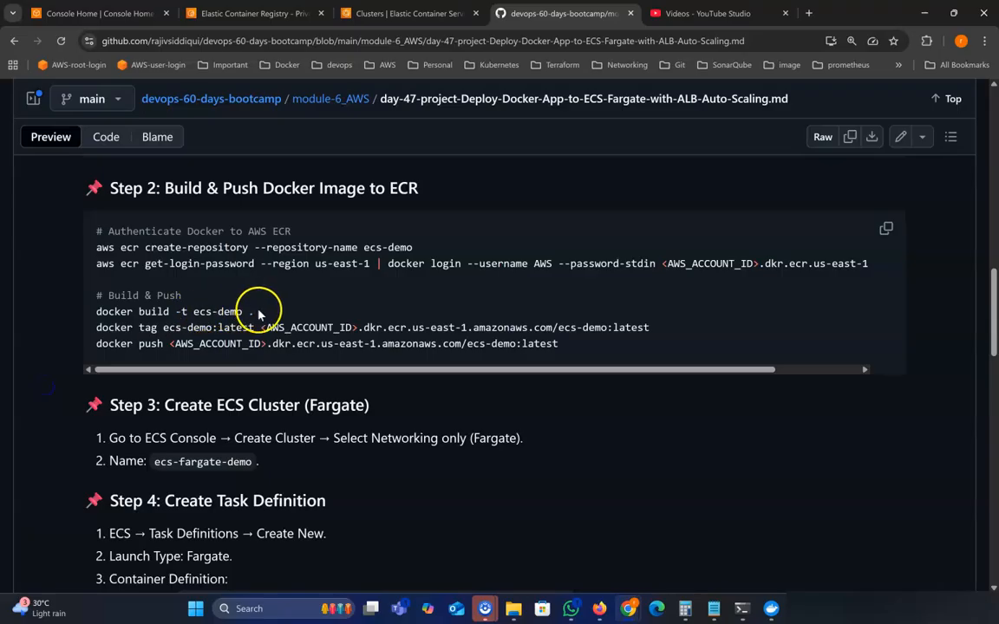
drag(260, 315, 88, 320)
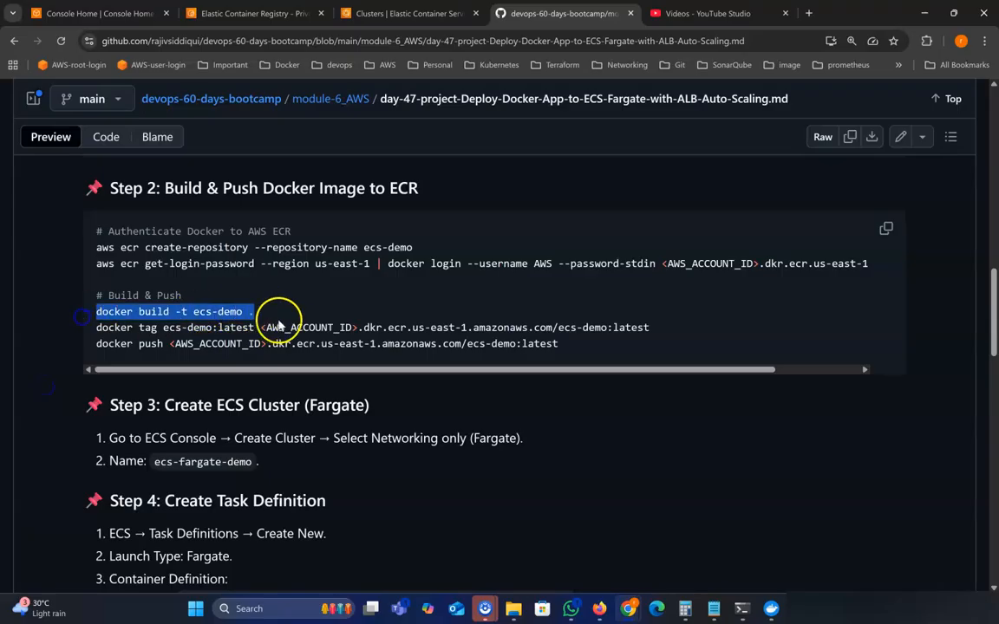
Build the Docker image in the terminal with the name ecs-demo2 and check it with docker image ls | grep ecs-demo2
click(741, 607)
key(ctrl+v)
key(Left)
key(Left)
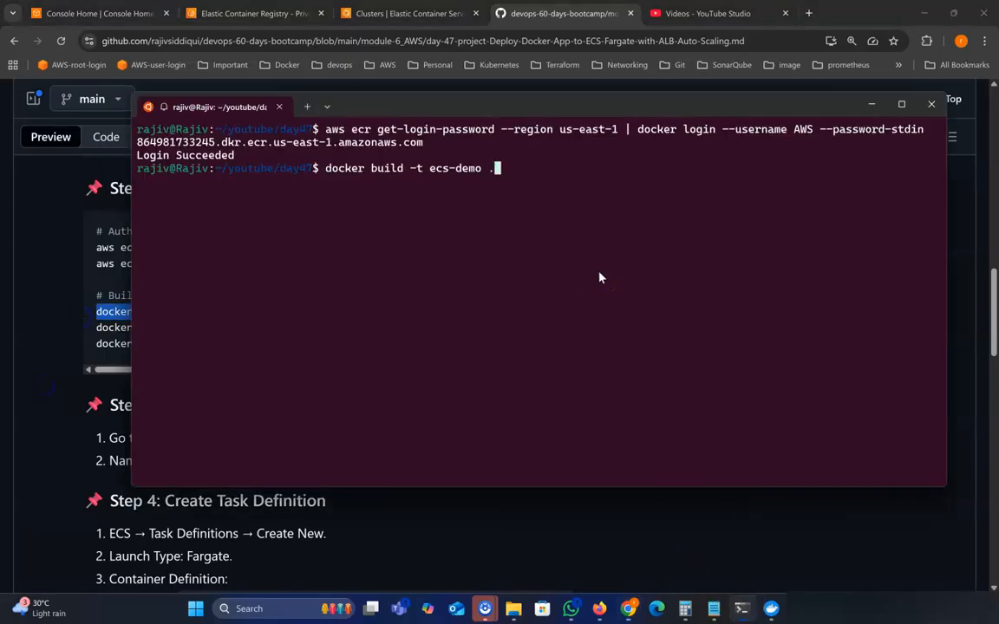
text(2)
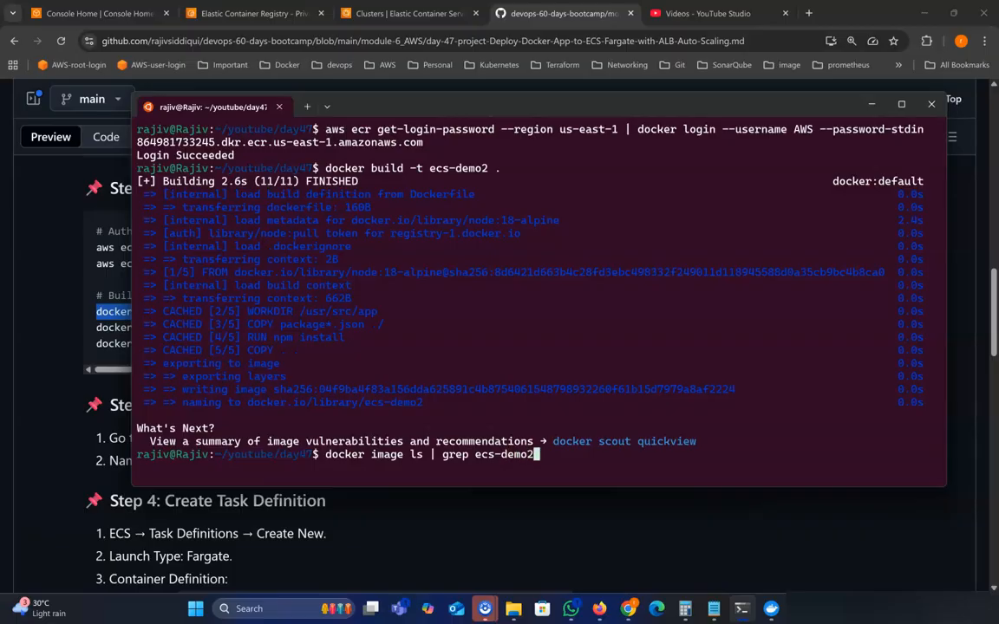
drag(137, 455, 305, 455)
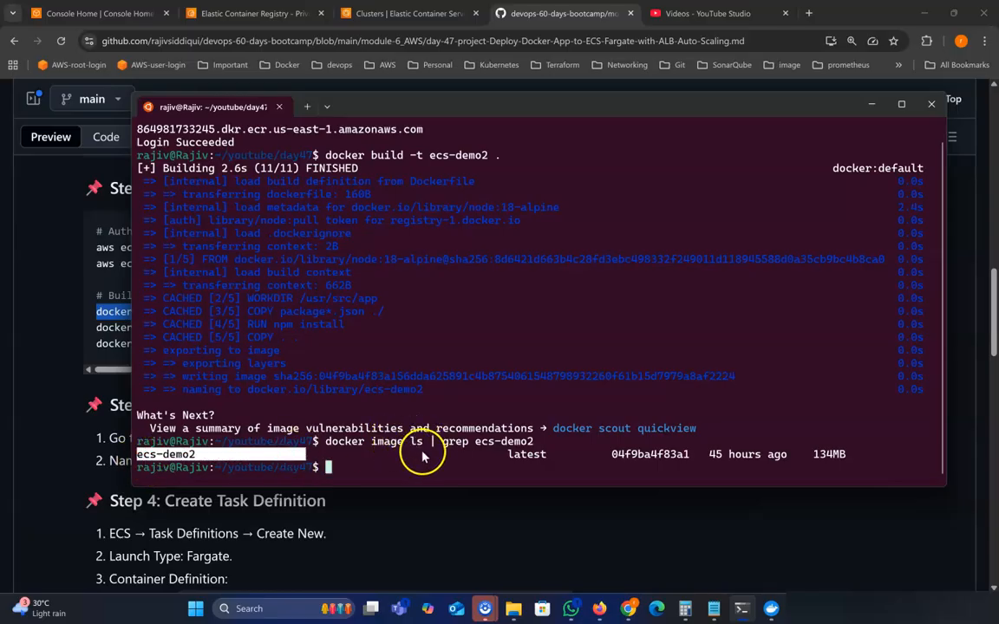
Switch to the ECR private repositories list and examine the registry account part and full URI of the ecs-demo2 repository
click(35, 302)
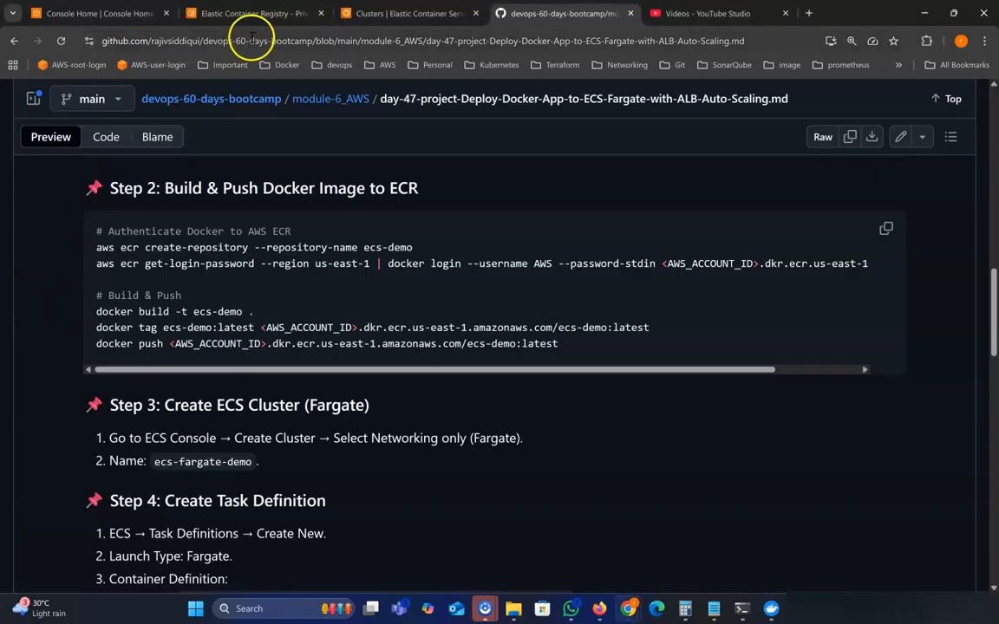
click(252, 13)
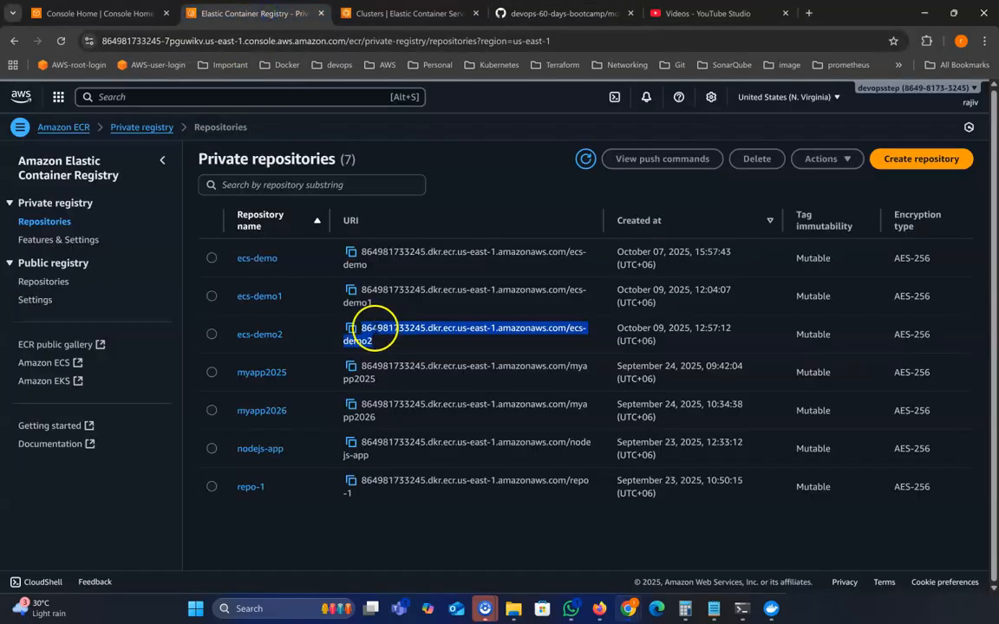
double_click(381, 328)
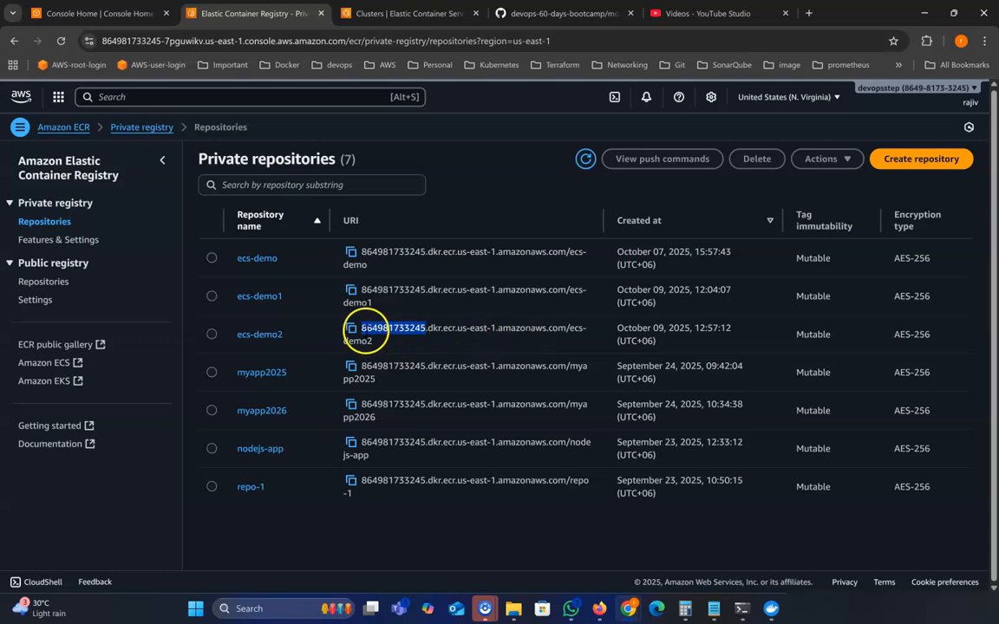
triple_click(364, 329)
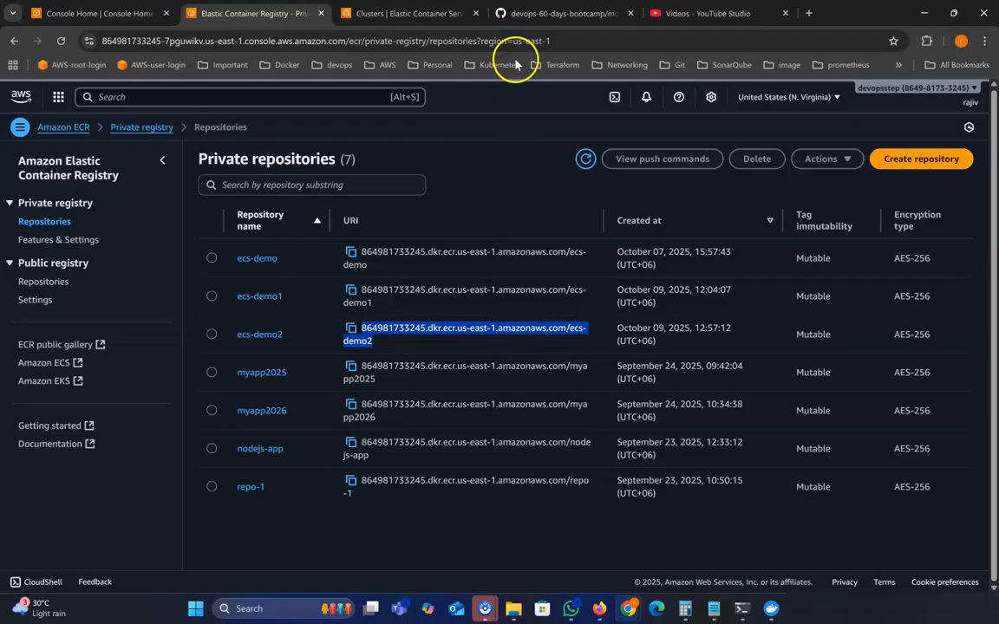
Copy the docker tag ecs-demo:latest command with its ECR target from the guide's Build & Push section
click(546, 14)
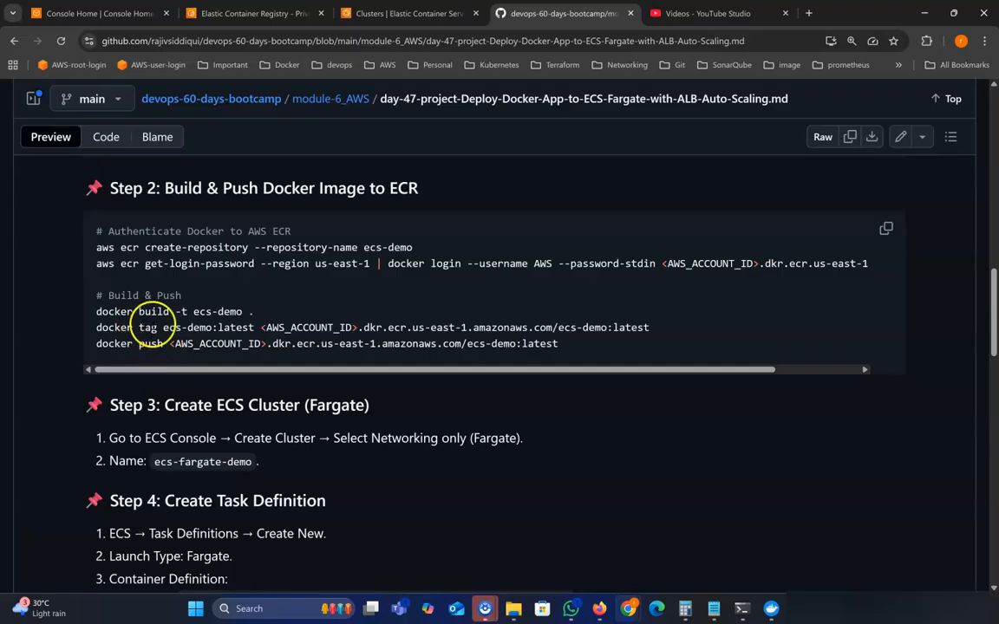
drag(96, 331, 662, 331)
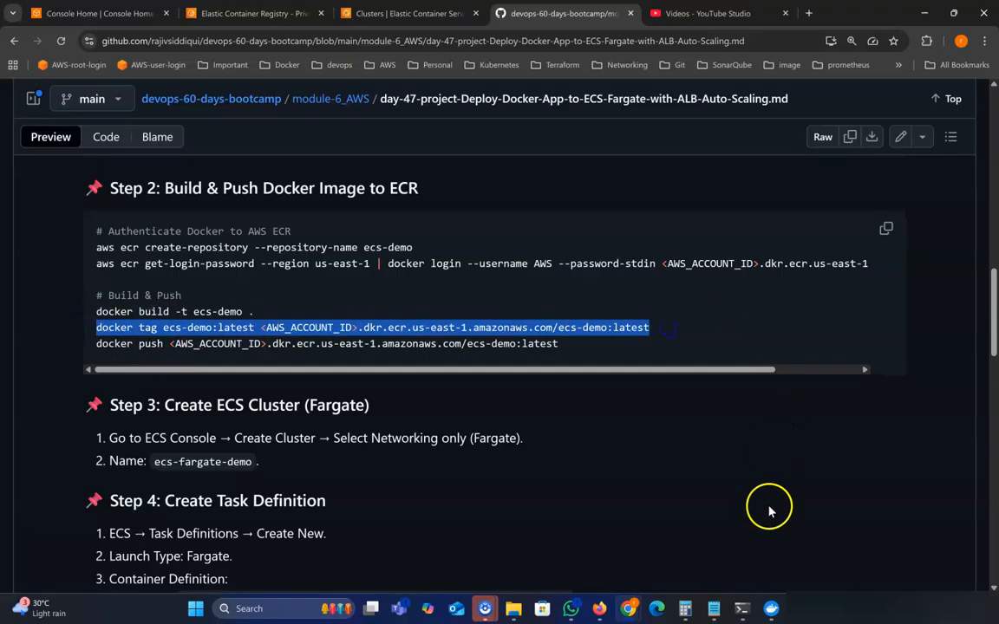
click(742, 608)
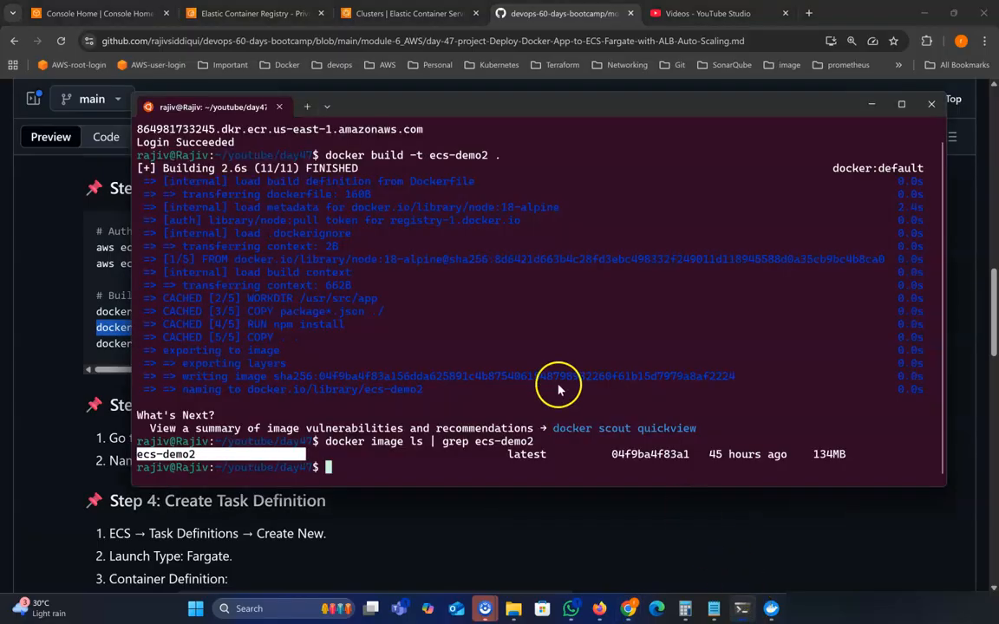
click(467, 472)
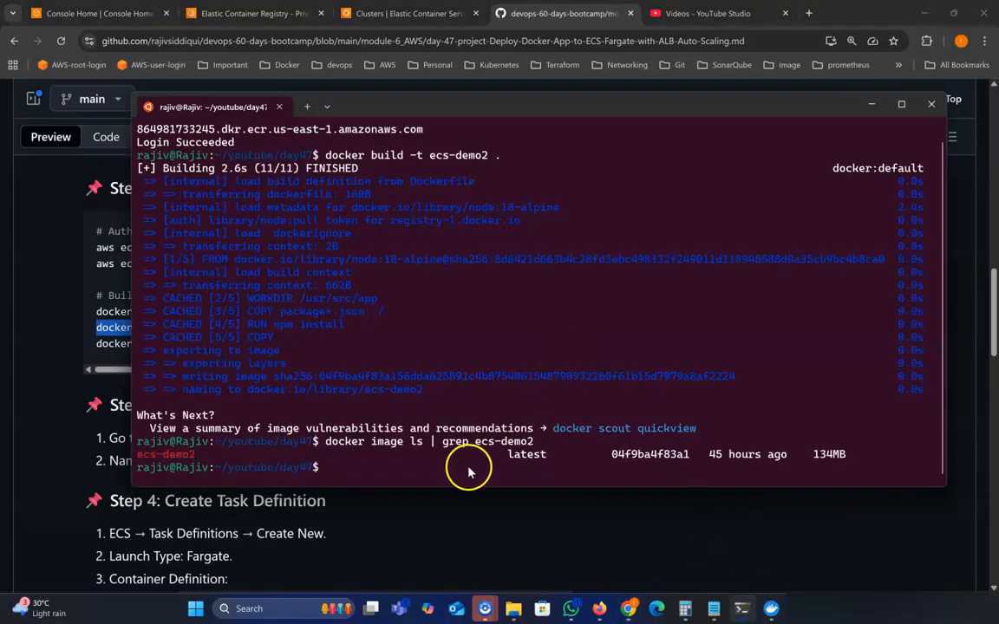
click(26, 403)
drag(89, 328, 688, 326)
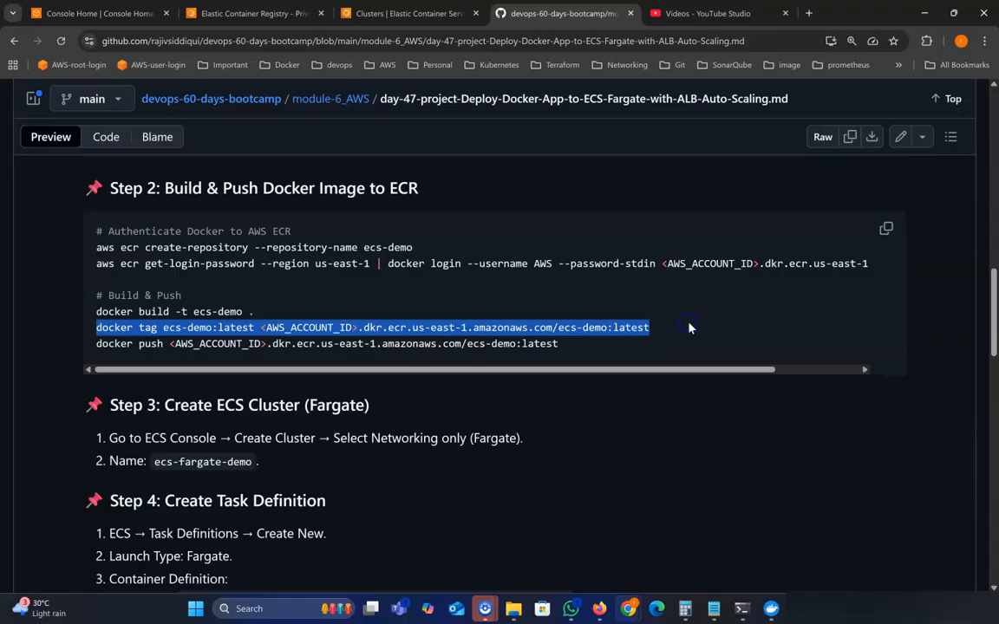
Paste the docker tag command into the terminal and change both the source and target image names to ecs-demo2
click(740, 607)
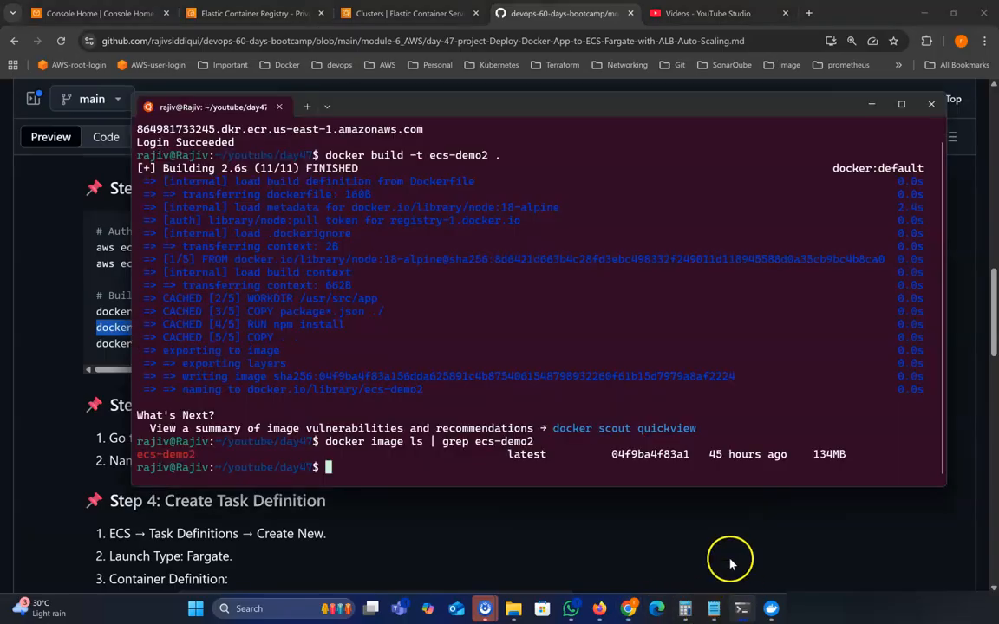
right_click(621, 324)
key(Right)
key(Left)
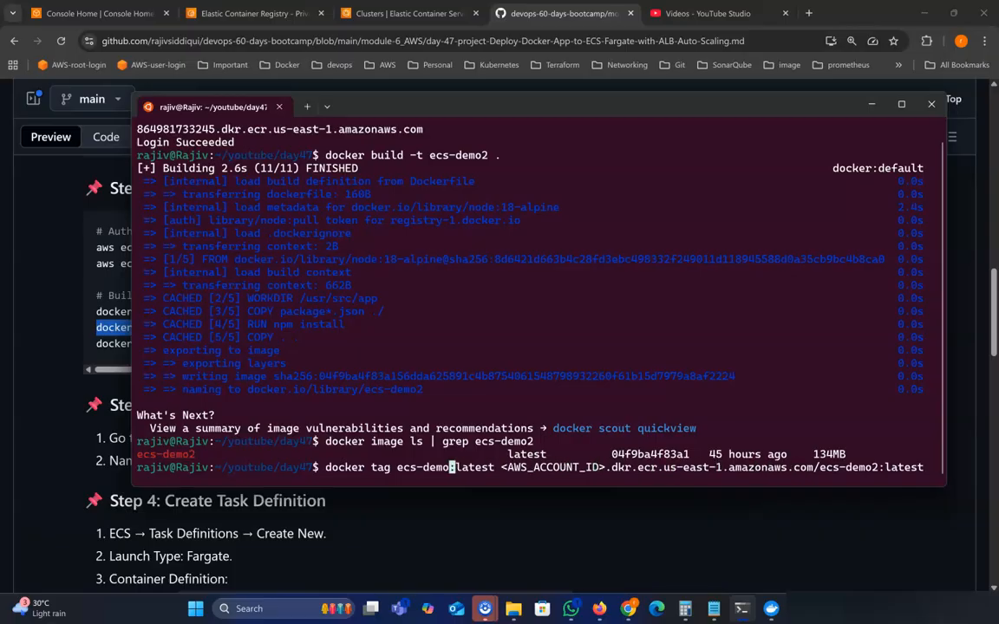
text(2)
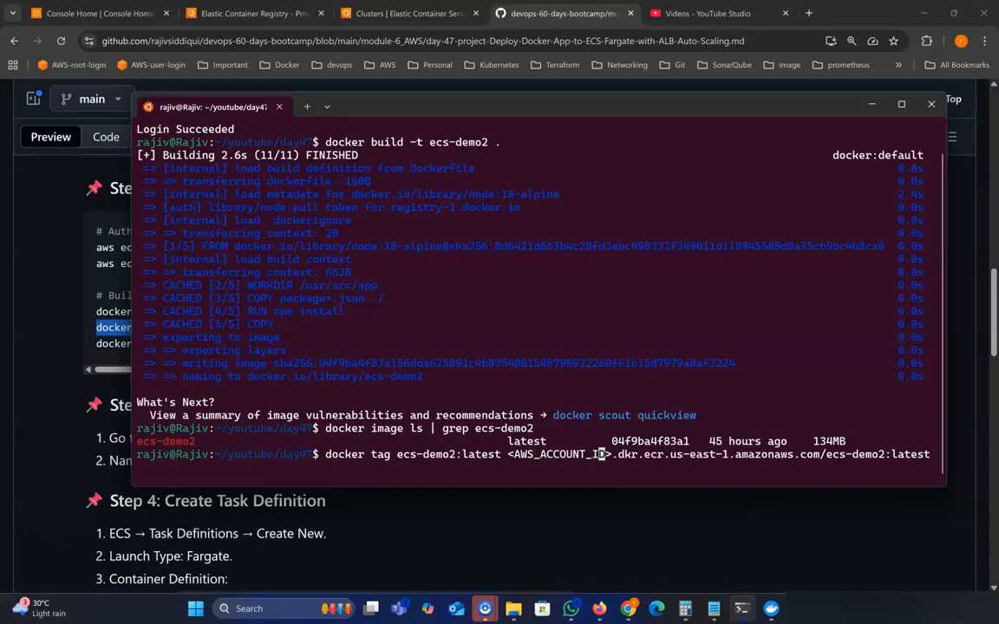
Delete the <AWS_ACCOUNT_ID> placeholder from the ECR target in the docker tag command
key(BackSpace)
key(BackSpace)
key(BackSpace)
key(BackSpace)
key(BackSpace)
key(BackSpace)
key(BackSpace)
key(BackSpace)
key(BackSpace)
key(BackSpace)
key(BackSpace)
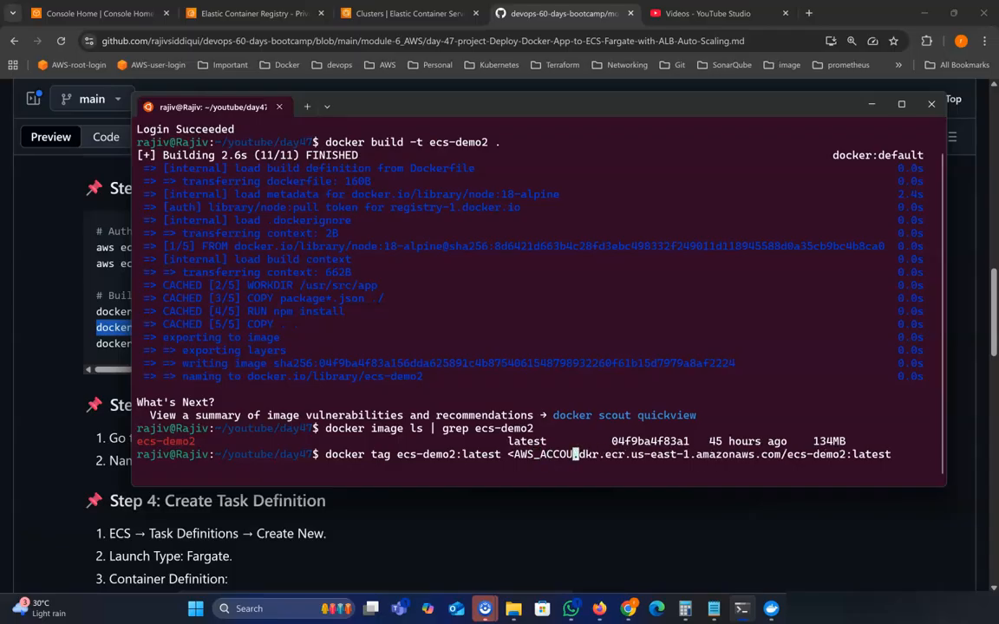
key(BackSpace)
key(BackSpace)
key(BackSpace)
key(BackSpace)
key(BackSpace)
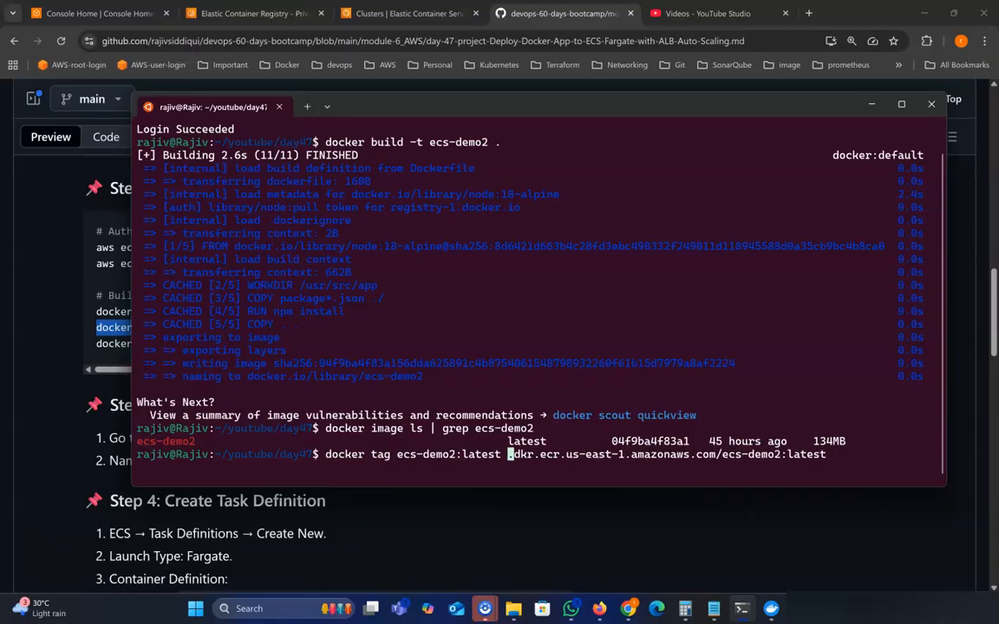
Copy the account ID from the AWS console's account details, insert it before .dkr.ecr in the terminal's docker tag command and run it
click(85, 13)
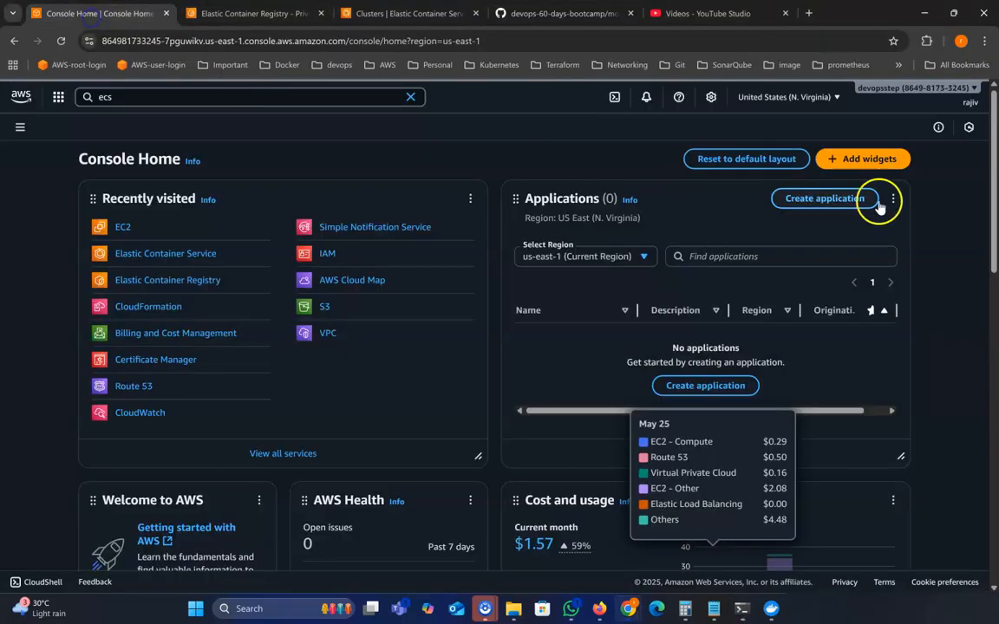
click(890, 94)
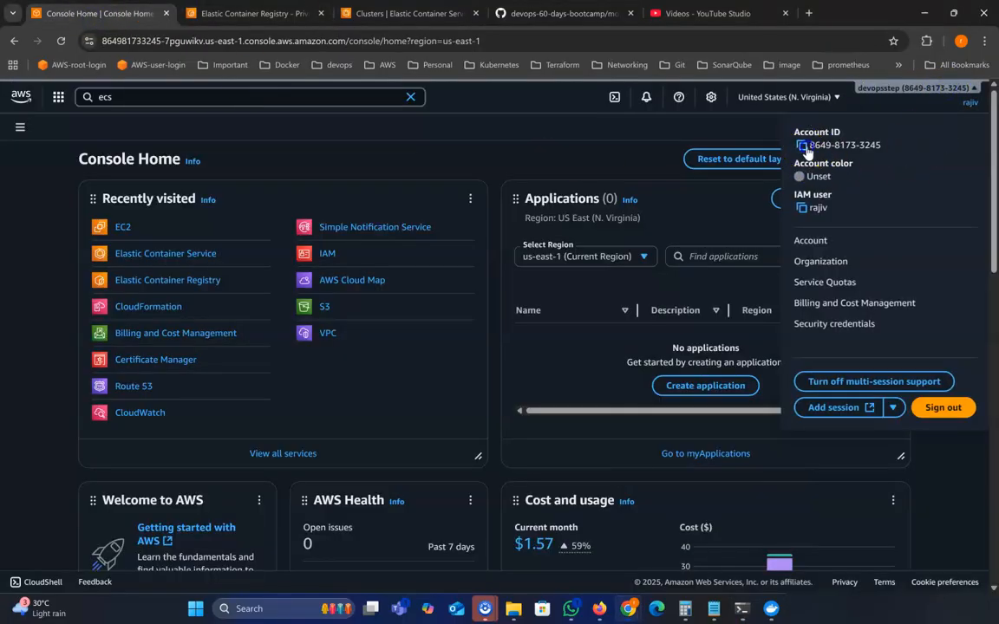
click(802, 145)
click(741, 608)
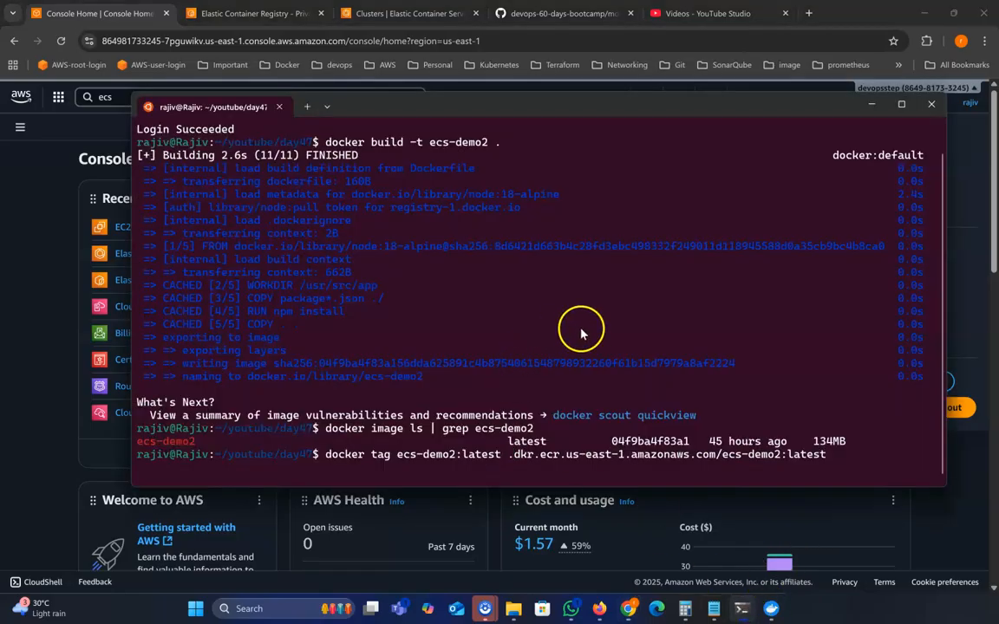
key(ctrl+v)
key(Return)
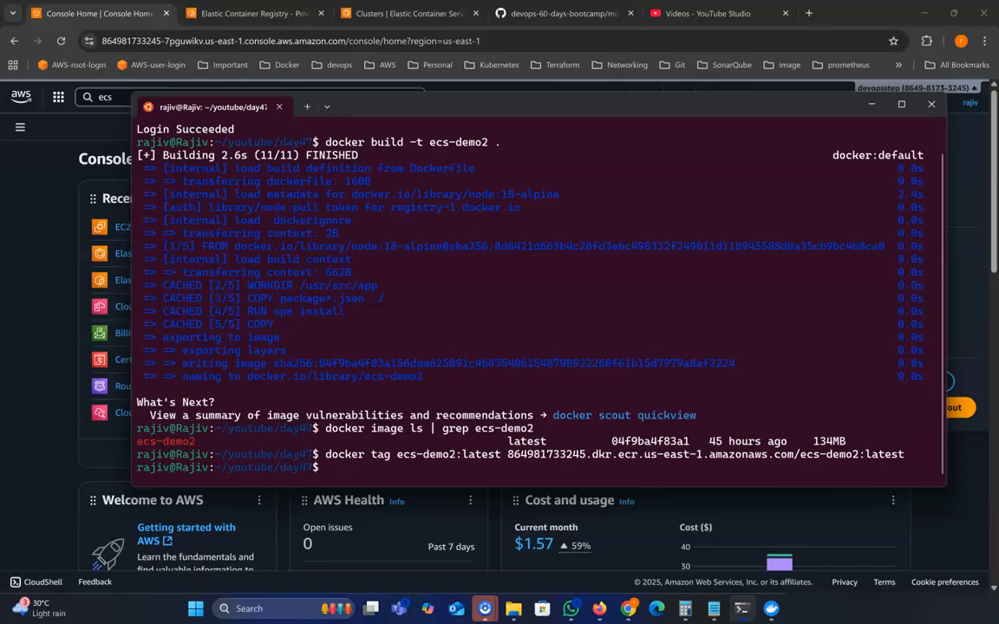
Run docker push with the full ECR URI of ecs-demo2:latest copied from the docker tag command
drag(508, 454, 902, 461)
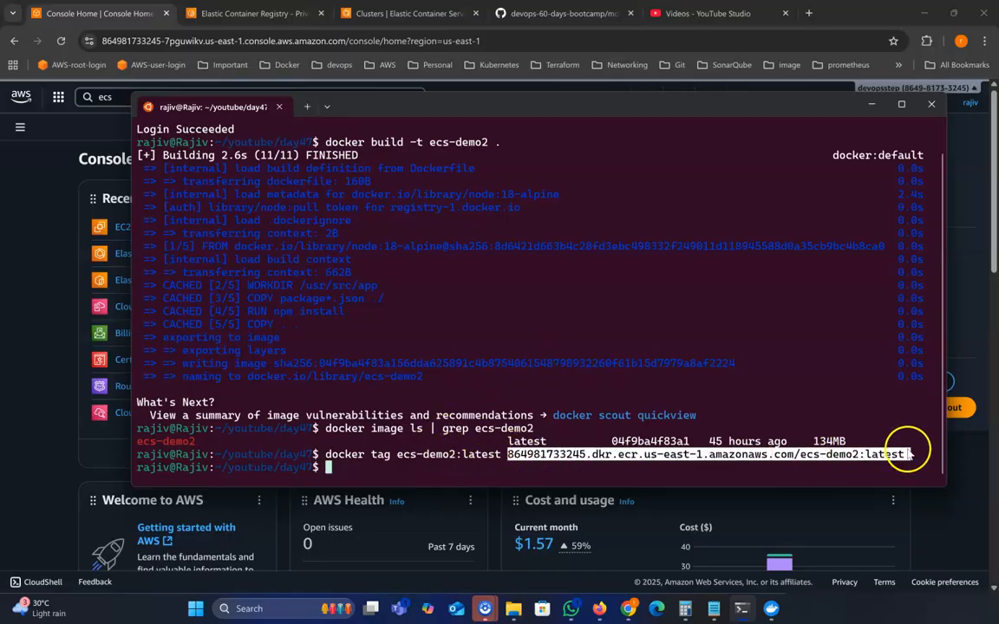
key(ctrl+c)
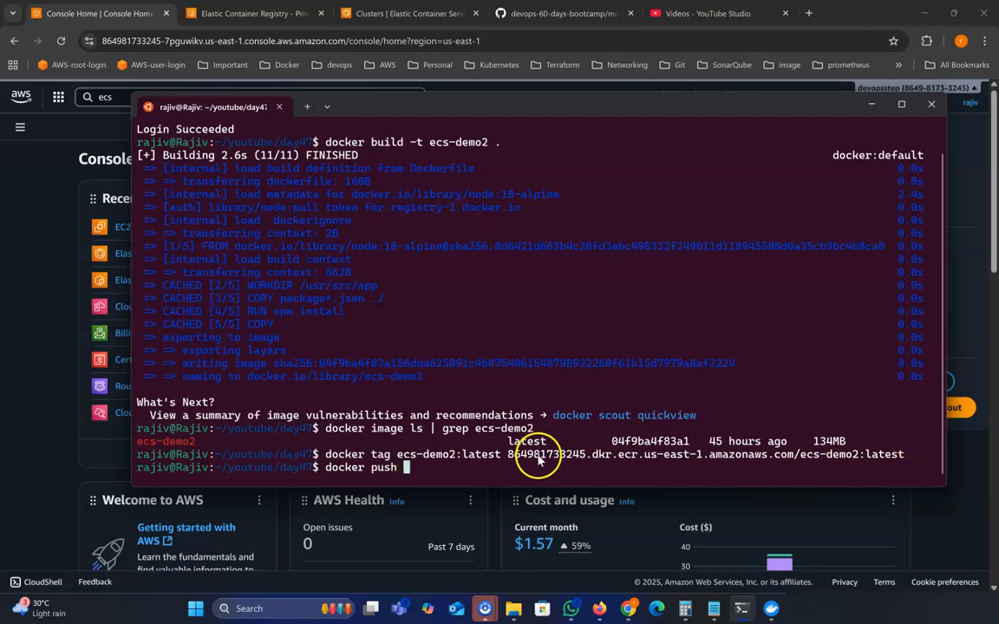
drag(510, 457, 902, 462)
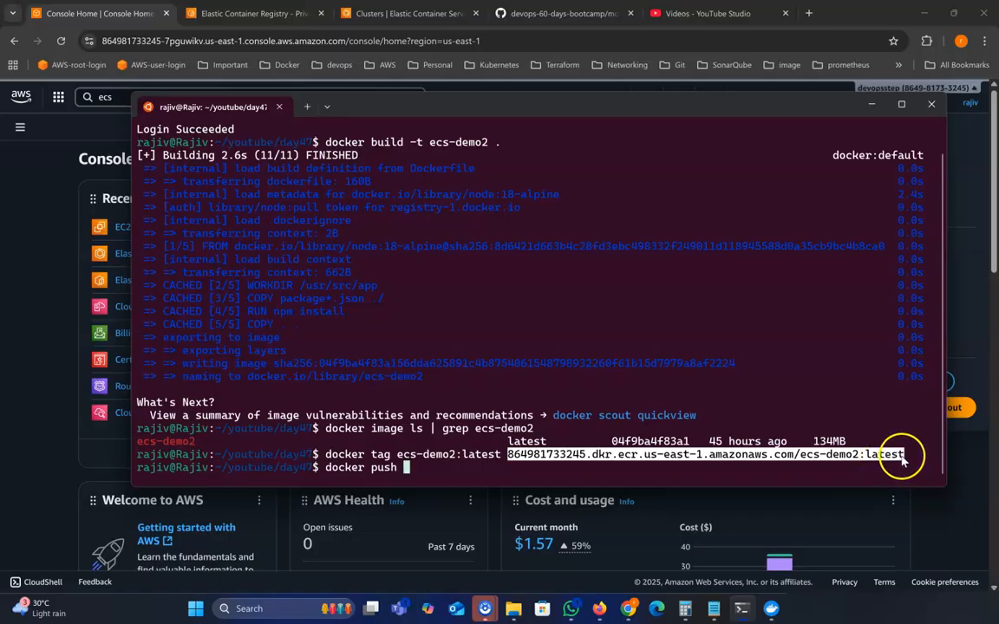
key(ctrl+v)
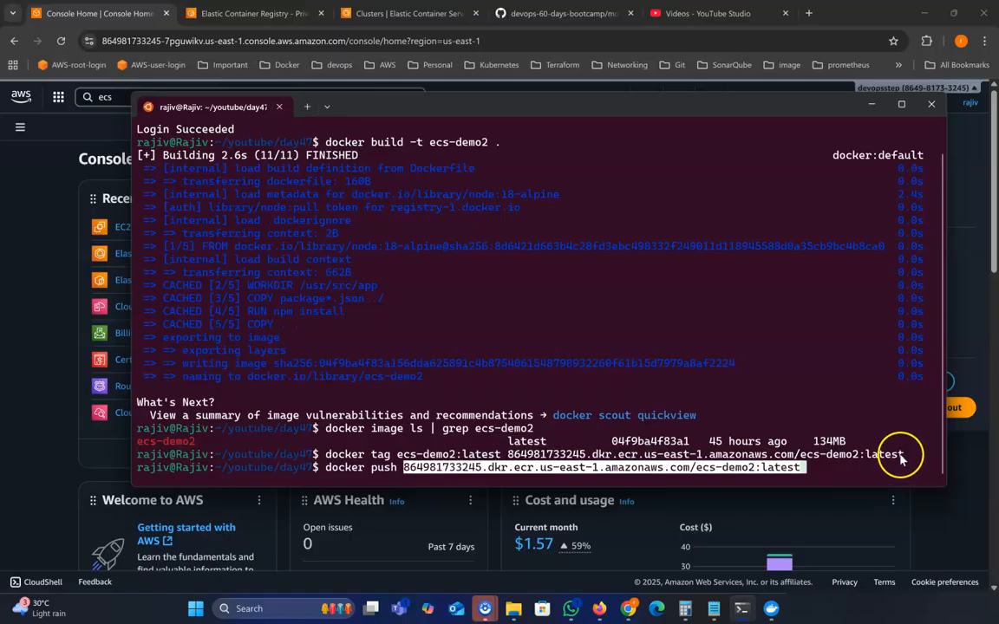
key(Return)
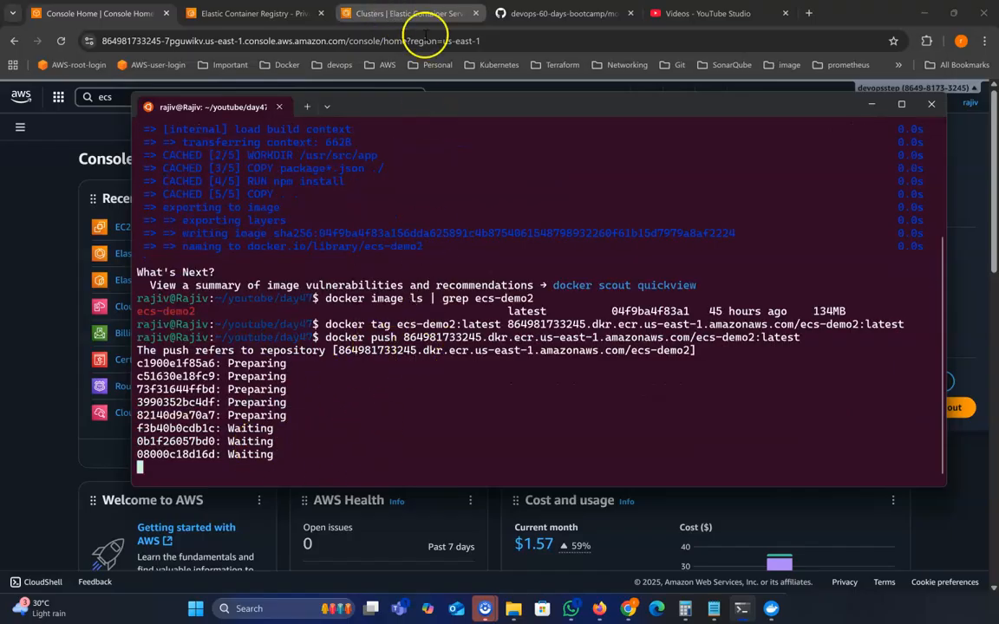
Switch to the GitHub guide and read Steps 3 to 5 on creating the ECS cluster, task definition and ALB with service
click(566, 15)
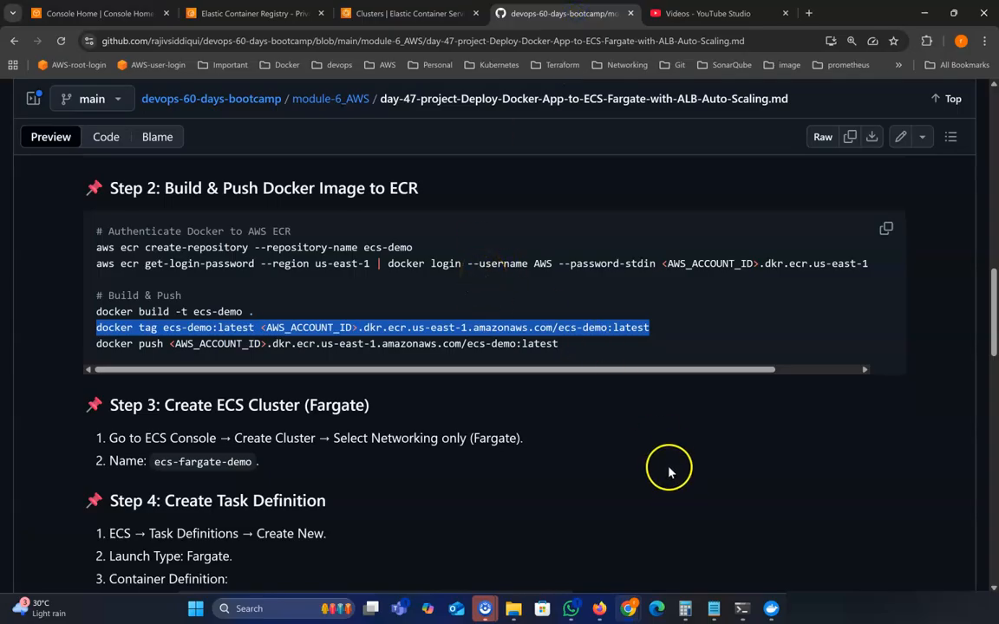
scroll(661, 406, down, 1)
scroll(661, 405, down, 1)
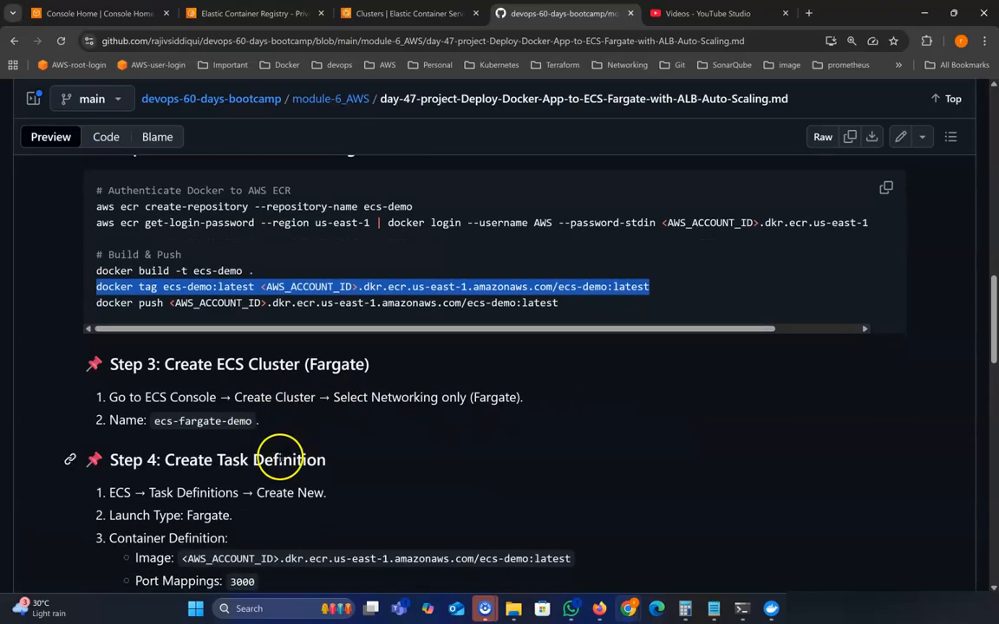
scroll(251, 455, down, 1)
drag(214, 464, 253, 440)
scroll(290, 463, down, 1)
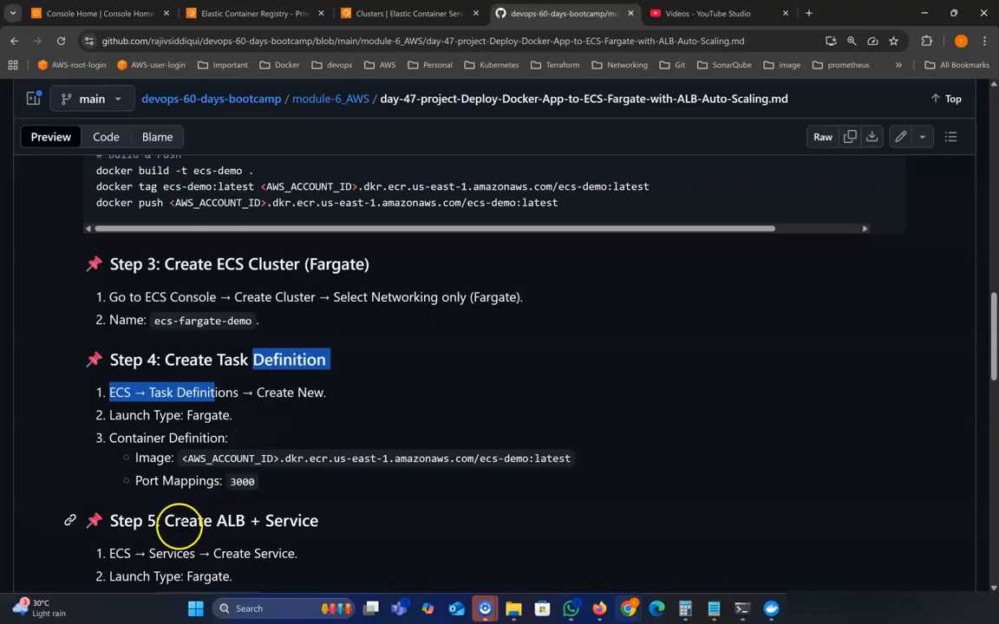
drag(179, 520, 274, 520)
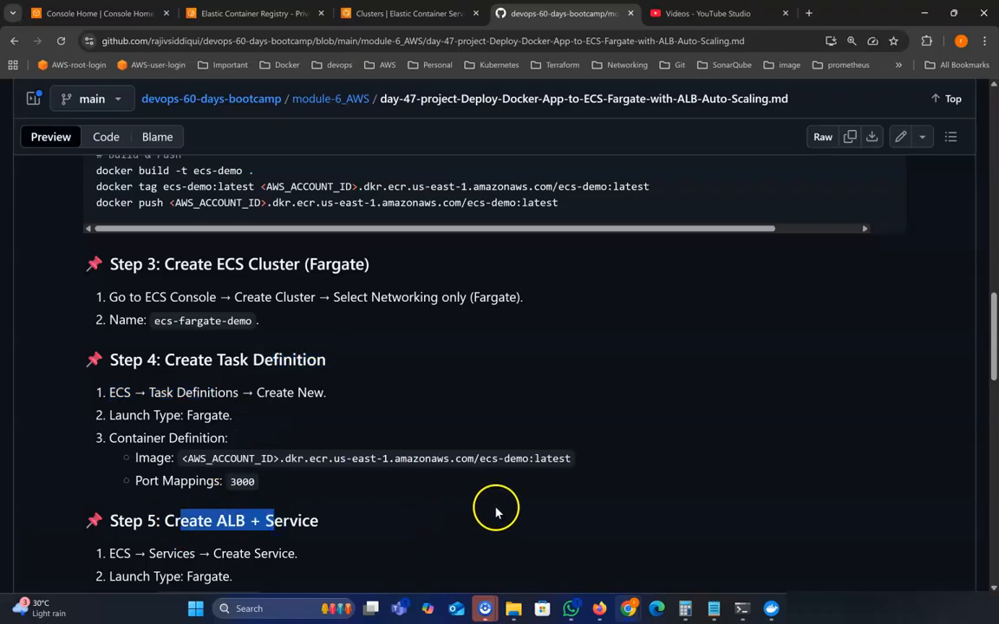
scroll(486, 433, up, 1)
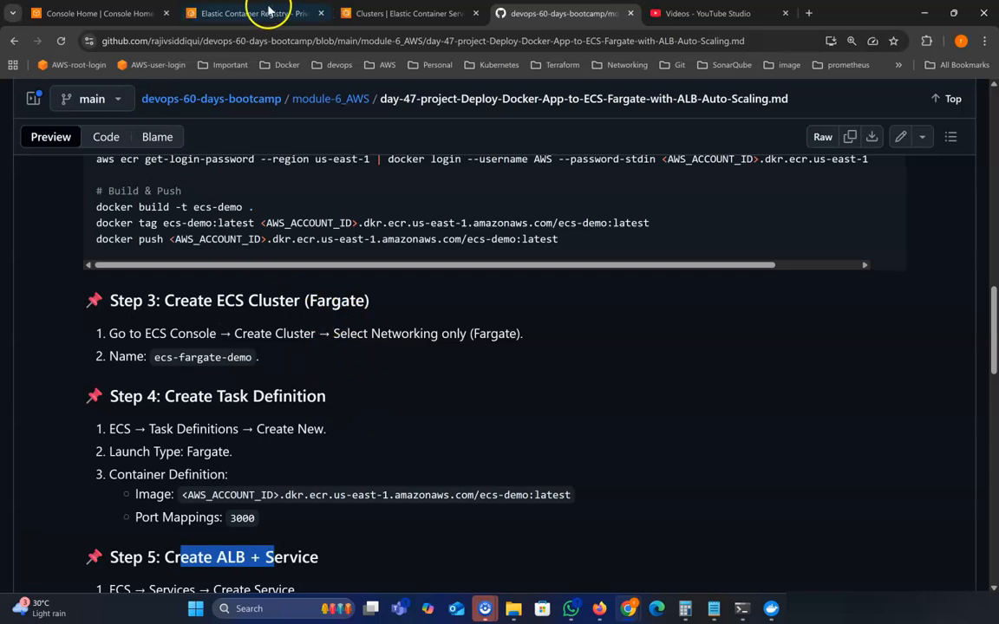
Start a new cluster in the Elastic Container Service console and name it cluster-10
click(400, 13)
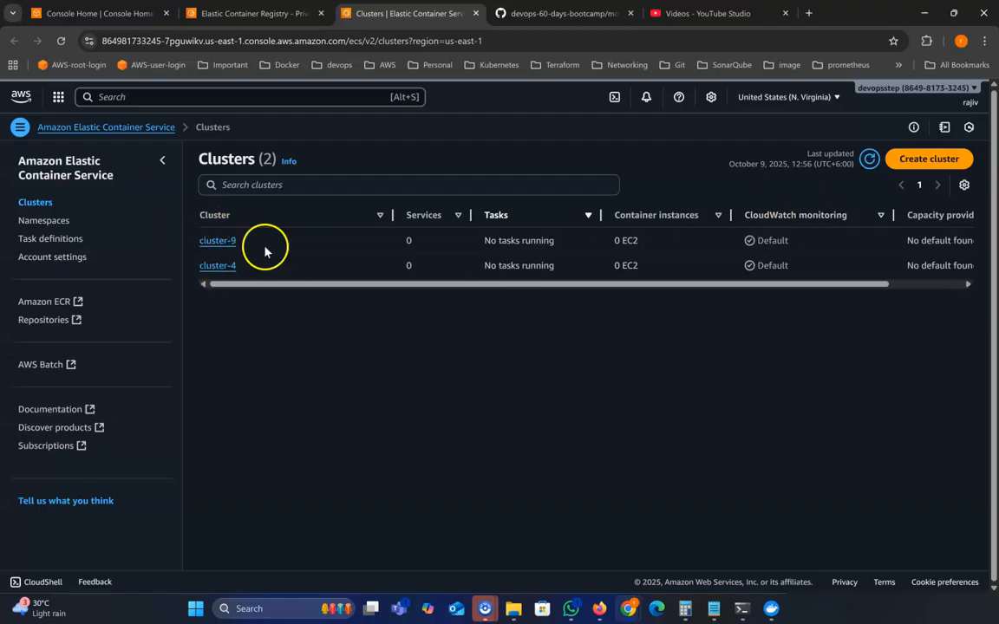
click(948, 163)
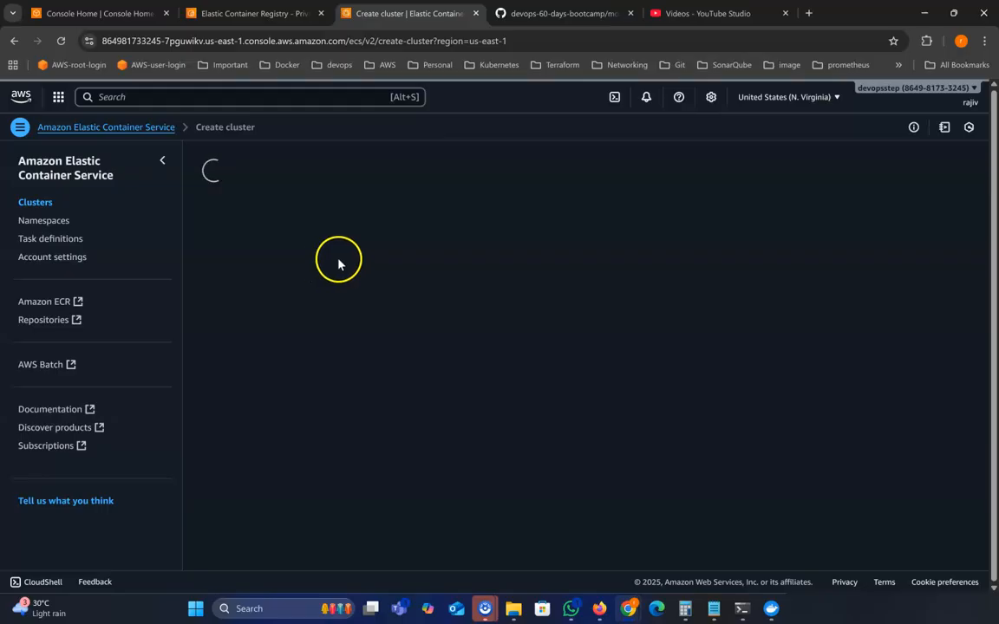
click(283, 334)
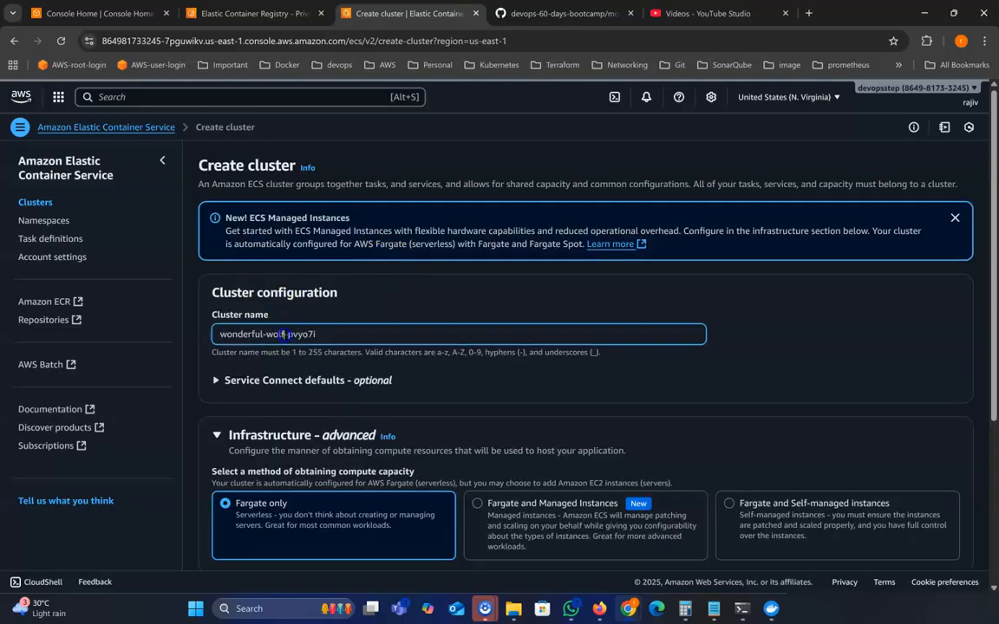
drag(336, 335, 177, 330)
text(cluster-1)
click(304, 365)
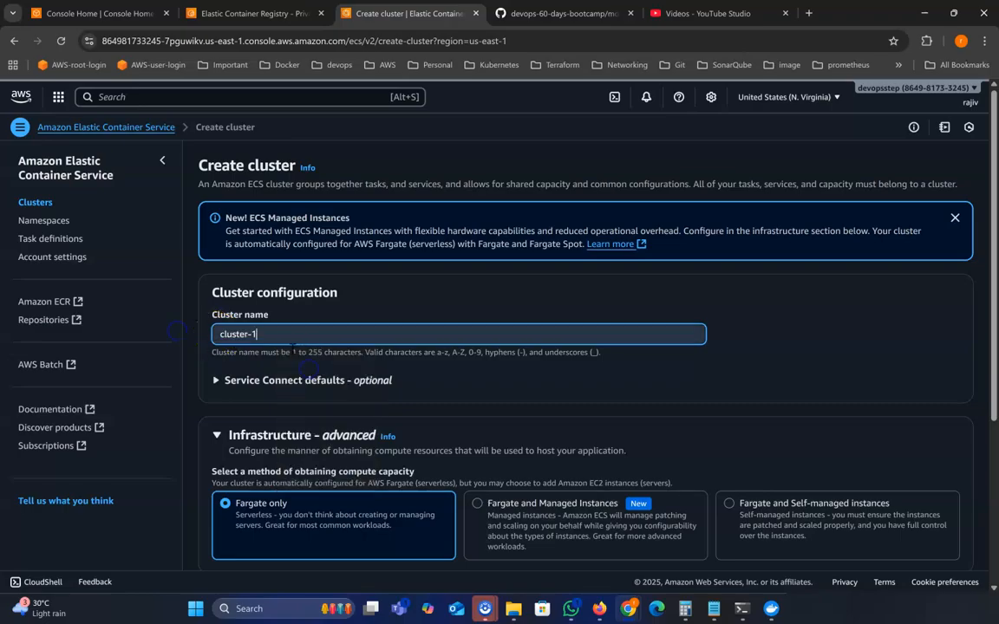
text(0)
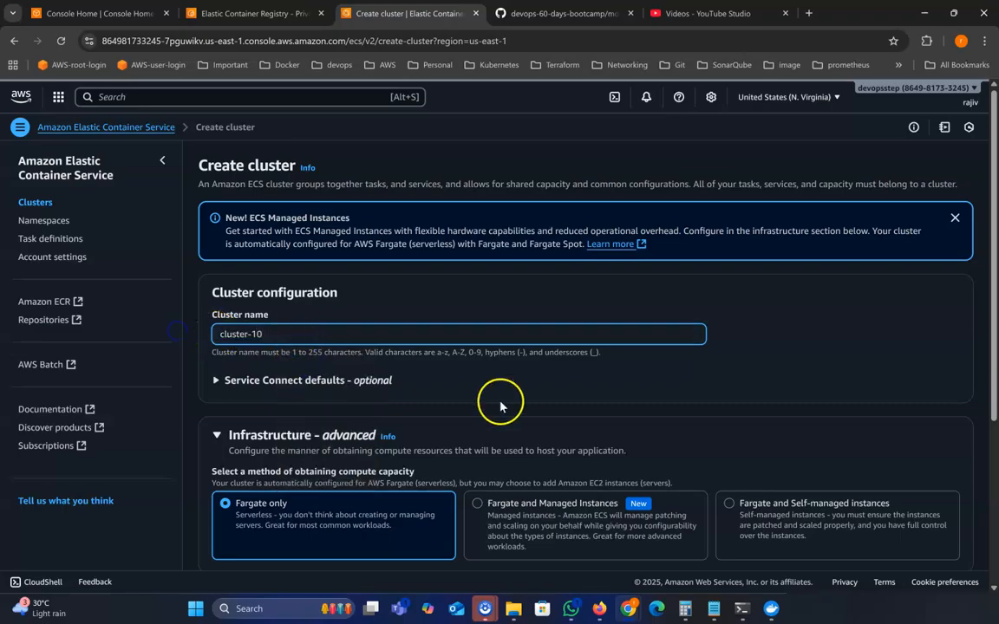
Keep Fargate only as the compute capacity method, create the cluster and refresh the cluster list
scroll(520, 395, down, 3)
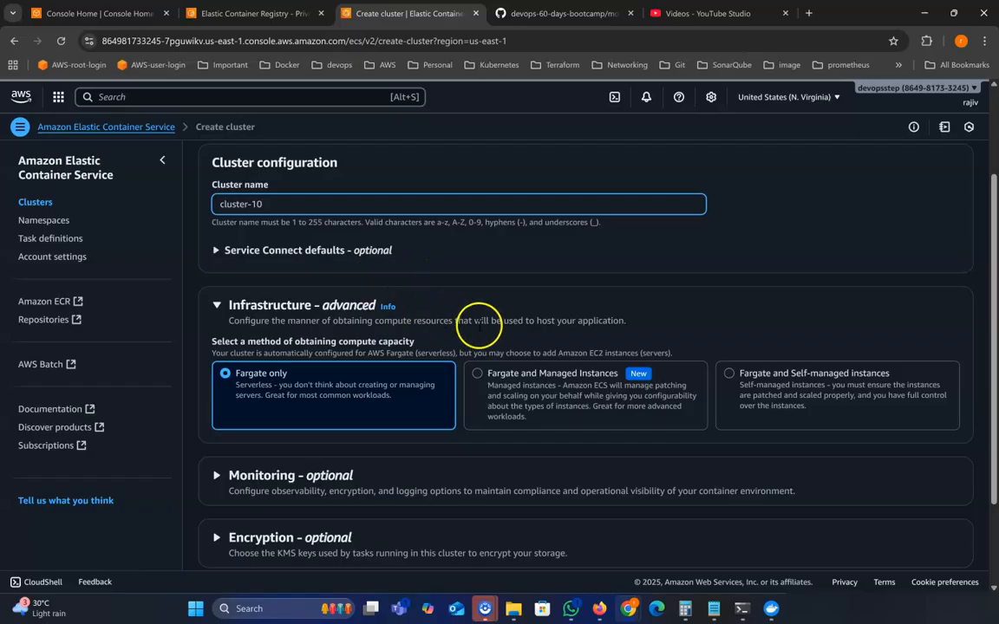
scroll(390, 347, down, 1)
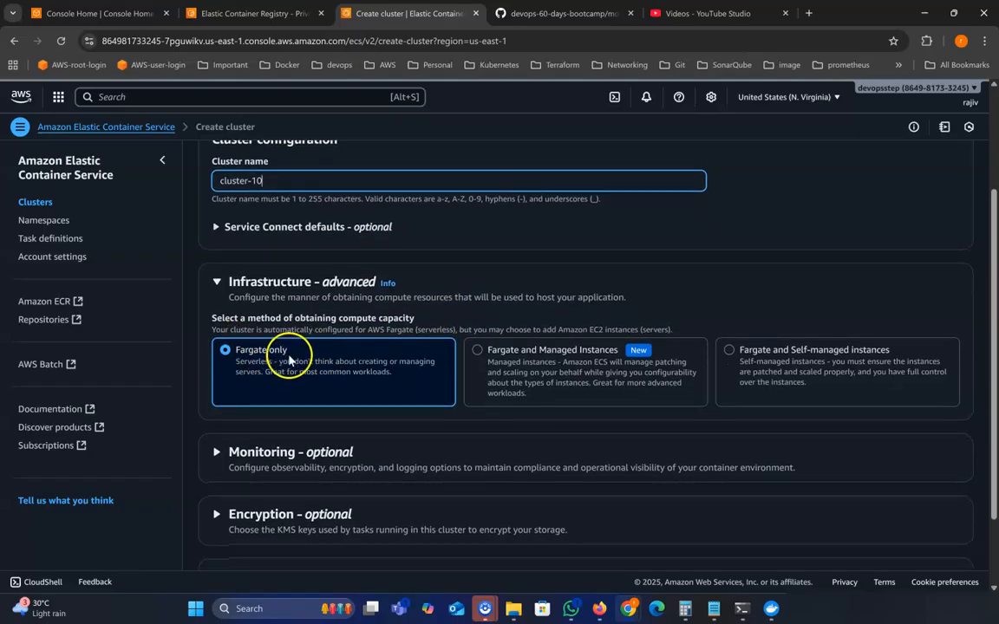
scroll(285, 352, down, 2)
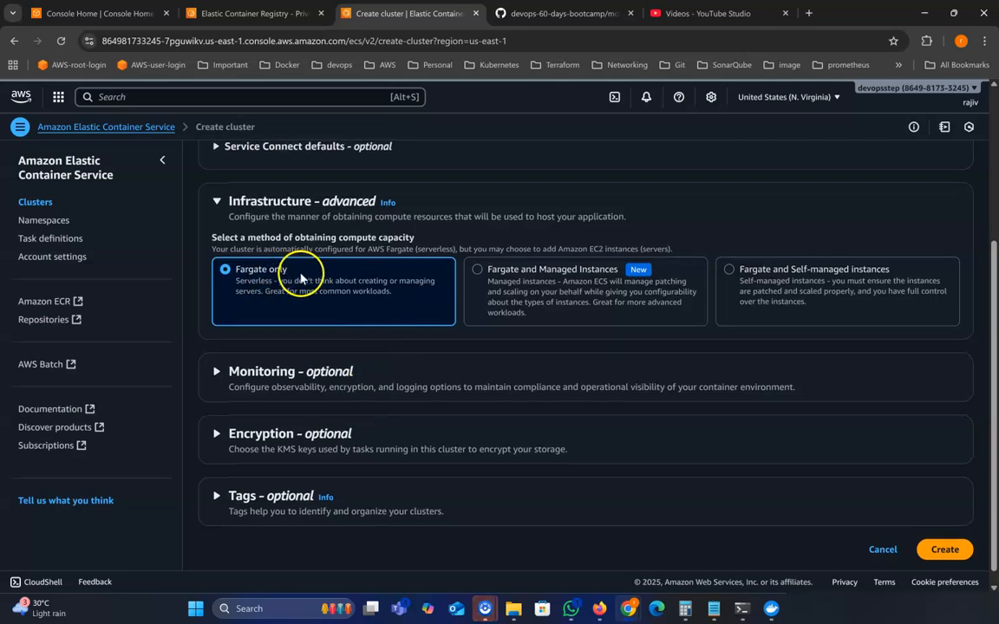
scroll(564, 416, down, 1)
click(933, 535)
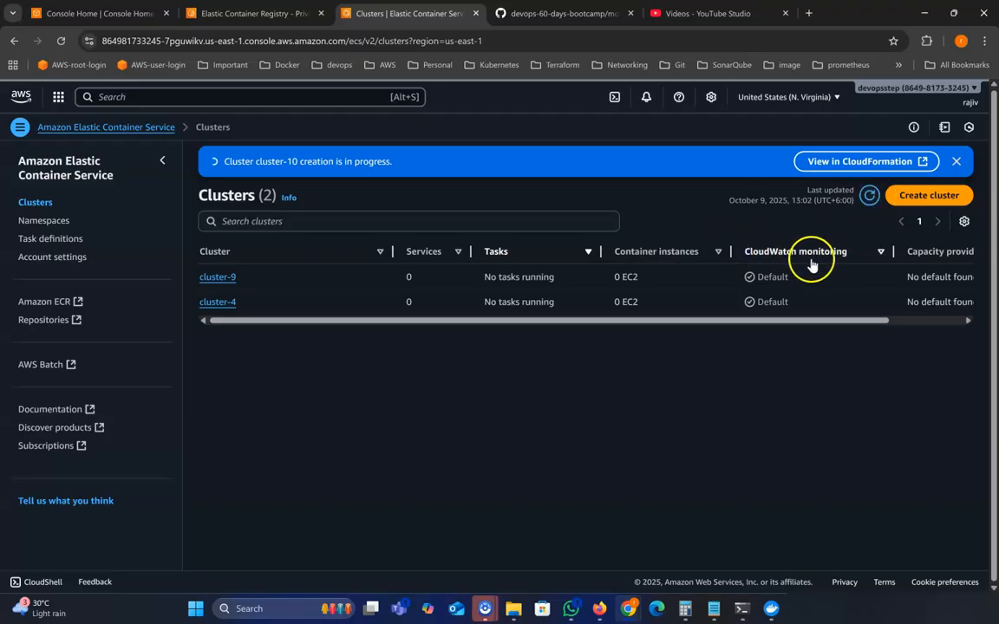
click(871, 195)
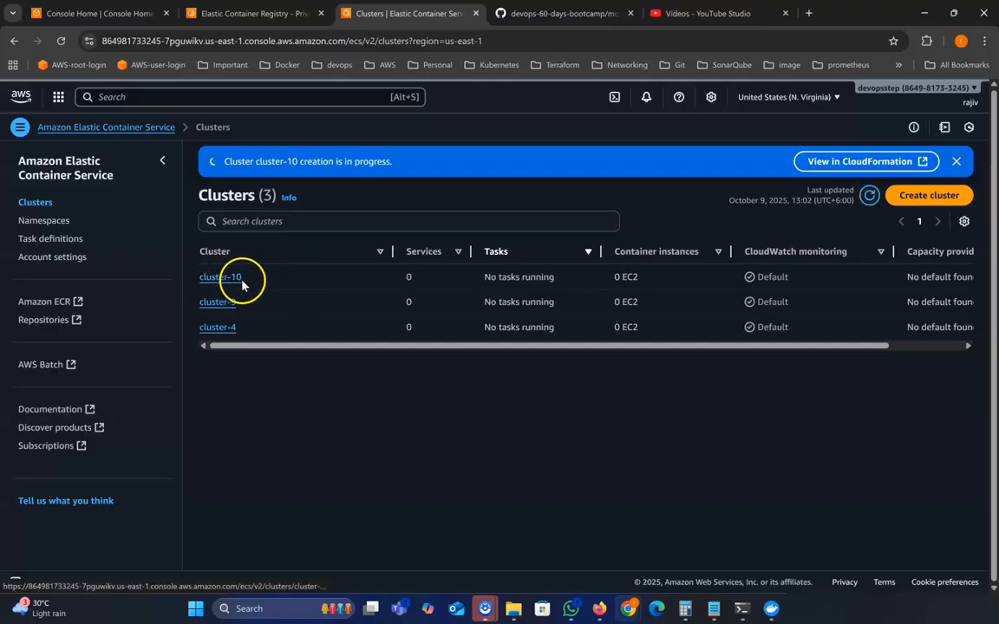
Start a new ECS task definition and set its family name to cluster-10-task-definition1
click(55, 241)
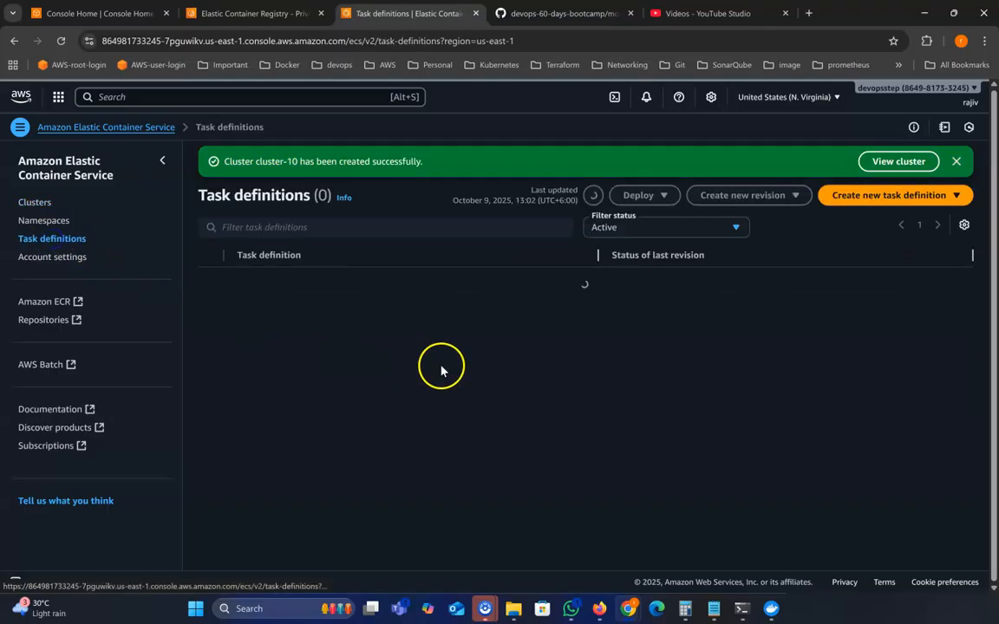
click(902, 211)
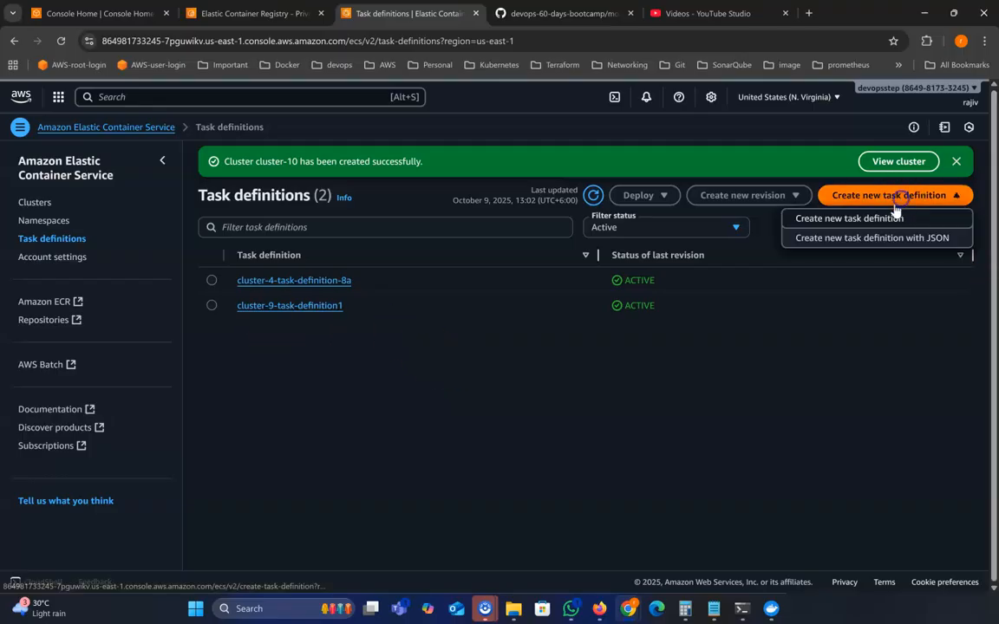
click(867, 218)
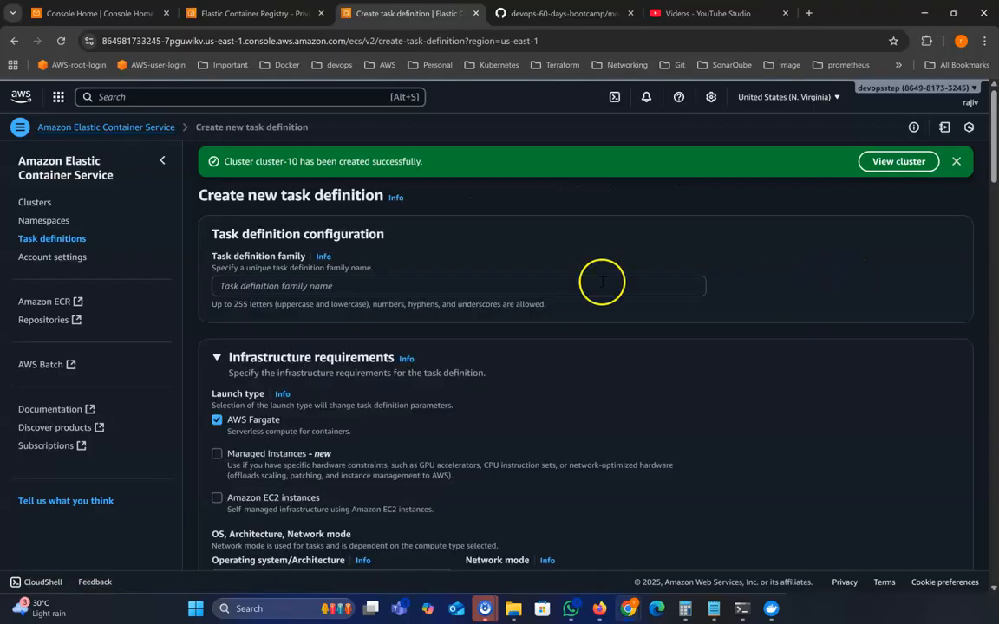
click(332, 287)
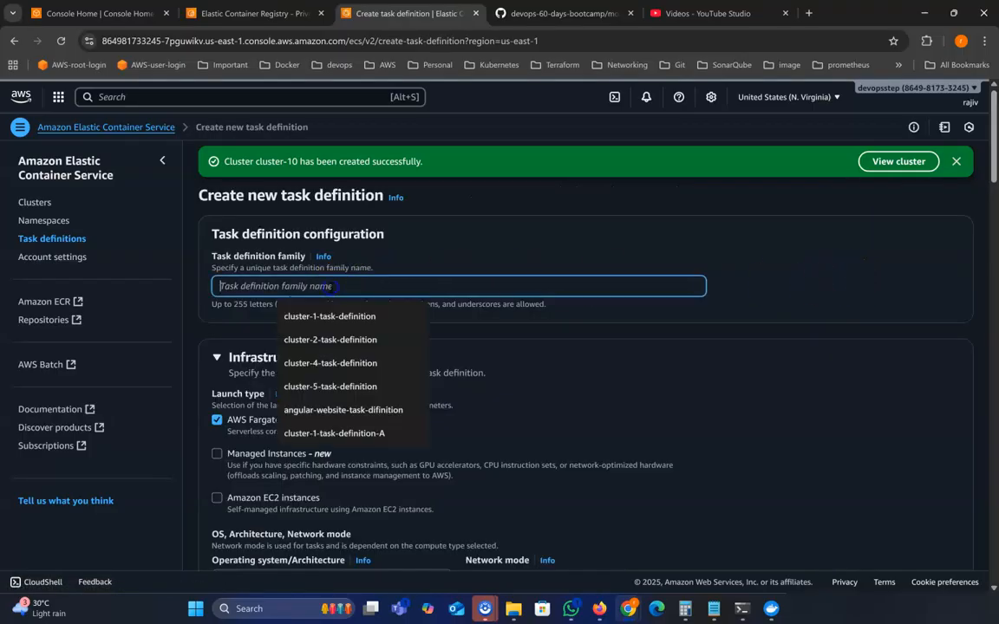
click(370, 321)
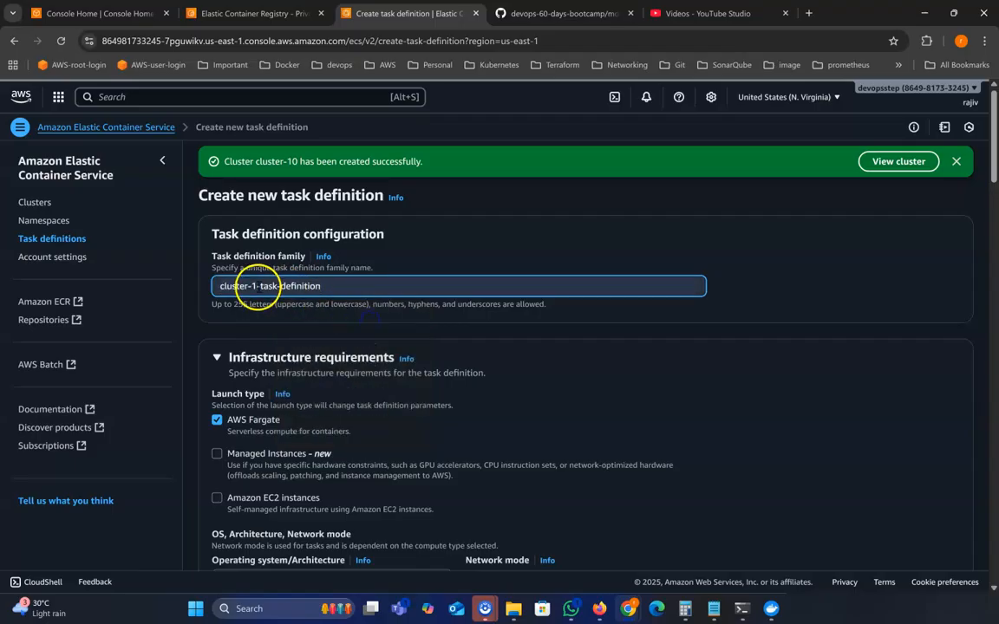
click(255, 287)
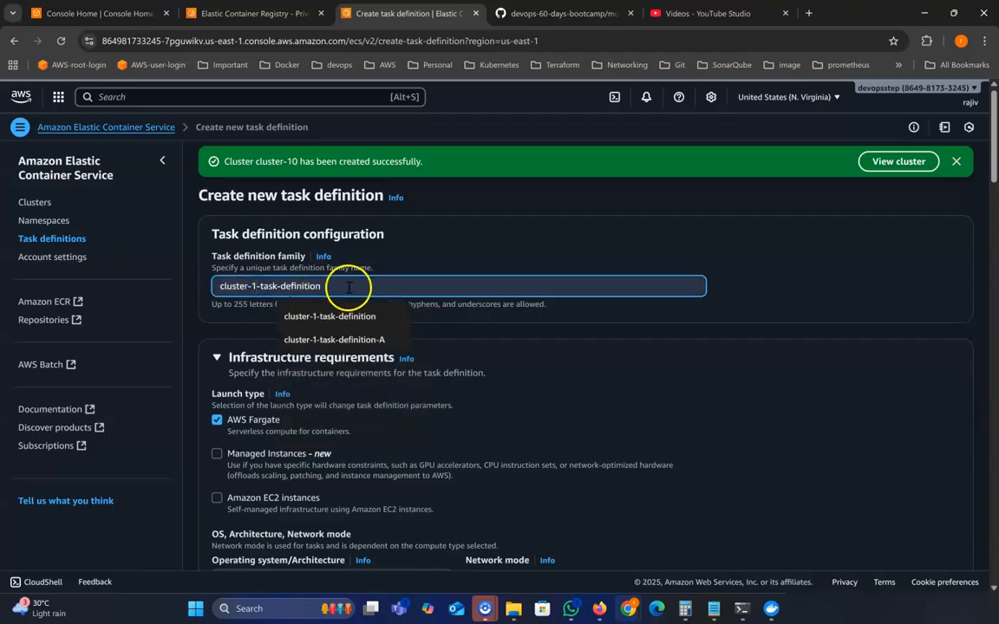
text(0)
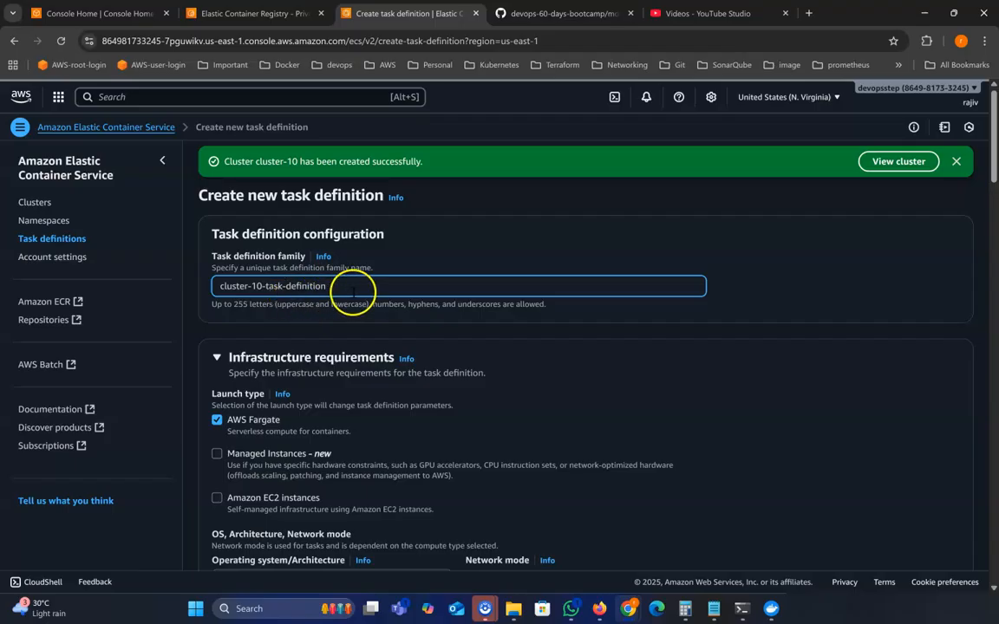
Set the task size to .5 vCPU and 1 GB of memory, keeping AWS Fargate as the launch type
scroll(845, 328, down, 1)
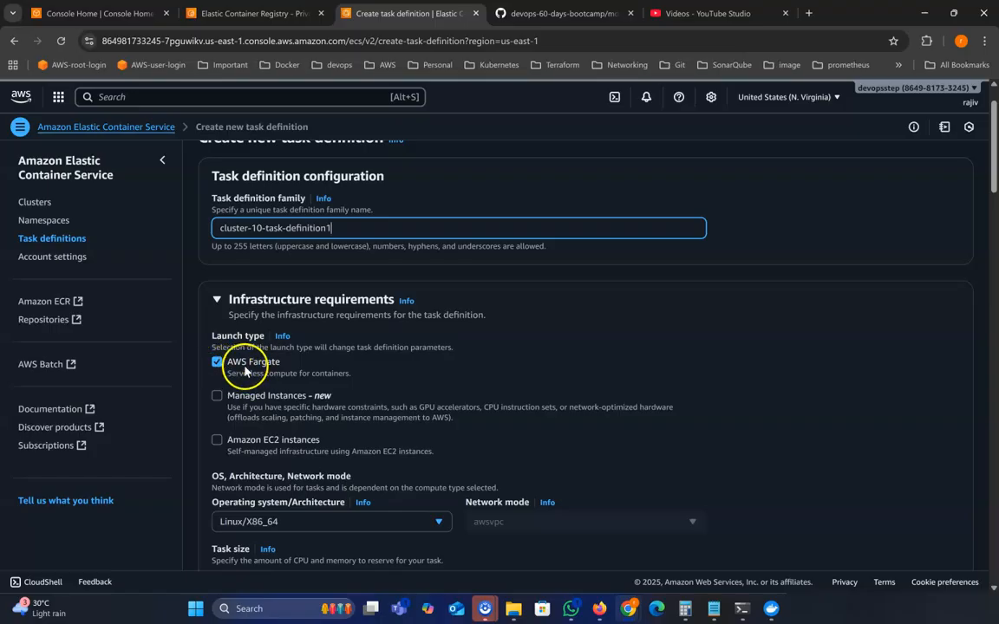
scroll(350, 367, down, 2)
scroll(357, 370, down, 1)
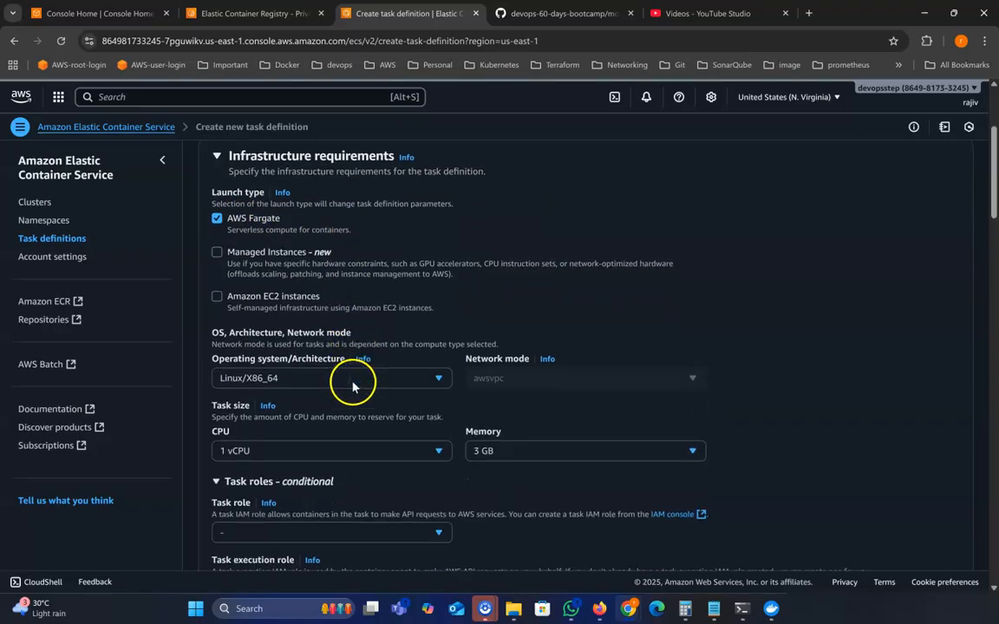
scroll(295, 364, down, 1)
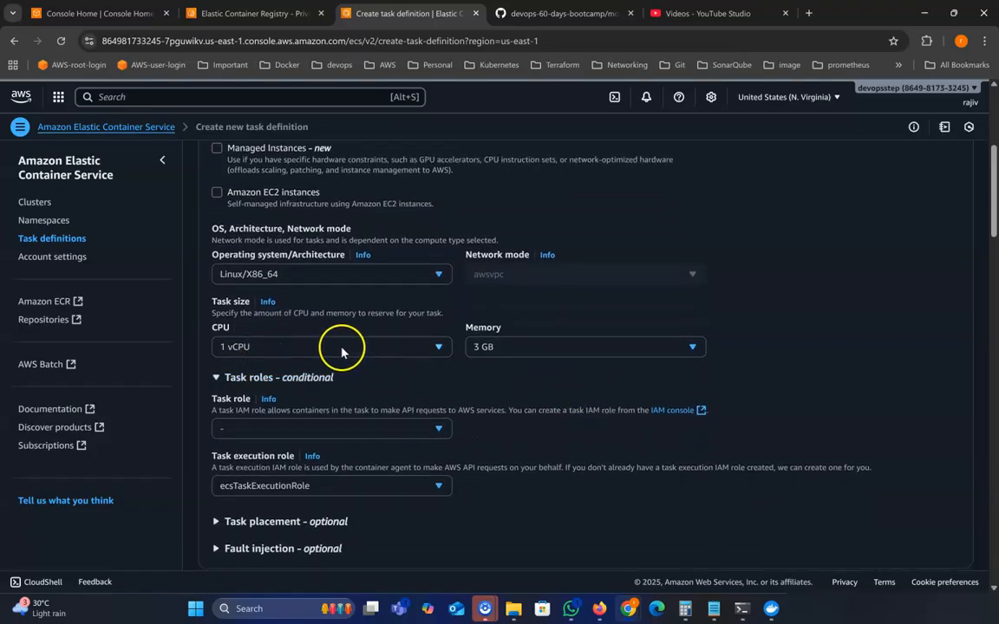
click(342, 347)
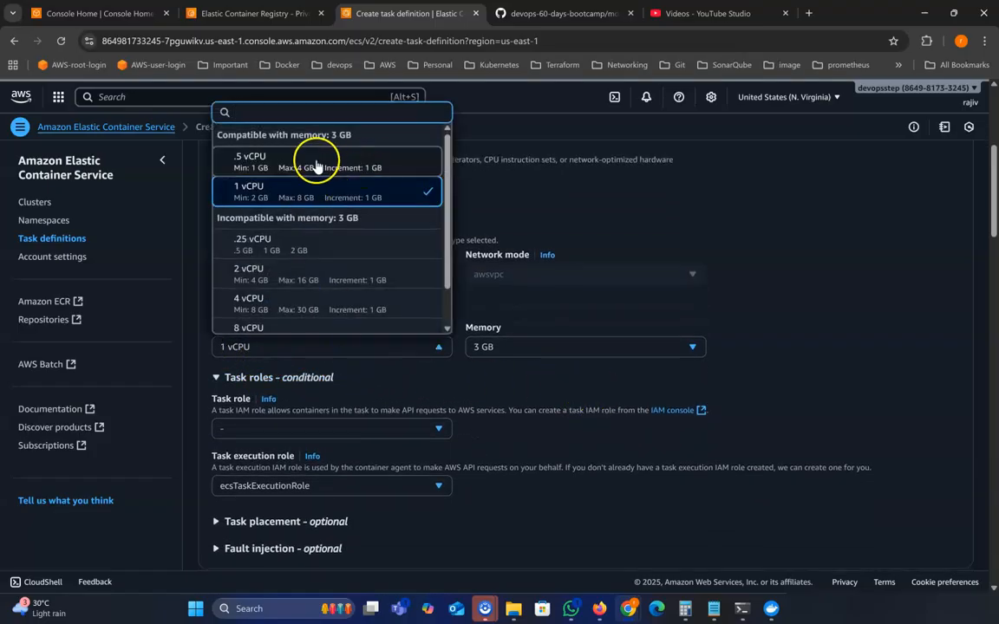
click(317, 162)
click(555, 349)
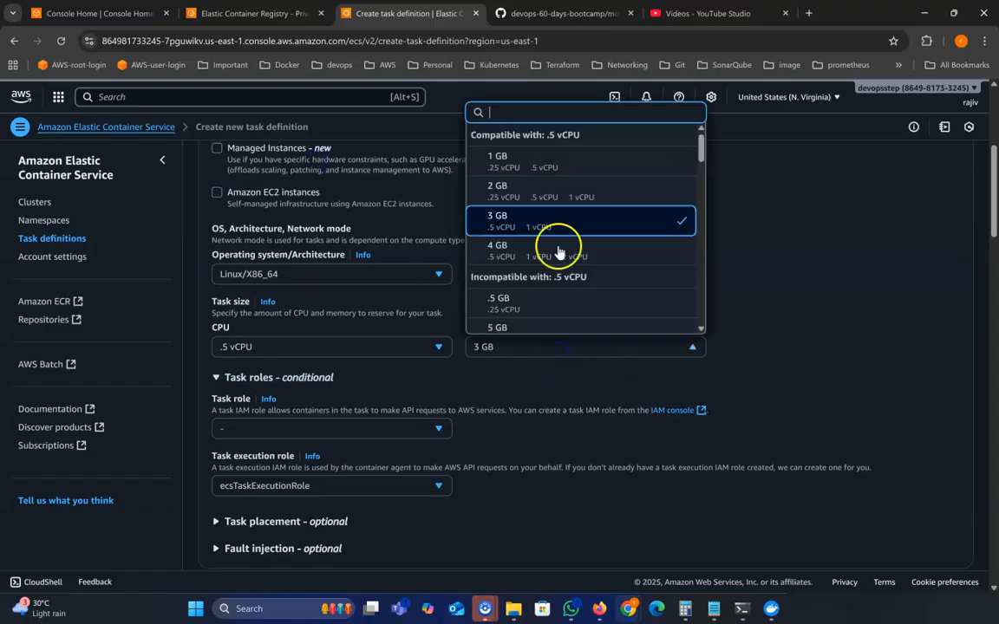
click(535, 163)
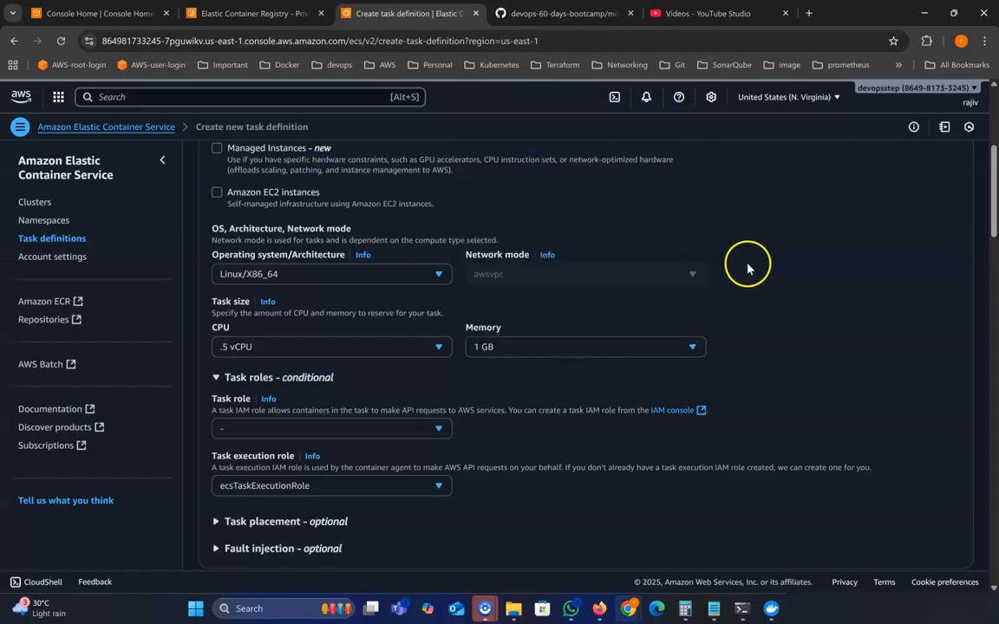
Review the task execution role choices and keep ecsTaskExecutionRole
scroll(747, 269, down, 2)
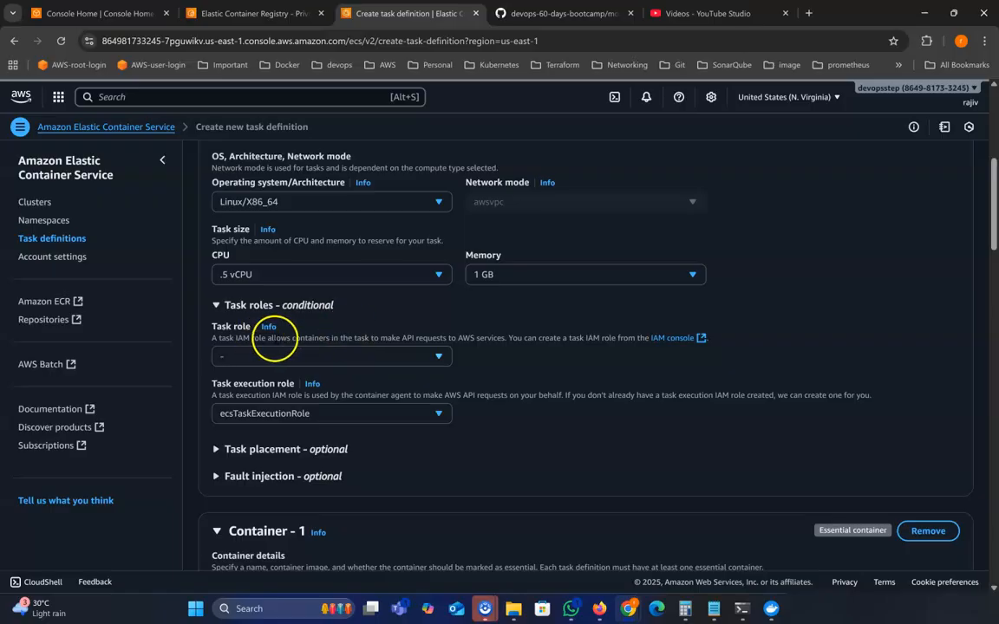
scroll(267, 398, down, 2)
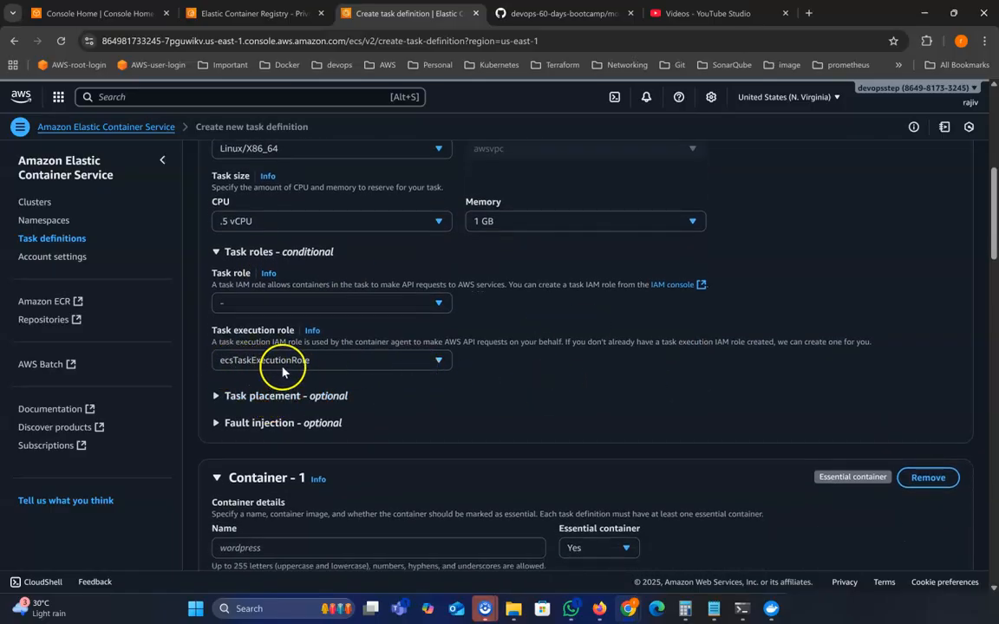
click(412, 368)
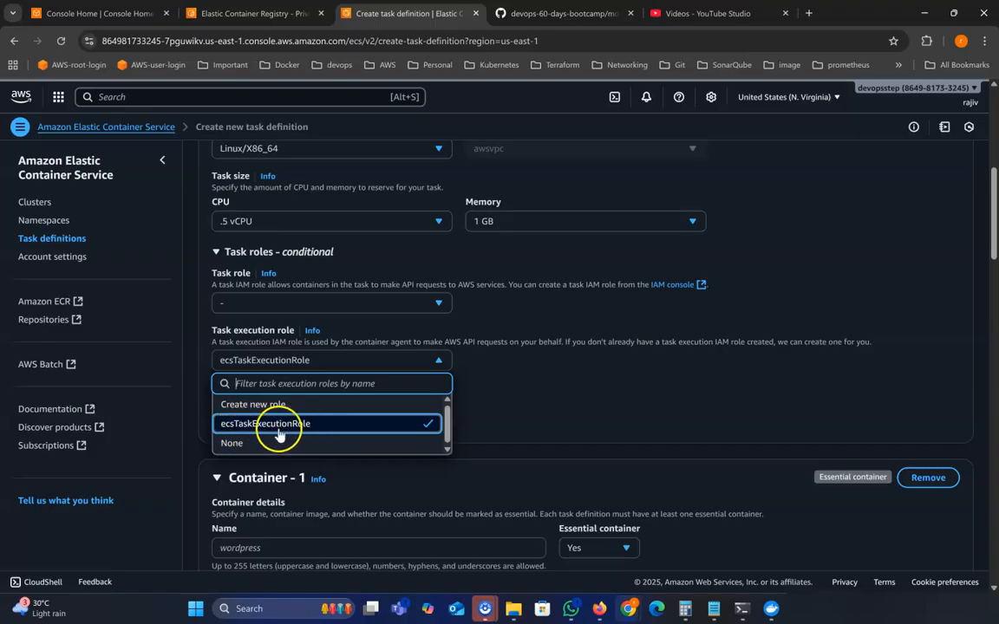
click(559, 429)
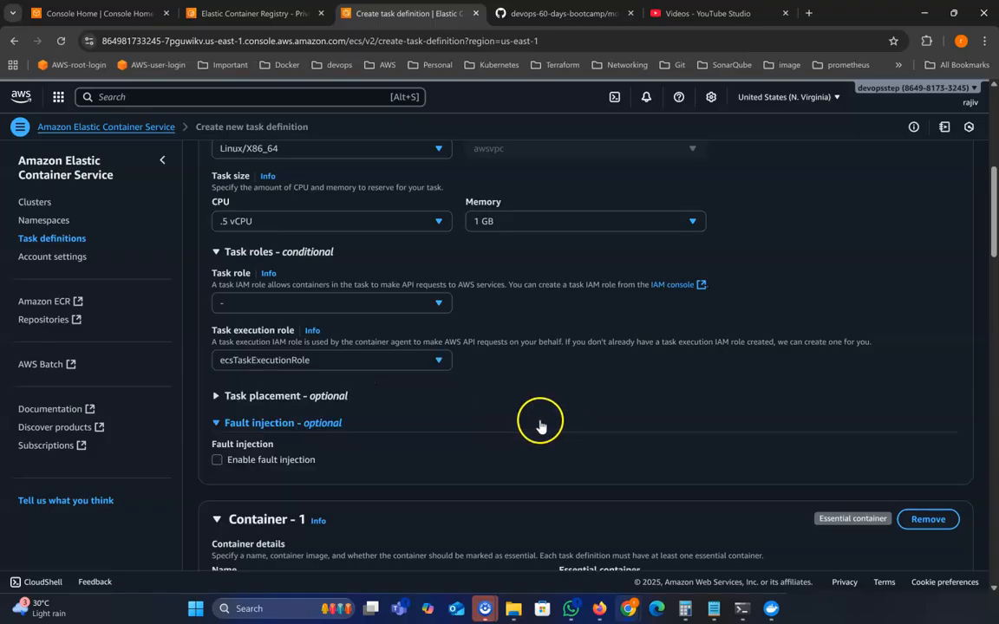
Name the first container app1 in the container details
scroll(538, 421, down, 3)
scroll(251, 338, down, 1)
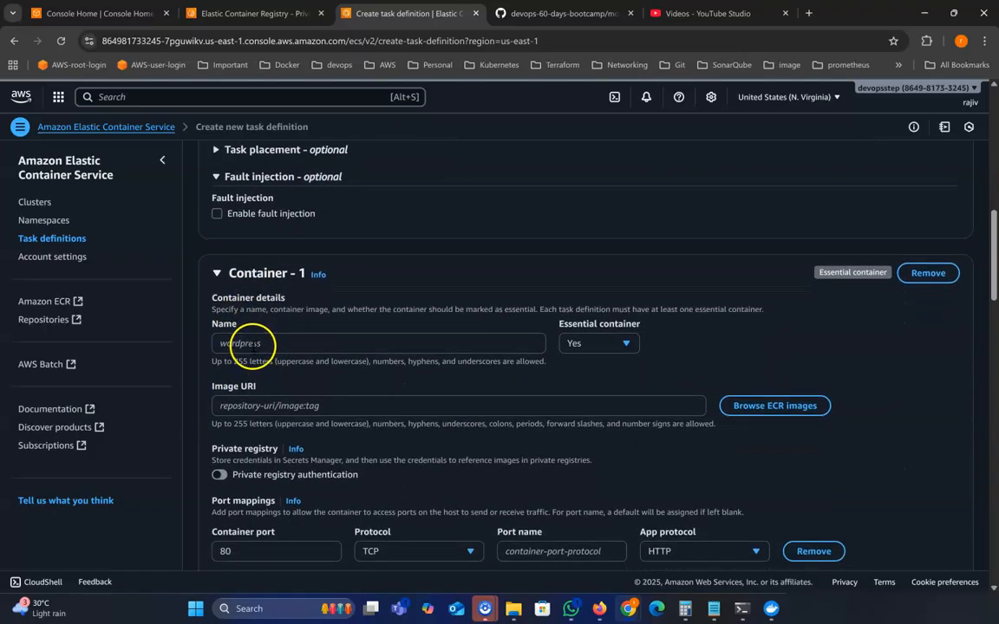
click(252, 342)
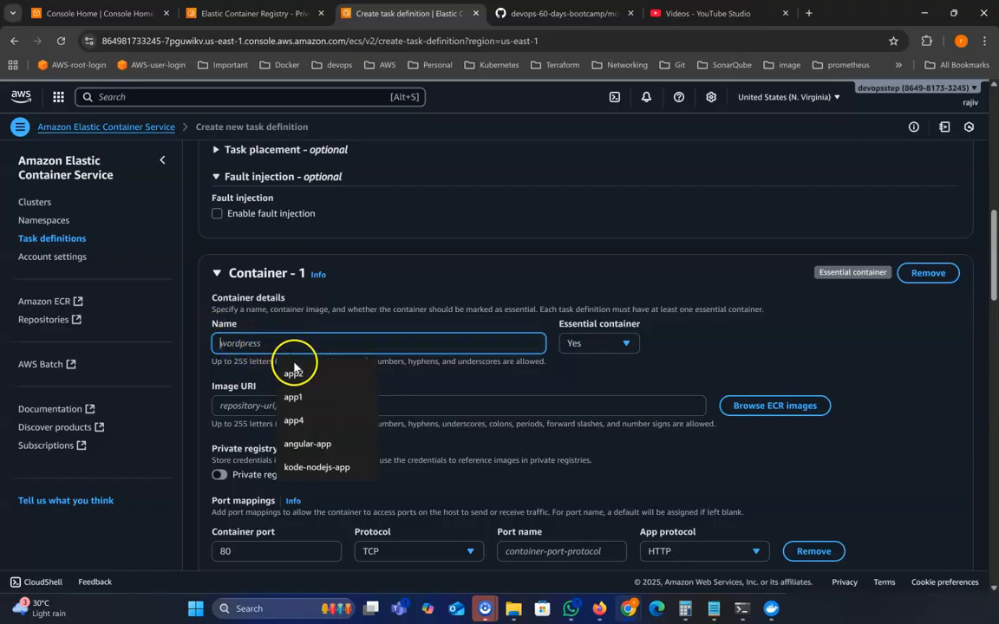
click(294, 398)
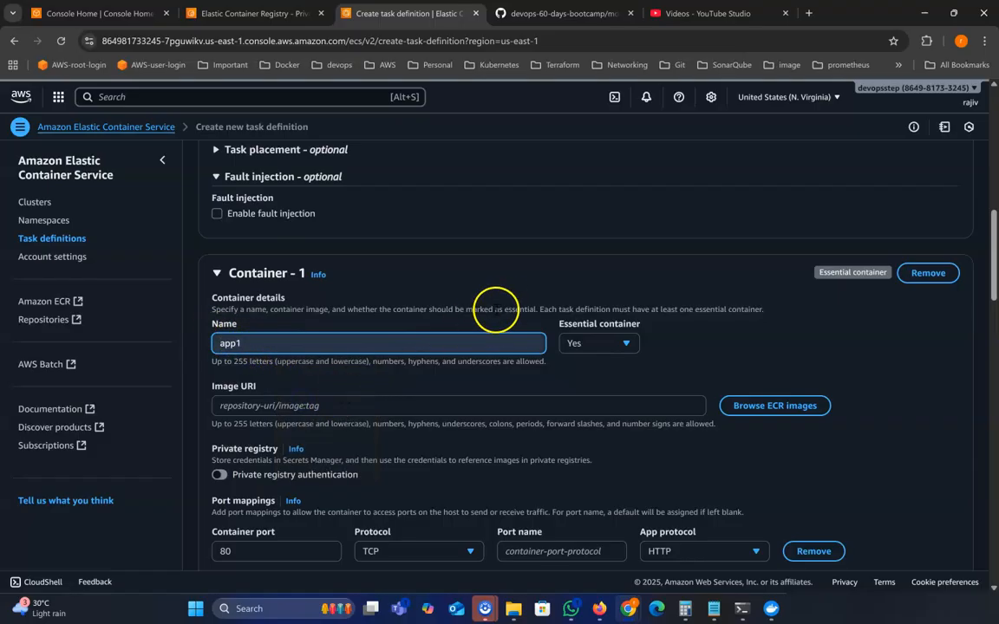
Copy the ecs-demo2 repository URI from the Elastic Container Registry and use it with the :latest tag as app1's image URI
scroll(332, 345, down, 1)
click(296, 347)
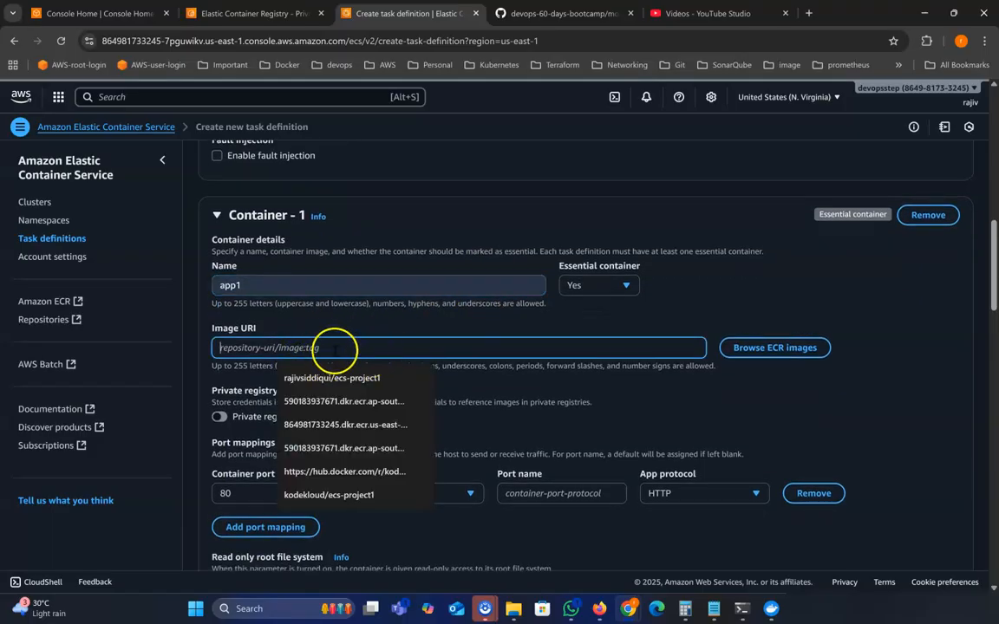
click(355, 333)
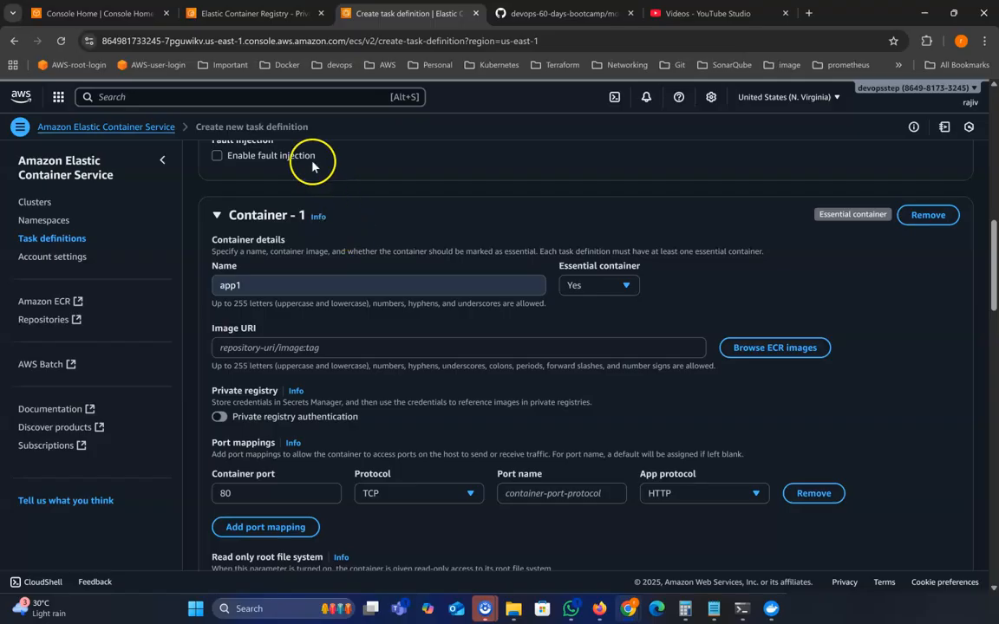
click(256, 14)
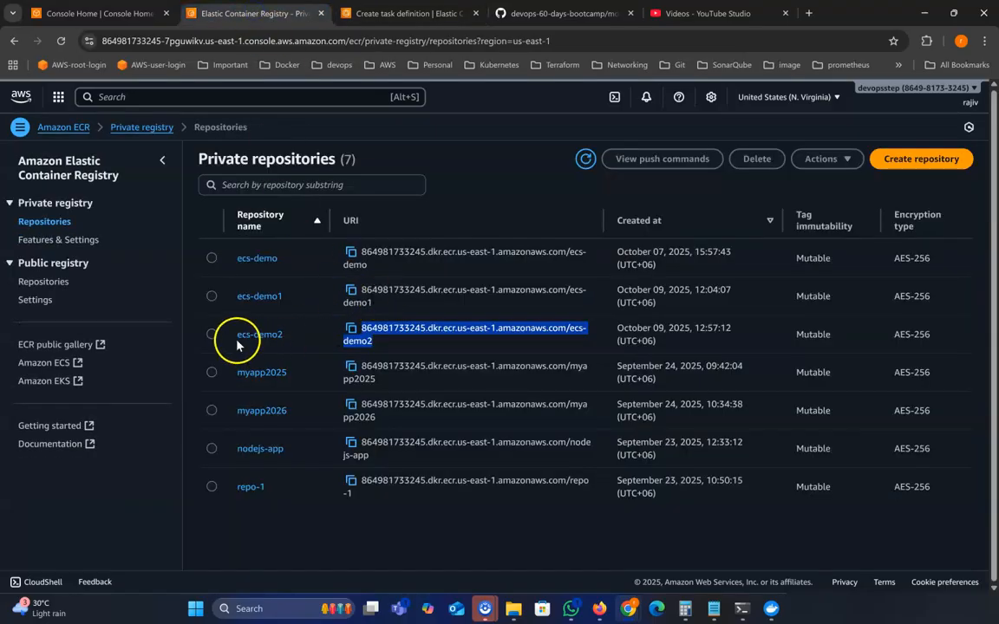
click(351, 329)
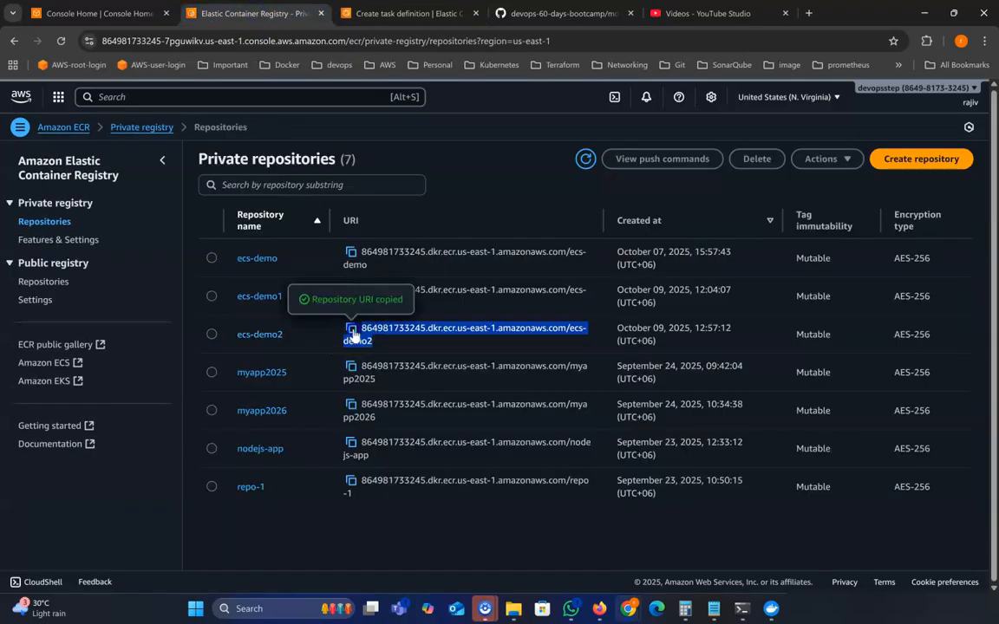
click(388, 13)
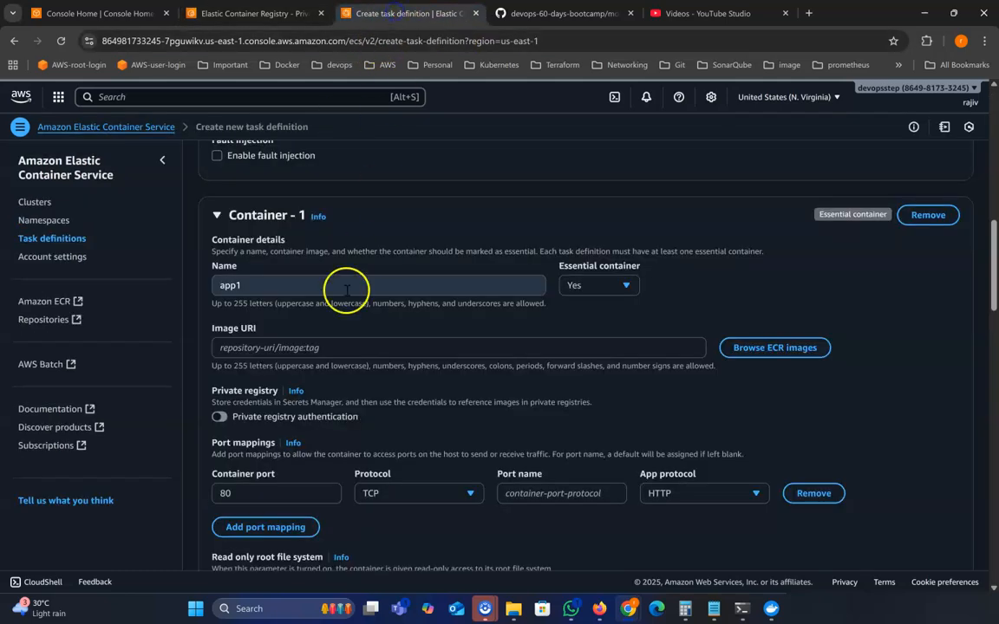
click(304, 345)
key(ctrl+v)
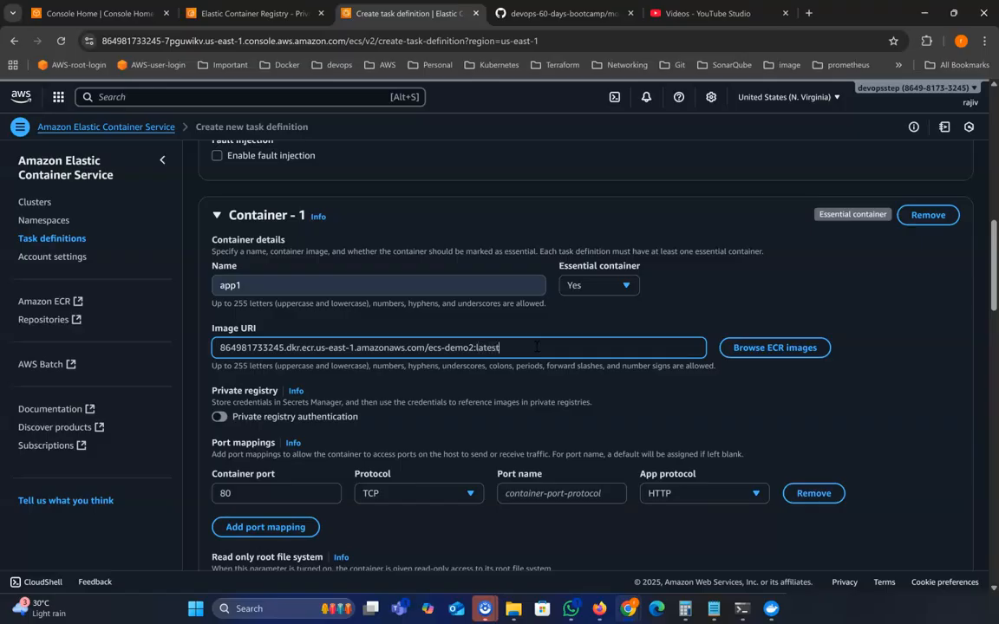
click(885, 335)
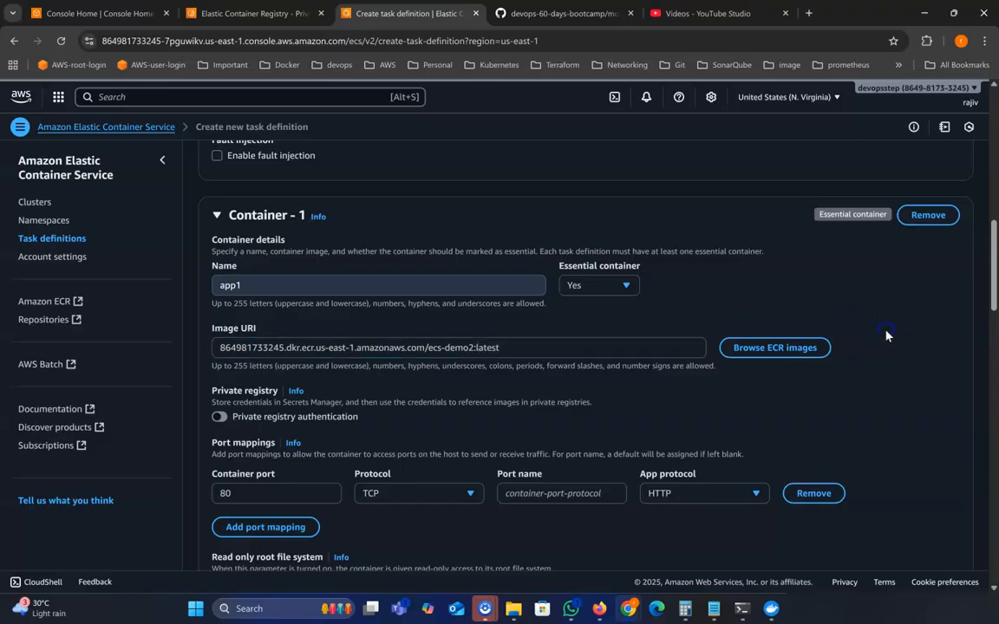
Set the container port in app1's port mapping to 3000
scroll(875, 332, down, 1)
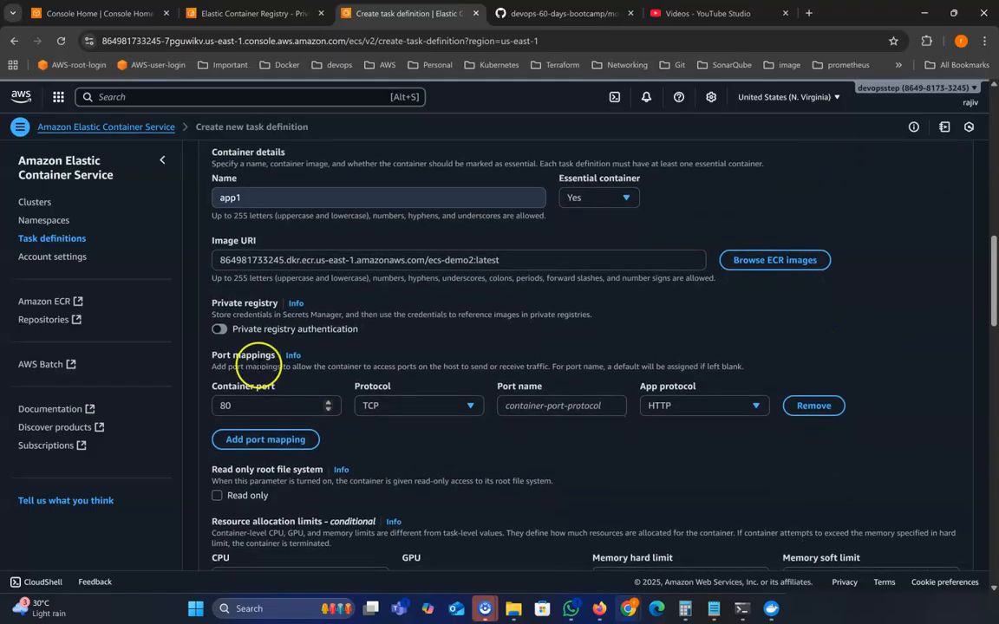
click(245, 404)
text(3000)
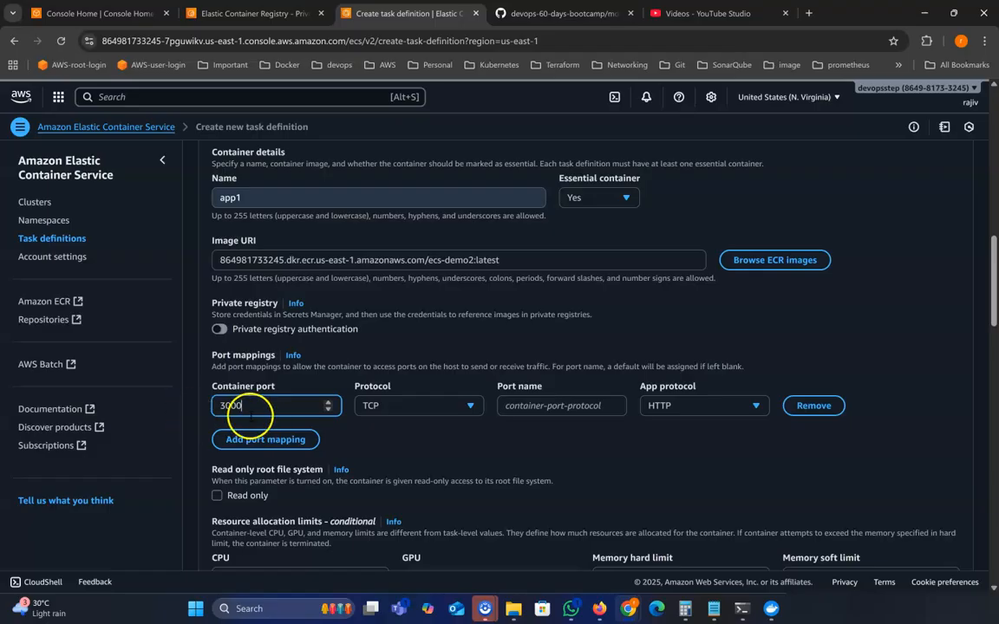
Keep the remaining resource, environment and logging settings at their defaults and create the task definition
scroll(399, 418, down, 2)
scroll(403, 418, down, 3)
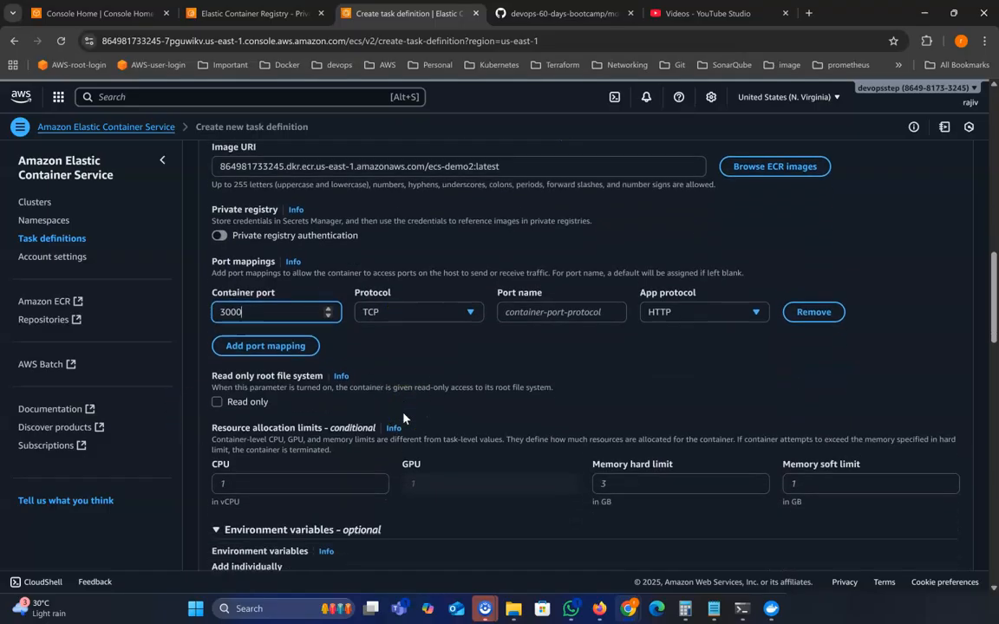
scroll(403, 418, down, 2)
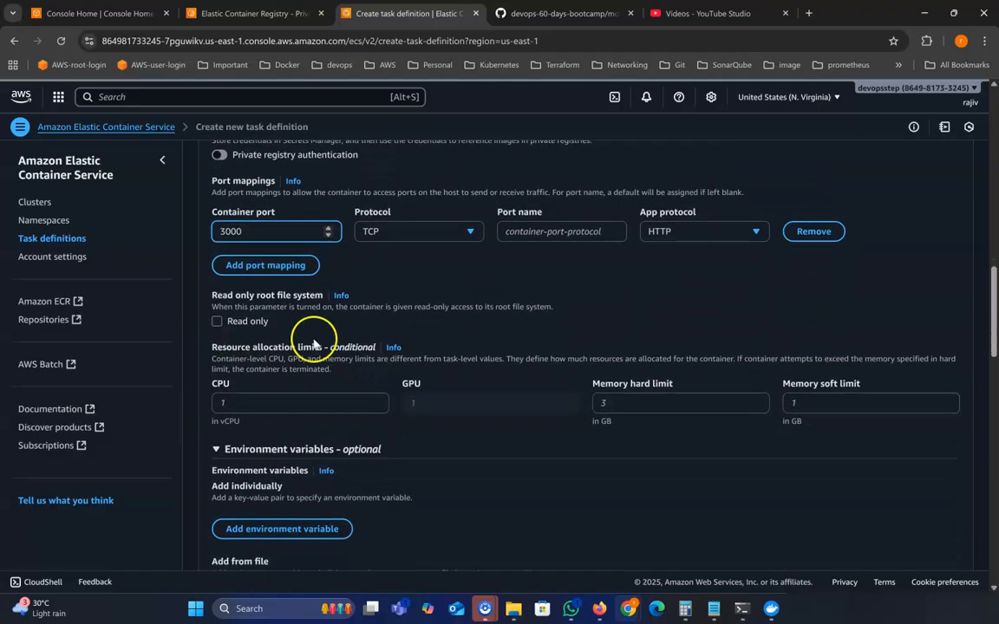
scroll(456, 463, down, 4)
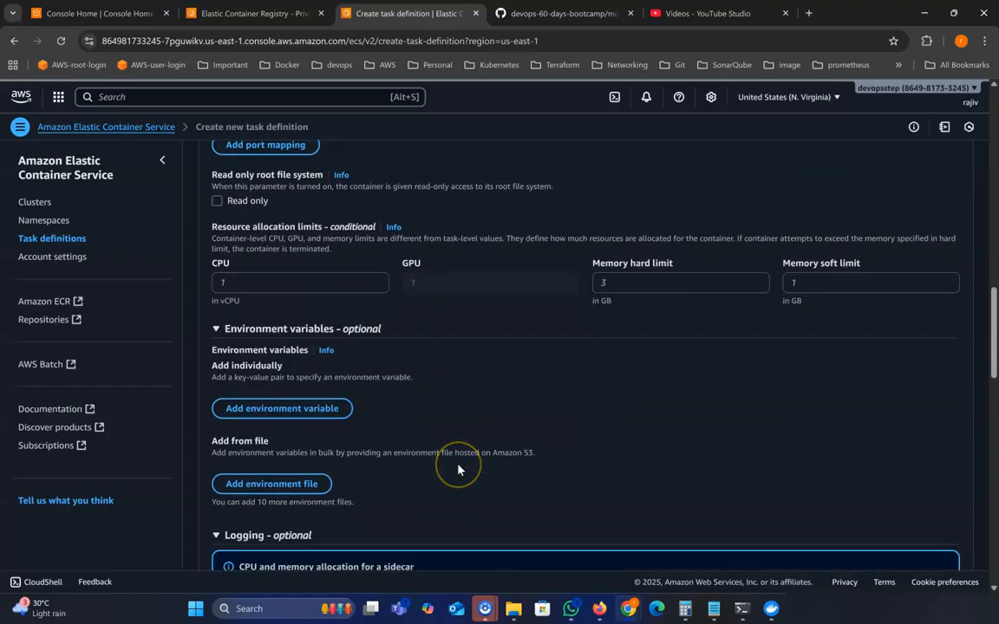
scroll(459, 469, down, 7)
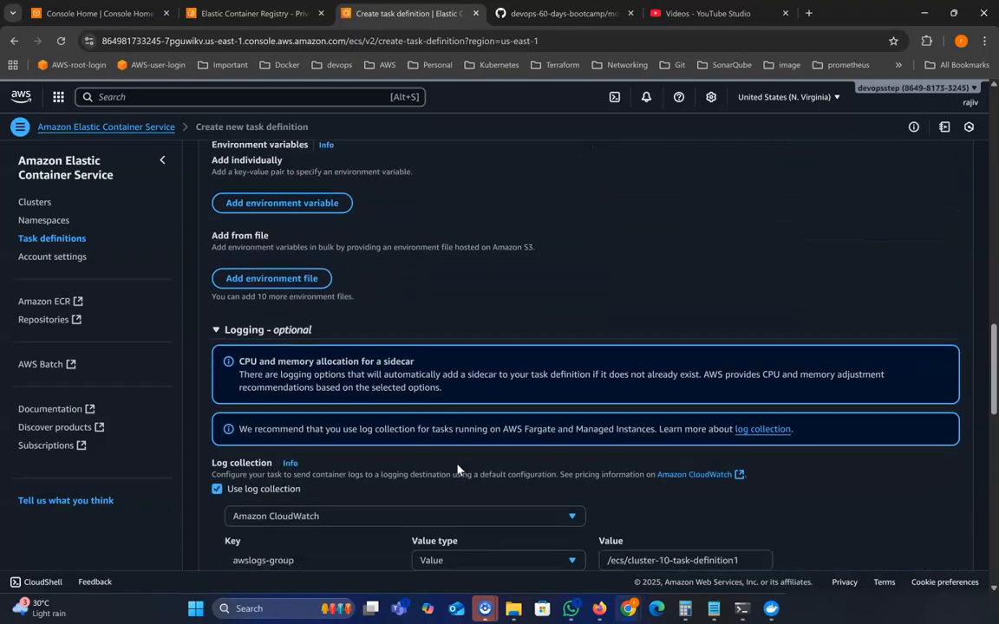
scroll(420, 453, down, 5)
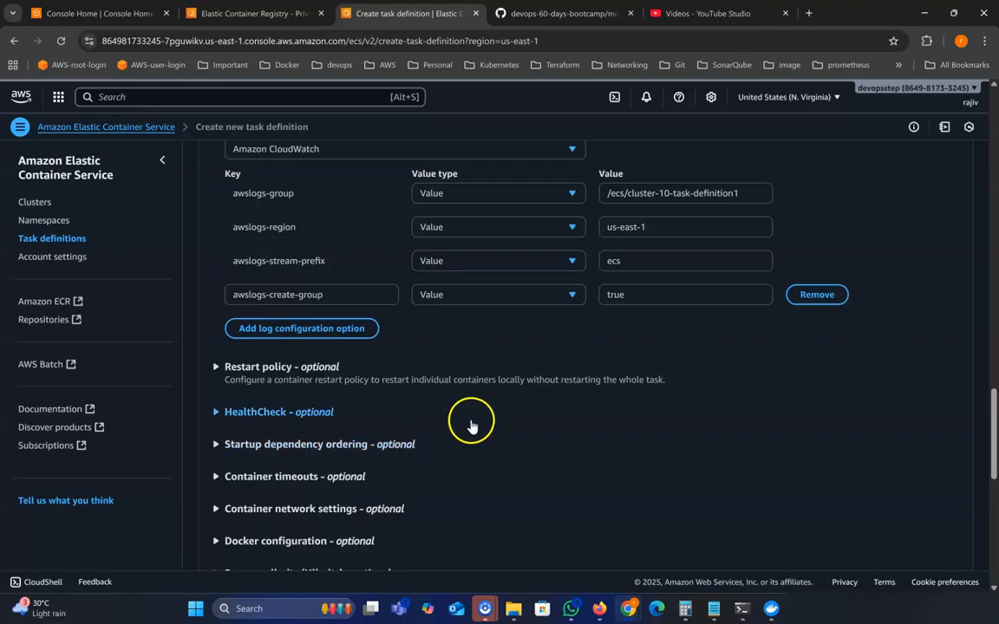
scroll(539, 426, down, 4)
scroll(686, 474, down, 4)
scroll(904, 518, down, 3)
click(945, 534)
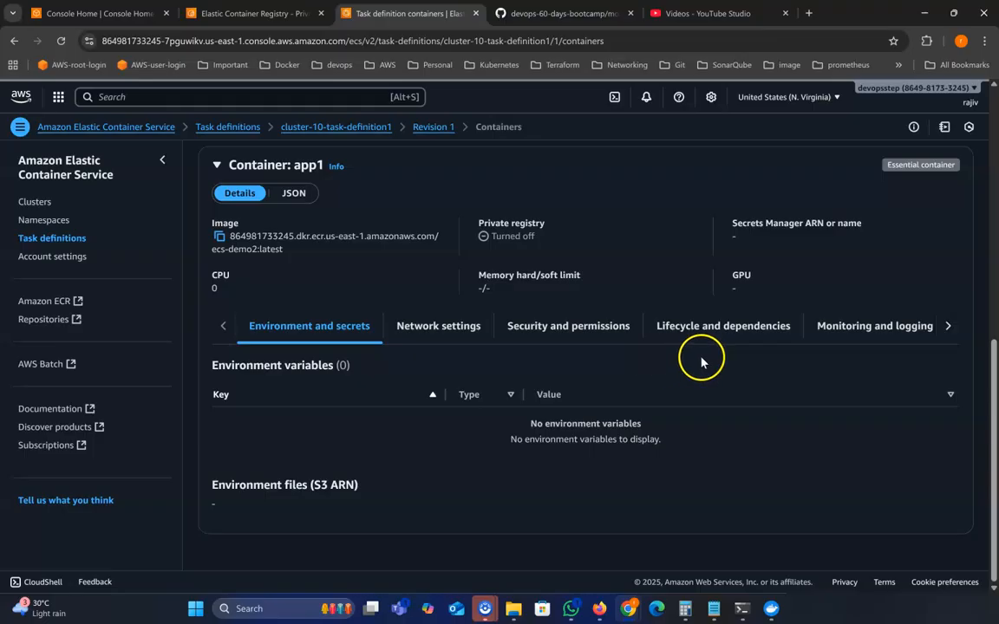
Open cluster-10 from the cluster list, dismiss the success notifications and start creating a service
click(35, 203)
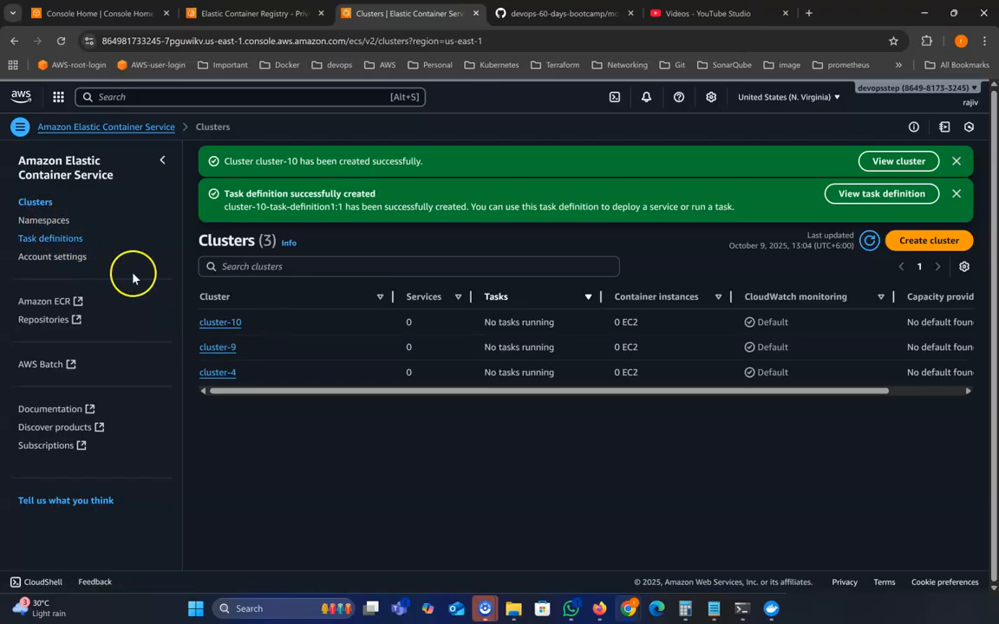
click(235, 324)
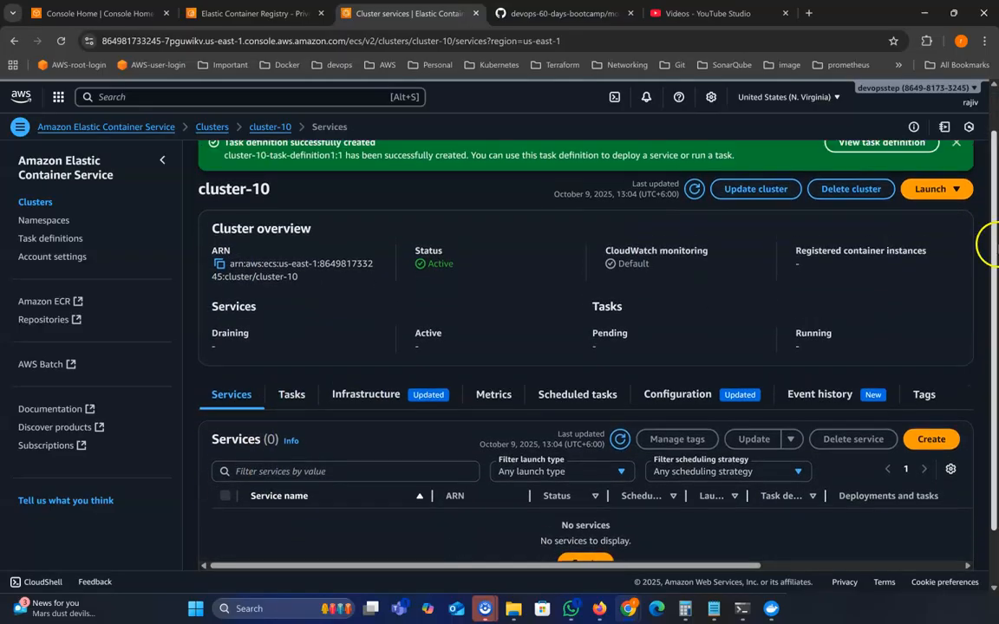
click(957, 192)
click(957, 158)
scroll(495, 401, down, 2)
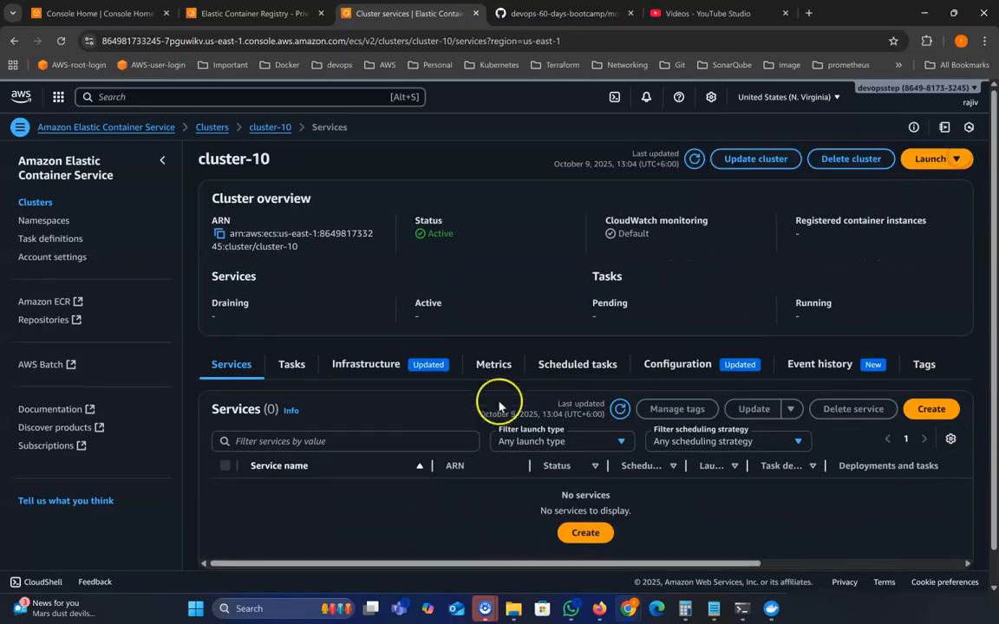
click(600, 501)
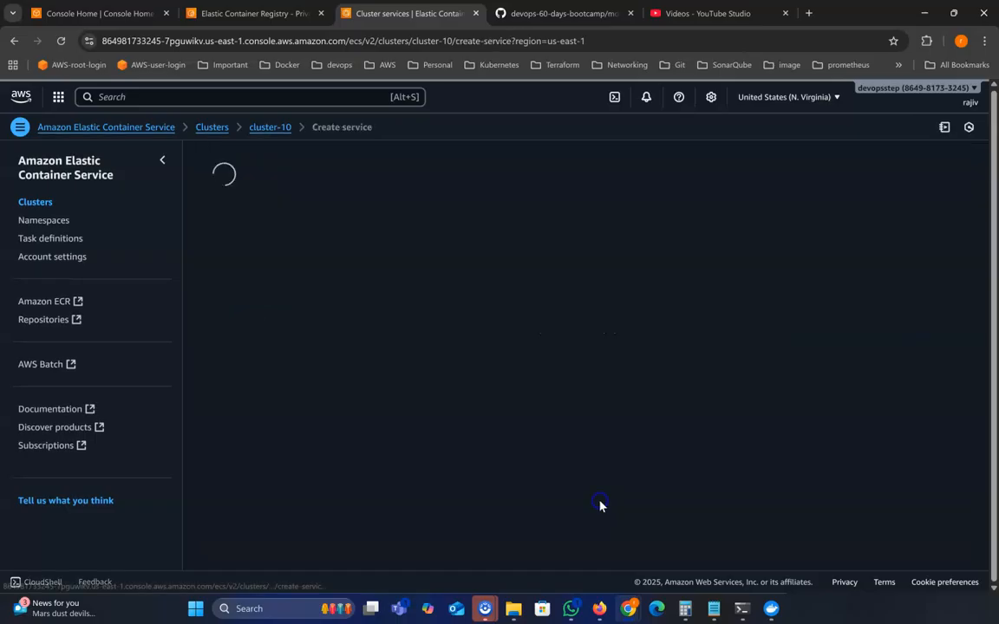
Choose cluster-10-task-definition1 as the new service's task definition family
click(376, 224)
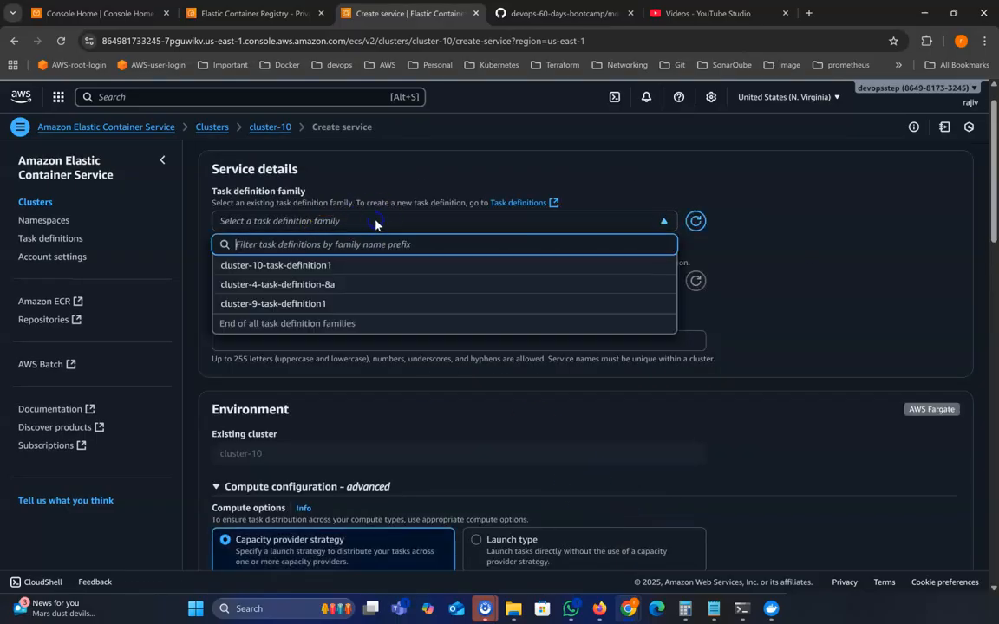
click(323, 269)
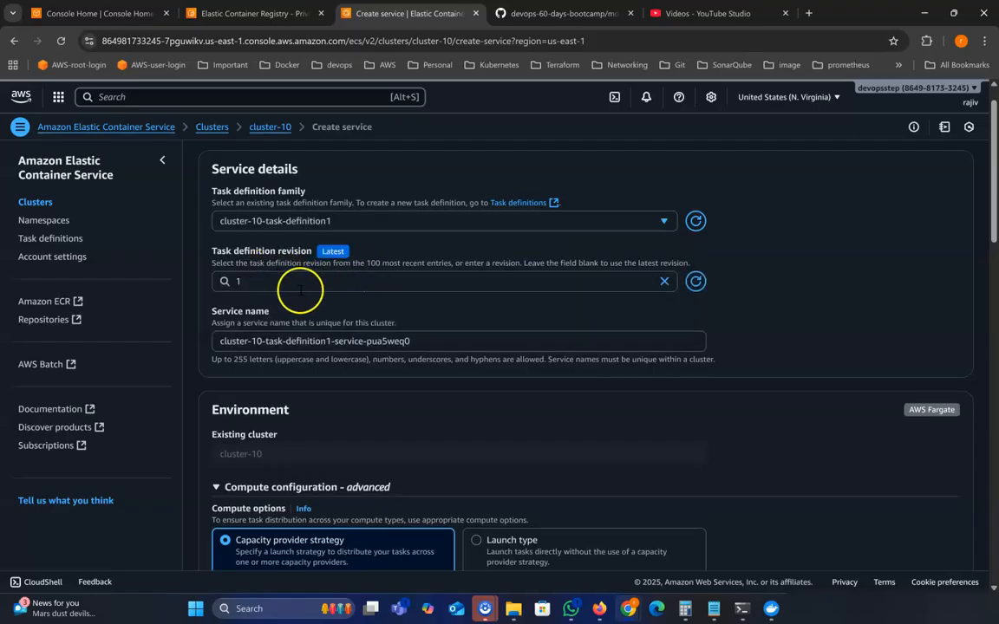
scroll(256, 286, down, 1)
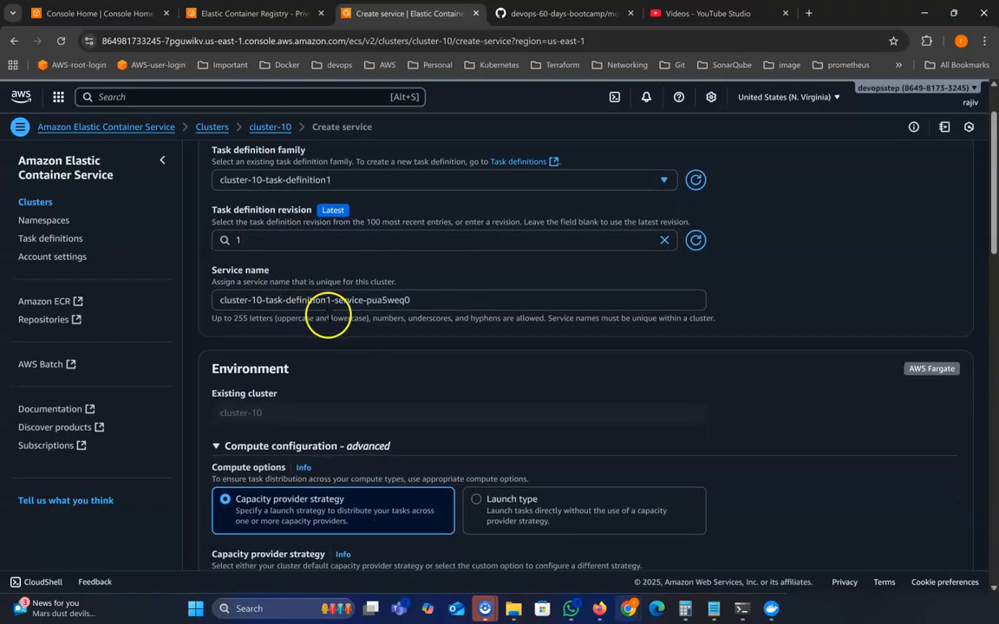
Keep the default Fargate capacity provider settings and set the service's desired tasks to 2
scroll(395, 260, down, 3)
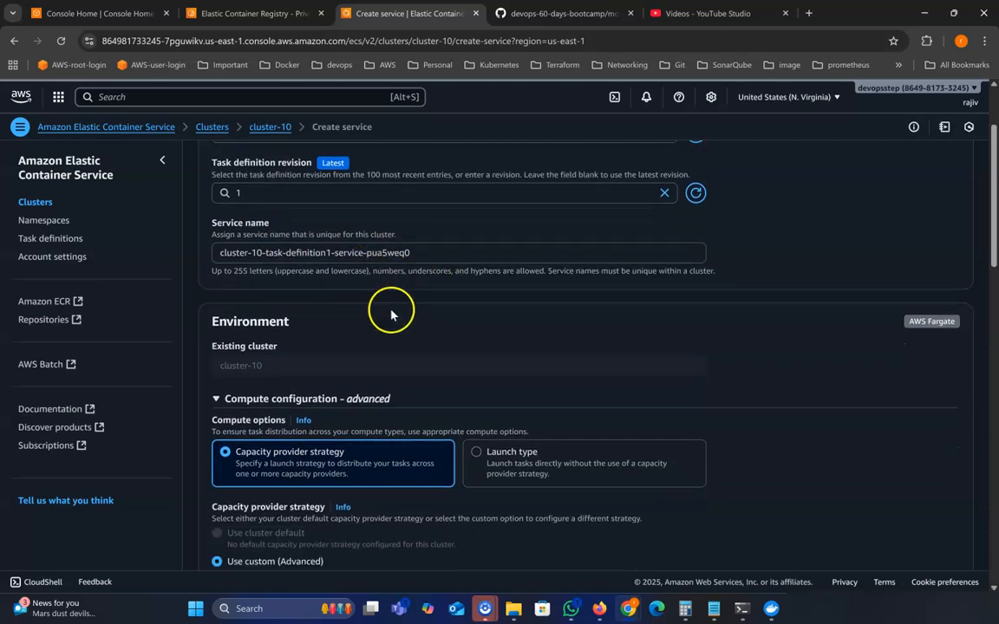
scroll(358, 368, down, 2)
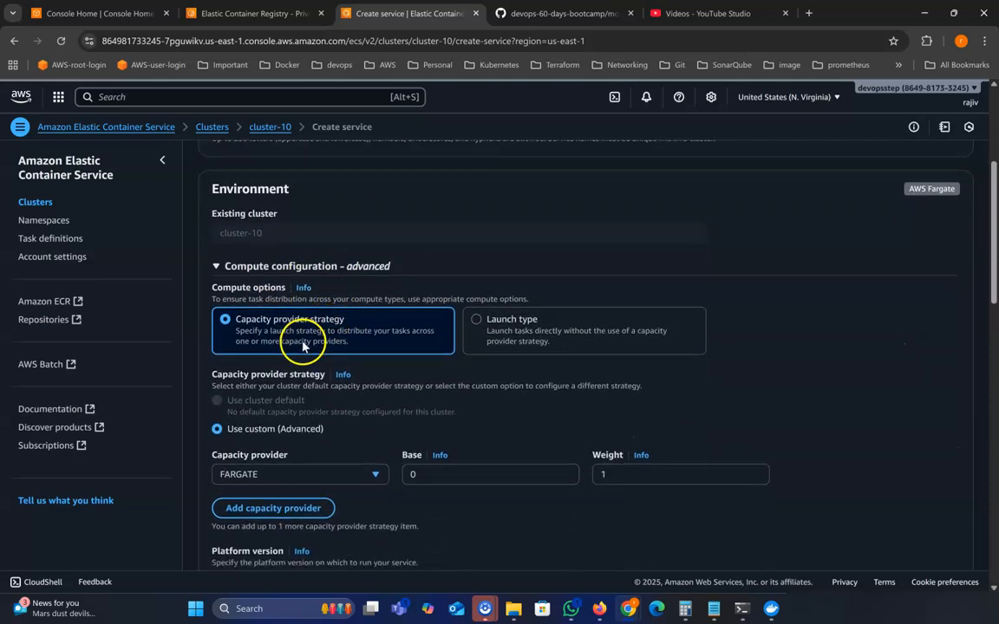
scroll(338, 351, down, 4)
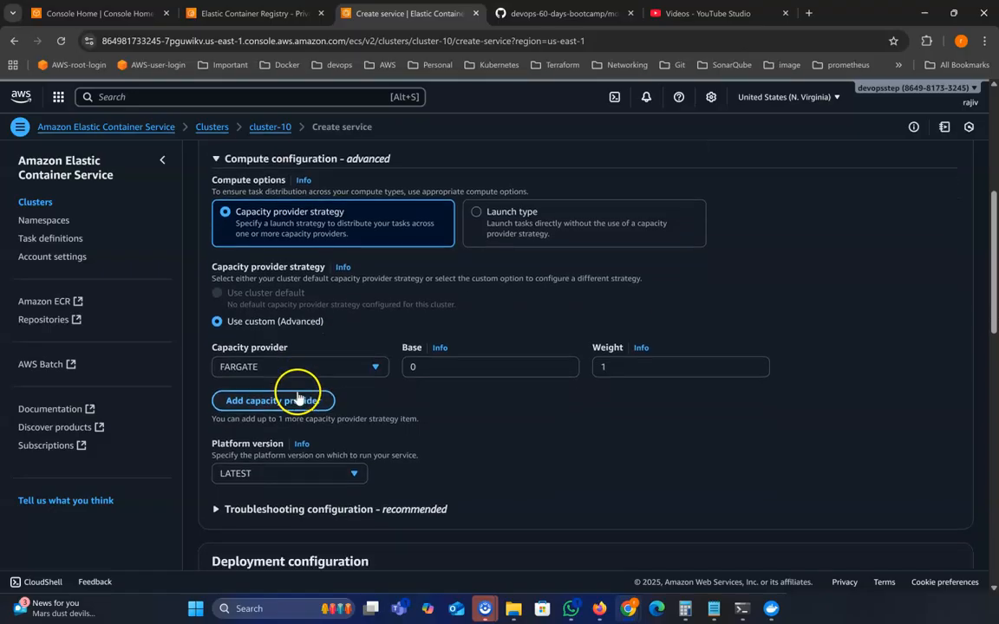
scroll(362, 428, down, 5)
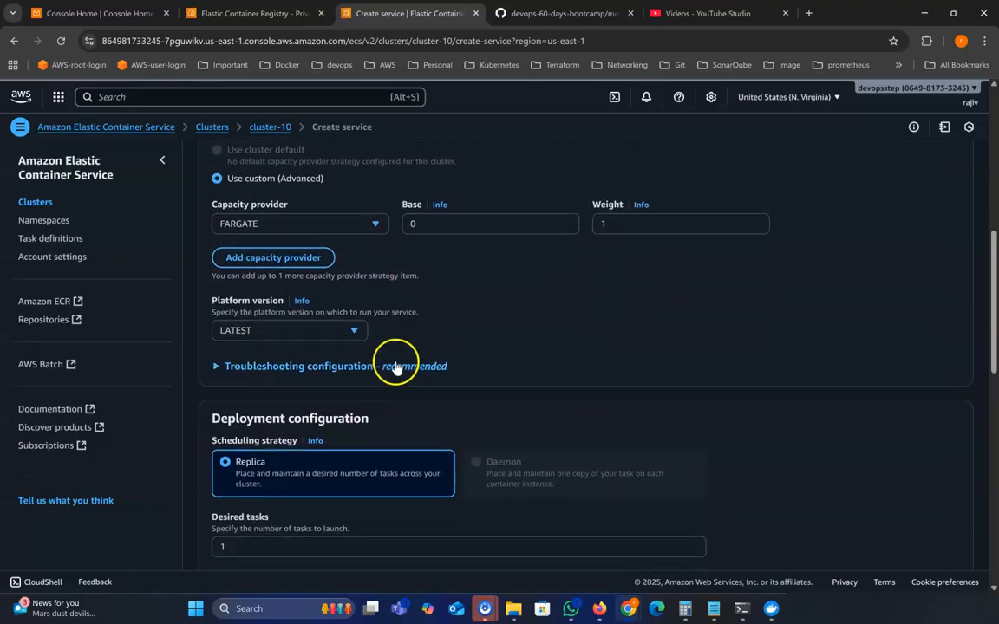
drag(240, 400, 200, 401)
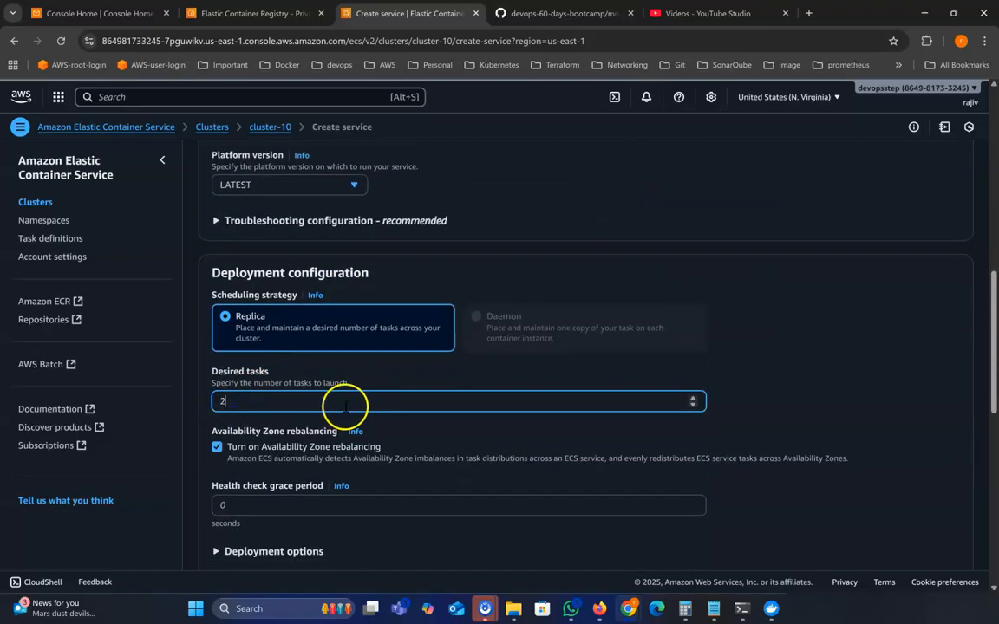
Expand the deployment options and deployment failure detection settings and review the deployment strategy, running task limits and circuit breaker options
scroll(463, 403, down, 3)
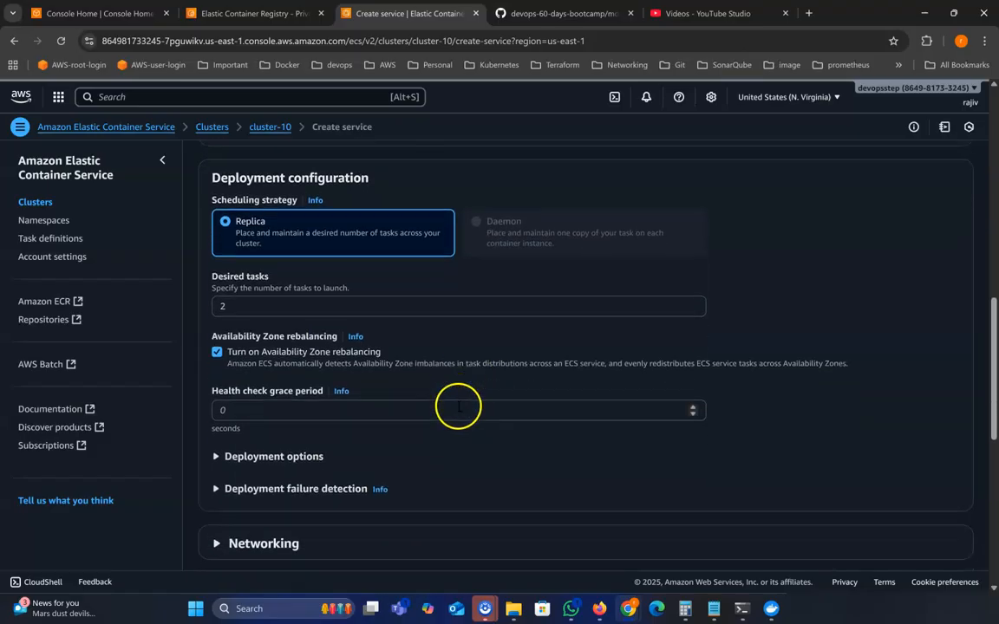
scroll(456, 405, down, 2)
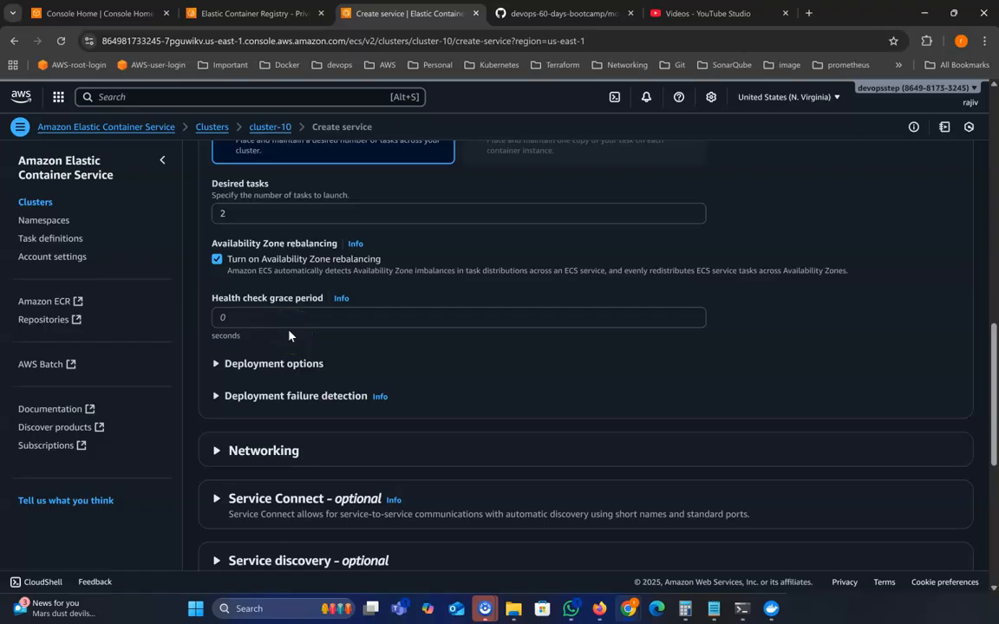
scroll(288, 335, down, 2)
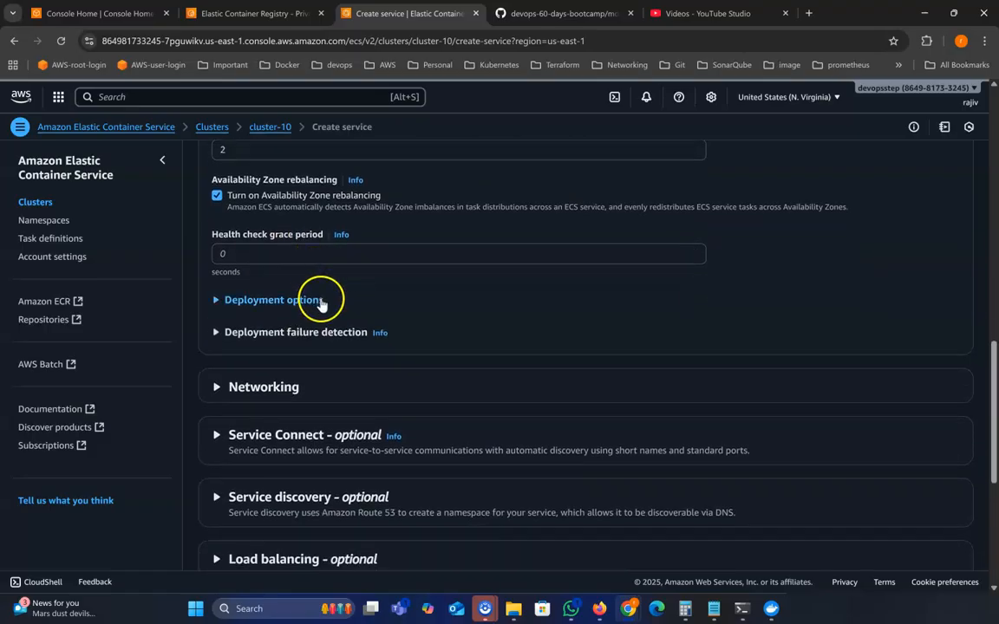
click(264, 301)
scroll(434, 316, down, 2)
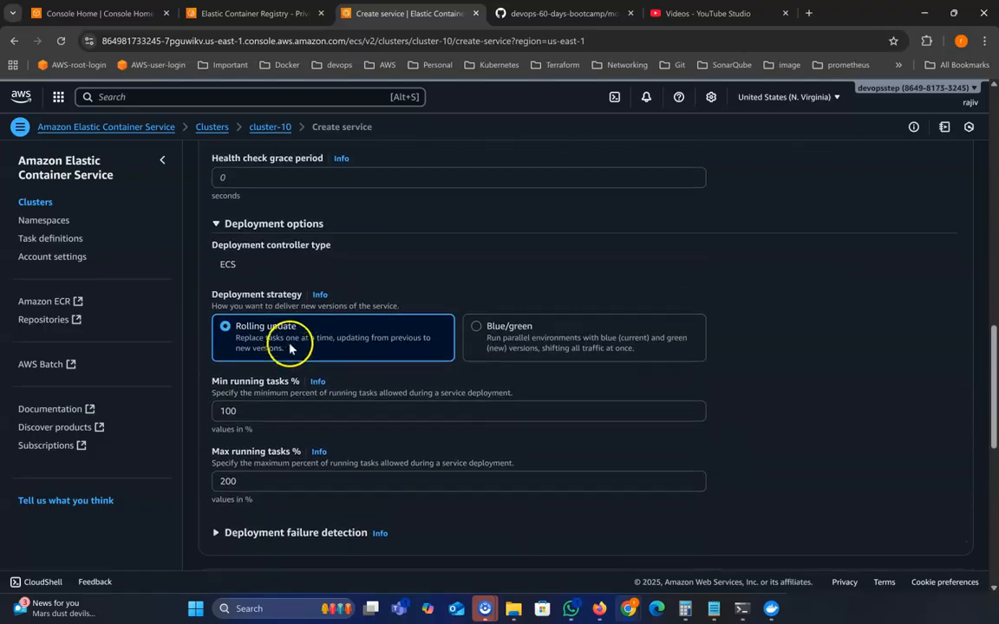
scroll(250, 330, down, 2)
click(217, 464)
scroll(329, 459, down, 2)
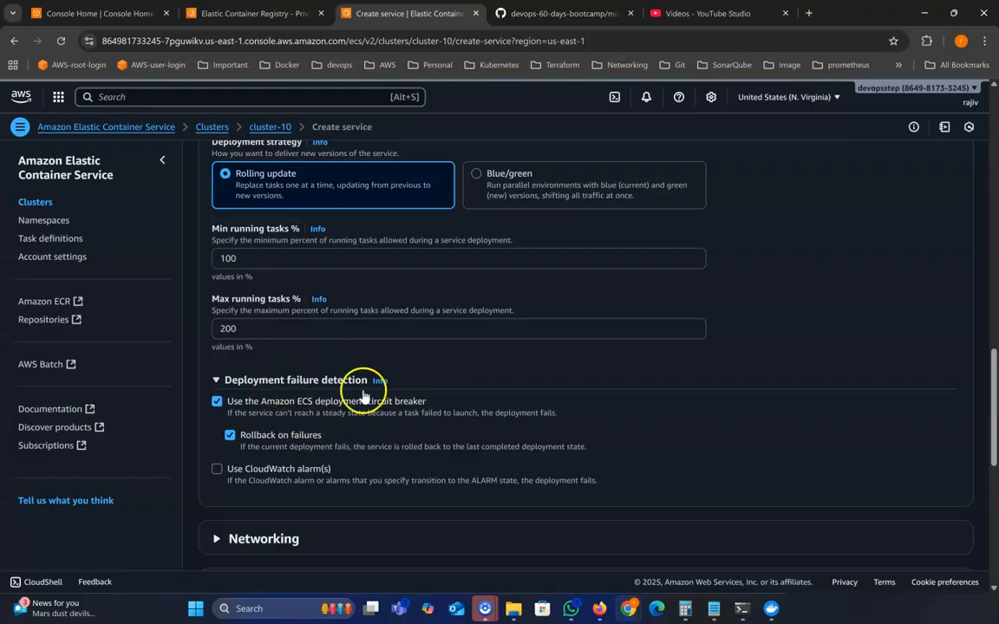
scroll(330, 390, down, 1)
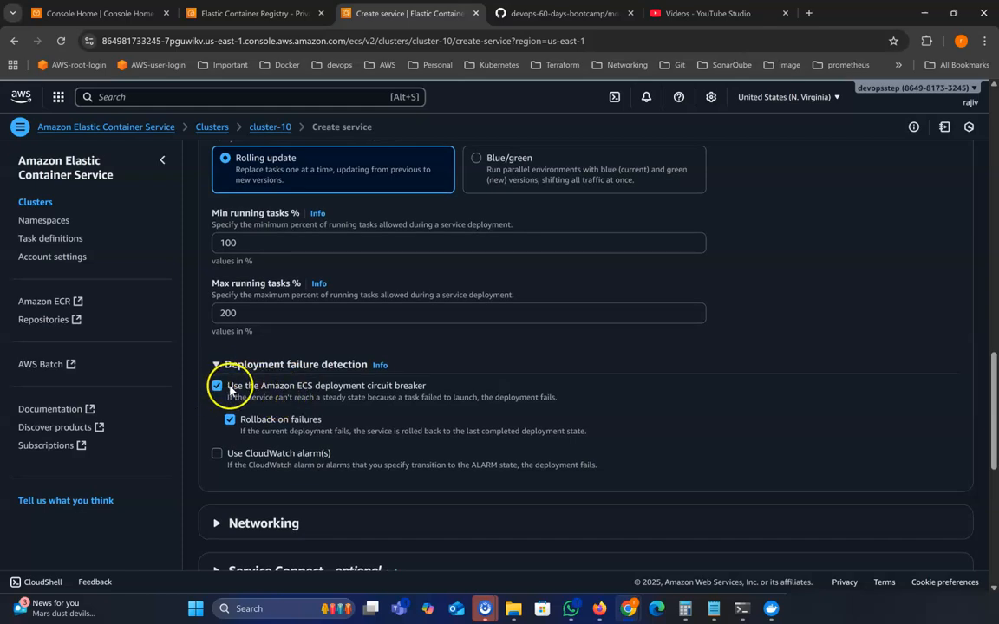
Expand the service's networking settings and review the VPC, subnets, security group and public IP option
scroll(356, 453, down, 2)
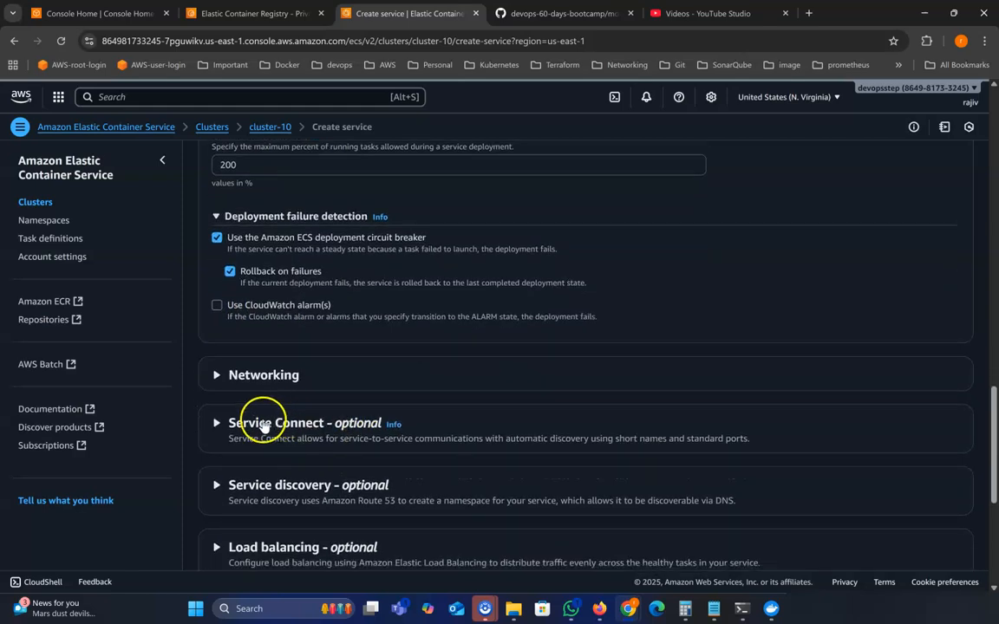
click(369, 384)
scroll(426, 394, down, 2)
scroll(425, 395, down, 1)
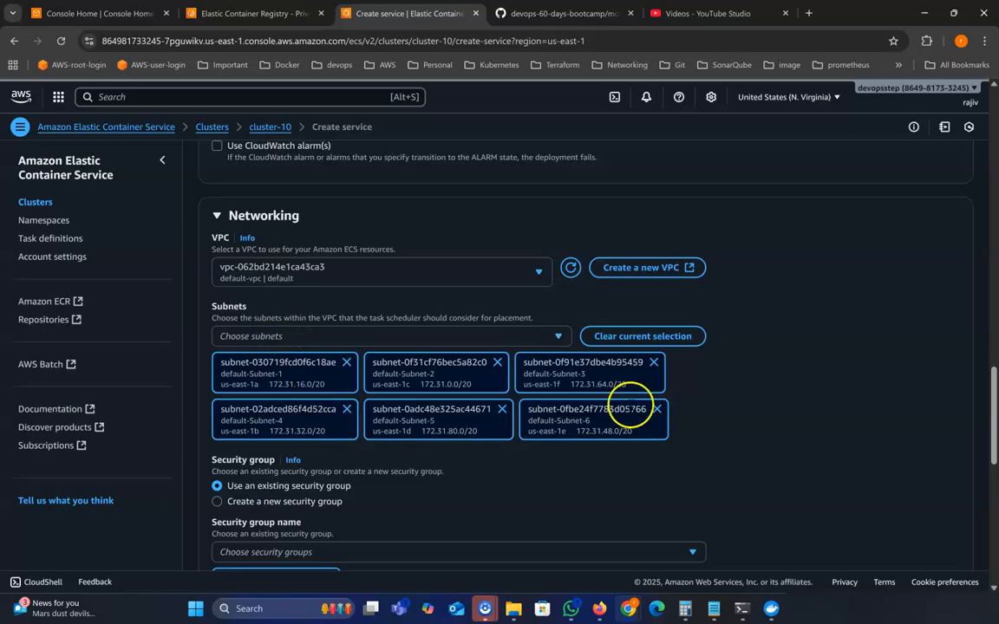
scroll(630, 406, down, 2)
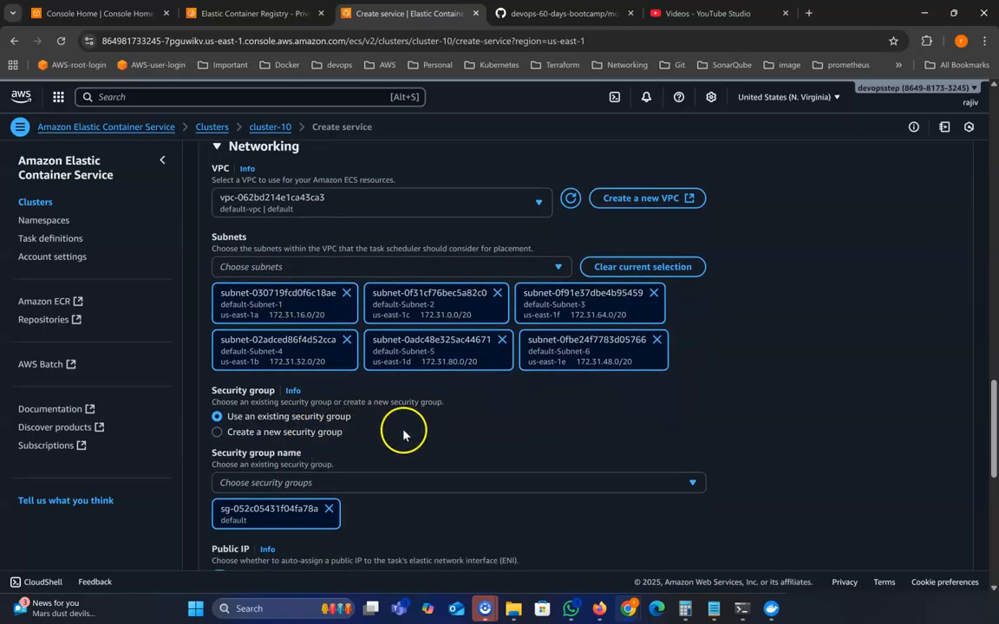
scroll(347, 425, down, 1)
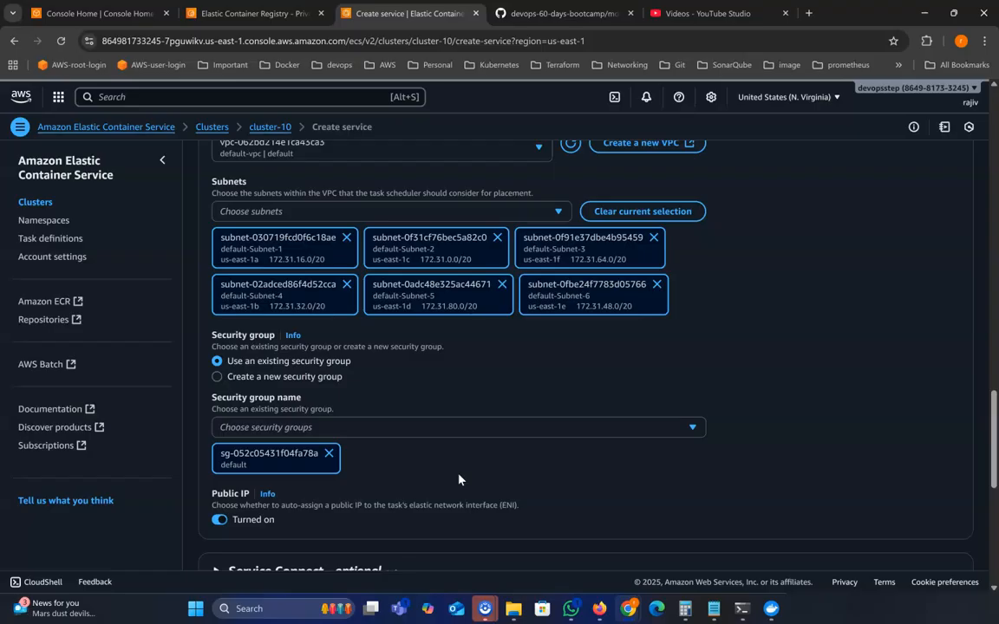
scroll(458, 476, down, 1)
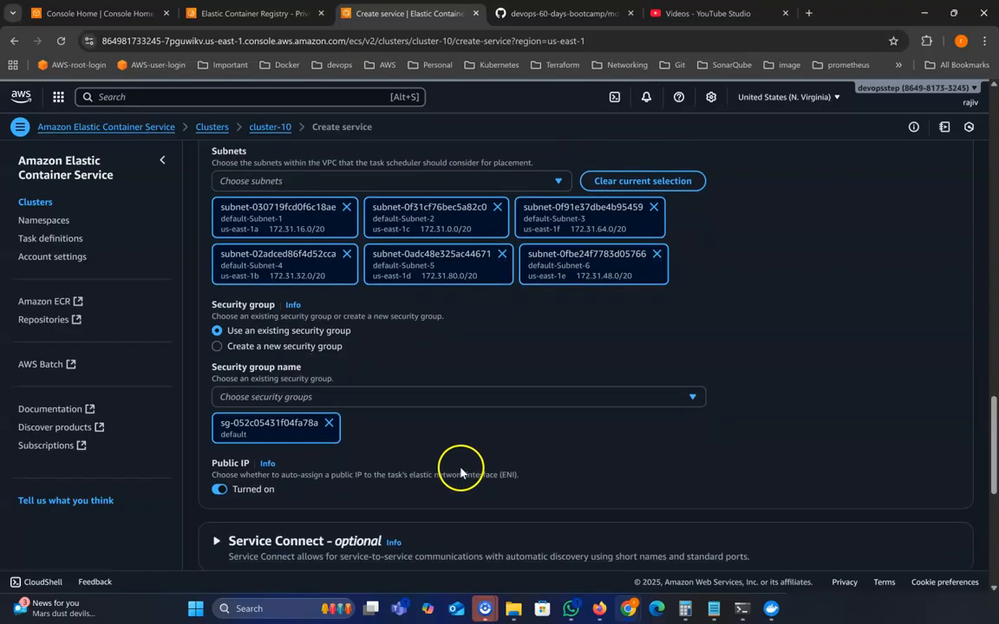
scroll(462, 468, down, 3)
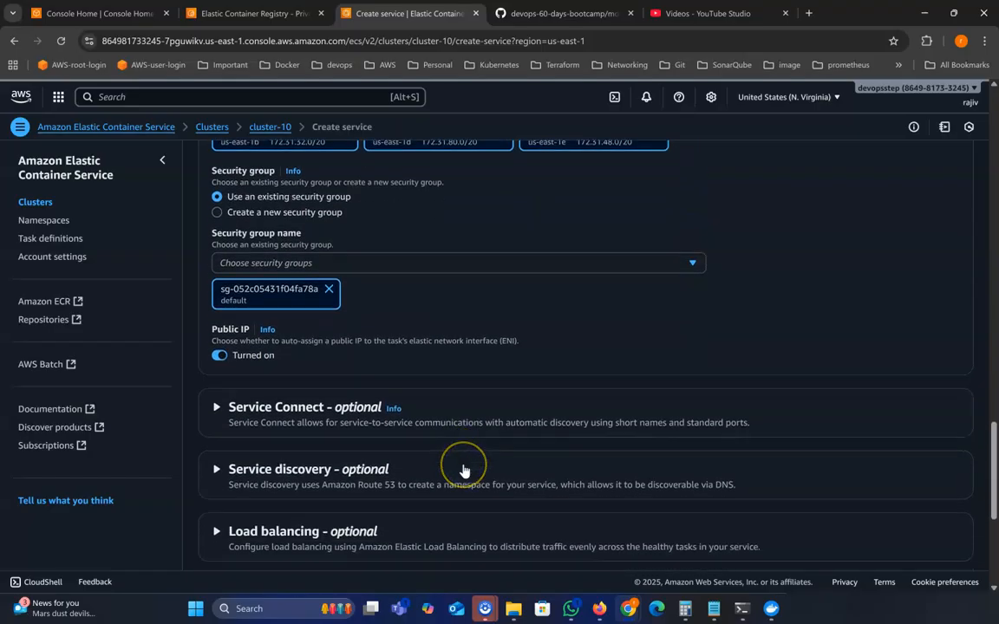
Expand the optional load balancing settings and enable load balancing for the service
scroll(462, 468, down, 1)
click(344, 364)
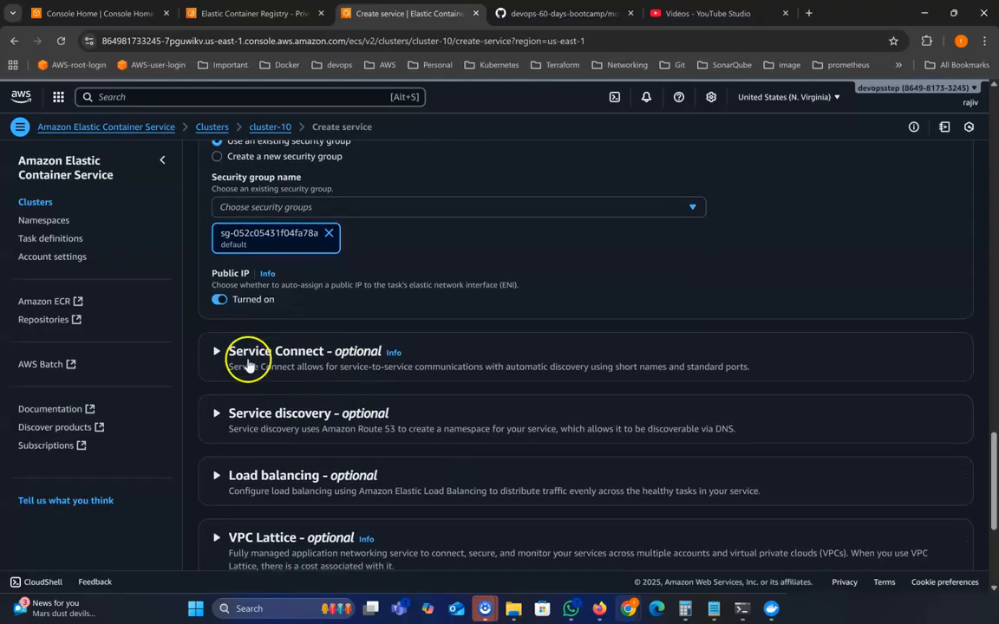
click(217, 476)
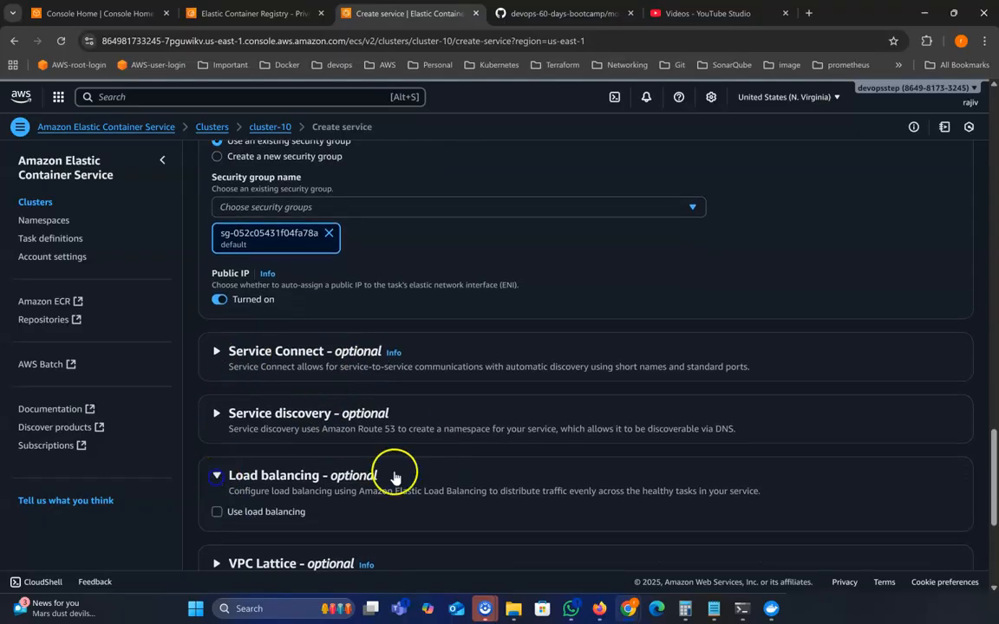
scroll(441, 441, down, 3)
click(216, 360)
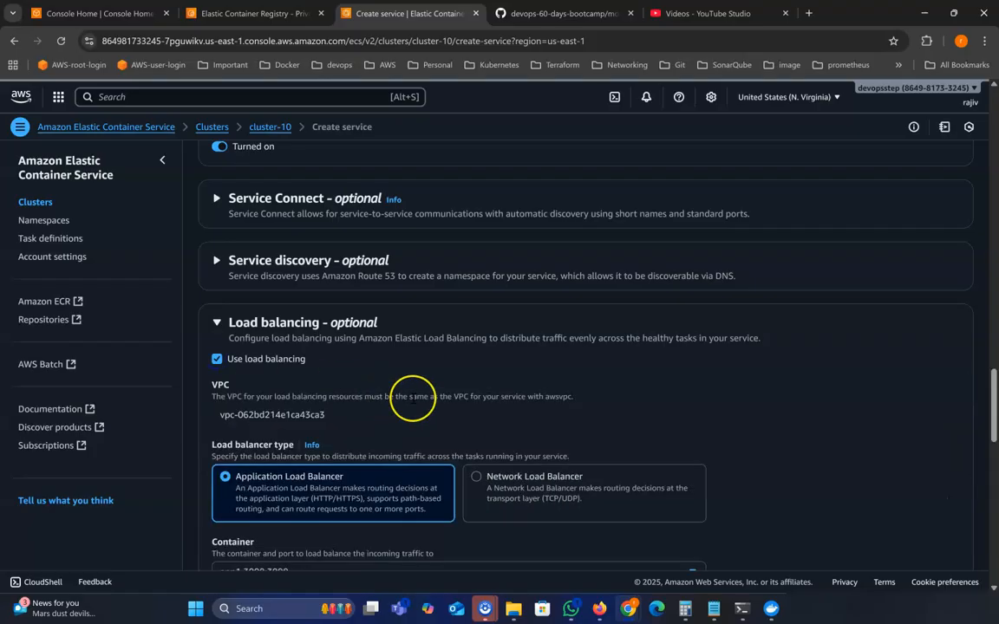
Keep the new Application Load Balancer option for container app1 3000:3000 and name the load balancer alb10
scroll(412, 398, down, 3)
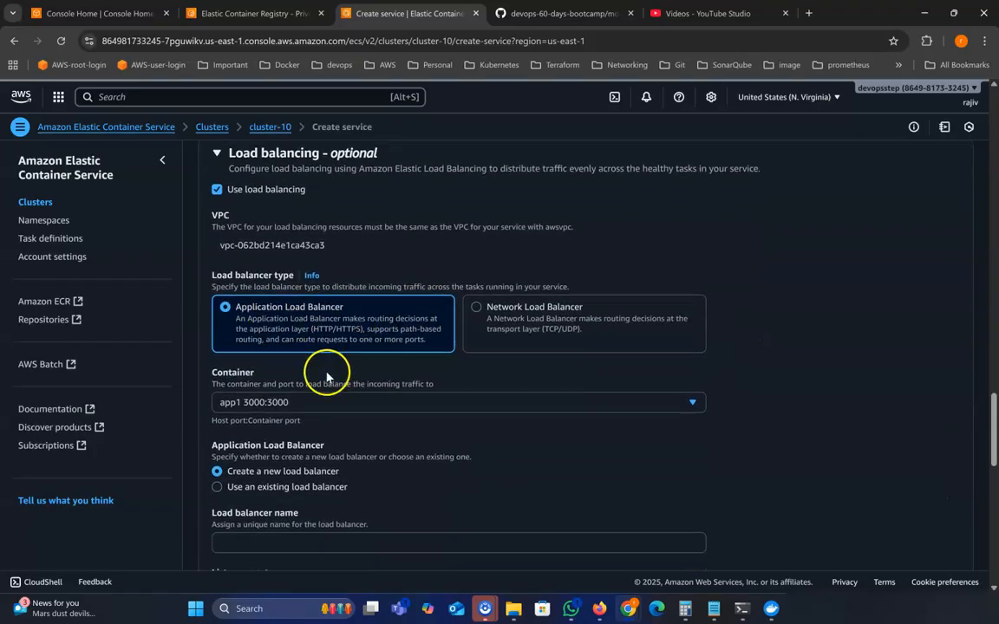
scroll(232, 382, down, 1)
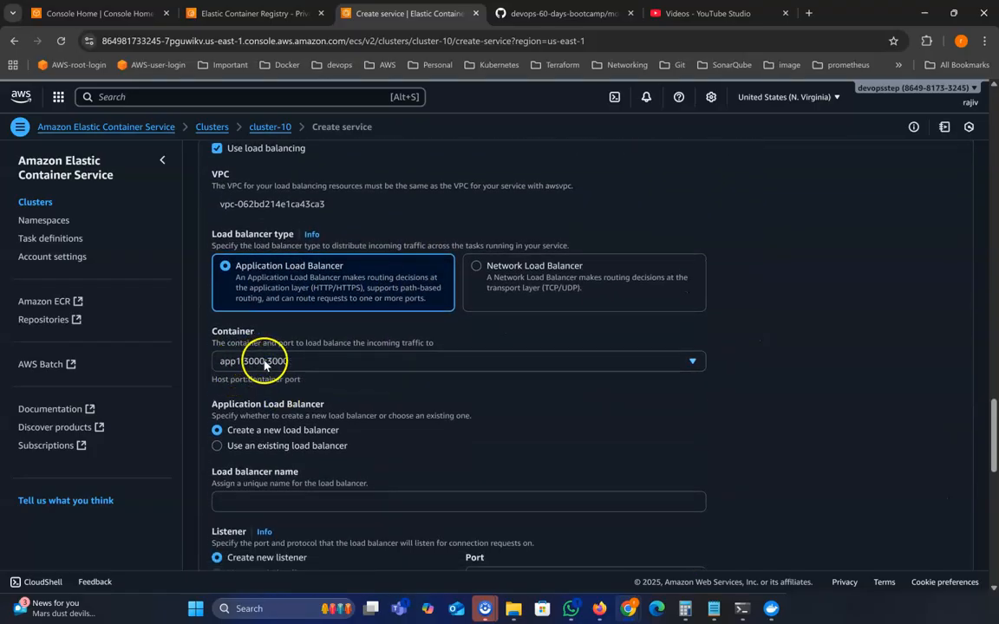
scroll(308, 371, down, 1)
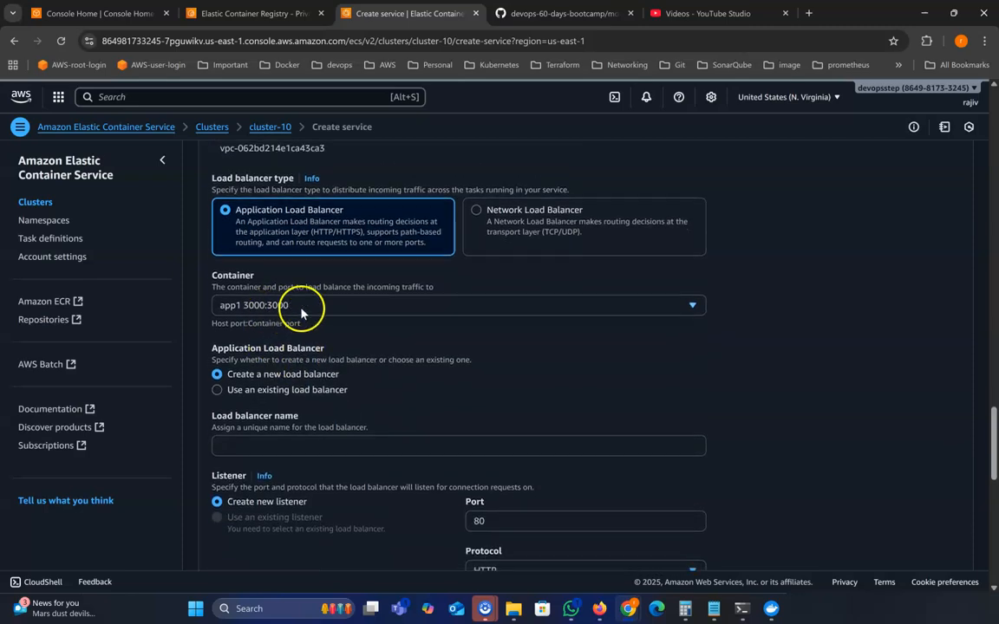
scroll(312, 352, down, 1)
scroll(256, 383, down, 1)
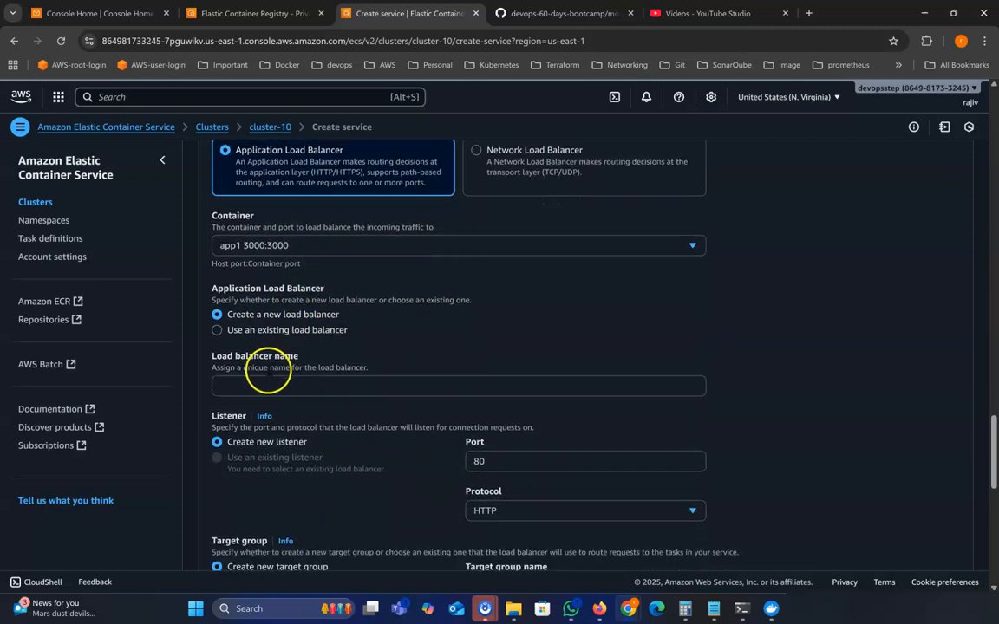
click(264, 364)
text(alb10)
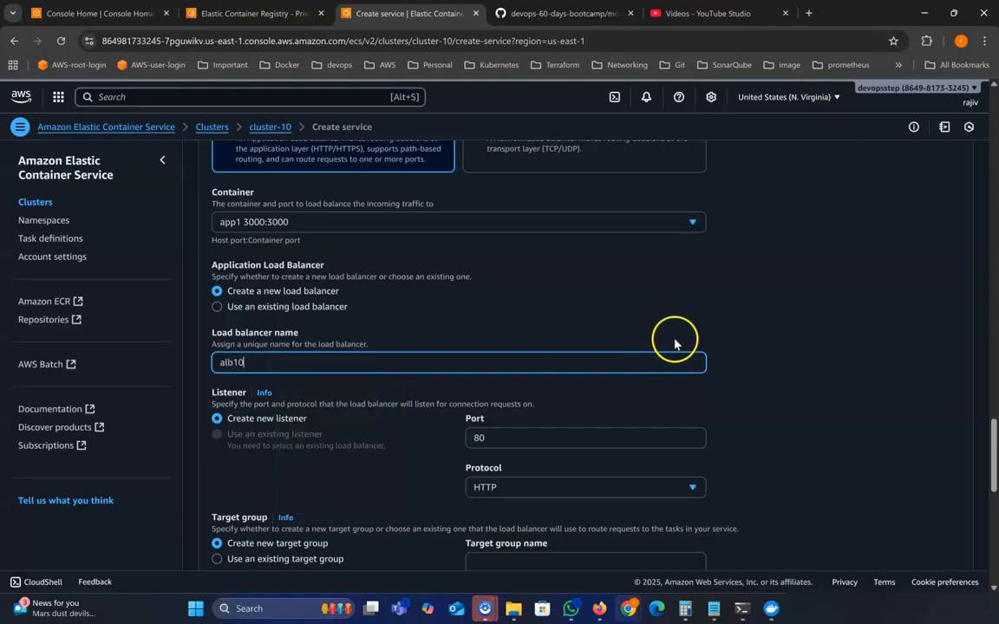
click(674, 344)
Keep the new listener on HTTP port 80 and name the new target group tg10
scroll(665, 334, down, 2)
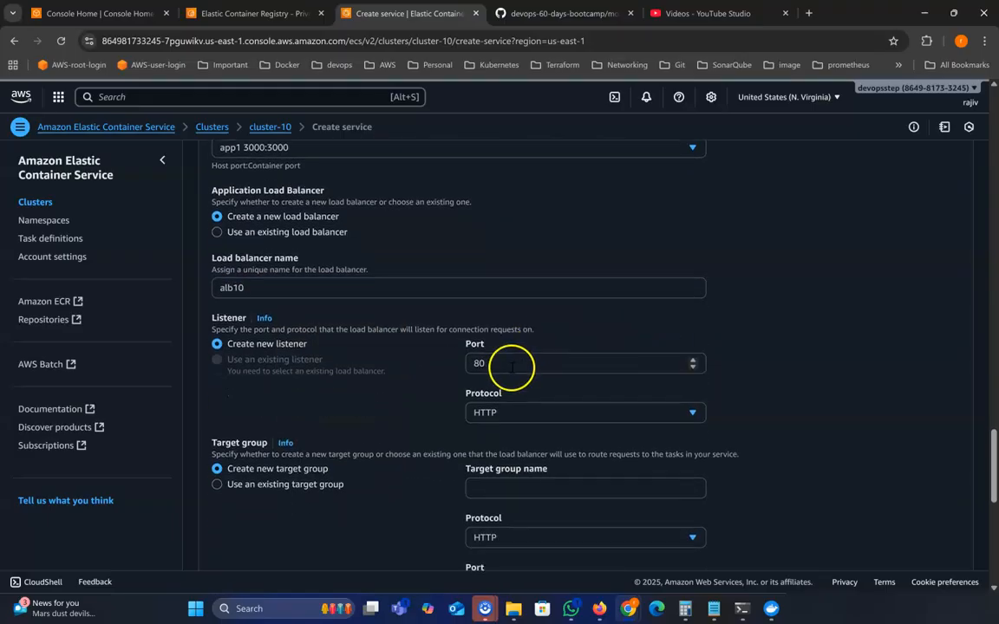
scroll(520, 362, down, 1)
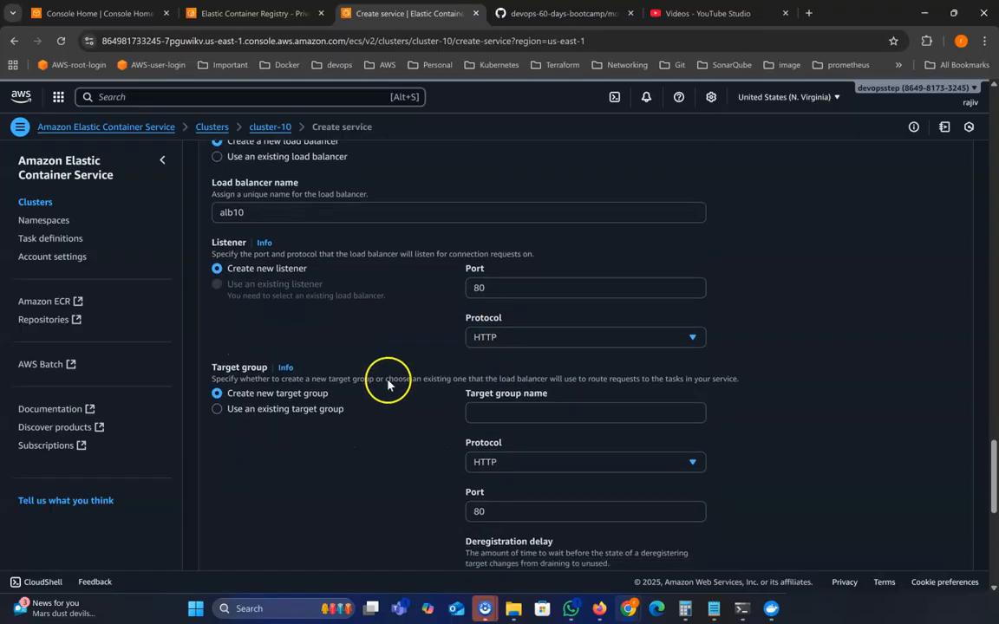
click(501, 386)
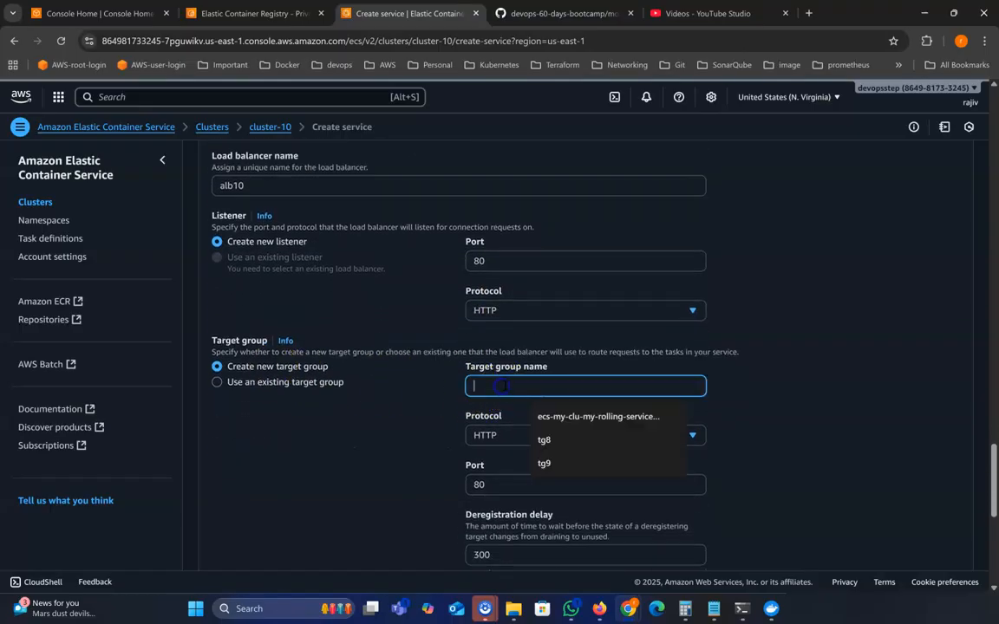
text(tg10)
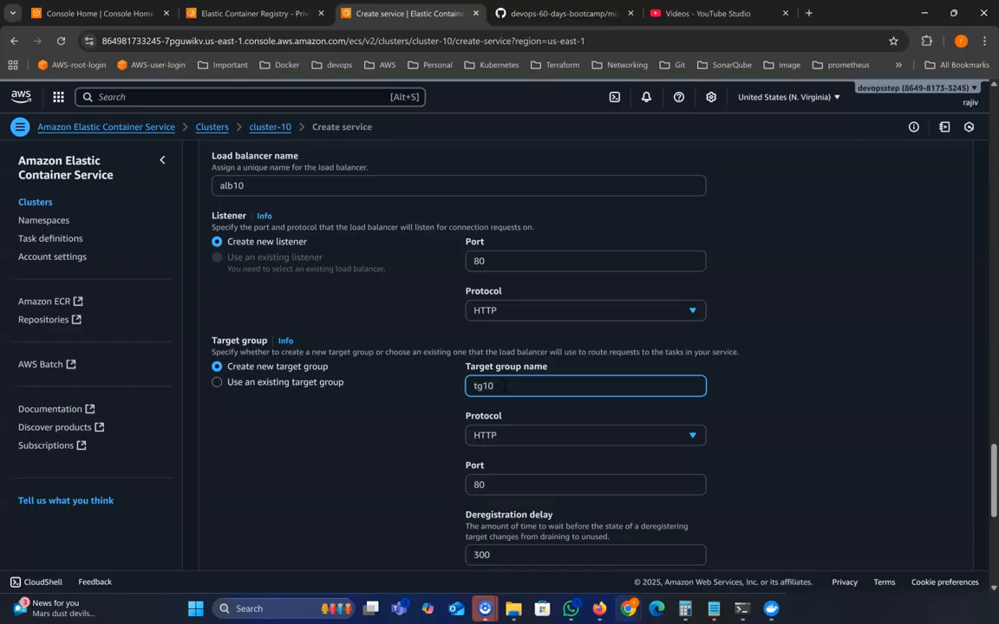
click(775, 323)
Set the target group's port to 3000, keeping its deregistration delay and health check settings at their defaults
scroll(668, 412, down, 1)
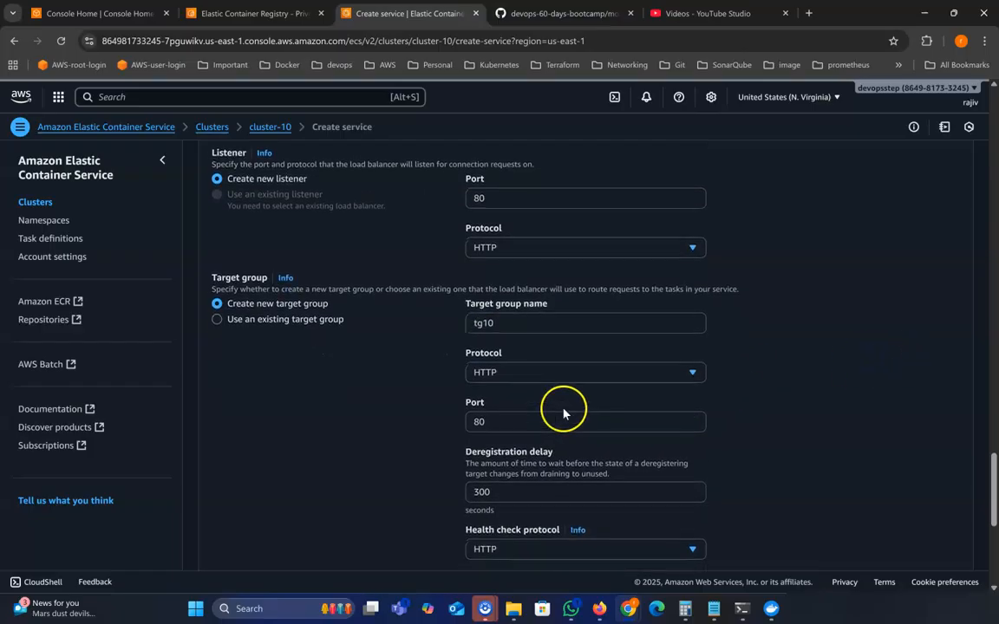
click(485, 421)
text(3000)
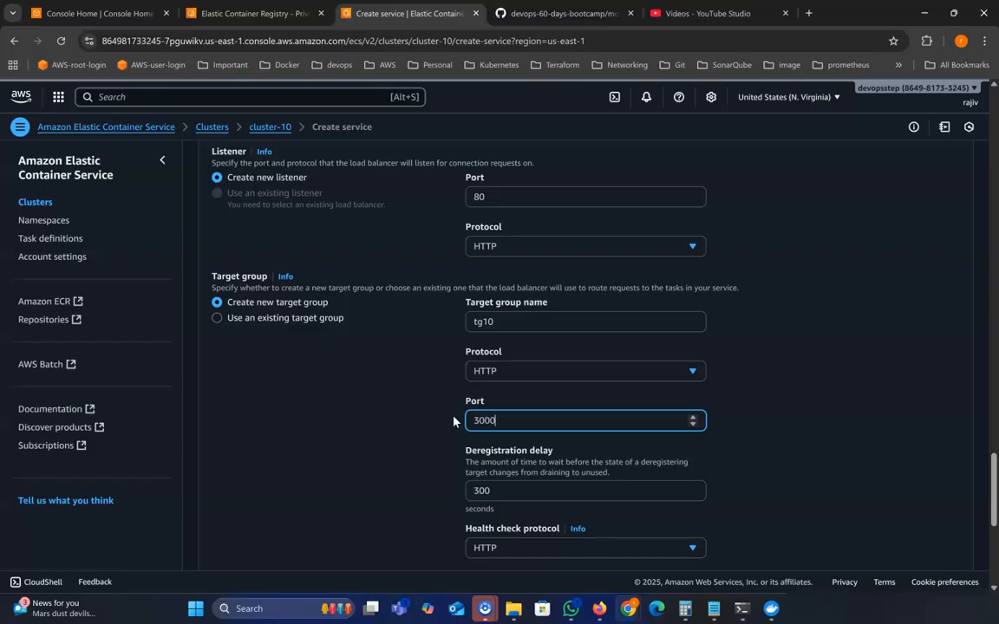
click(837, 423)
scroll(836, 424, down, 1)
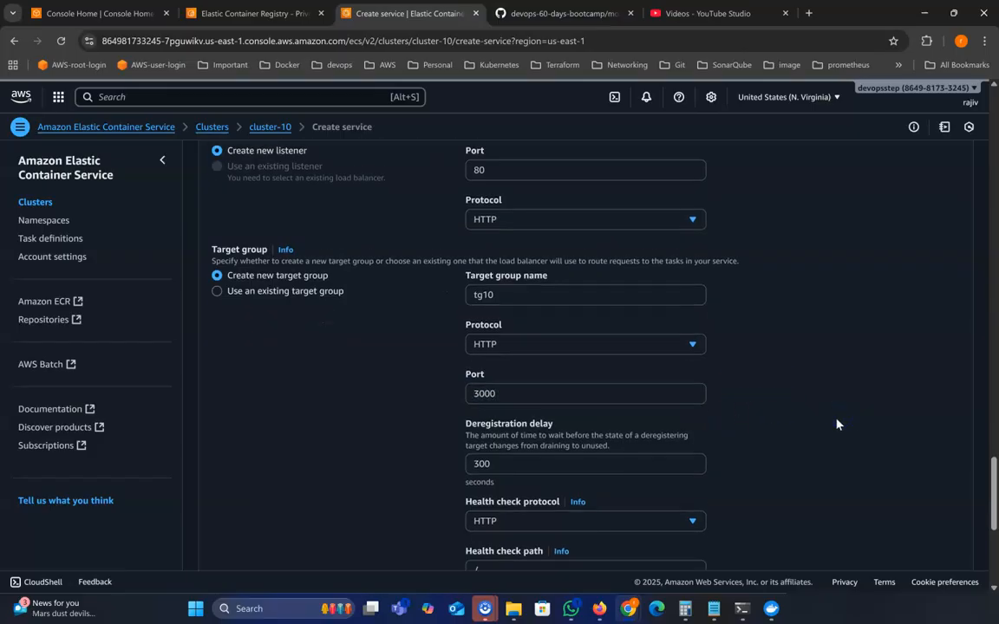
scroll(833, 416, down, 1)
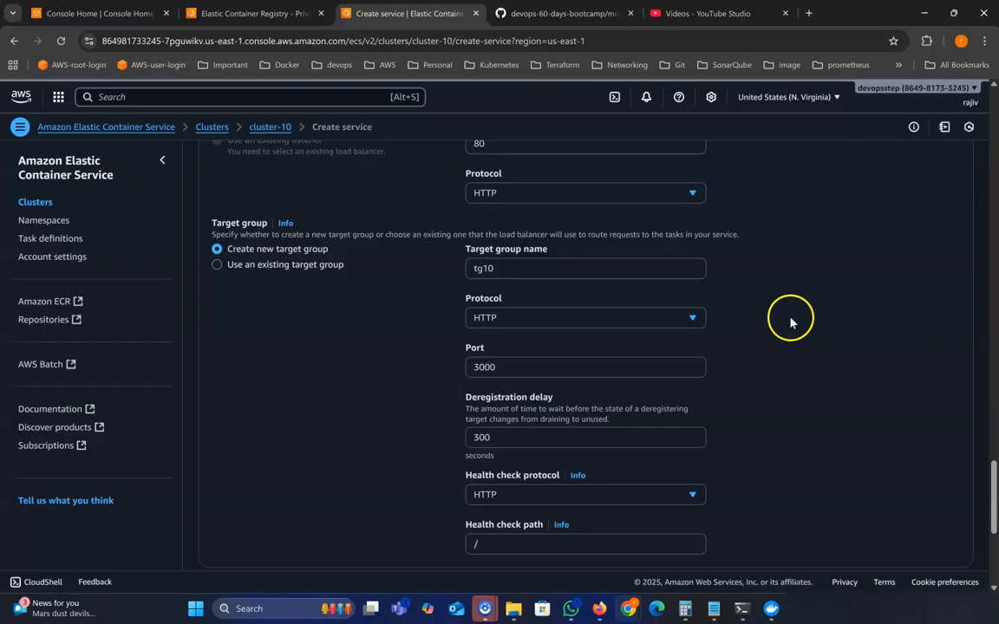
scroll(806, 323, down, 1)
scroll(813, 323, down, 1)
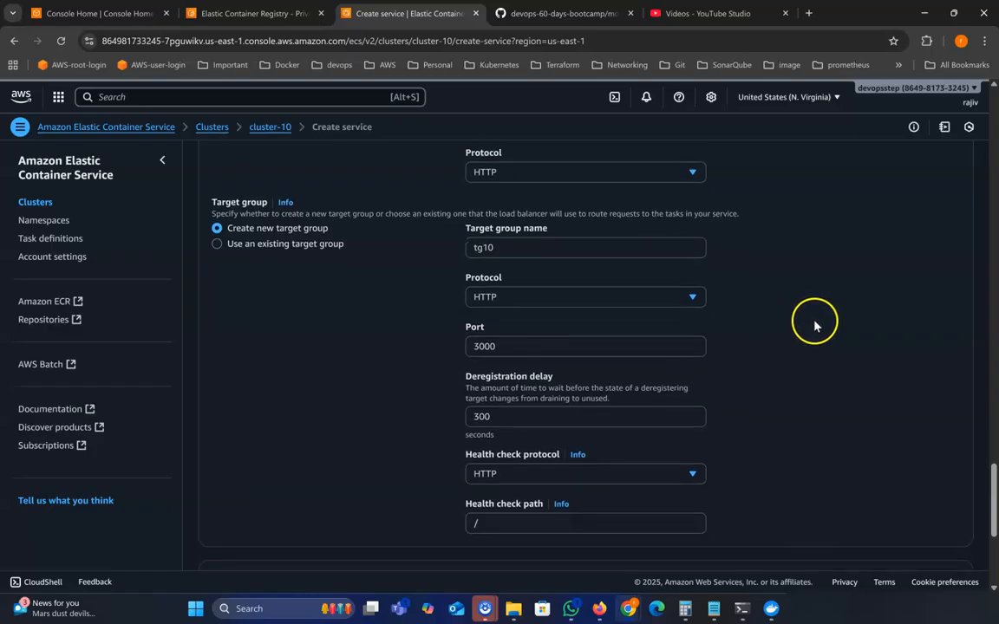
scroll(544, 382, down, 1)
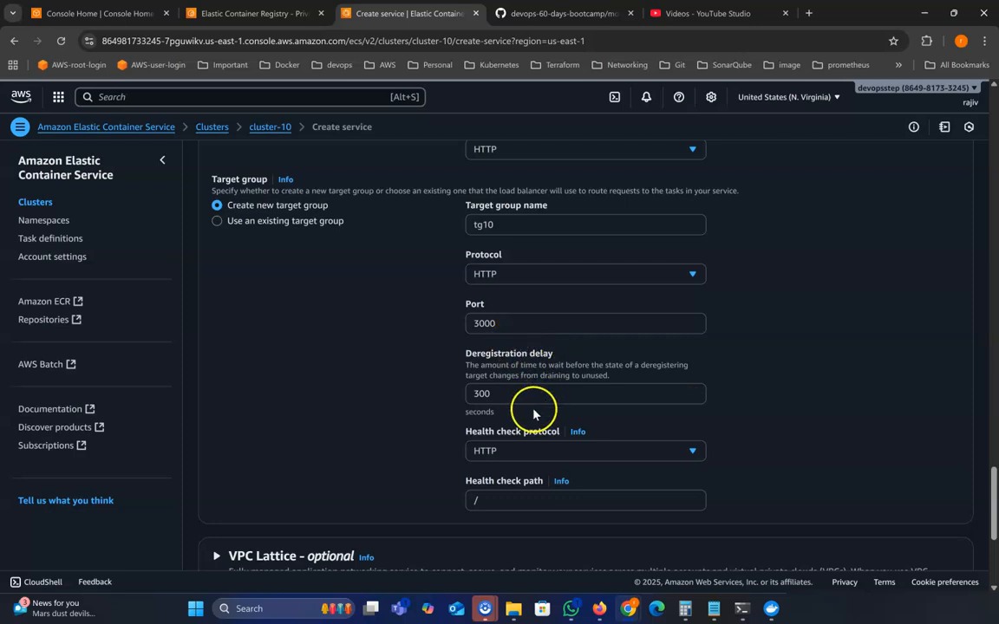
Expand the optional service auto scaling settings and enable auto scaling for the service
scroll(568, 408, down, 1)
scroll(553, 401, down, 1)
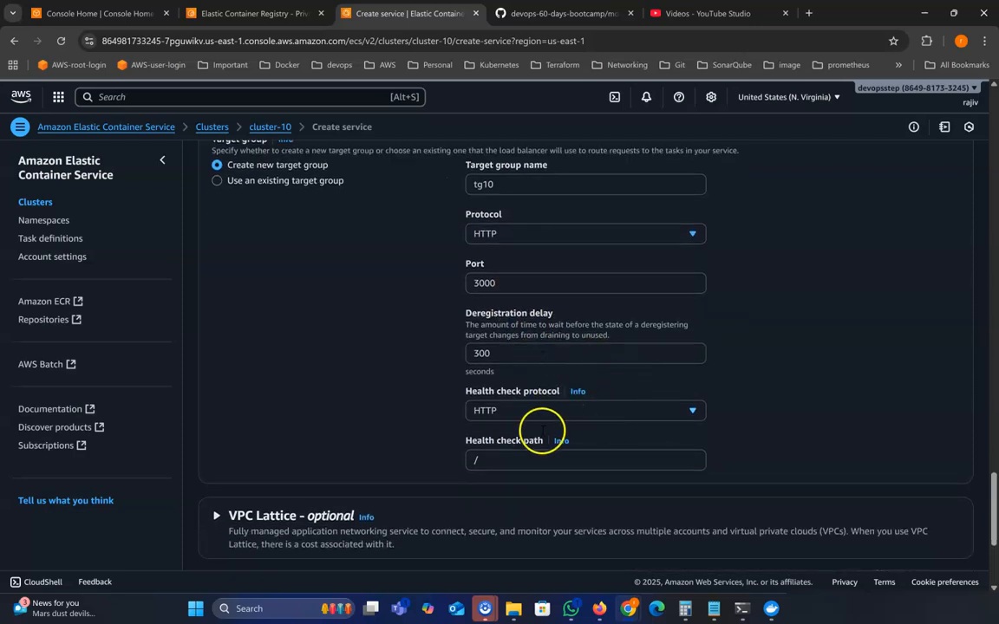
scroll(520, 434, down, 1)
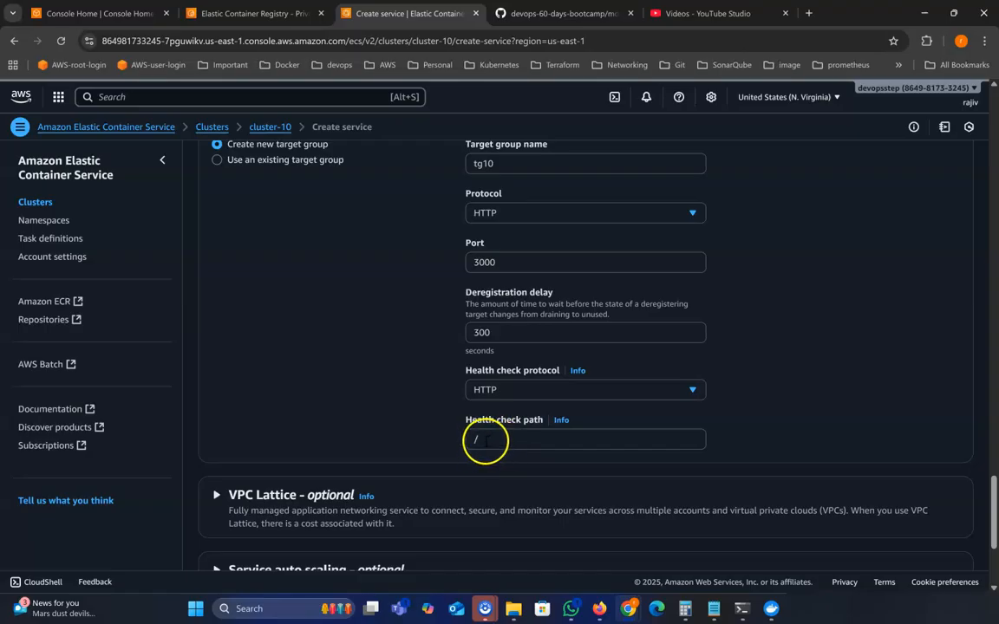
scroll(566, 431, down, 3)
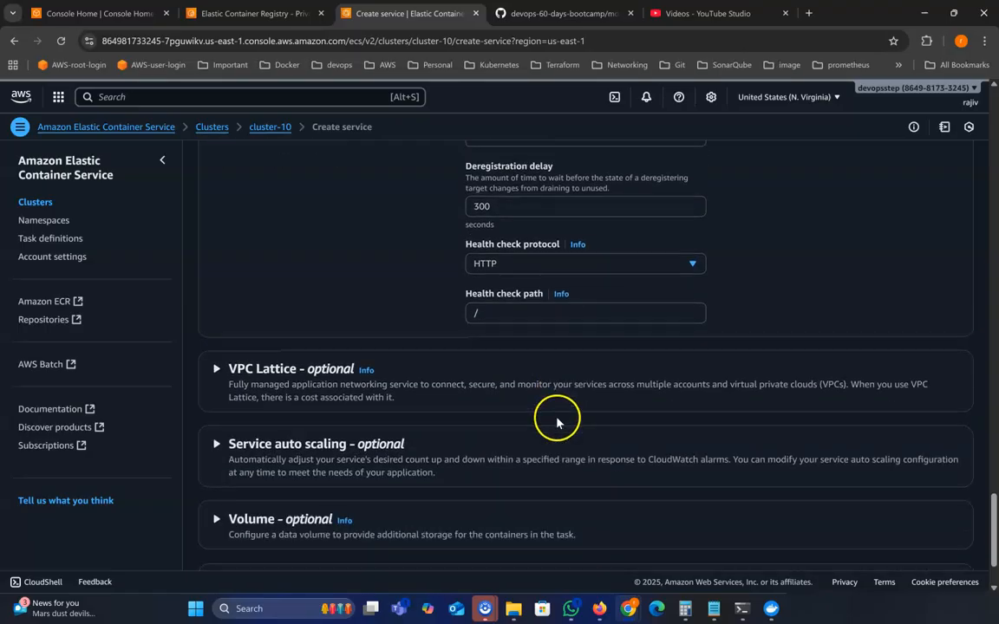
click(281, 423)
scroll(468, 438, down, 3)
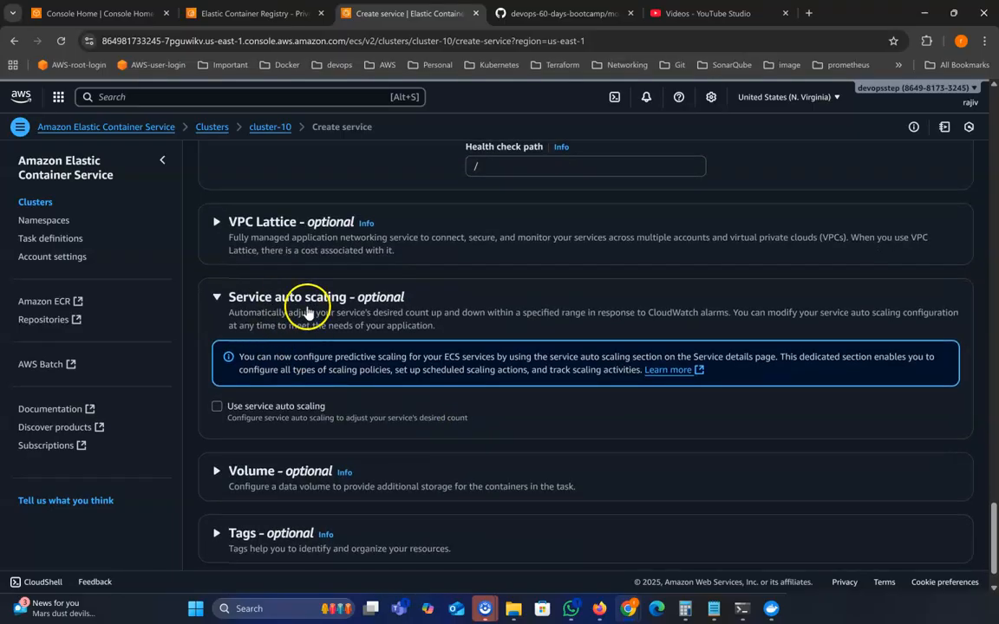
click(217, 408)
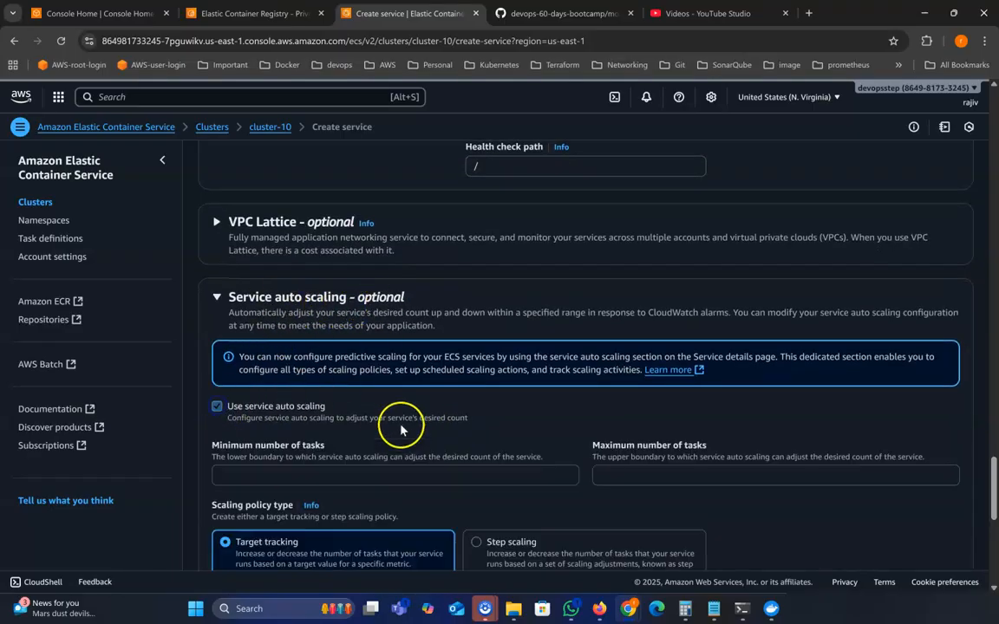
Set the auto scaling limits to a minimum of 2 tasks and a maximum of 3 tasks
scroll(423, 430, down, 2)
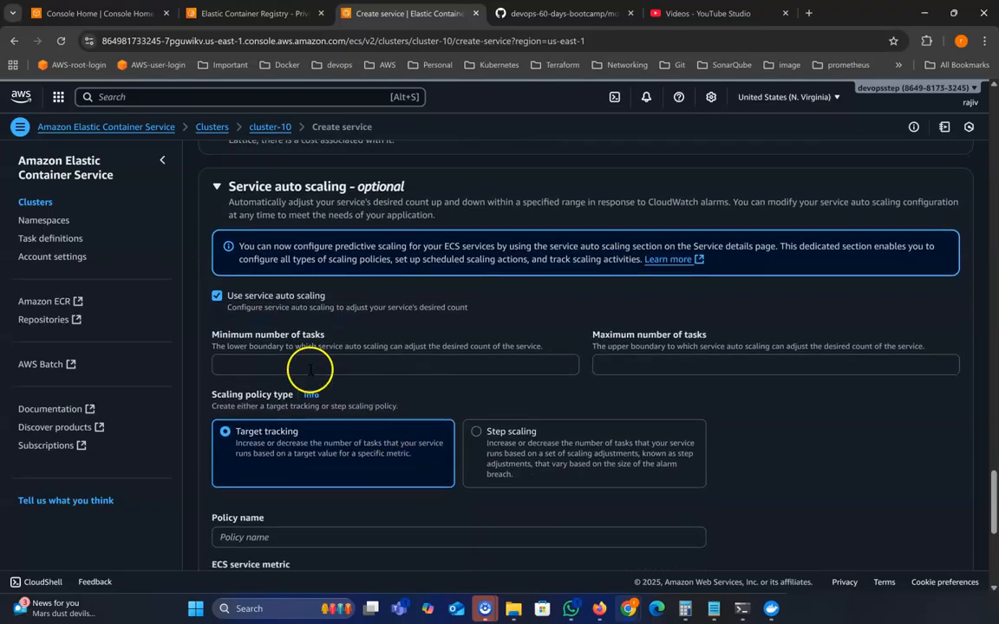
click(309, 364)
text(2)
click(613, 358)
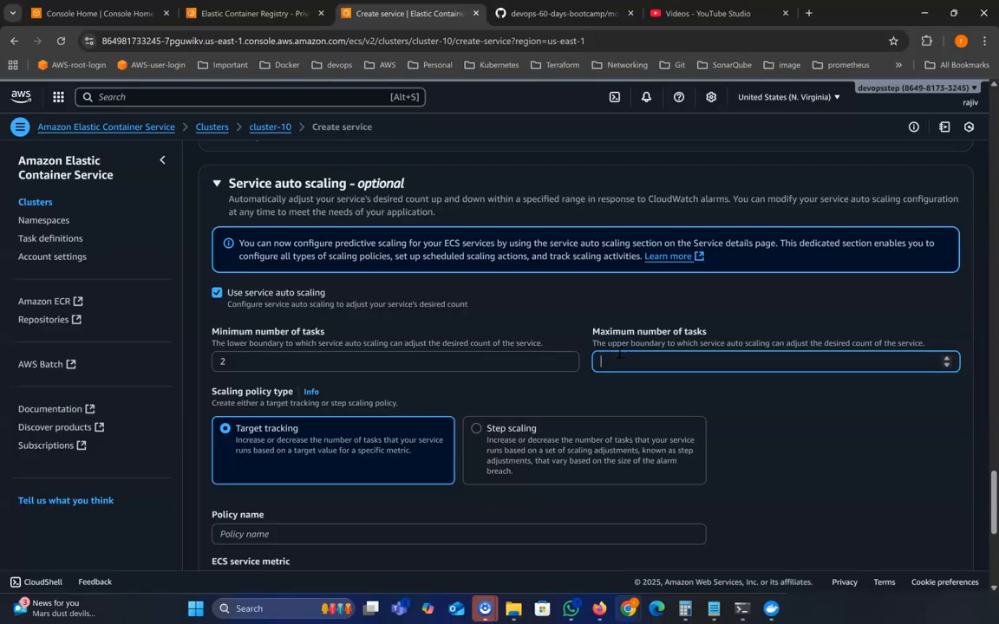
click(773, 425)
Keep target tracking, name the scaling policy ecs-policy-10 and choose ECSServiceAverageCPUUtilization as its service metric
scroll(624, 434, down, 1)
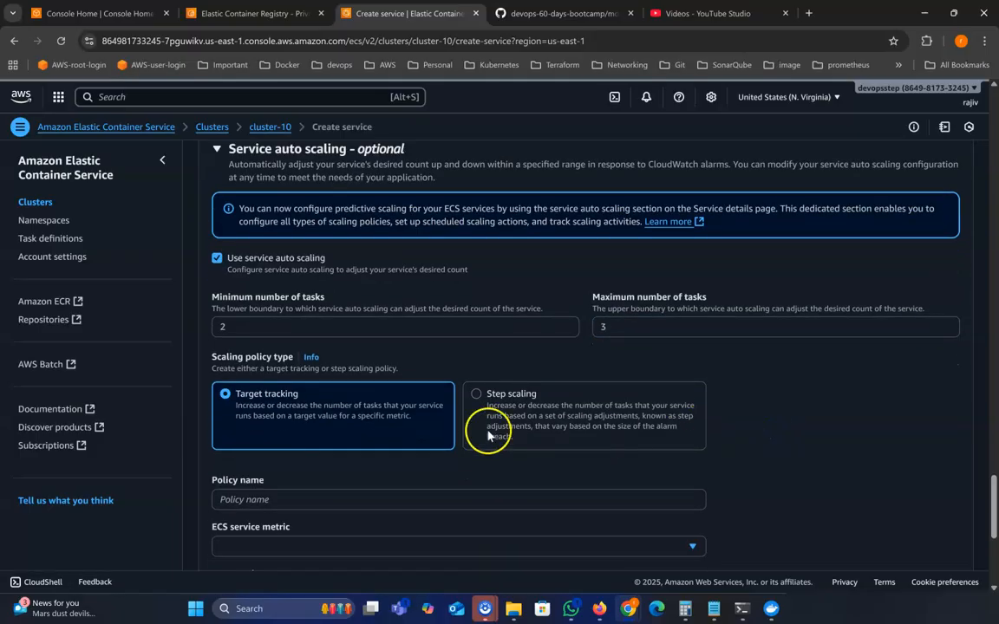
click(289, 441)
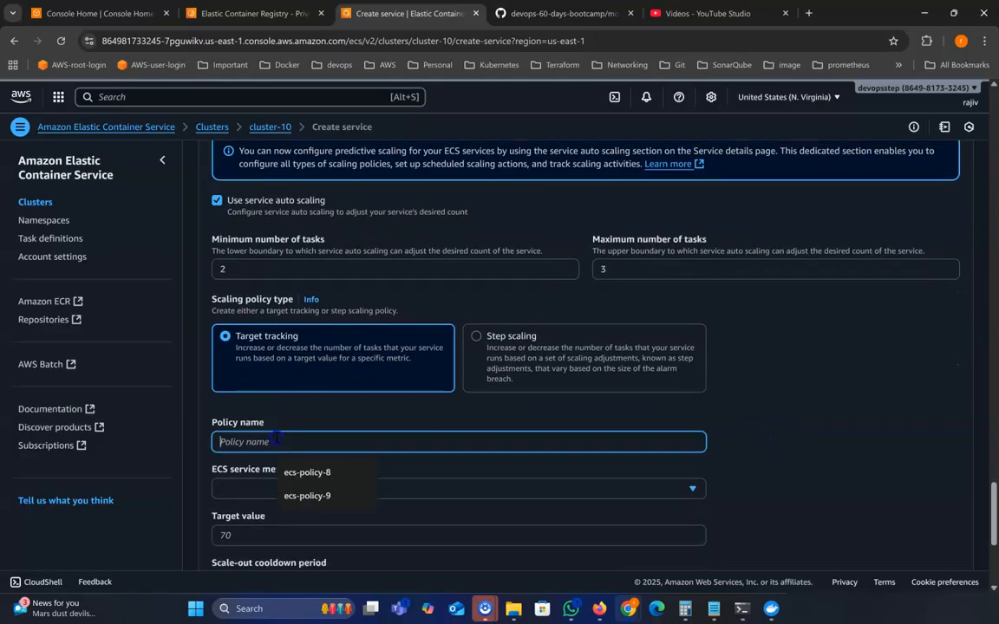
click(331, 475)
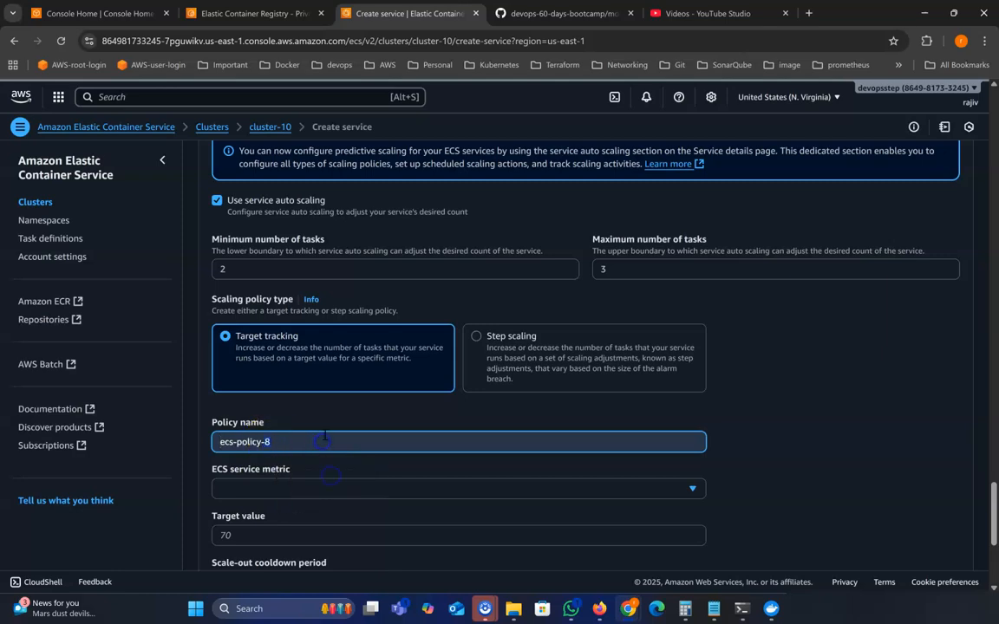
text(10)
scroll(325, 435, down, 2)
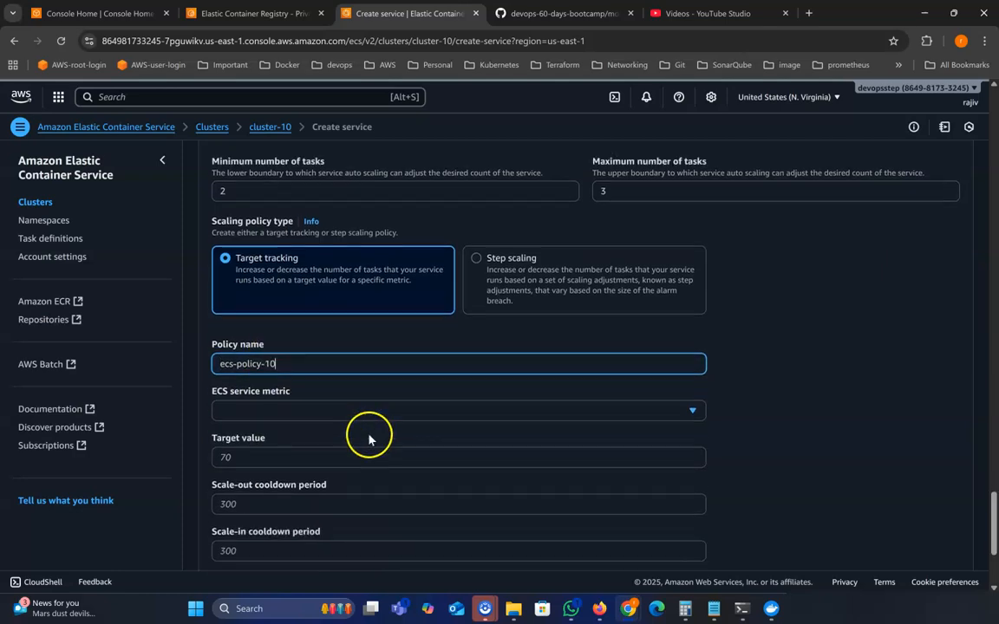
click(303, 401)
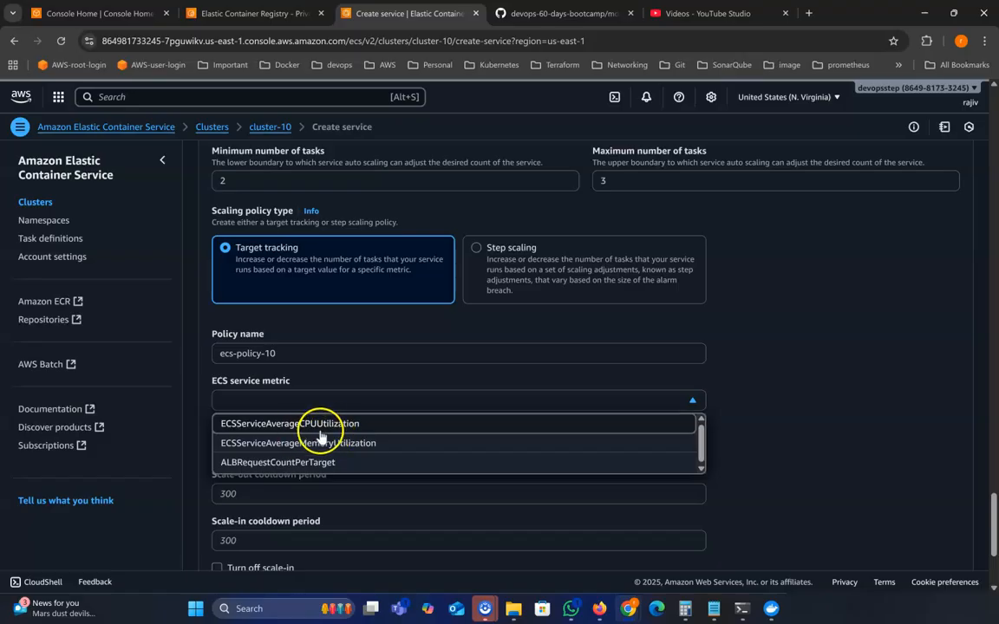
click(328, 424)
Set the scaling policy's target value to 30 and both the scale-out and scale-in cooldown periods to 120
scroll(244, 435, down, 1)
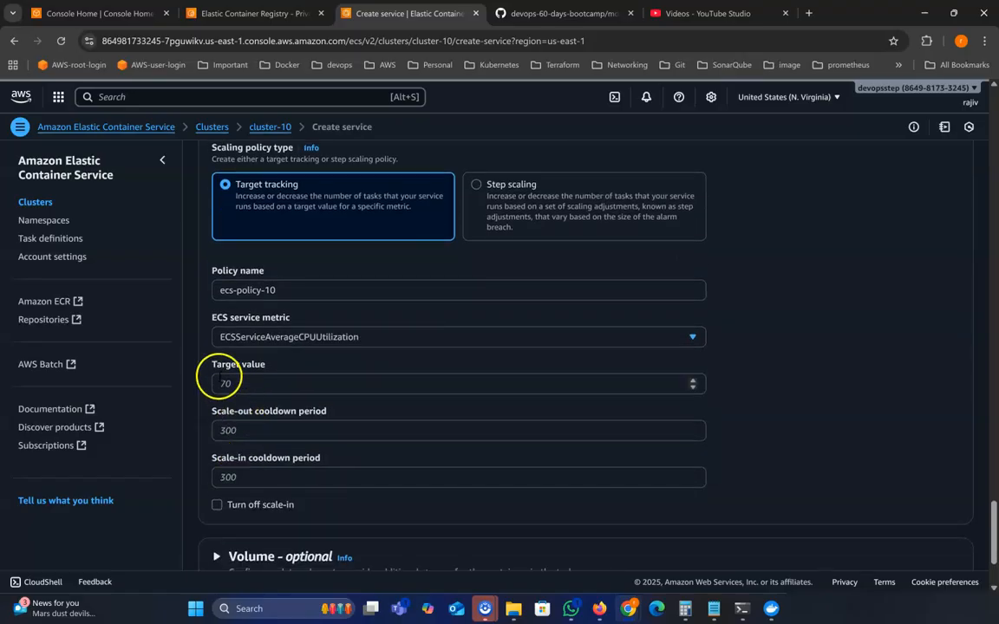
click(275, 383)
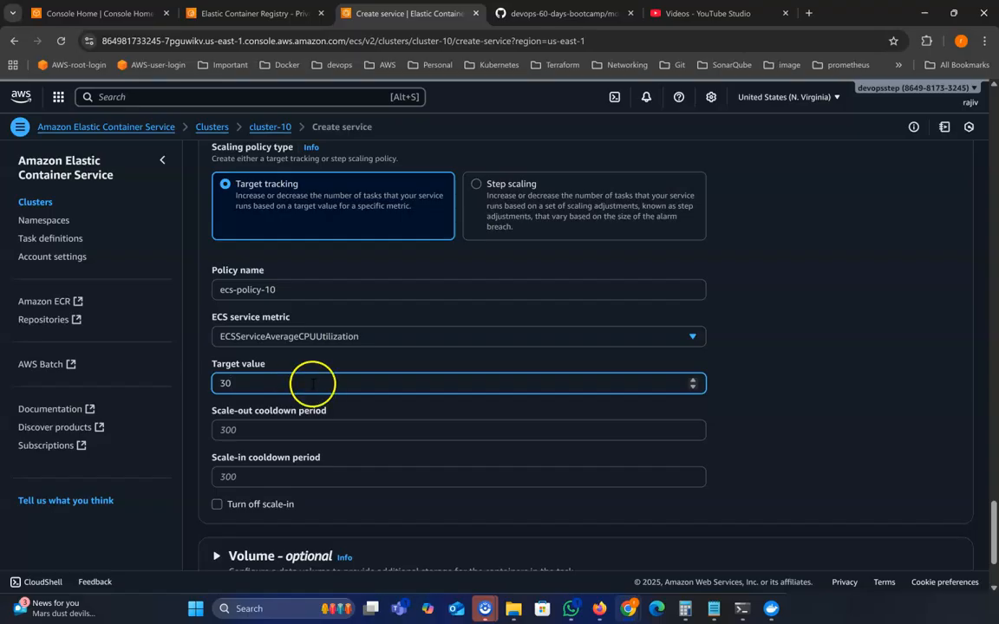
scroll(312, 383, down, 2)
click(255, 361)
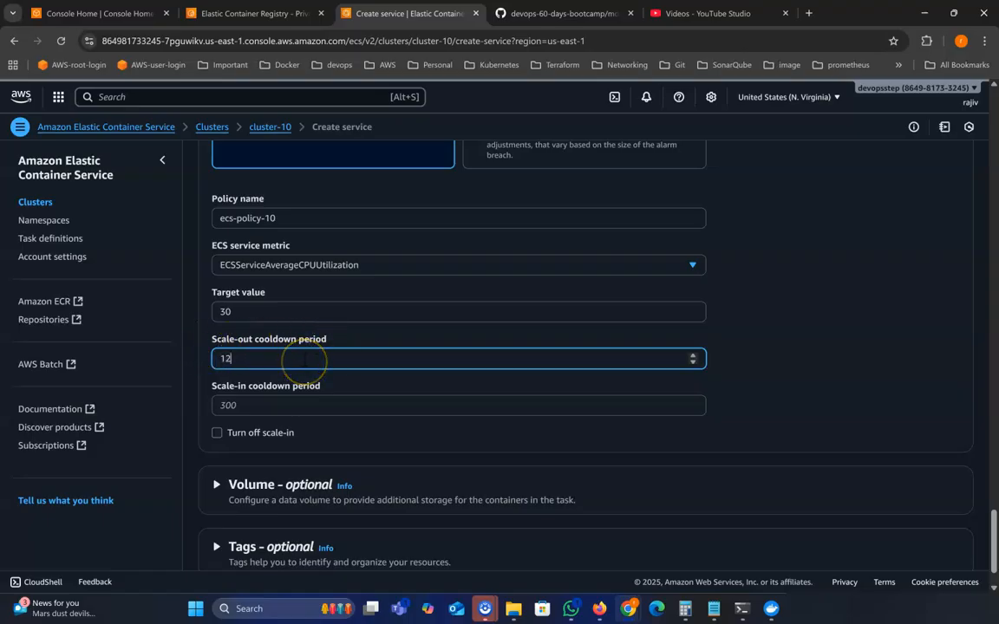
click(293, 403)
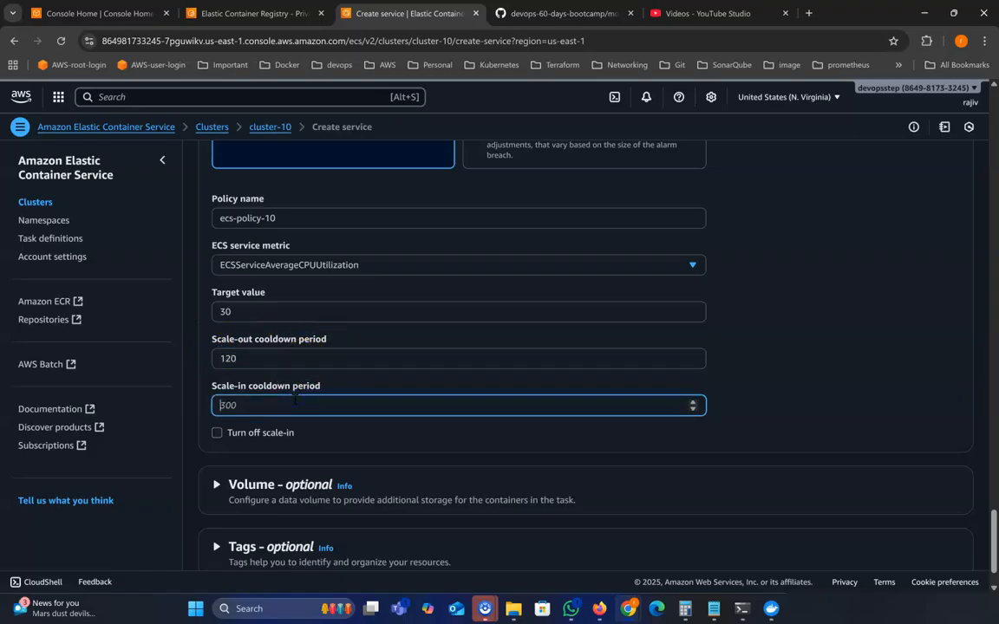
click(787, 382)
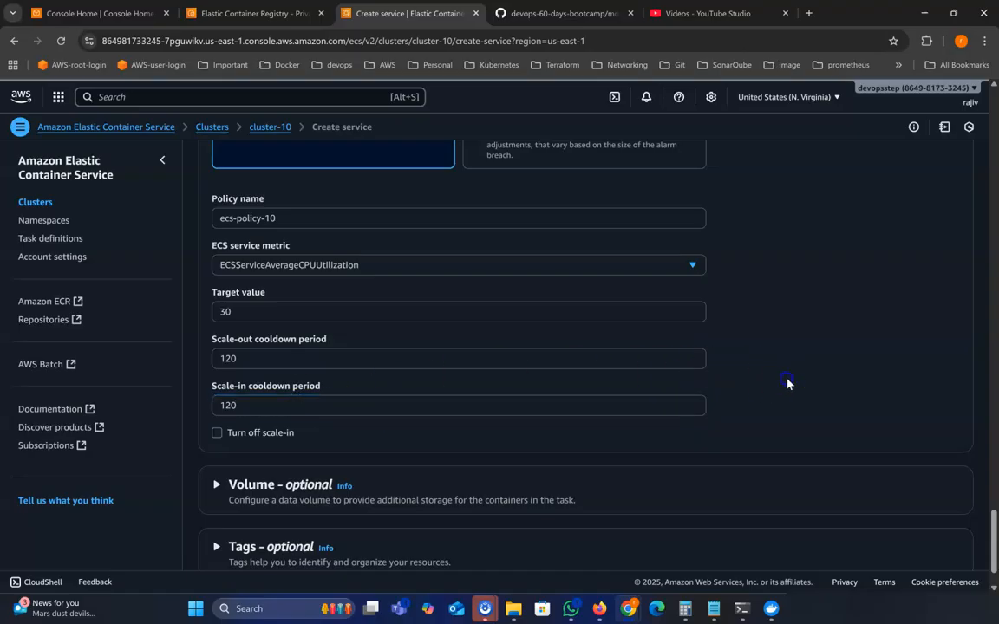
Leave scale-in enabled and the volume and tag settings at their defaults, and create the service
scroll(789, 385, down, 1)
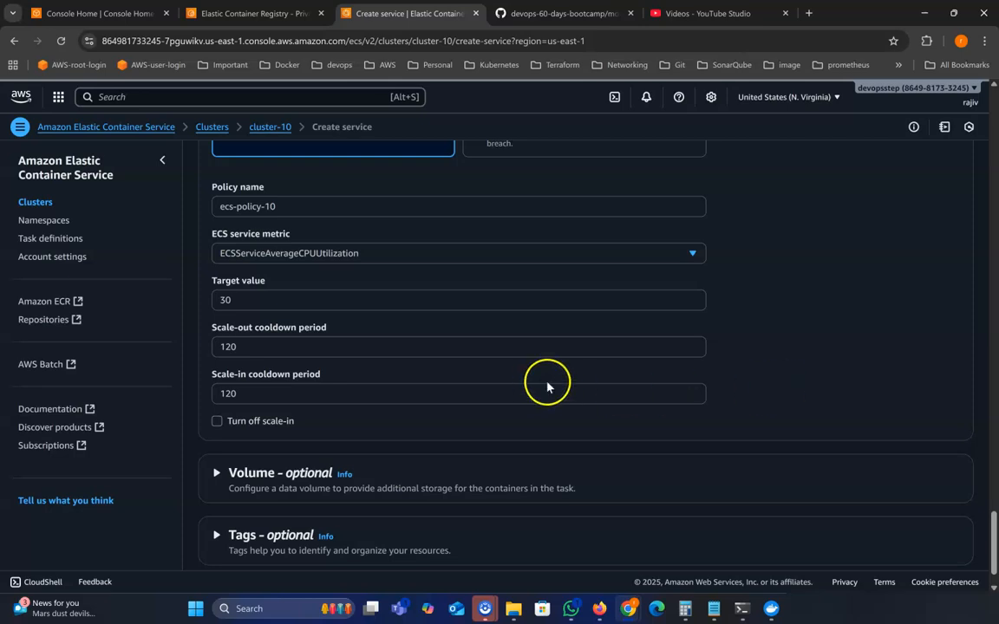
scroll(392, 382, down, 1)
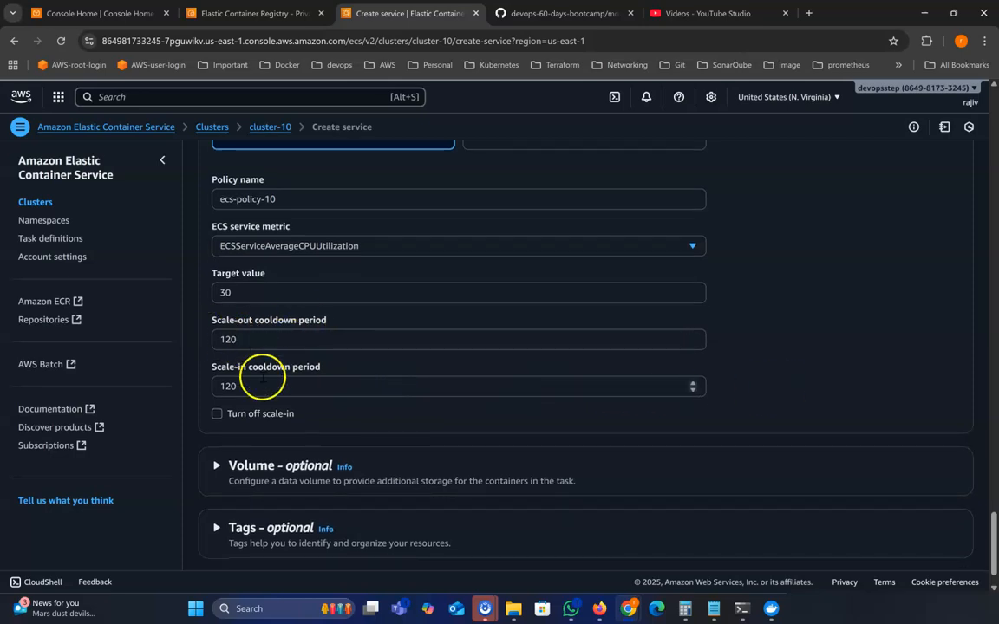
scroll(260, 378, down, 1)
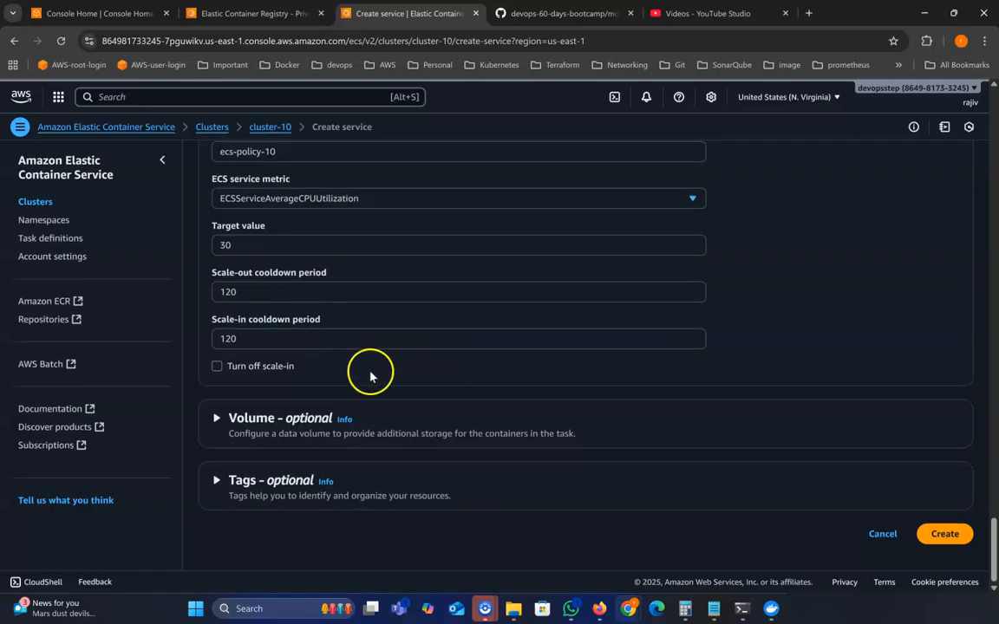
click(947, 533)
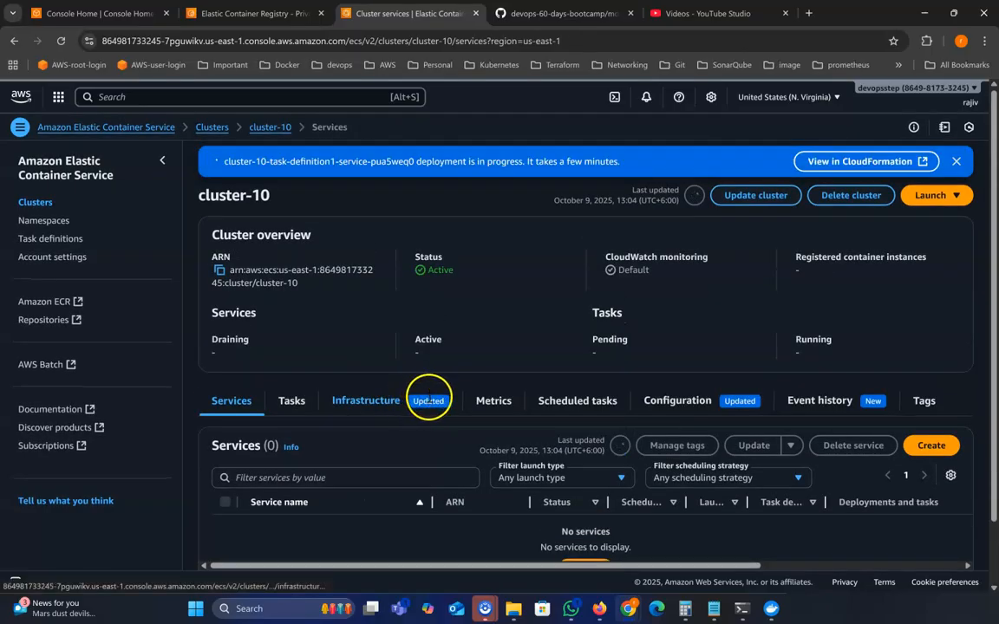
Refresh cluster-10's service list and open the new service's details to check its load balancer health
scroll(341, 393, down, 1)
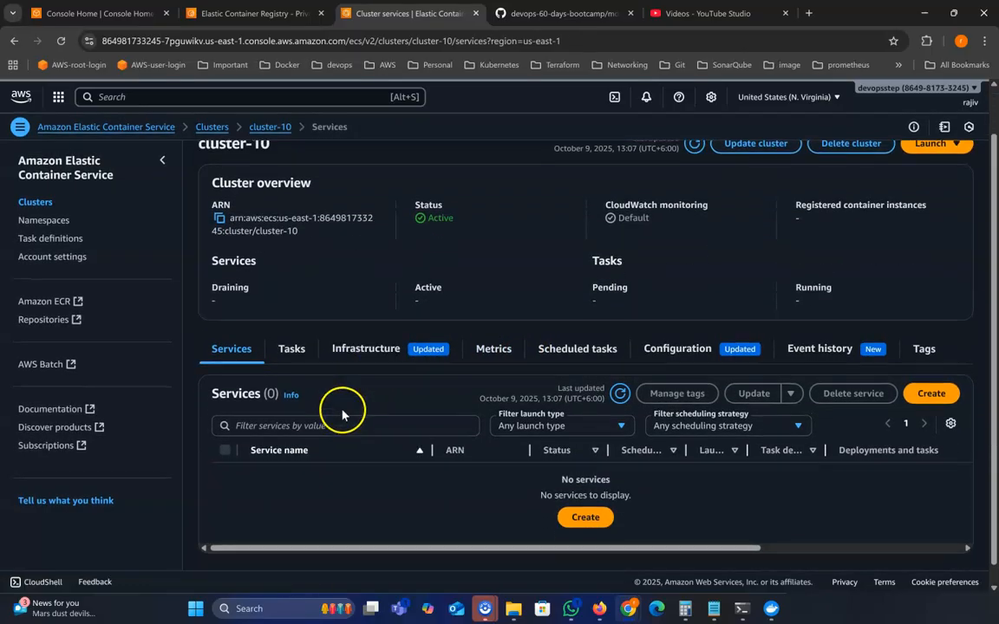
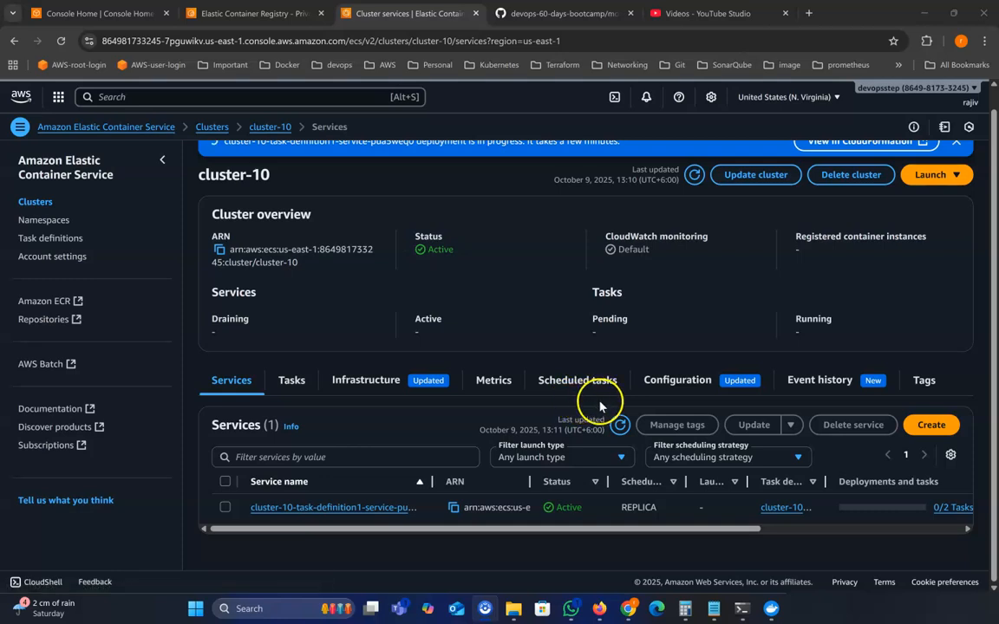
click(619, 425)
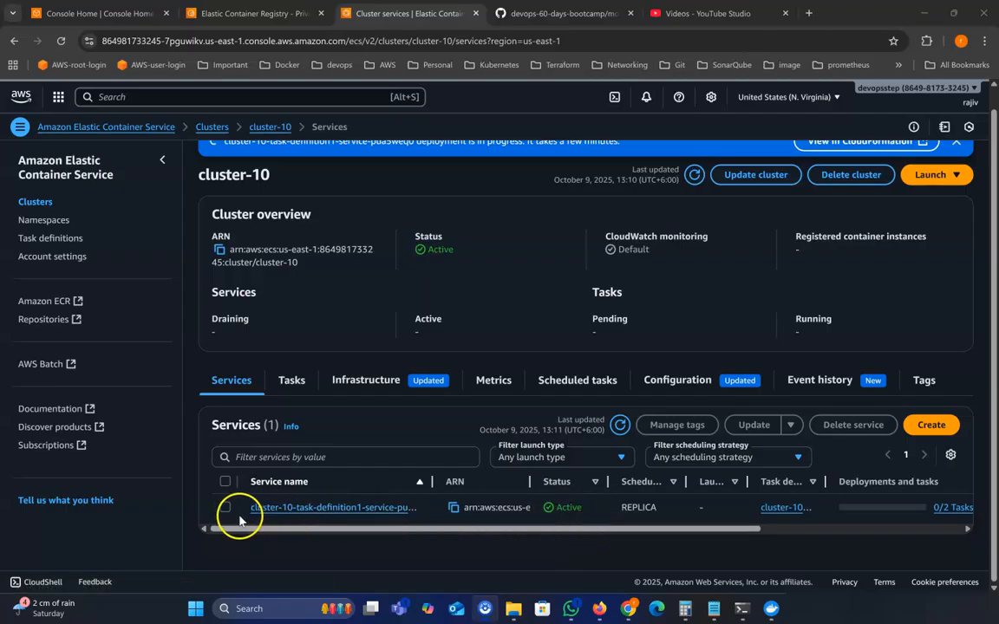
click(330, 508)
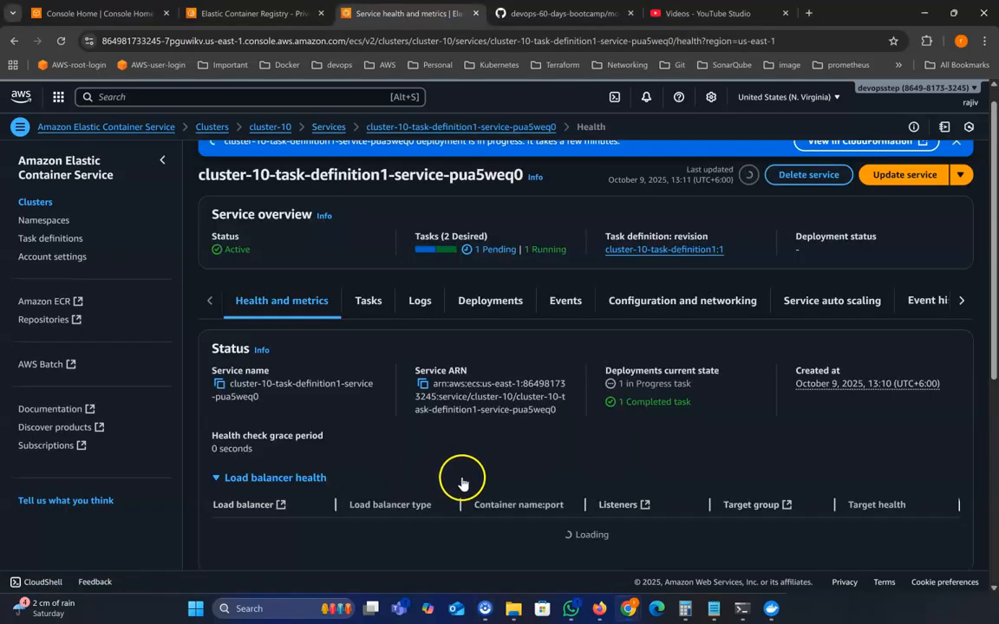
scroll(463, 482, down, 1)
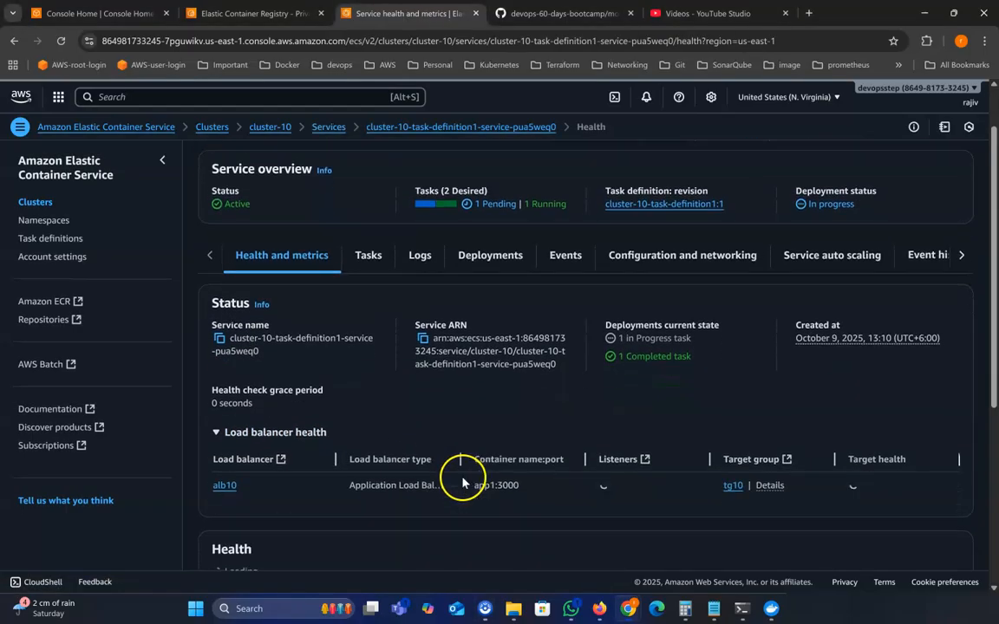
scroll(455, 475, down, 1)
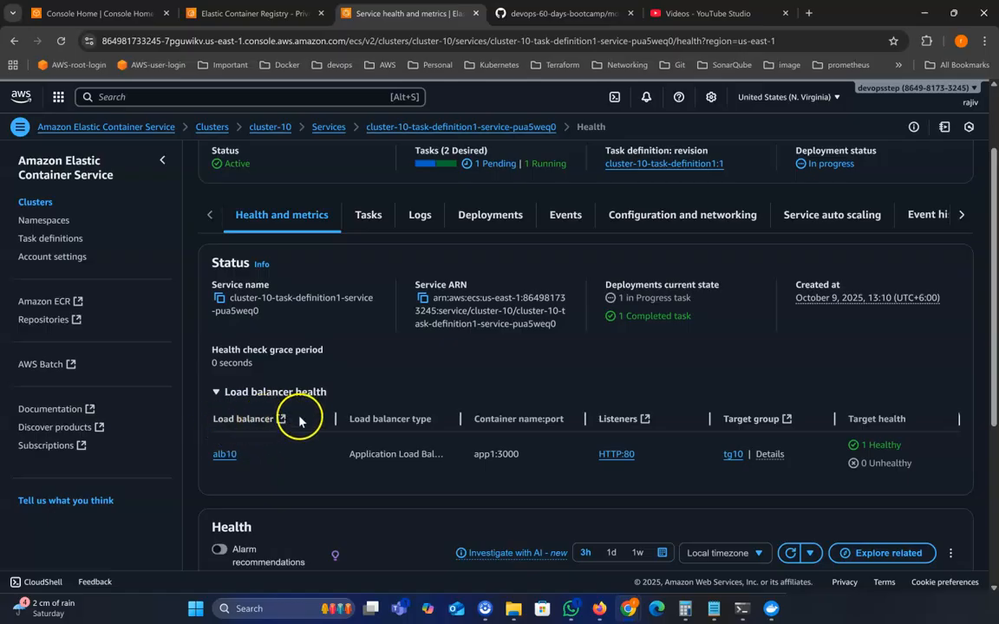
Open the alb10 load balancer's details from the service and copy its DNS name
click(222, 460)
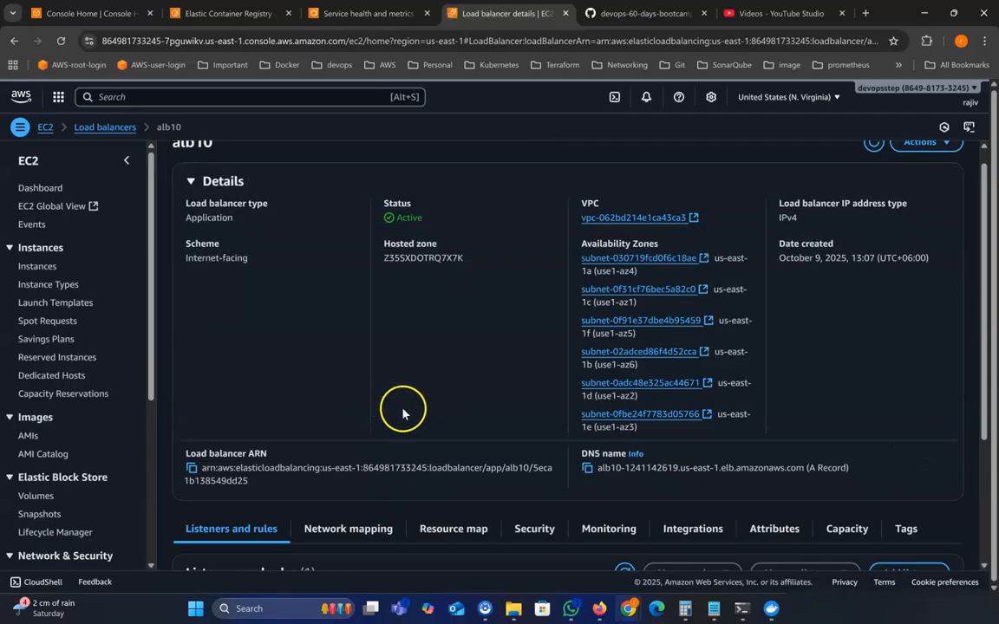
scroll(544, 436, down, 3)
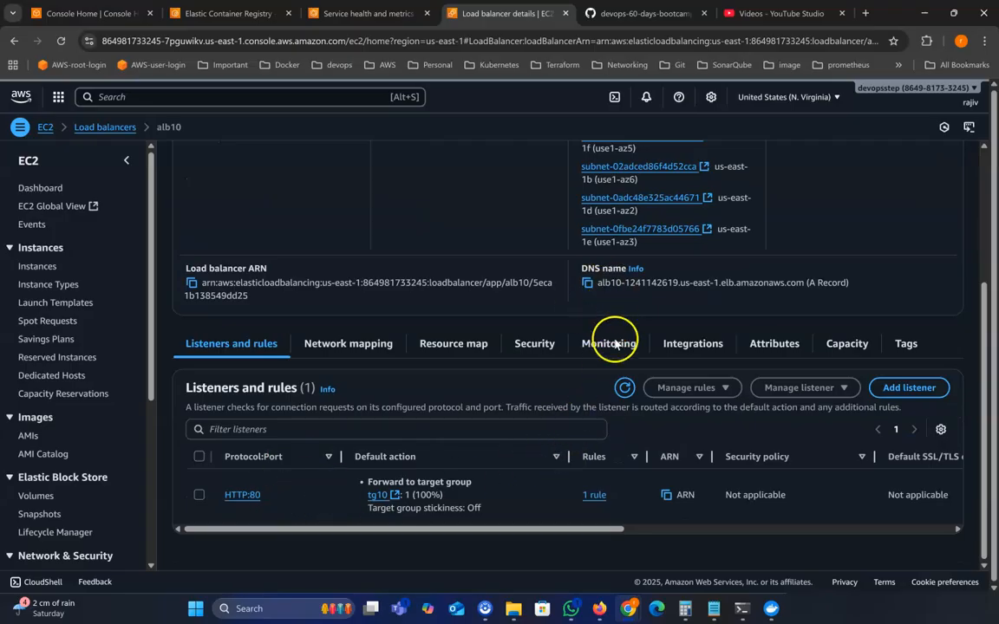
scroll(383, 506, up, 1)
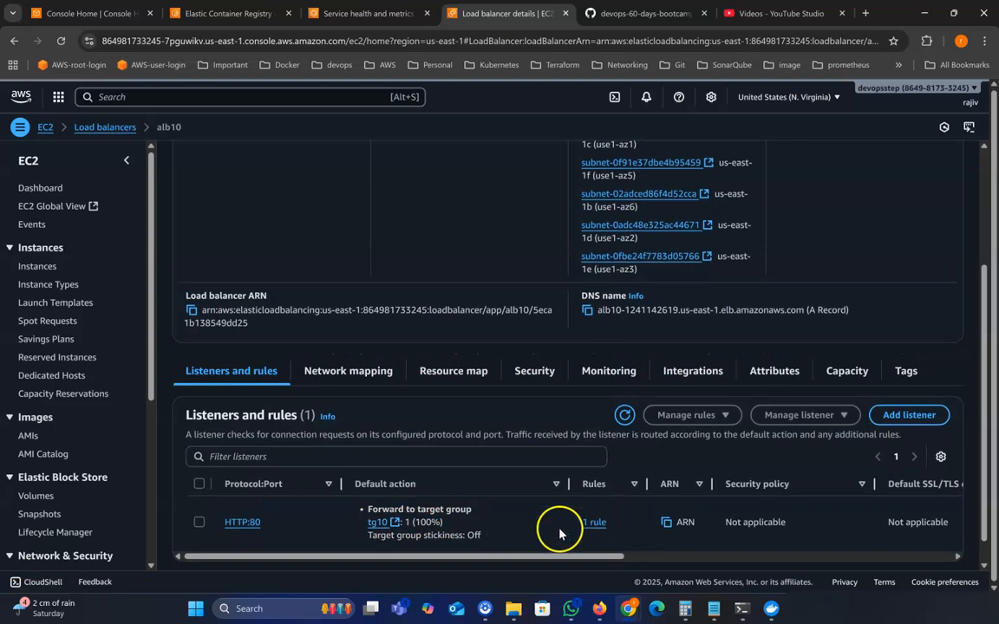
scroll(636, 381, up, 1)
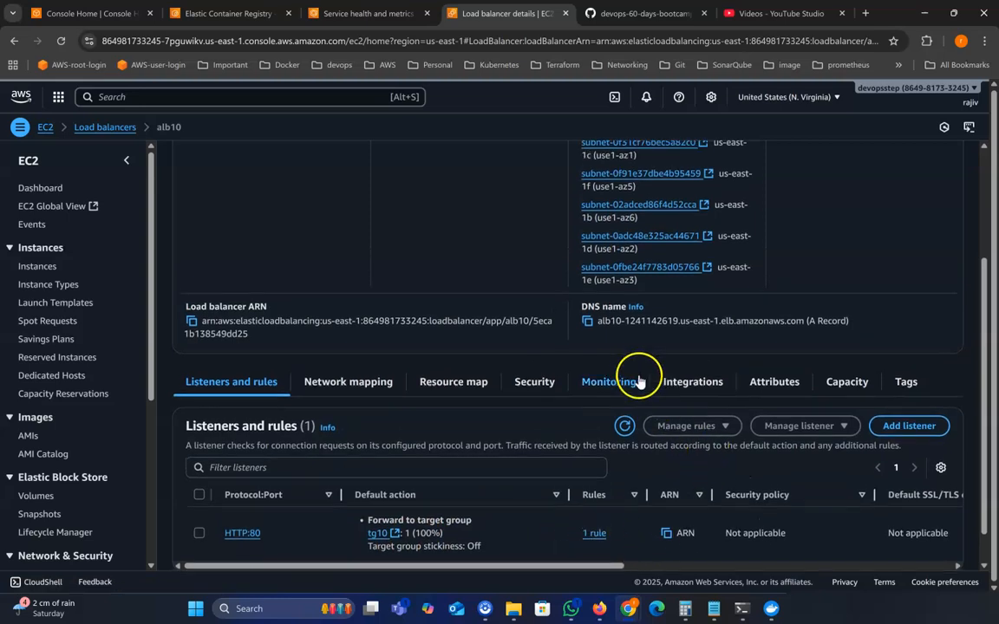
click(587, 331)
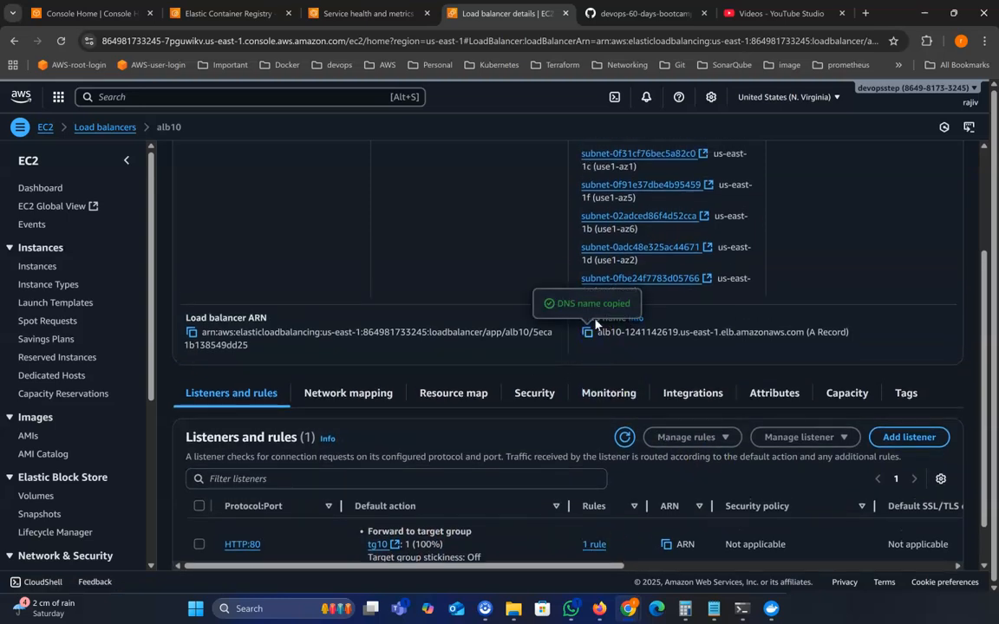
click(867, 13)
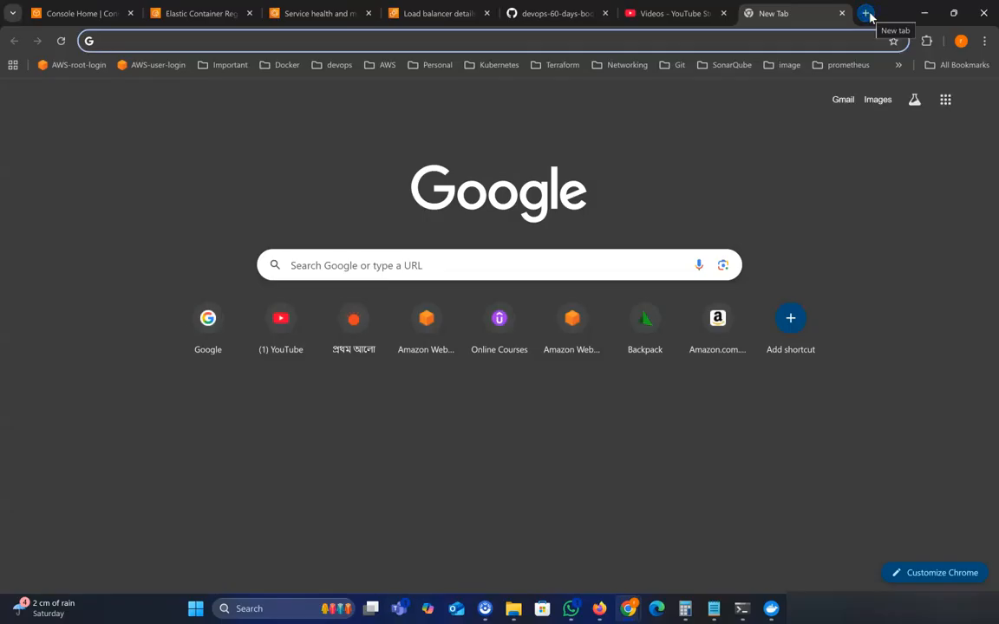
text(http://)
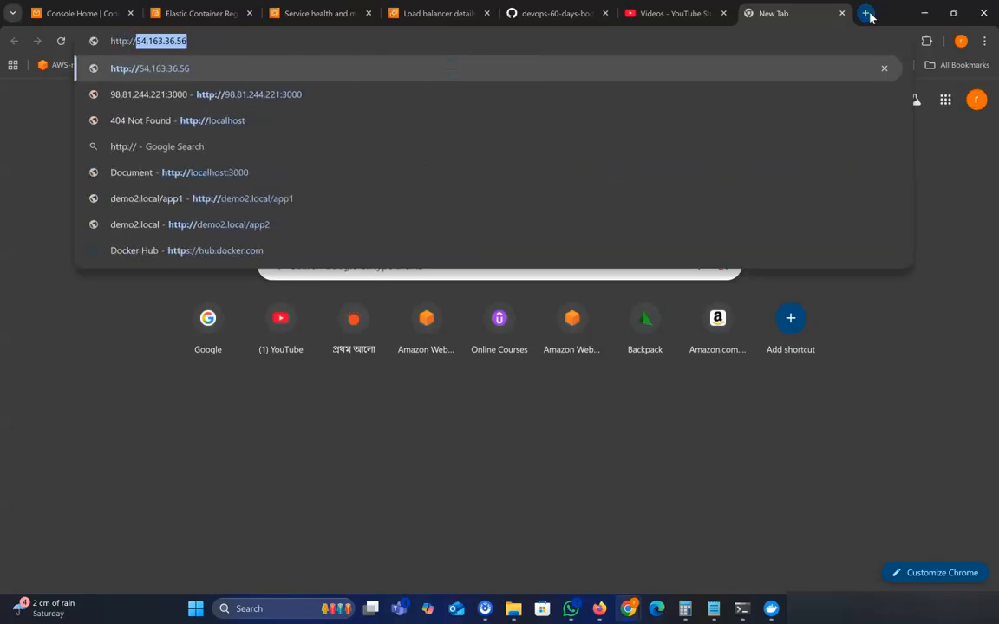
key(ctrl+v)
key(Return)
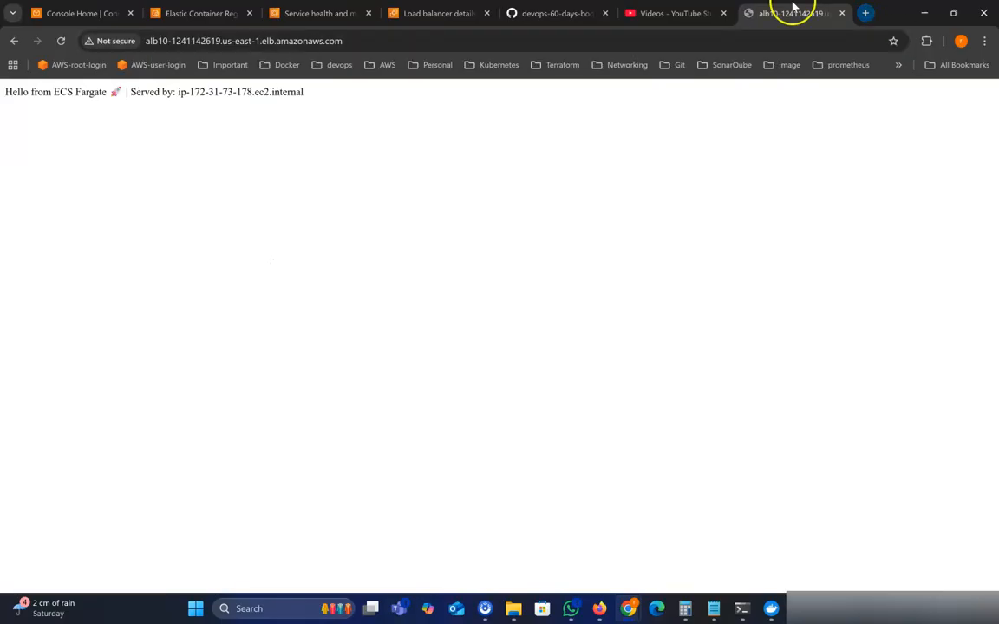
Reload the deployed app's page twice and compare the internal host name shown after "Served by"
drag(194, 92, 239, 94)
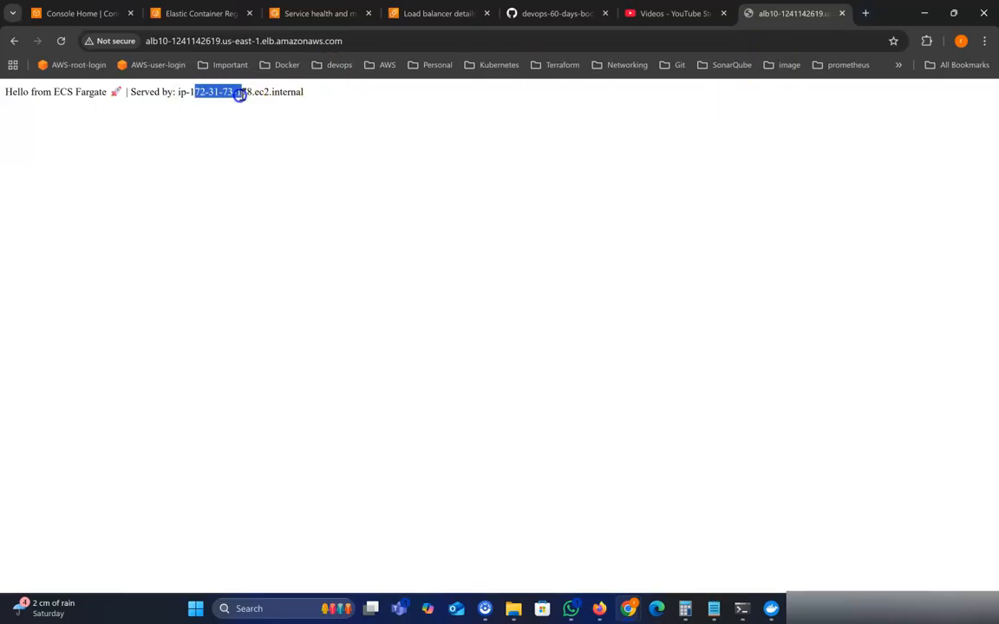
click(62, 41)
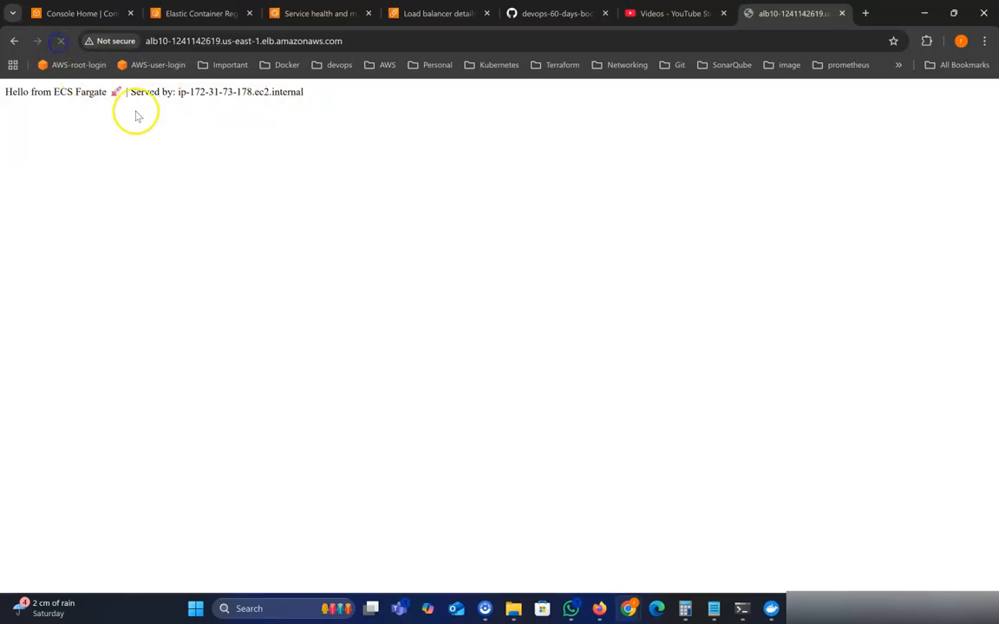
click(65, 42)
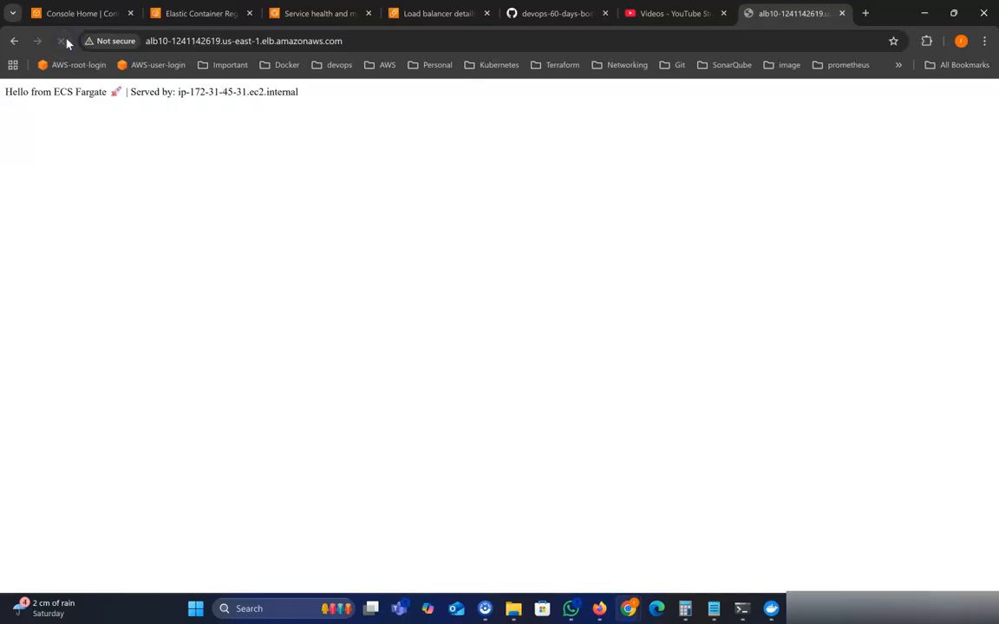
drag(211, 92, 274, 93)
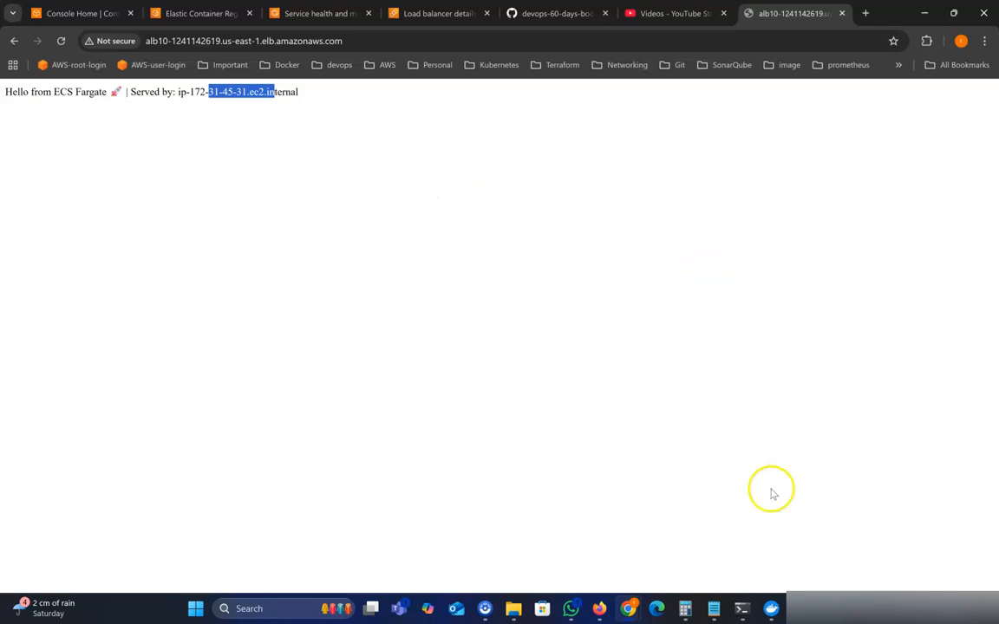
Switch to the GitHub day-47 project guide and copy the ApacheBench load test command from Step 7: Test
click(562, 10)
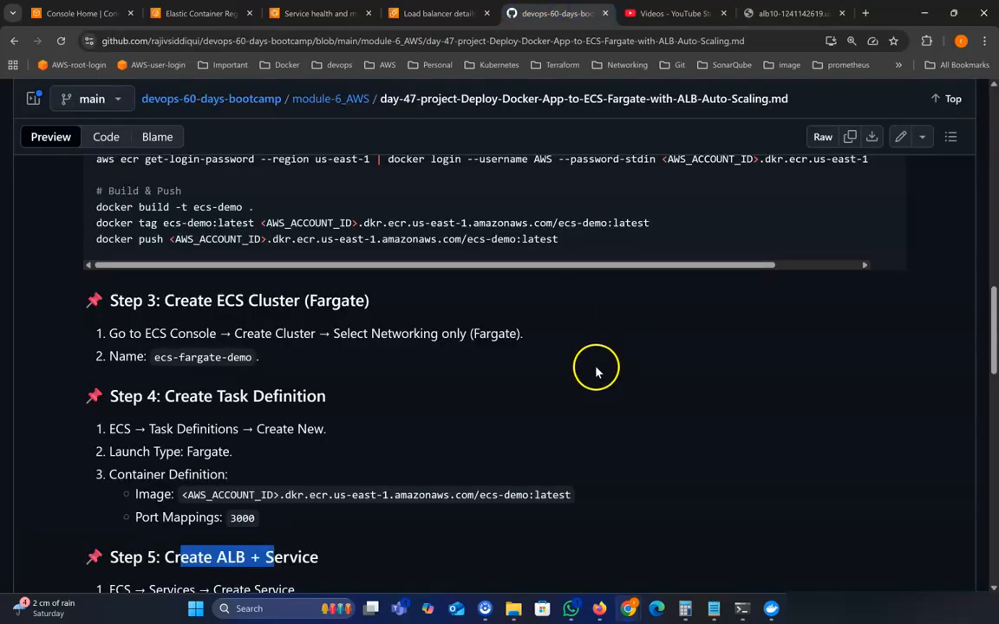
scroll(588, 373, down, 3)
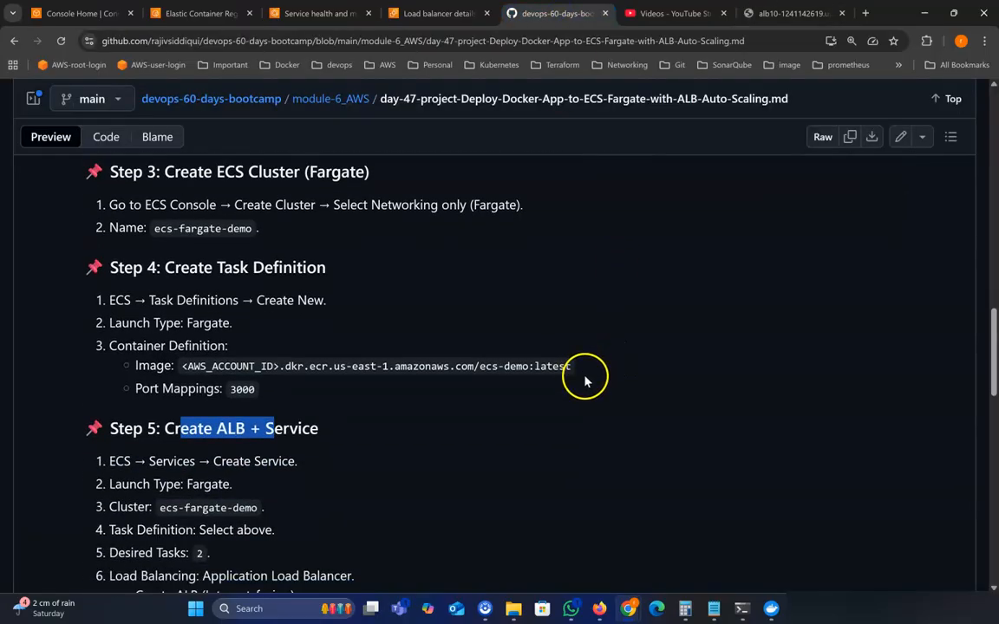
scroll(581, 383, down, 2)
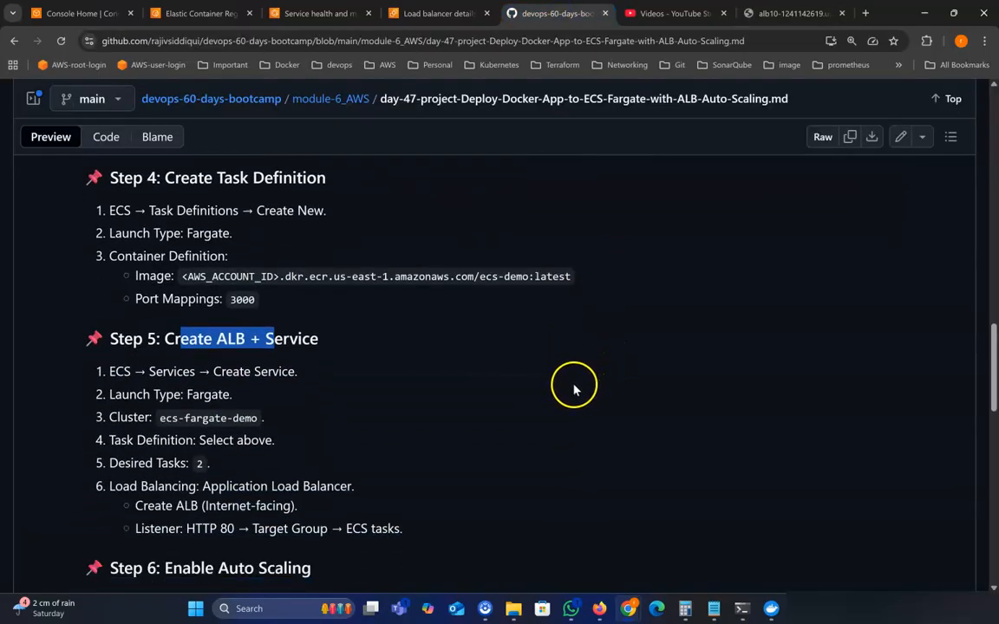
scroll(572, 389, down, 2)
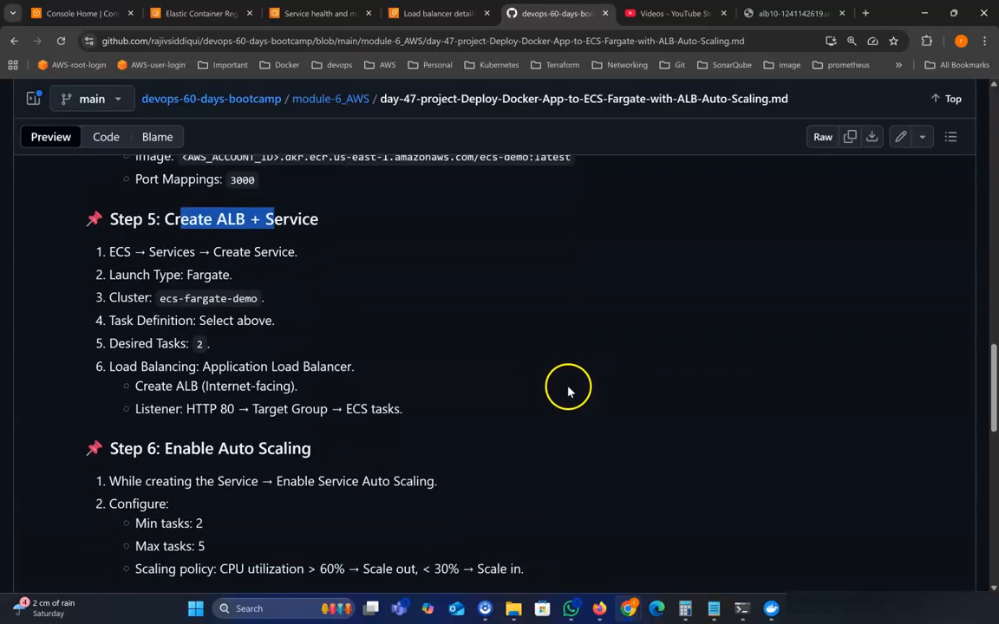
scroll(542, 370, down, 1)
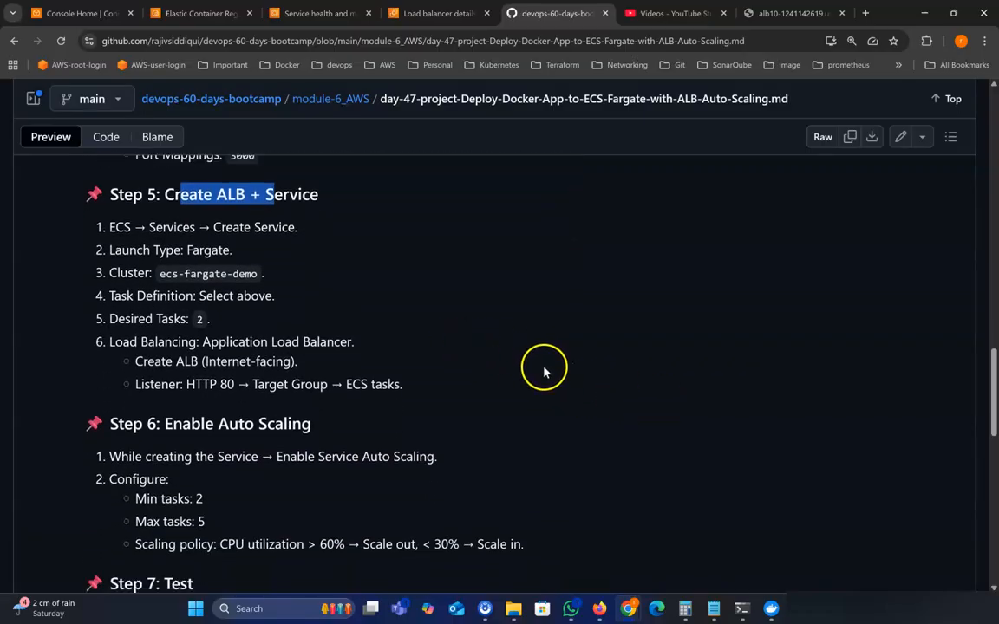
scroll(563, 372, down, 3)
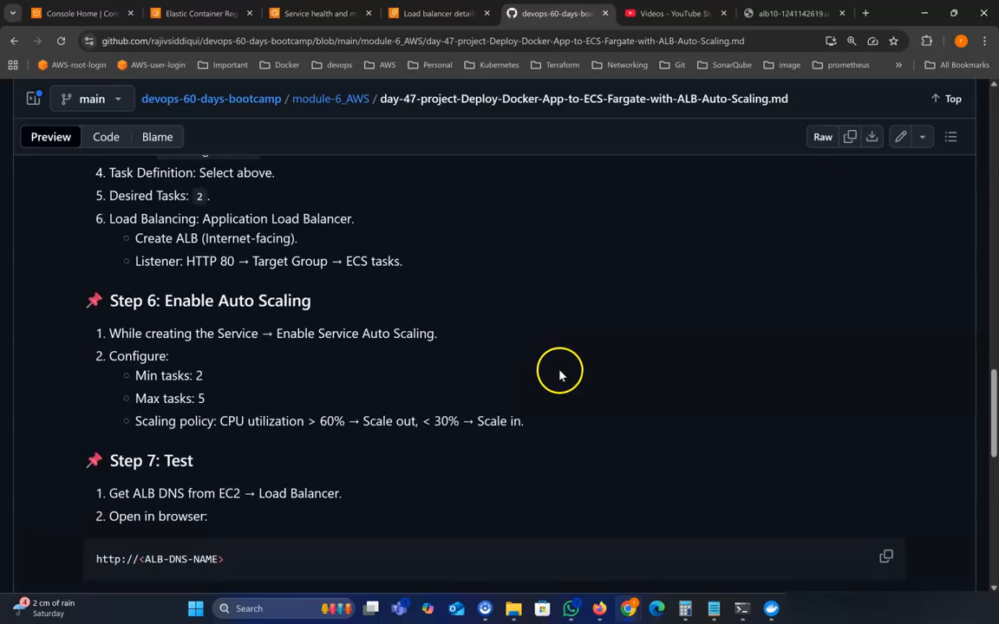
scroll(581, 374, down, 1)
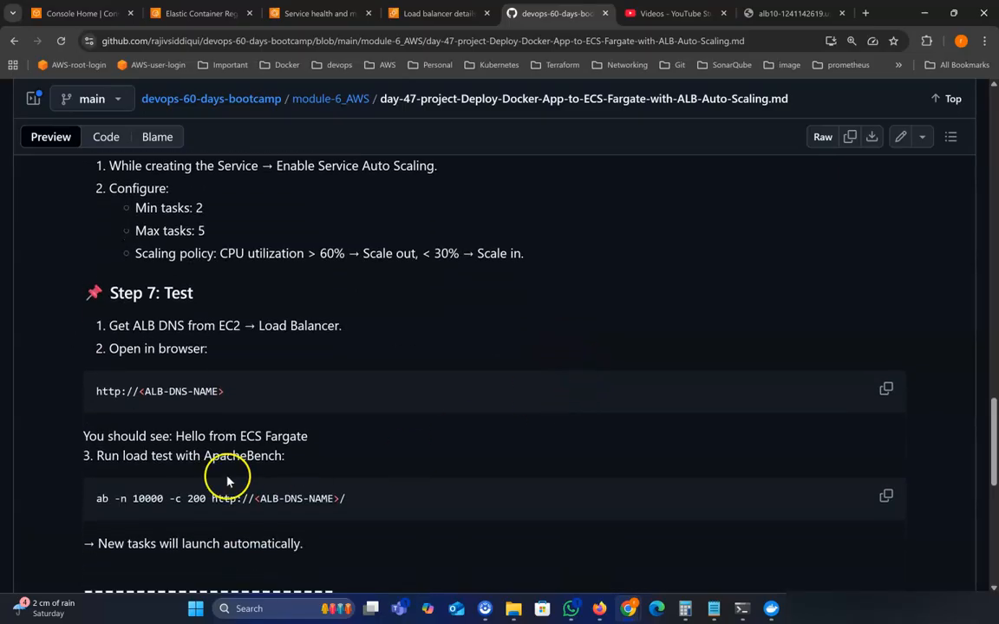
drag(87, 499, 341, 512)
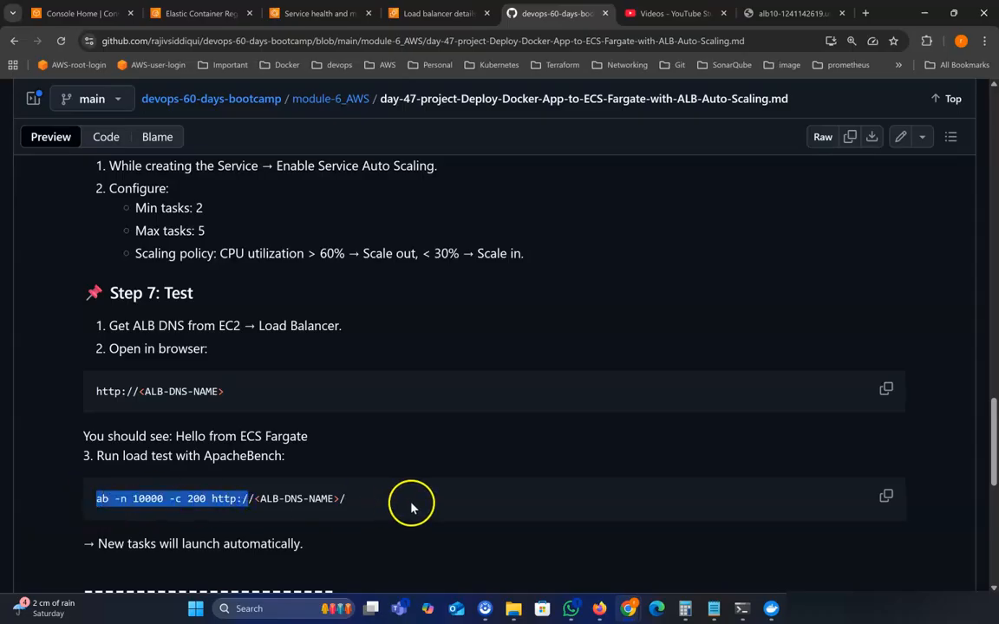
click(885, 496)
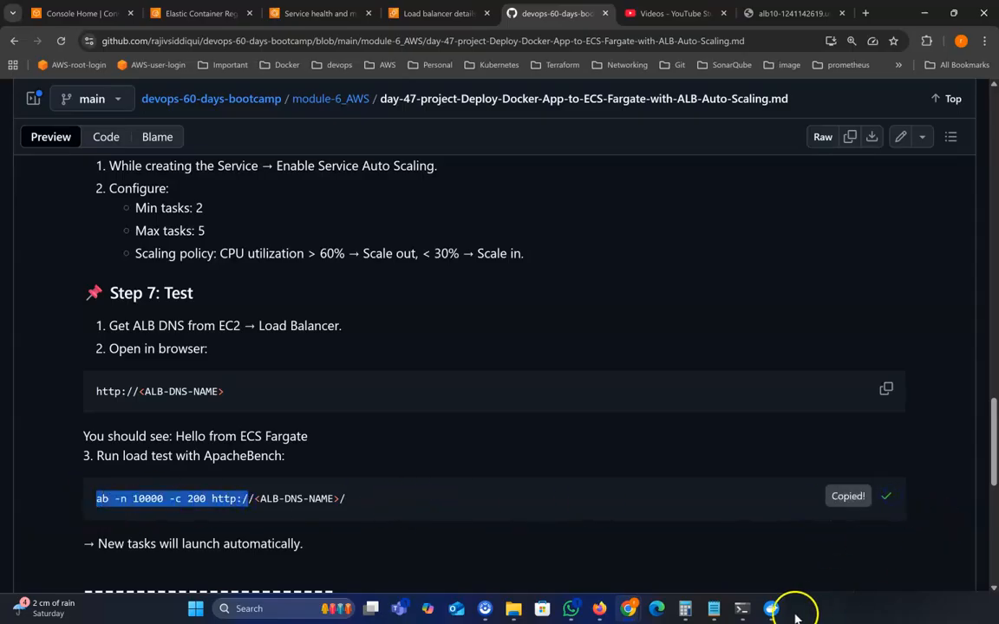
Switch to the Ubuntu terminal, paste the copied command and strip its placeholder URL, leaving "ab -n 10000 -c 200"
click(742, 609)
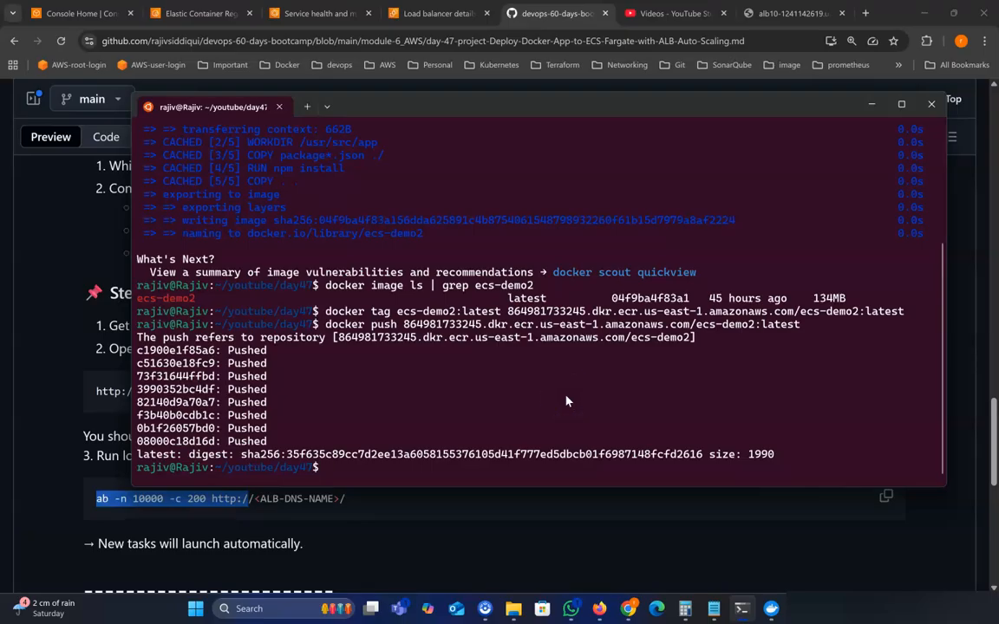
key(ctrl+v)
key(BackSpace)
key(BackSpace)
key(BackSpace)
key(BackSpace)
key(BackSpace)
key(BackSpace)
key(BackSpace)
key(BackSpace)
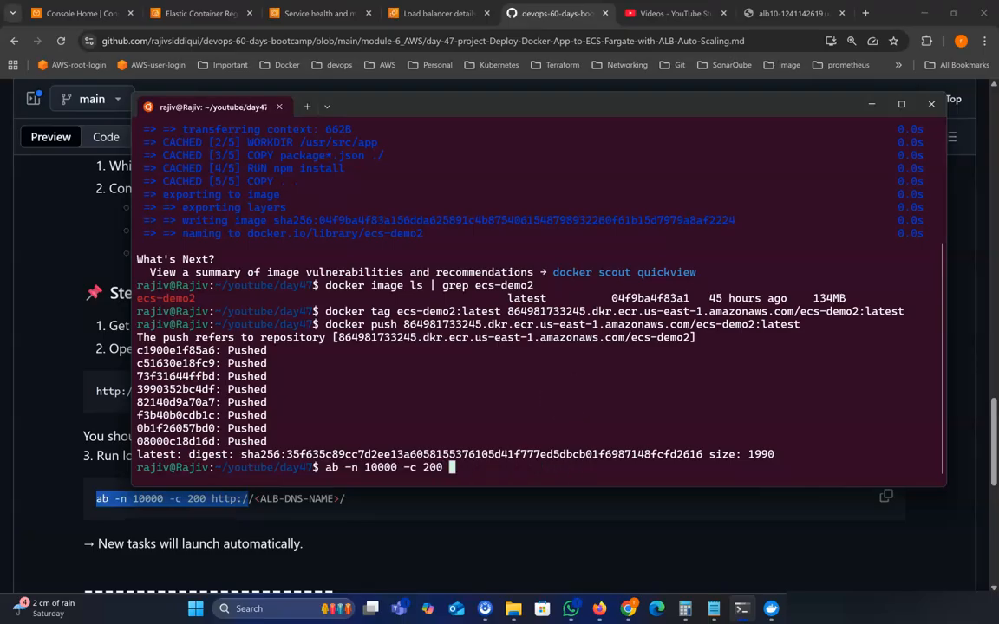
Copy the alb10 app page's URL from the browser, append it to the terminal's ab command and run the load test
click(777, 14)
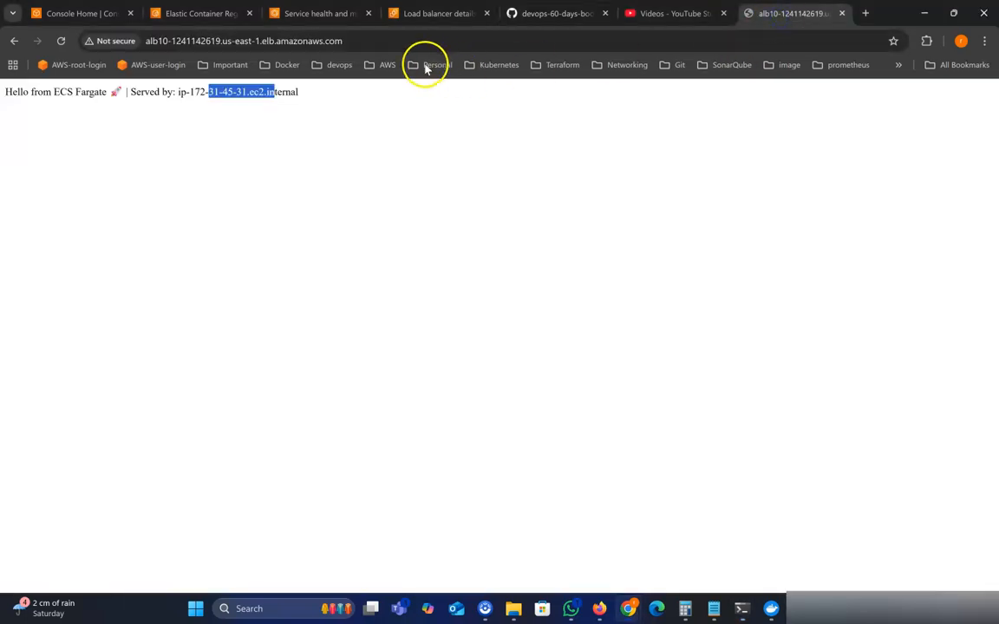
click(409, 41)
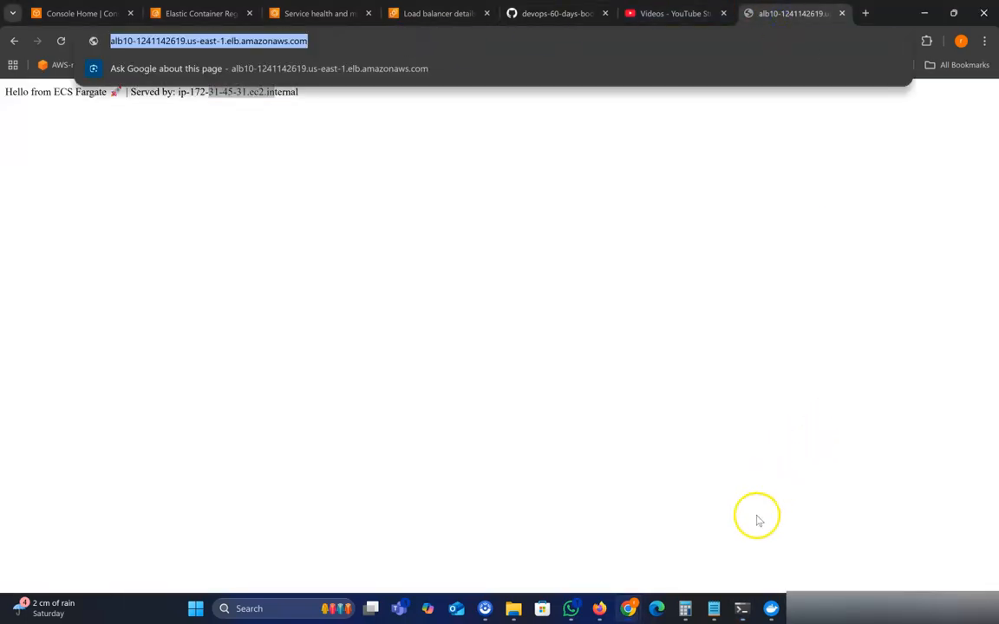
click(741, 609)
key(ctrl+v)
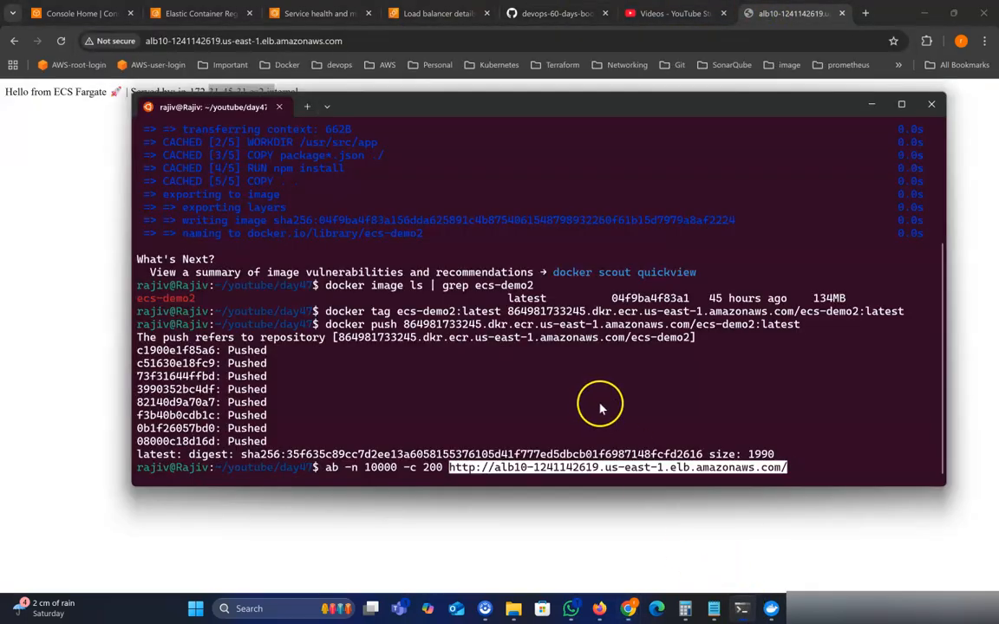
key(Right)
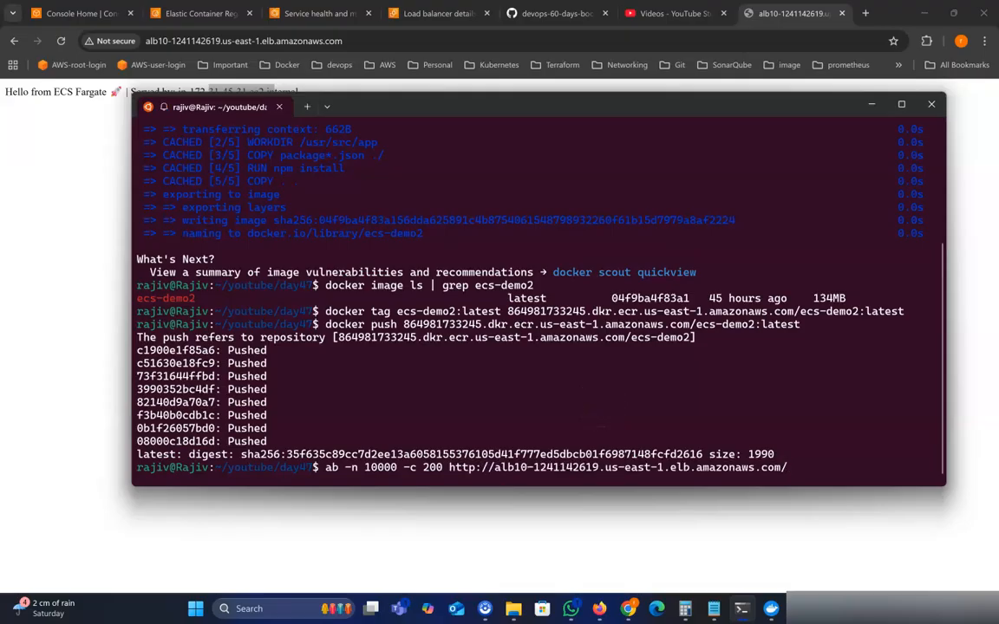
key(Return)
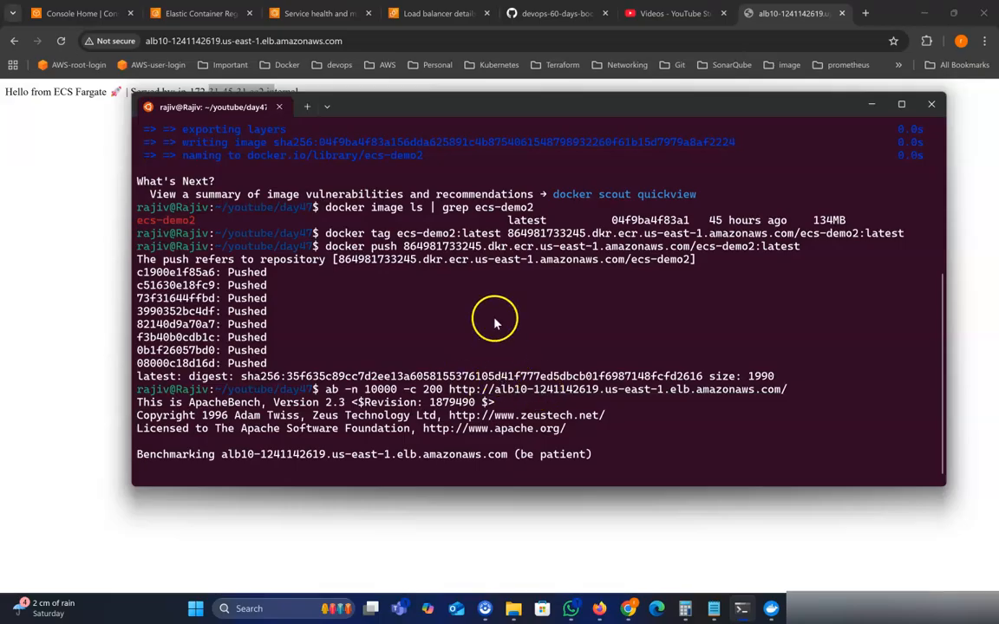
Switch to the cluster-10 service page in the browser and examine its status, load balancer health, and CPU and memory utilization graphs
click(334, 14)
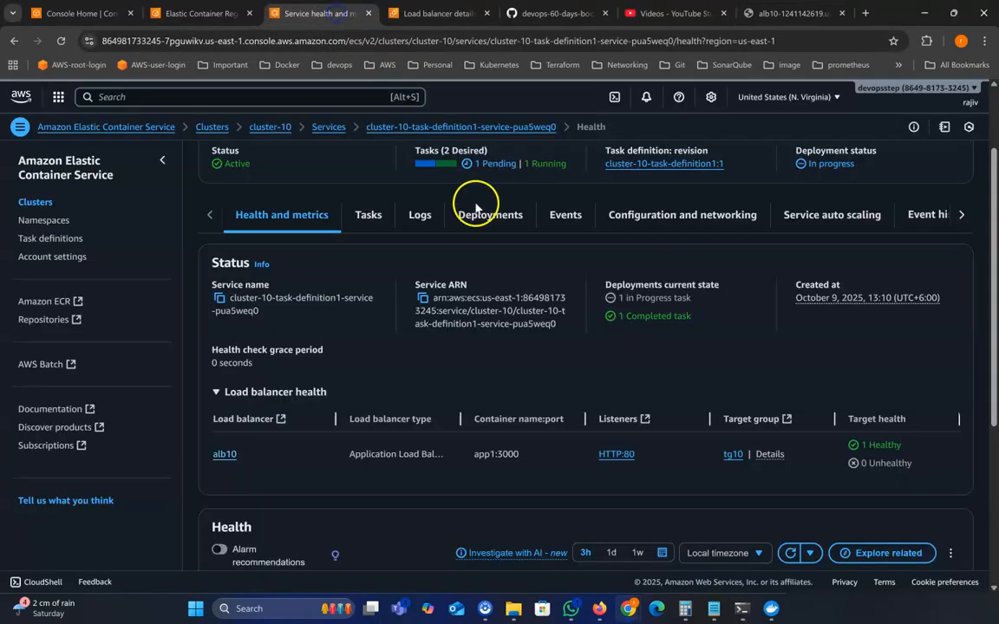
scroll(535, 312, down, 3)
scroll(330, 274, up, 3)
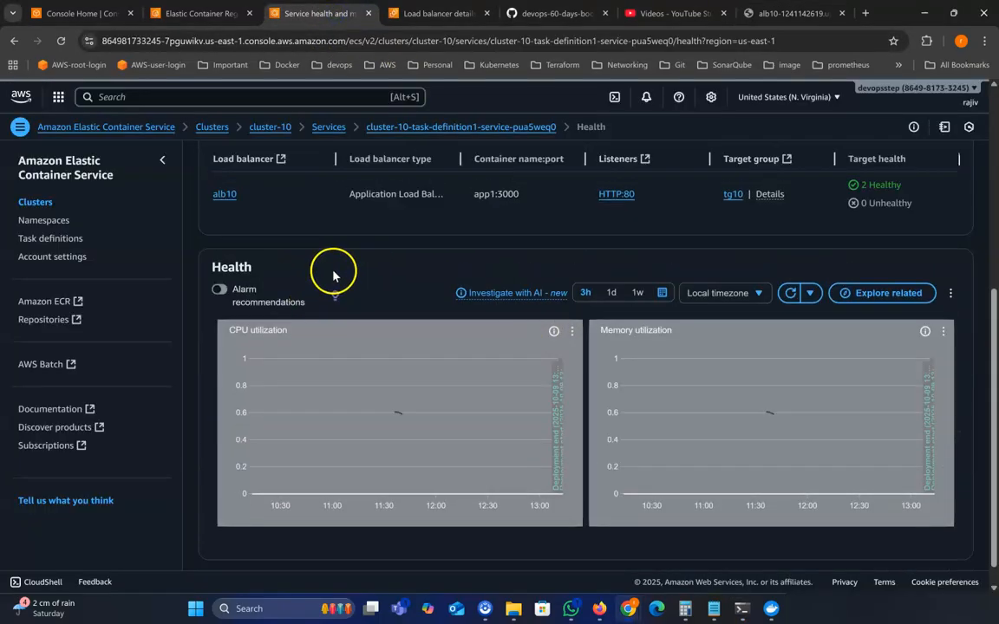
scroll(346, 292, up, 1)
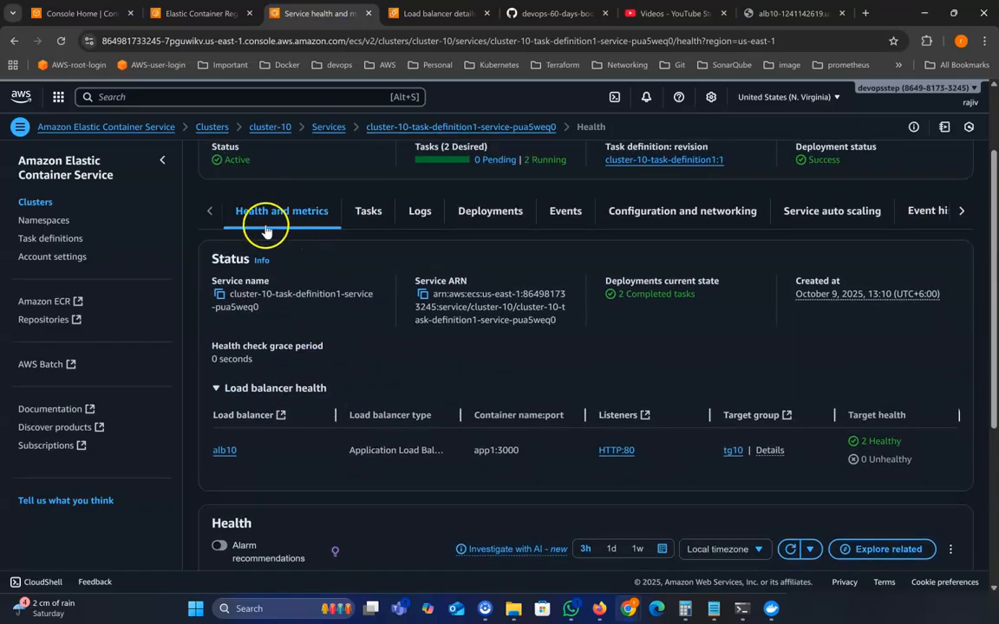
scroll(519, 430, down, 3)
scroll(423, 459, down, 1)
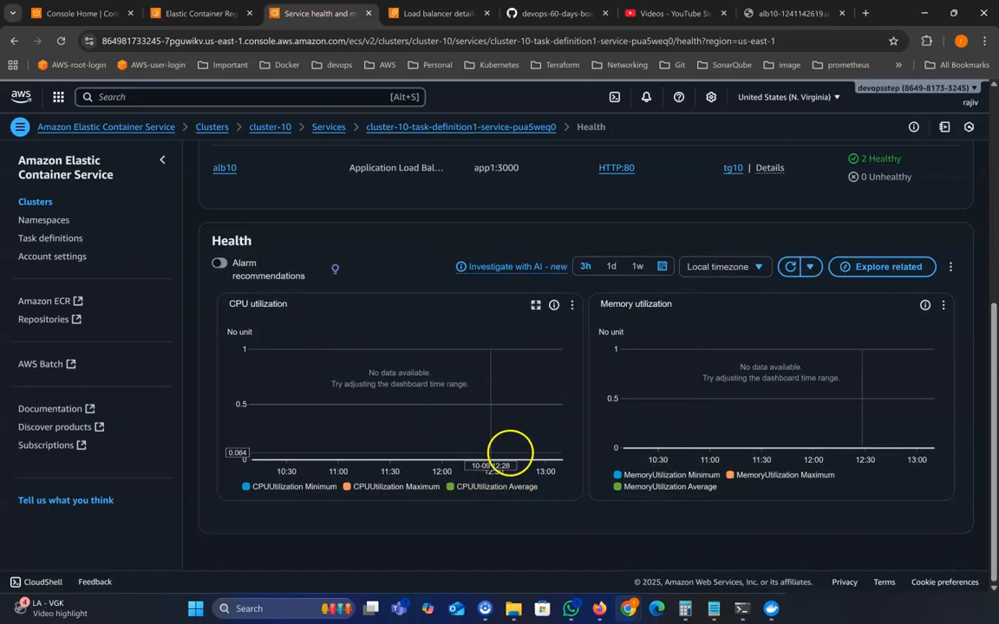
scroll(520, 451, up, 2)
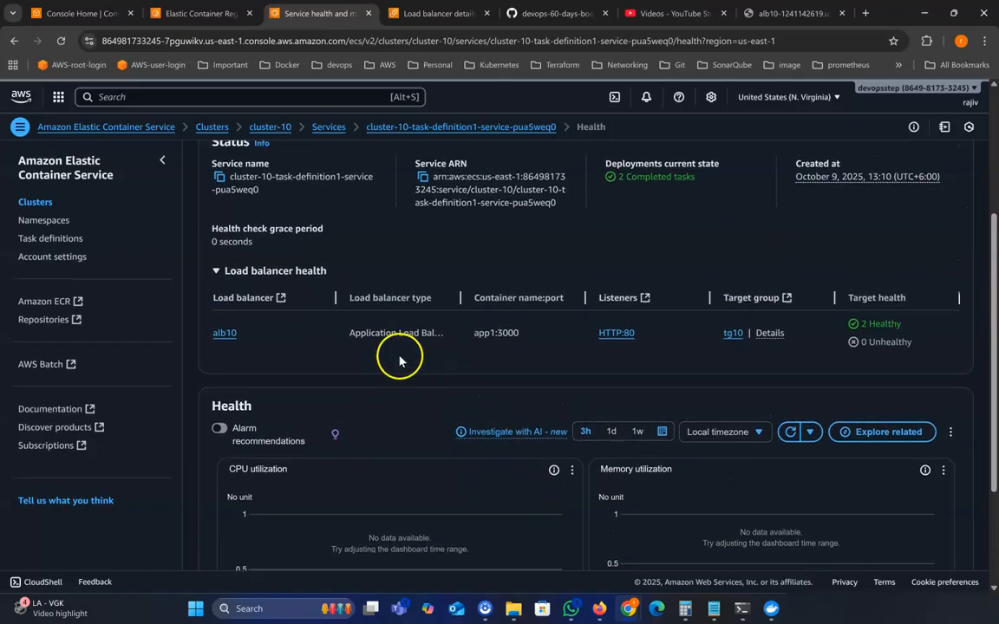
scroll(398, 355, up, 1)
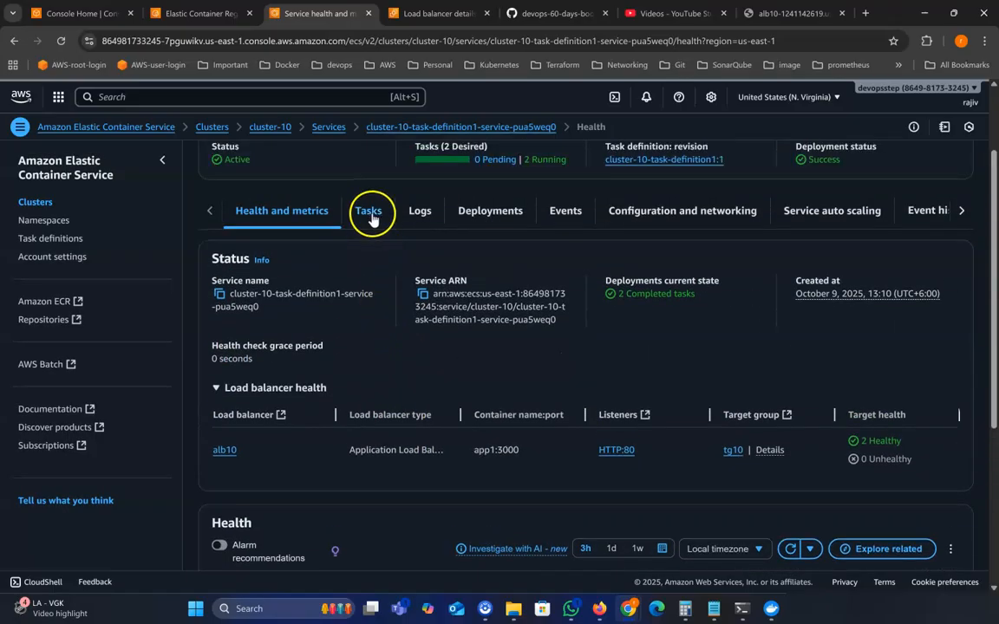
Review the service's tasks, including their launch type, CPU and memory columns, and read the log messages of container app1
click(390, 218)
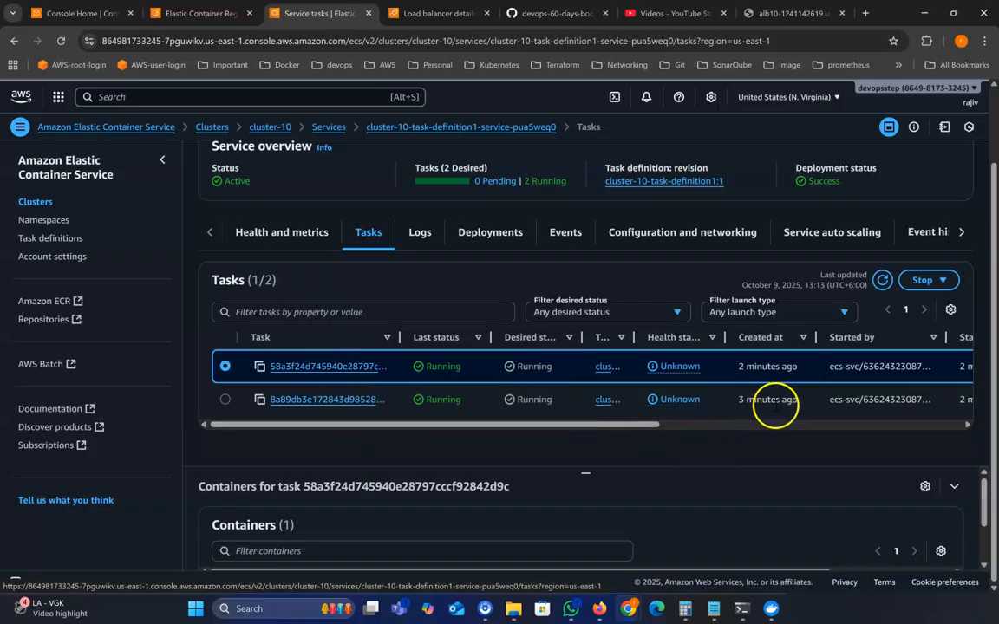
drag(620, 429, 928, 445)
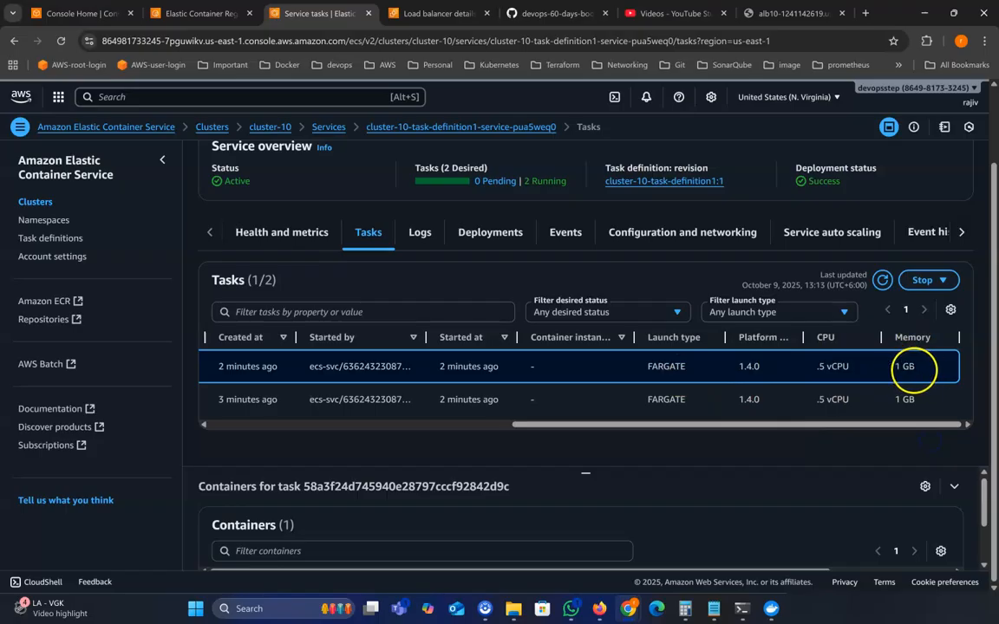
mouse_move(865, 424)
mouse_down()
mouse_move(508, 439)
mouse_move(424, 252)
mouse_up()
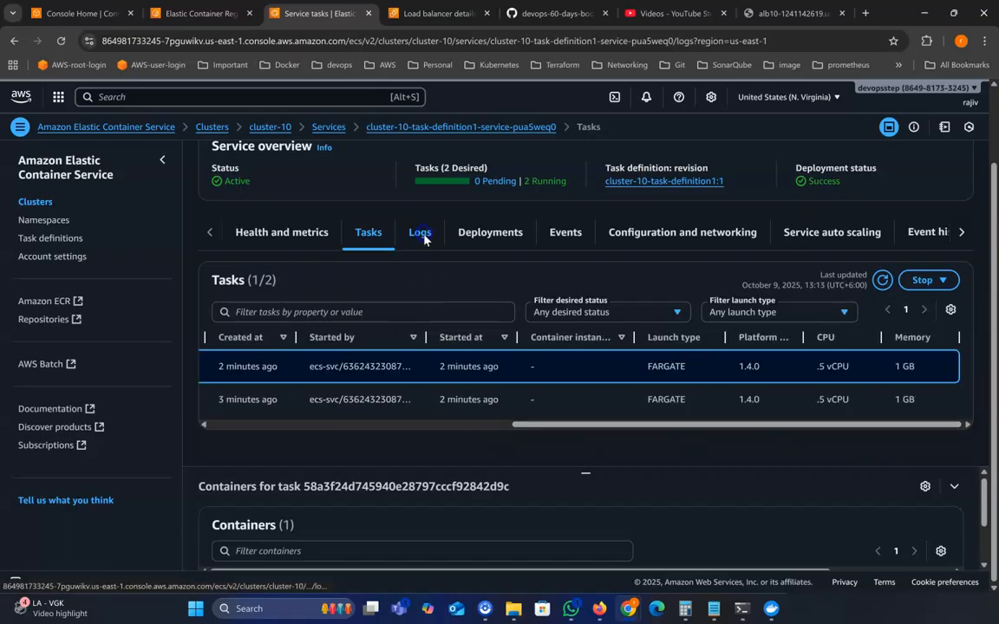
click(424, 234)
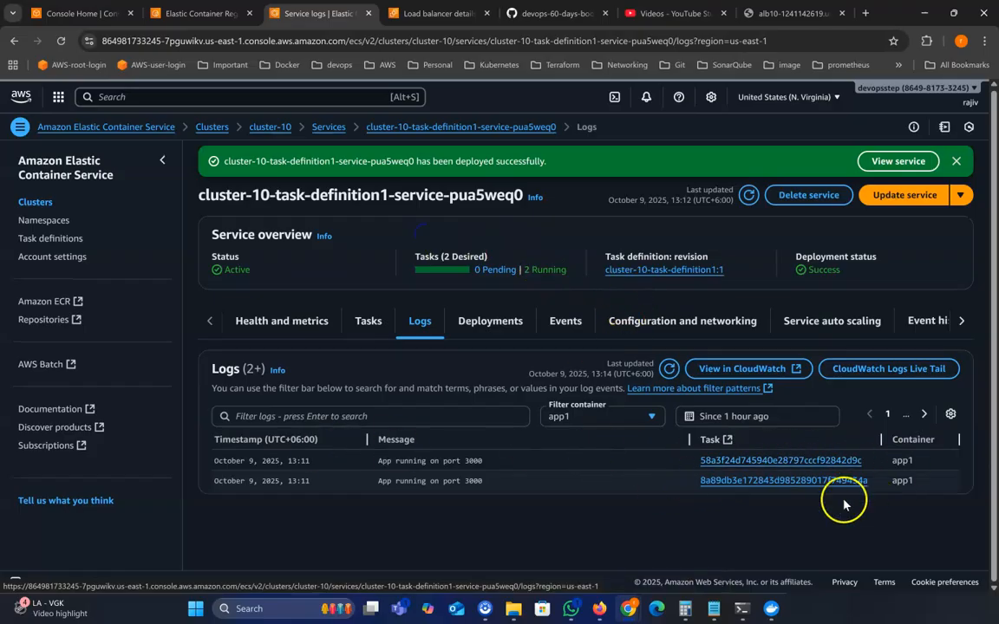
mouse_move(378, 461)
mouse_down()
mouse_move(495, 463)
mouse_move(373, 482)
mouse_up()
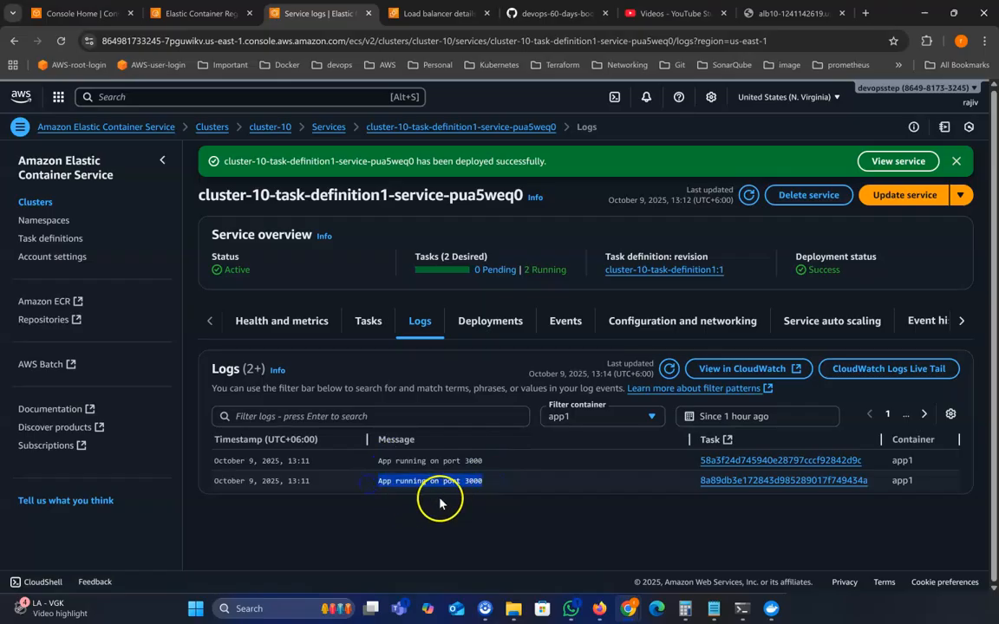
Open the service's deployments and check the last deployment's status, duration and service revisions
click(487, 322)
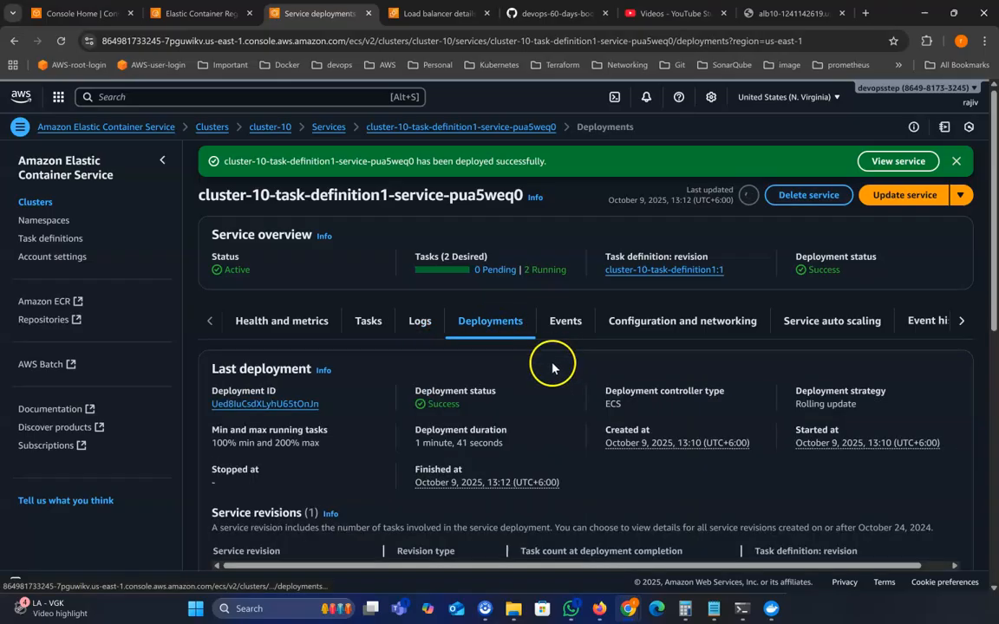
scroll(552, 368, down, 1)
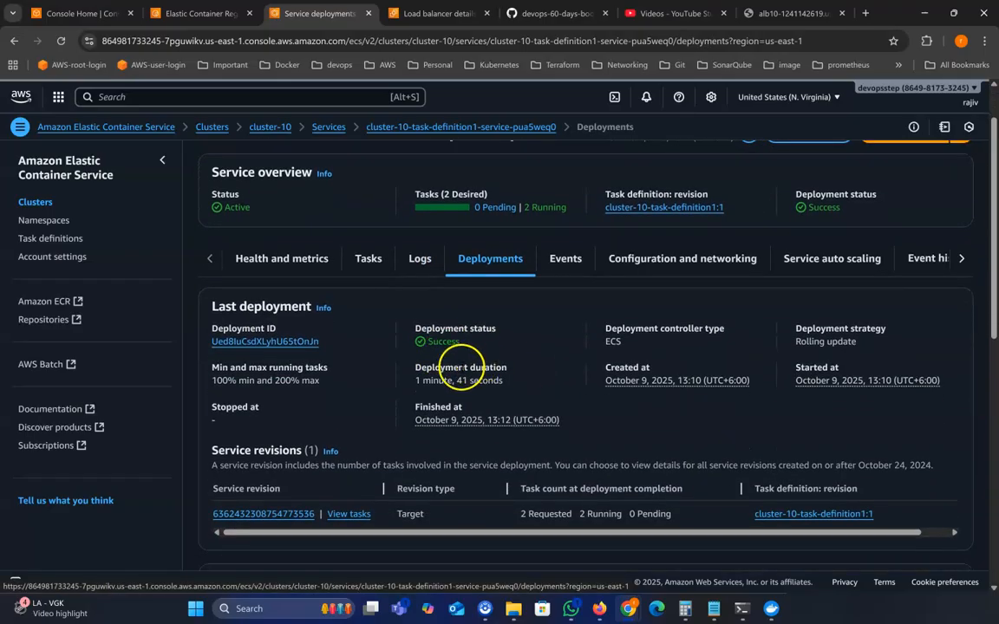
scroll(424, 419, down, 1)
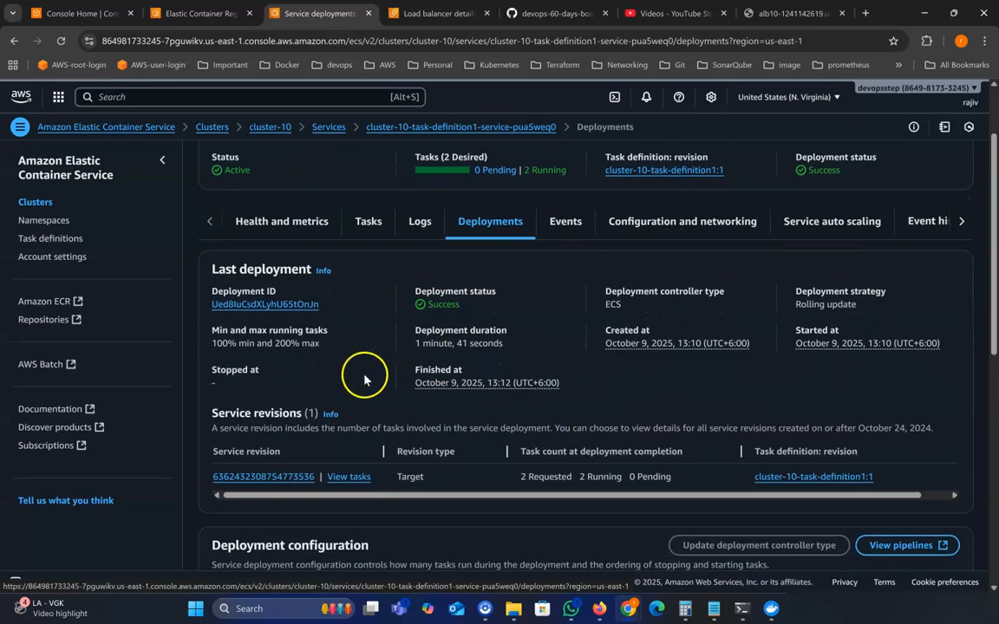
drag(457, 303, 428, 304)
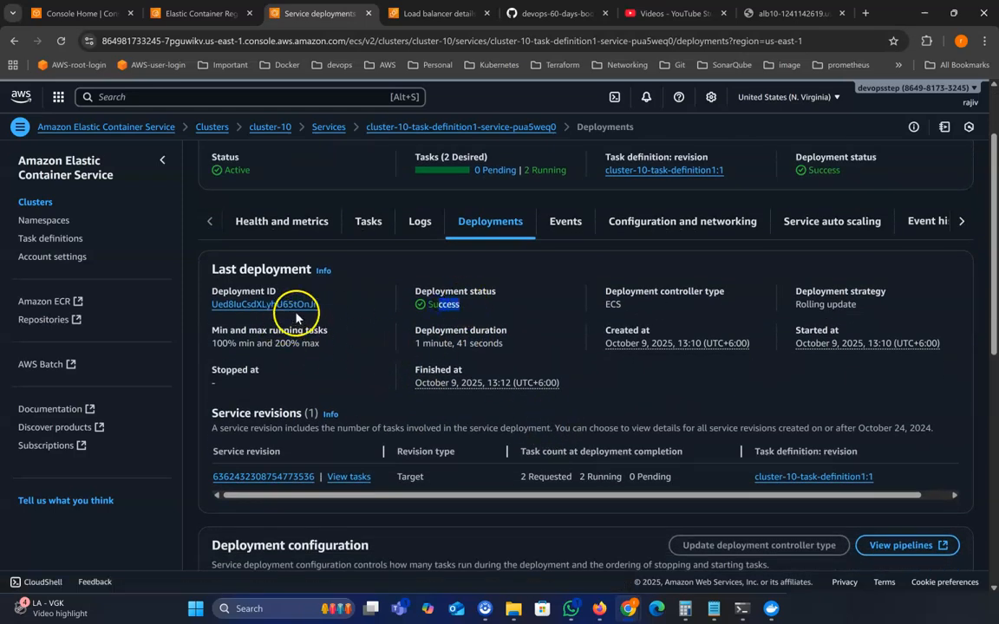
Review the service revisions, the deployment configuration and the service deployments list
scroll(384, 395, down, 1)
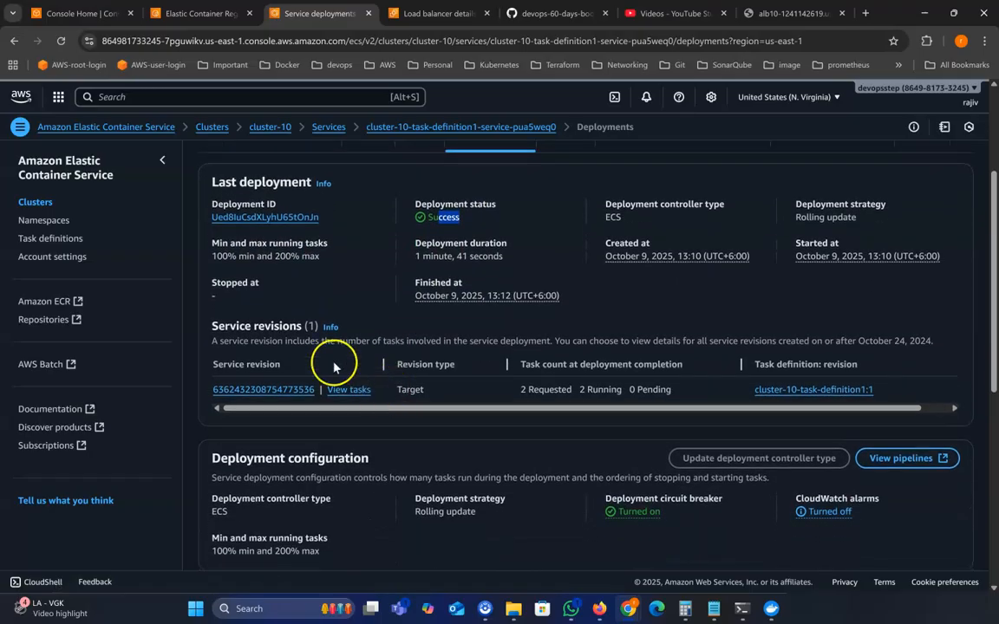
drag(245, 326, 301, 326)
scroll(546, 447, down, 2)
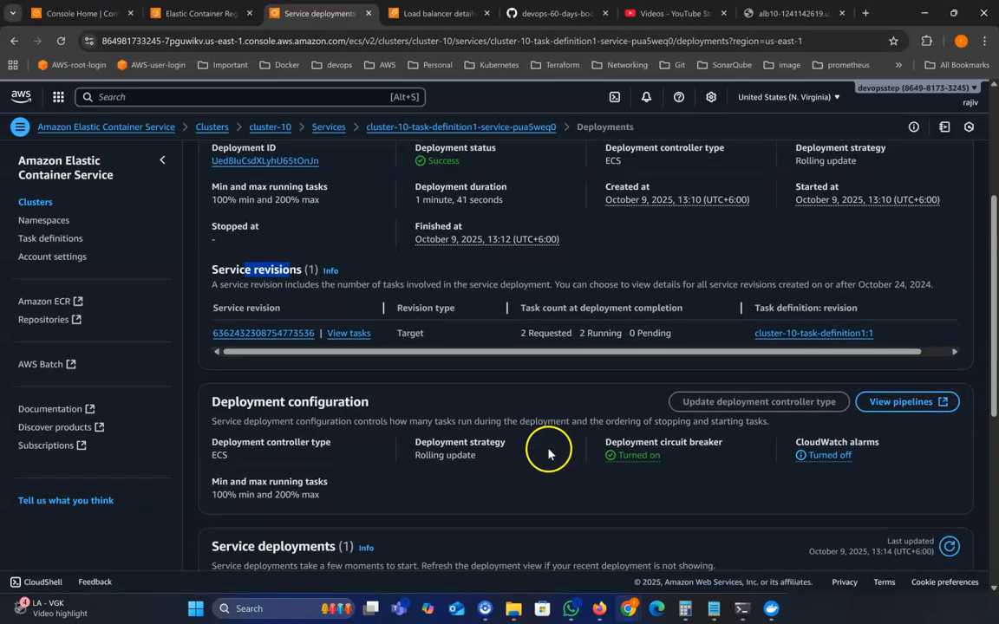
scroll(537, 455, down, 1)
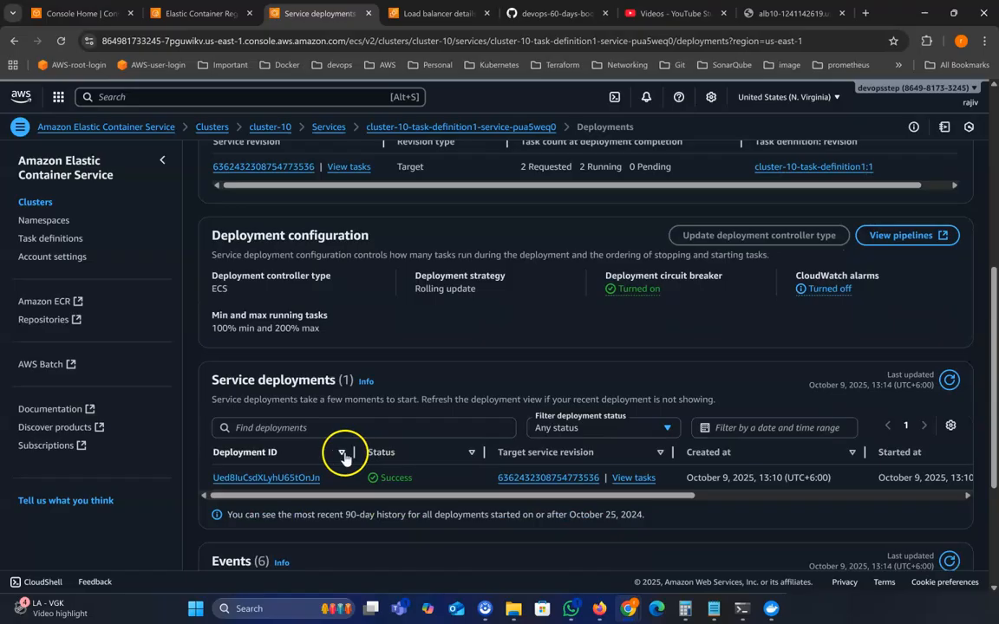
scroll(322, 463, down, 3)
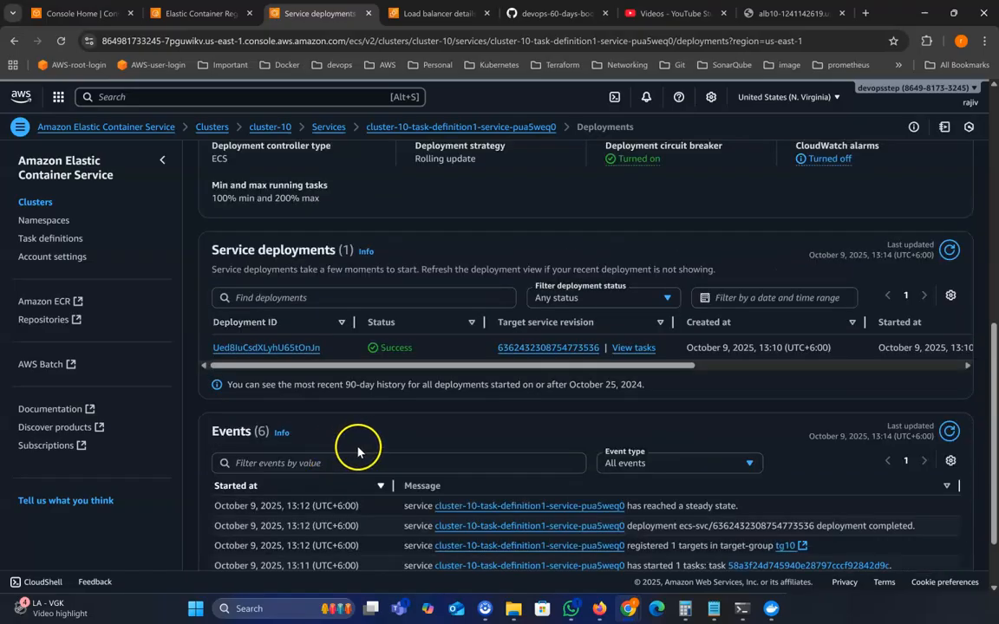
Read the deployment's event messages in order from the first started task to the latest entry
double_click(217, 347)
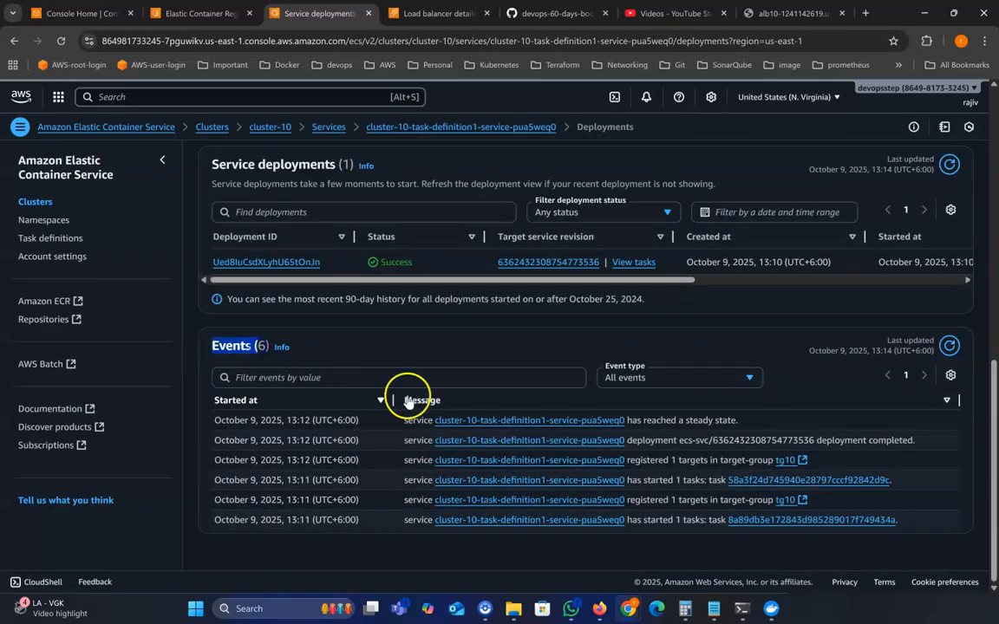
drag(629, 520, 718, 520)
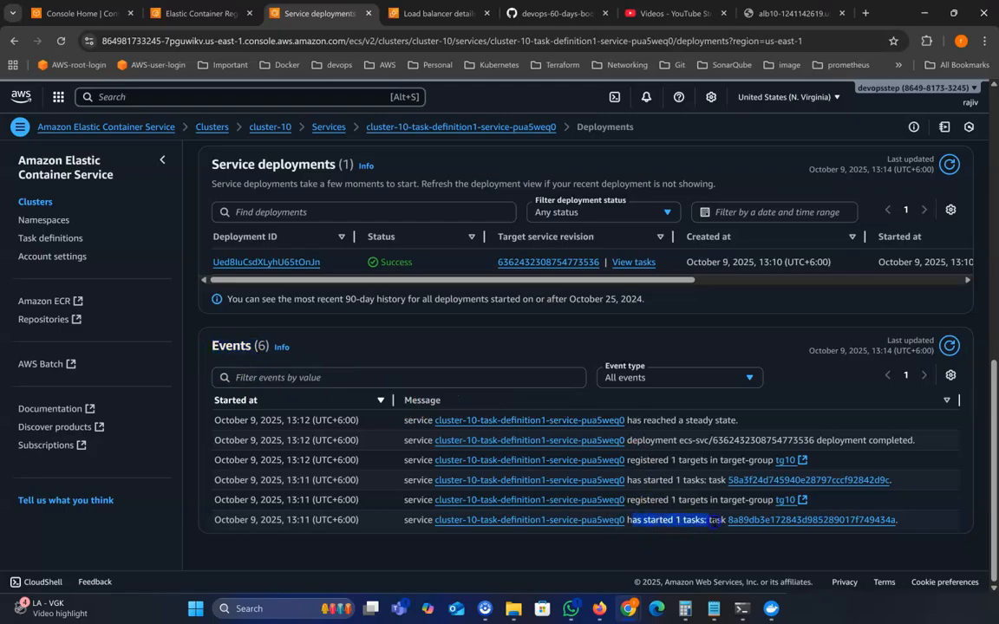
click(662, 522)
drag(630, 500, 767, 501)
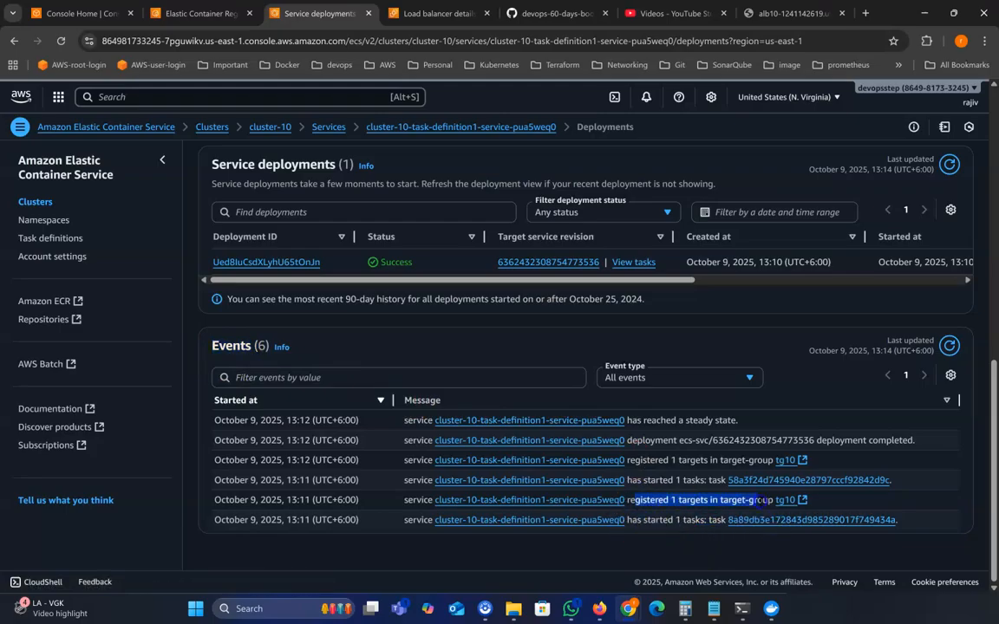
drag(638, 480, 725, 480)
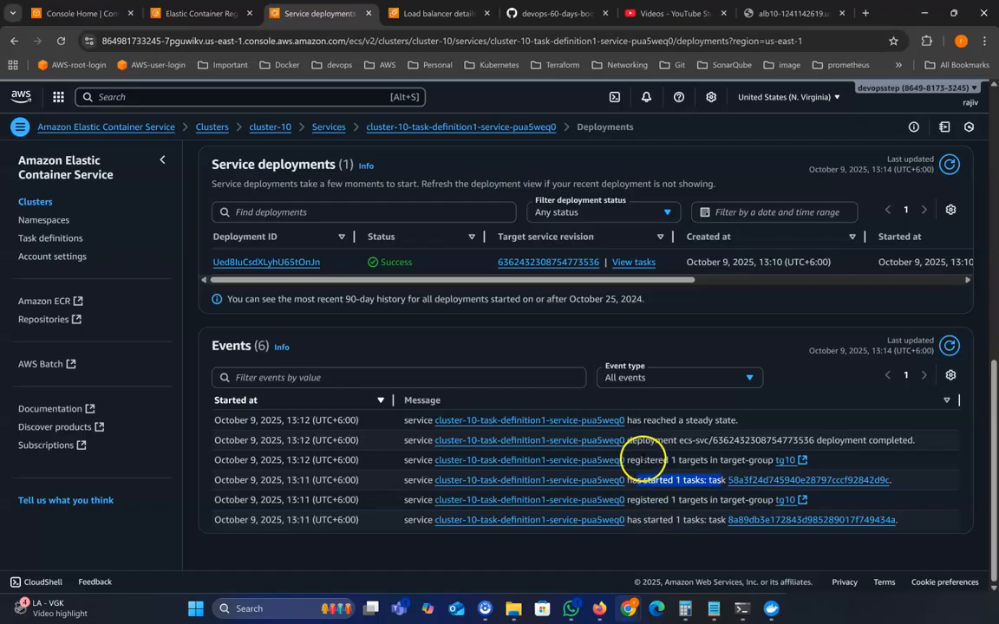
drag(655, 439, 904, 440)
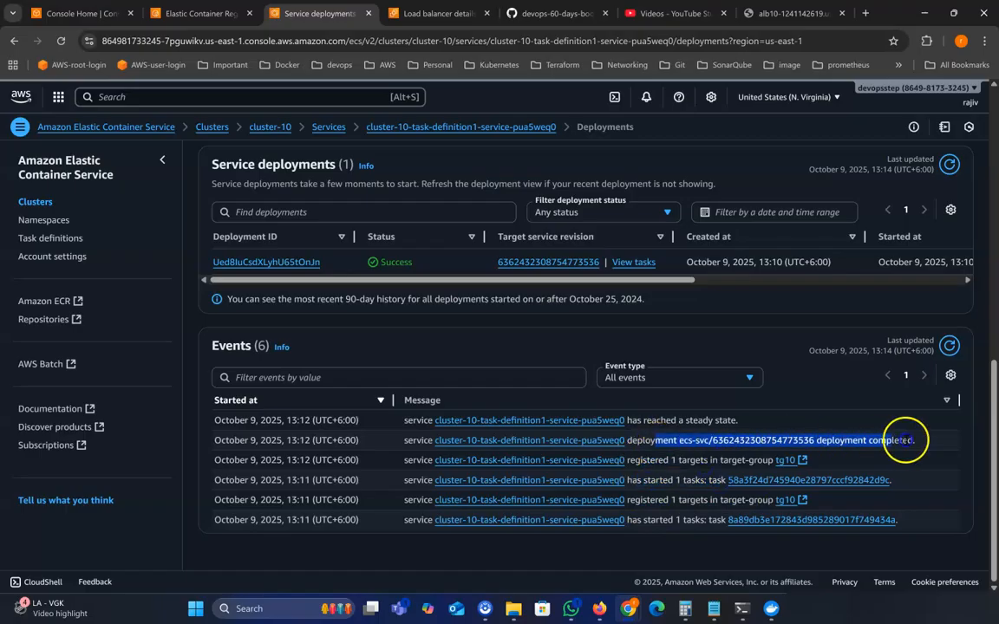
drag(642, 420, 735, 420)
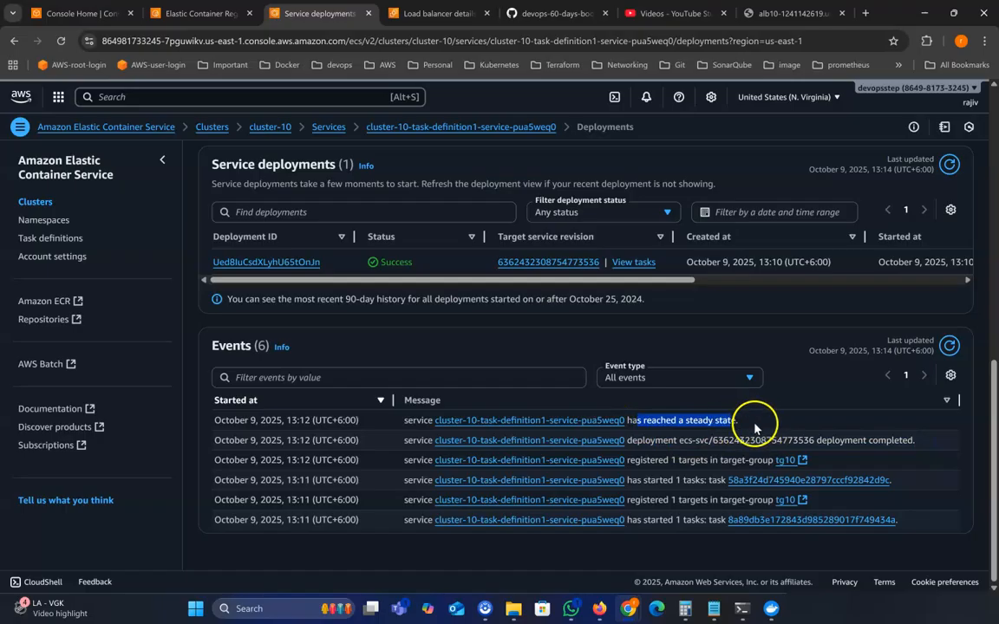
Open the service's dedicated events view and look over all its event messages
scroll(598, 417, up, 2)
scroll(510, 355, up, 5)
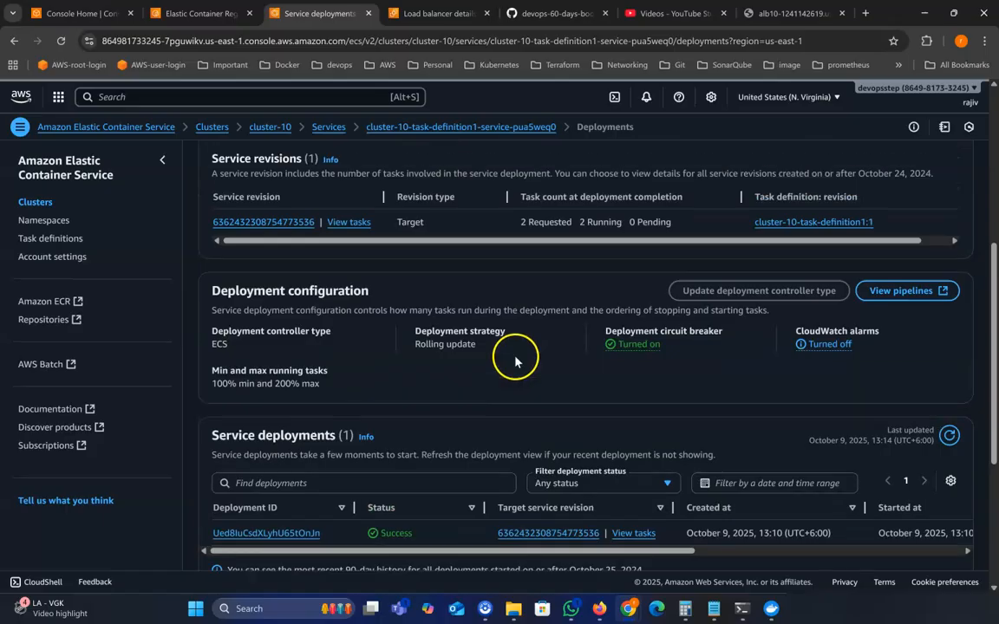
scroll(514, 361, up, 2)
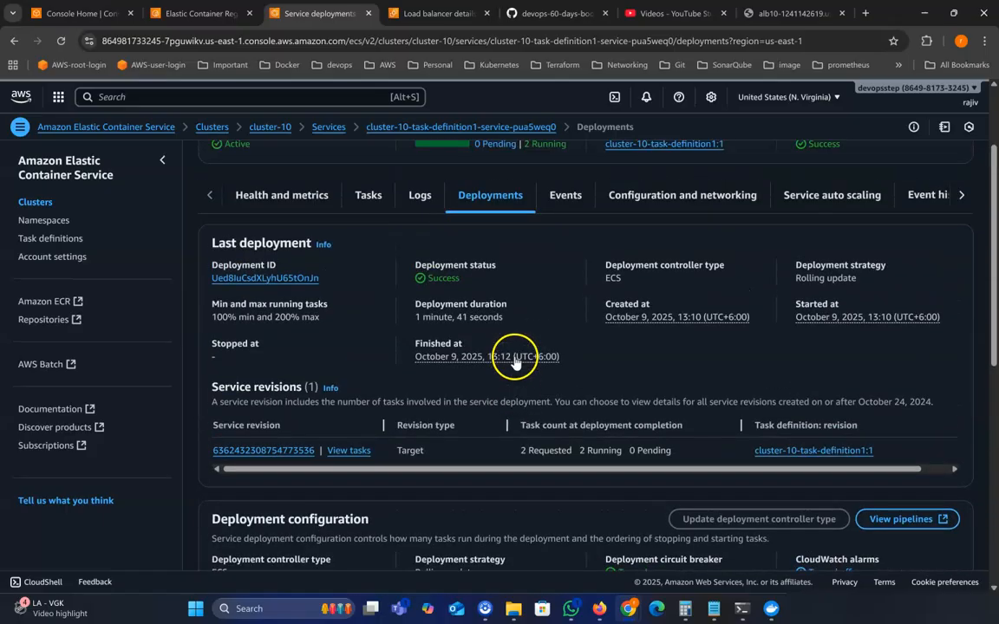
click(566, 197)
drag(897, 524, 740, 431)
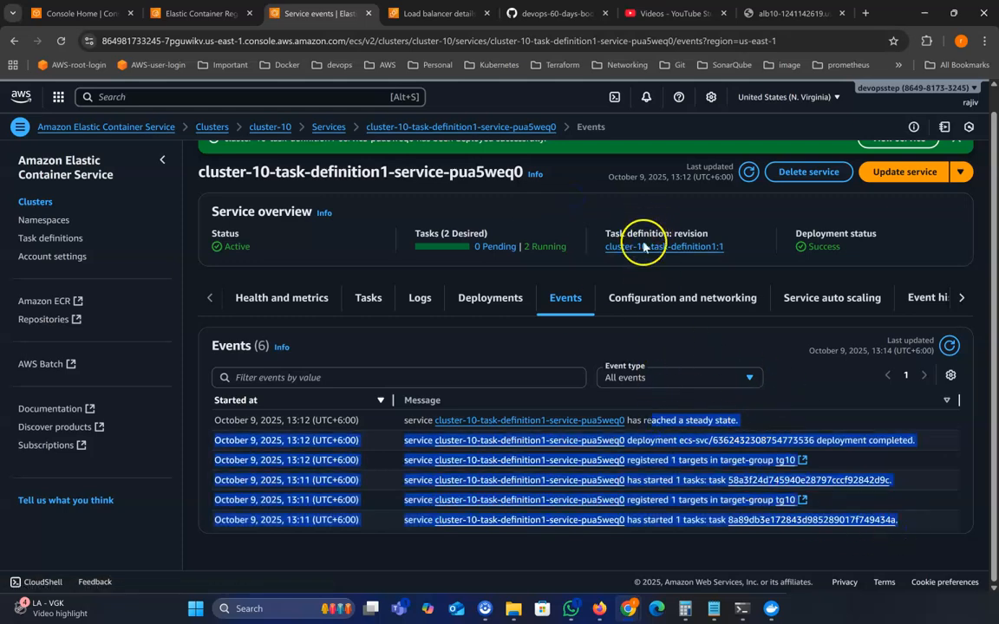
Open the service's configuration and networking details and examine the service configuration, especially its CloudFormation stack
scroll(643, 174, up, 1)
click(669, 323)
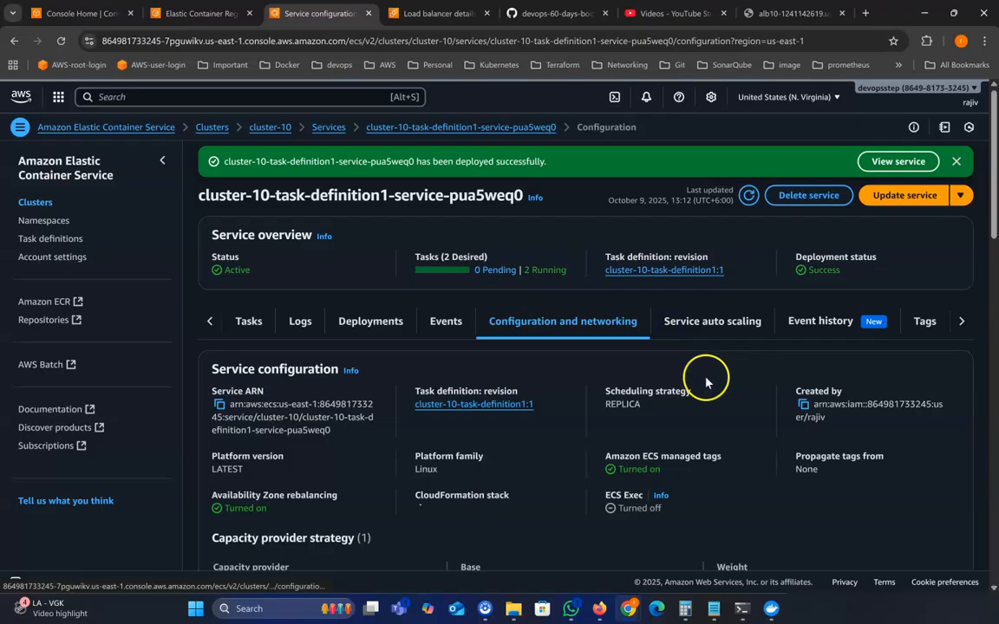
scroll(698, 379, down, 2)
scroll(695, 382, down, 2)
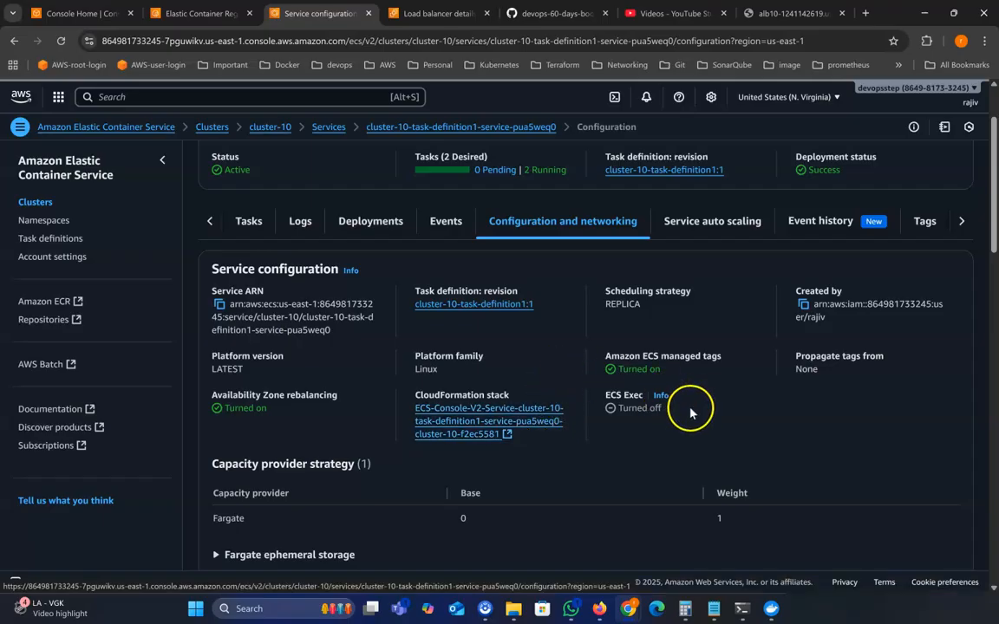
scroll(519, 419, down, 1)
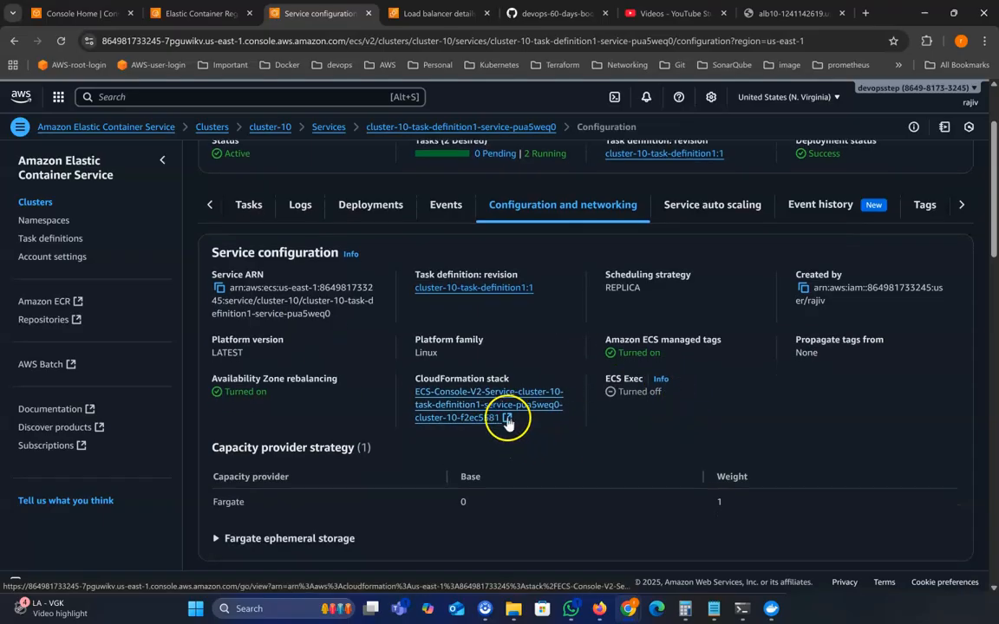
drag(415, 374, 512, 375)
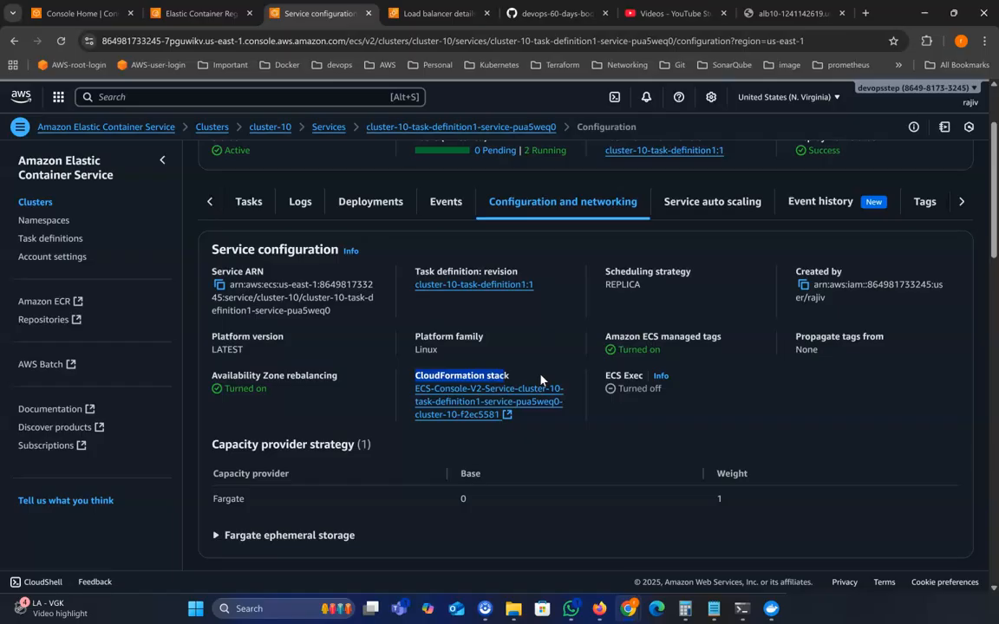
click(422, 378)
click(516, 378)
double_click(425, 377)
click(482, 381)
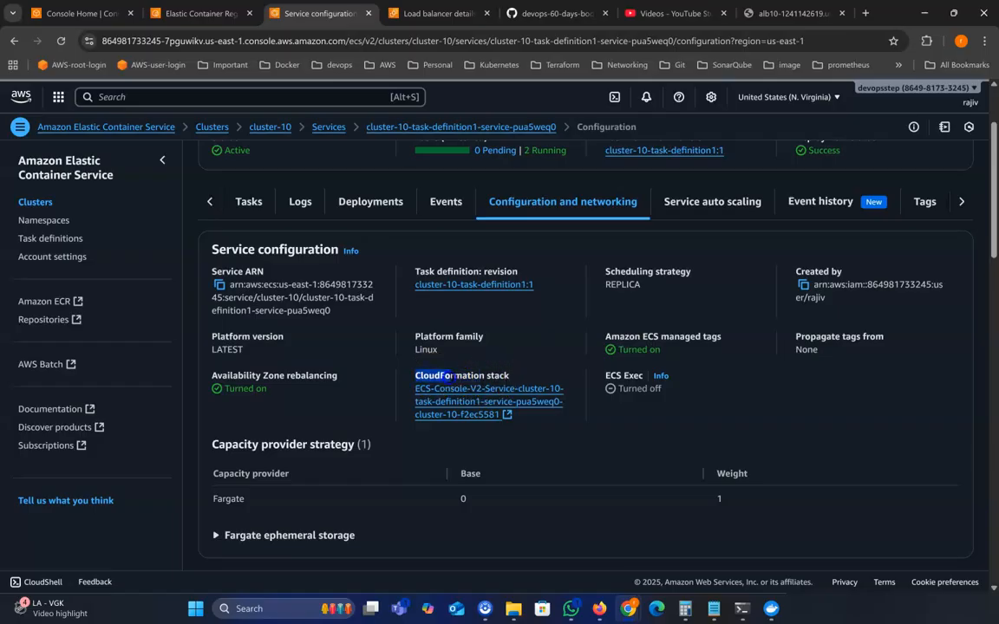
click(522, 377)
drag(416, 375, 476, 375)
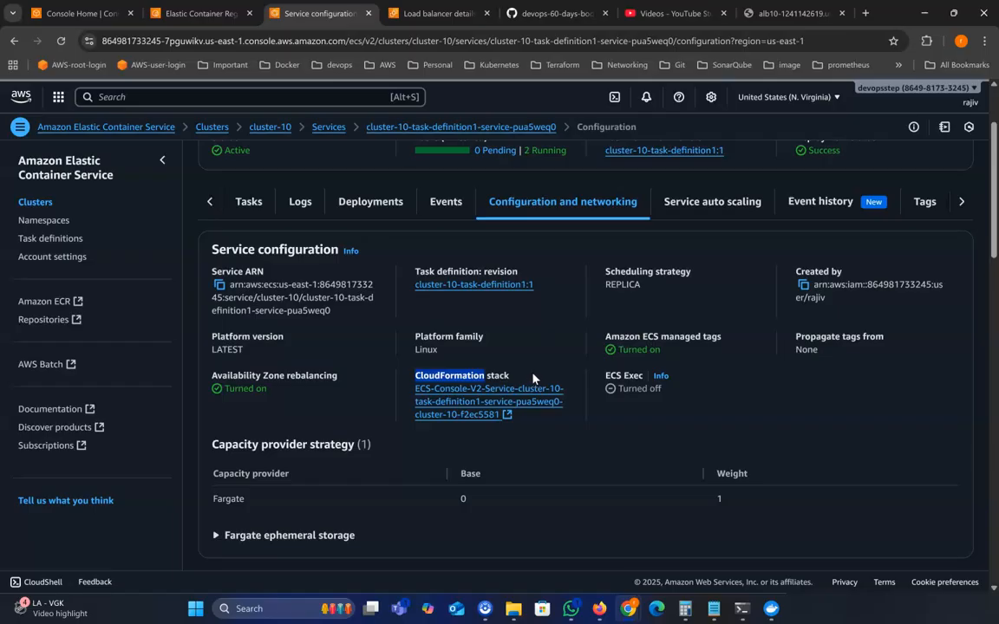
click(436, 375)
click(526, 375)
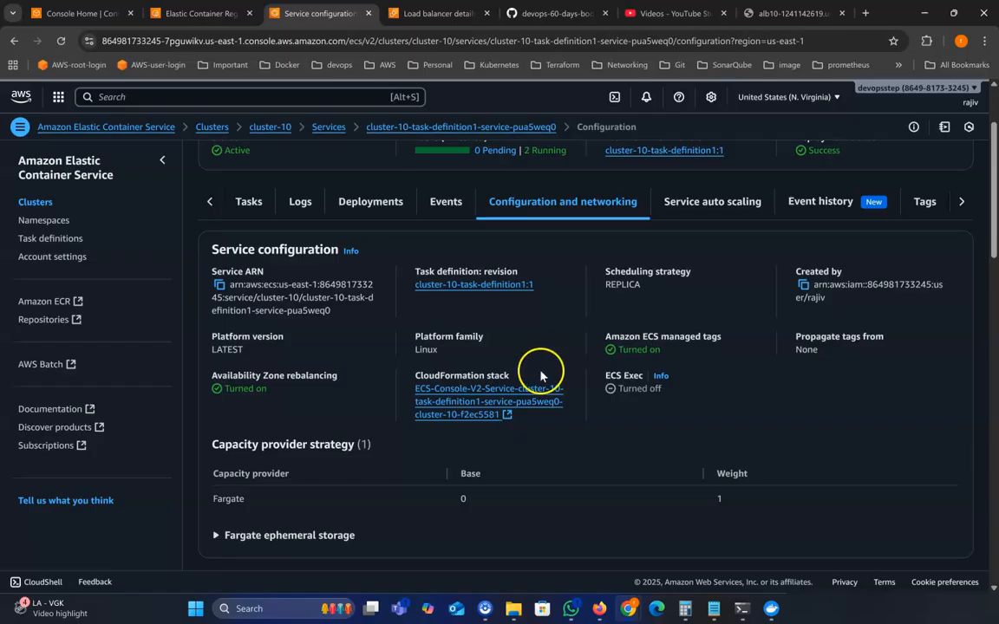
Open the service's linked CloudFormation stack and review the stack list and the stack's overview
click(451, 403)
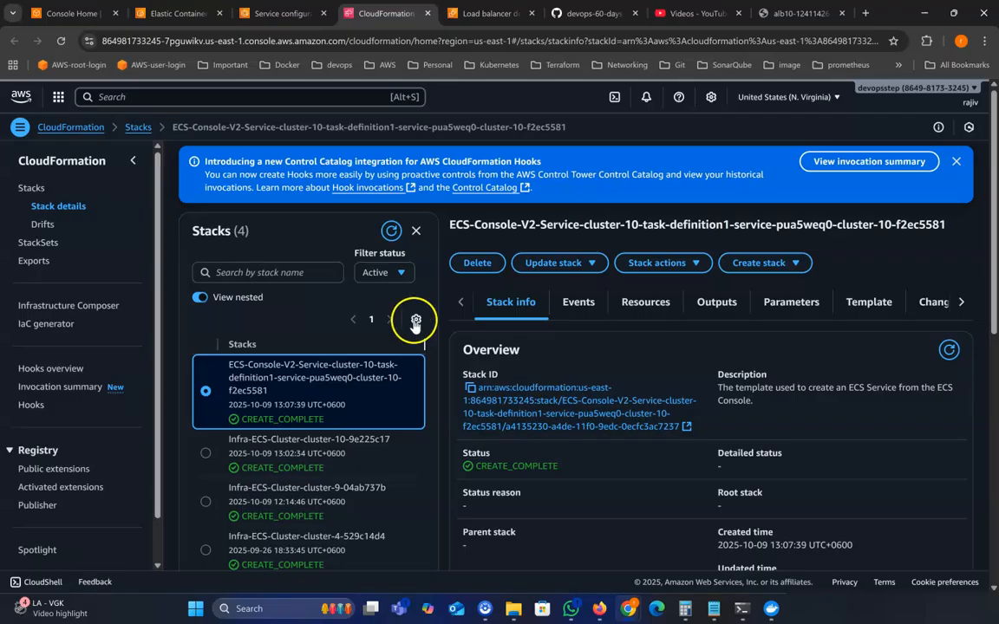
scroll(415, 328, down, 2)
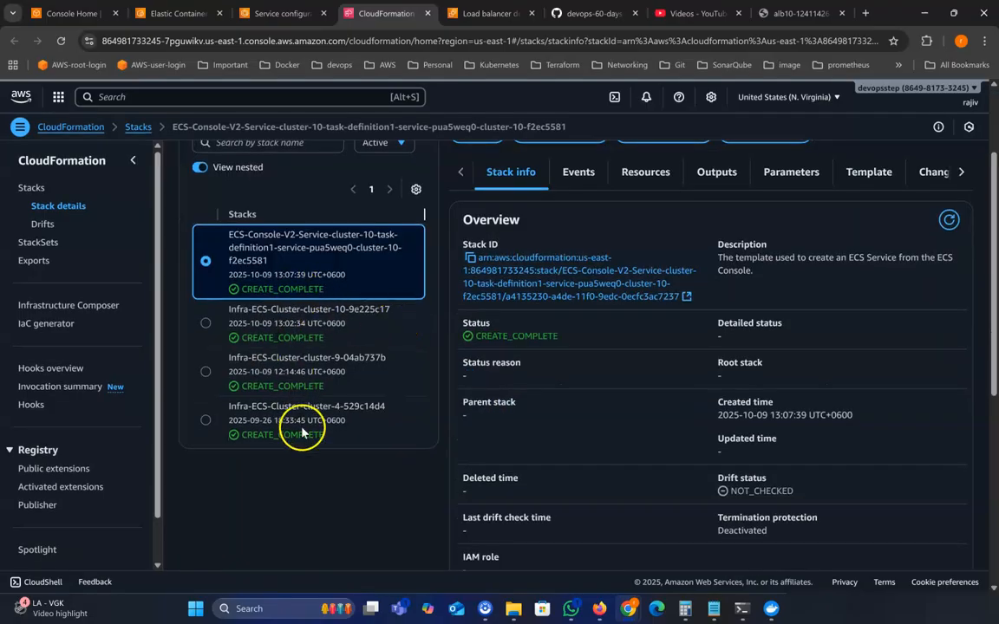
scroll(424, 399, up, 2)
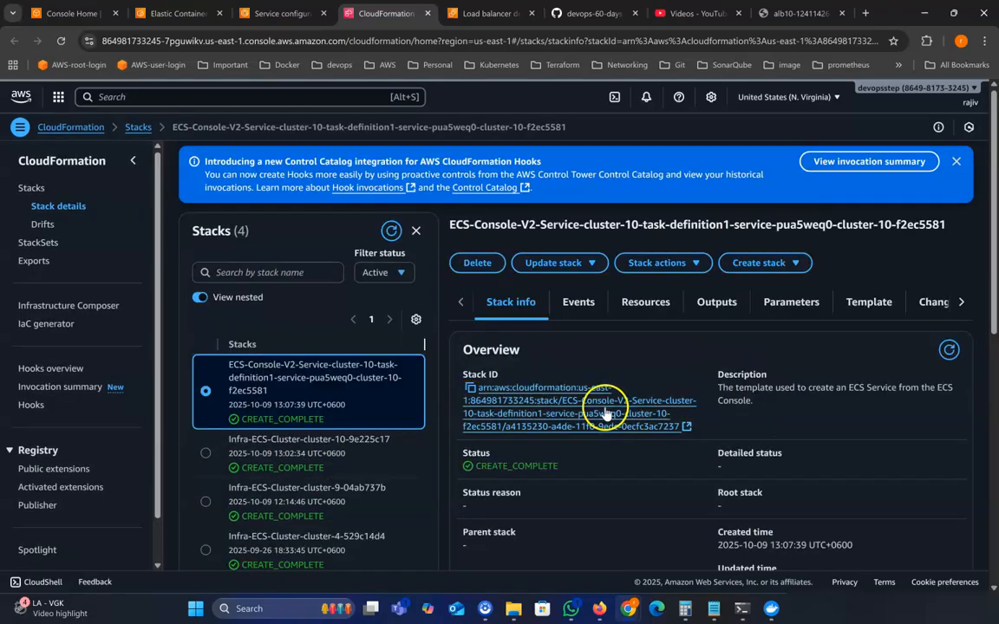
scroll(382, 421, up, 3)
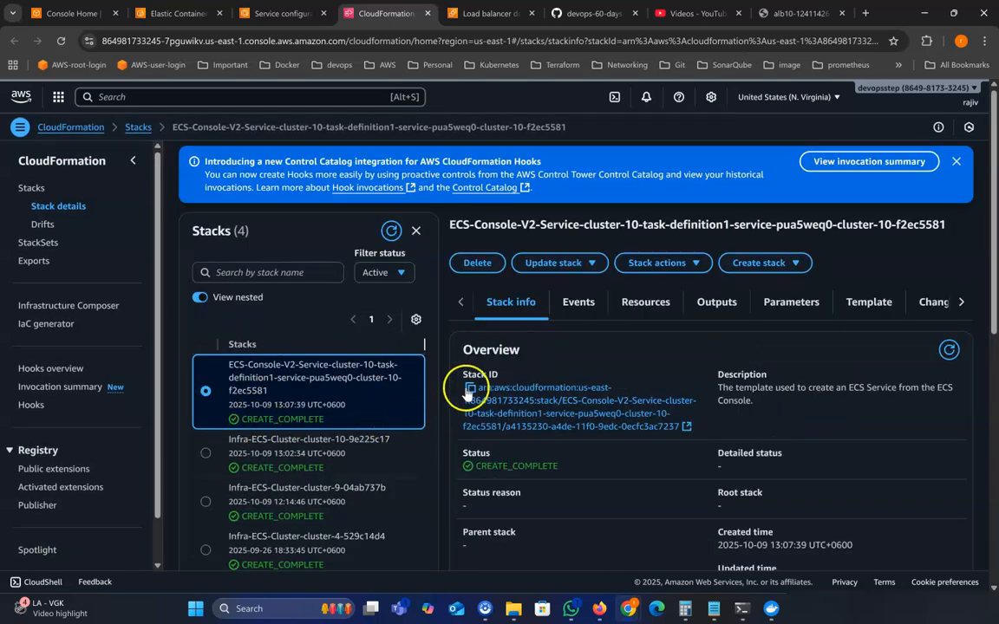
Return to the service configuration and examine its network configuration, load balancer container and port, service discovery, VPC Lattice and Auto Scaling policy
click(291, 14)
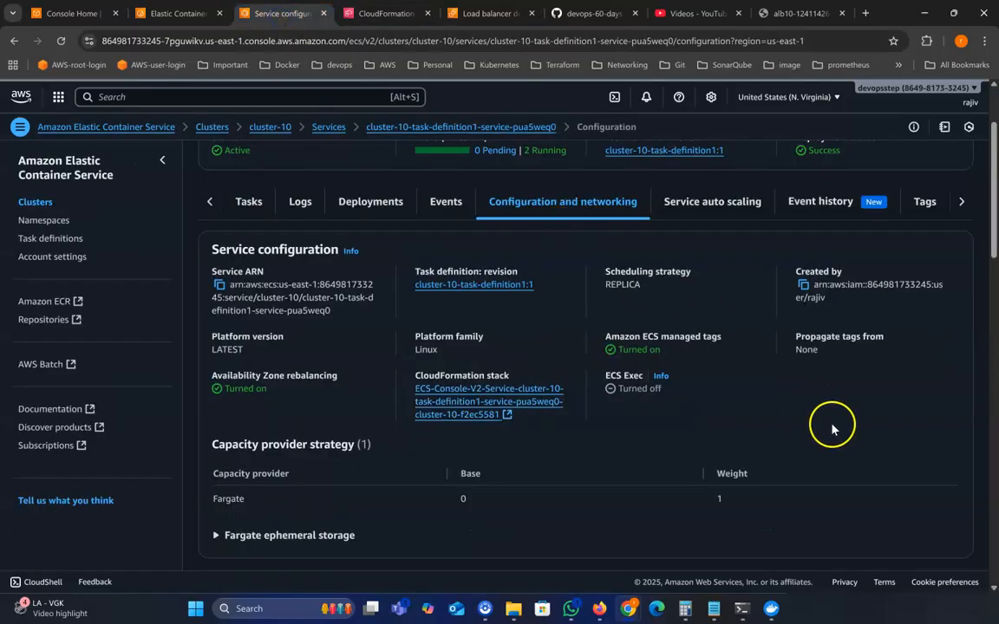
scroll(831, 428, down, 5)
scroll(827, 431, down, 2)
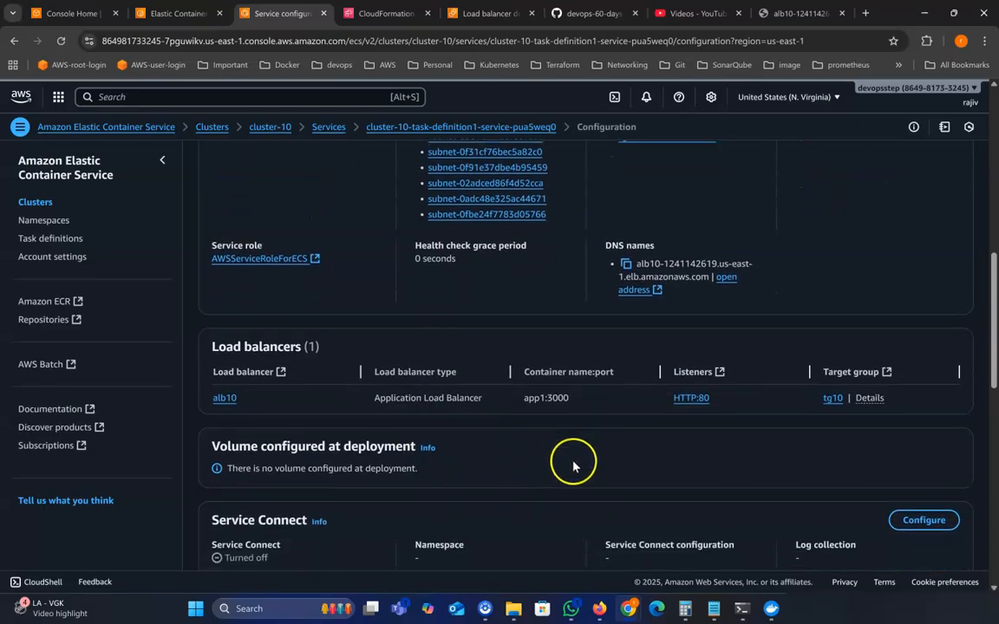
double_click(553, 396)
scroll(539, 445, down, 4)
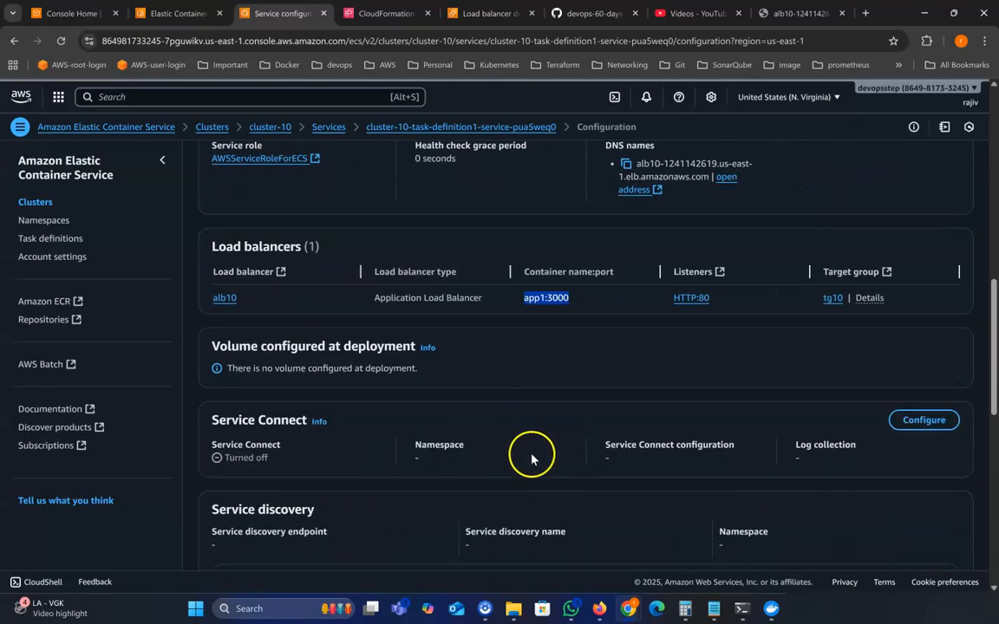
scroll(529, 461, down, 5)
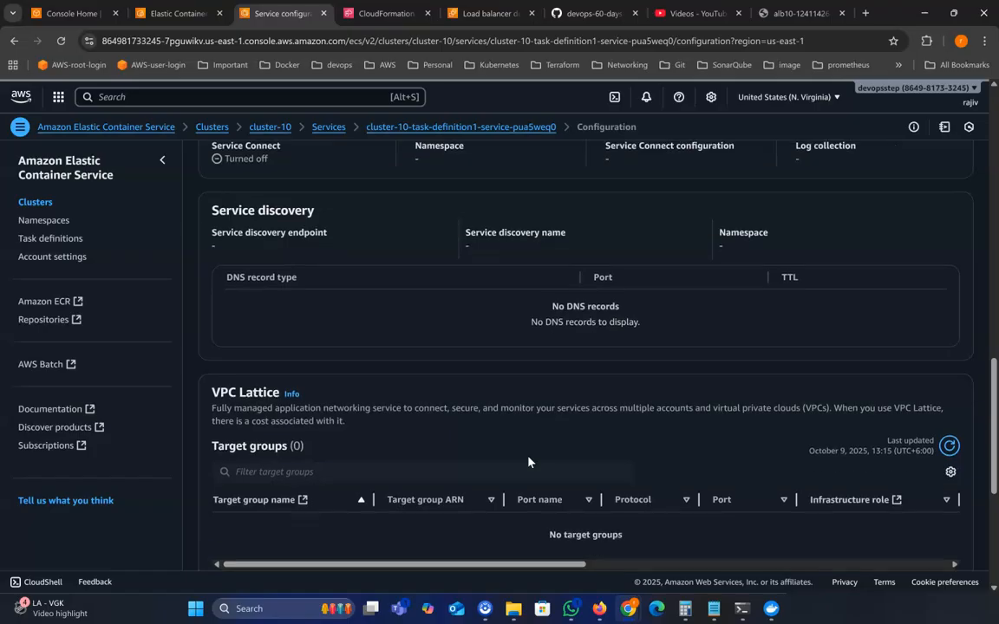
scroll(529, 462, down, 2)
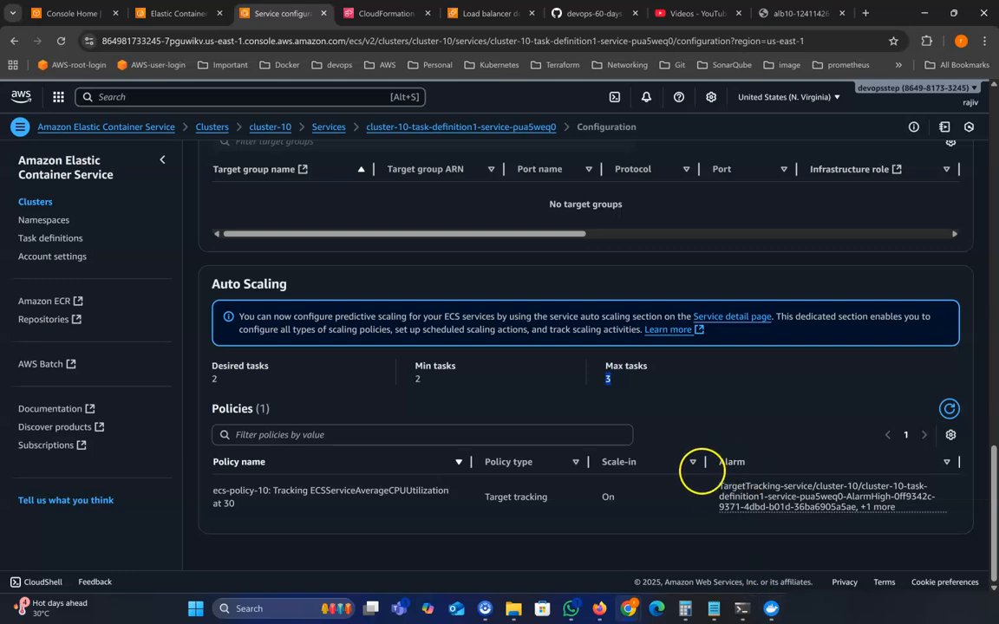
scroll(700, 476, up, 3)
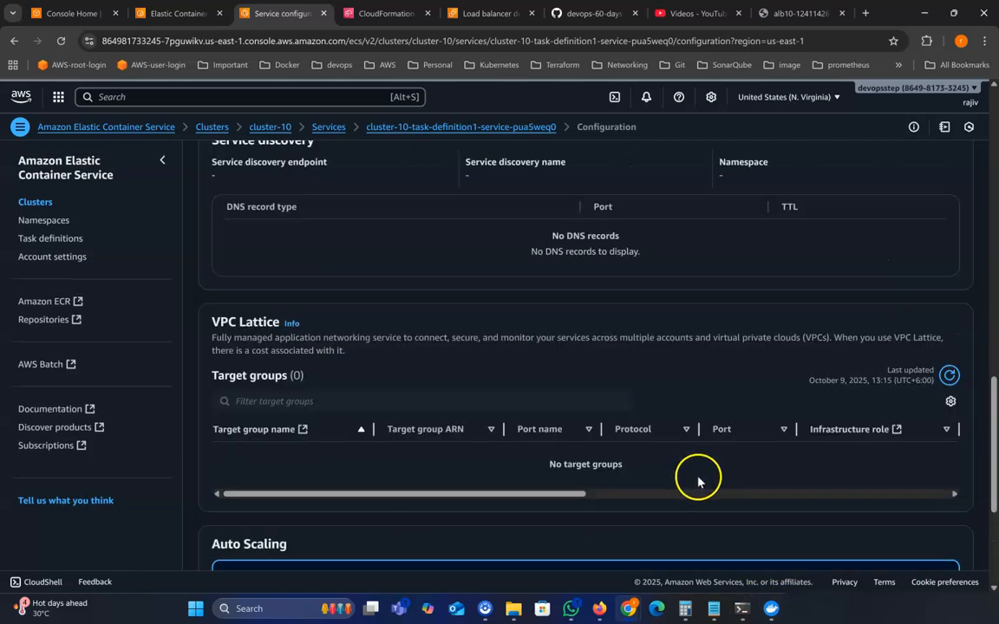
scroll(697, 481, up, 10)
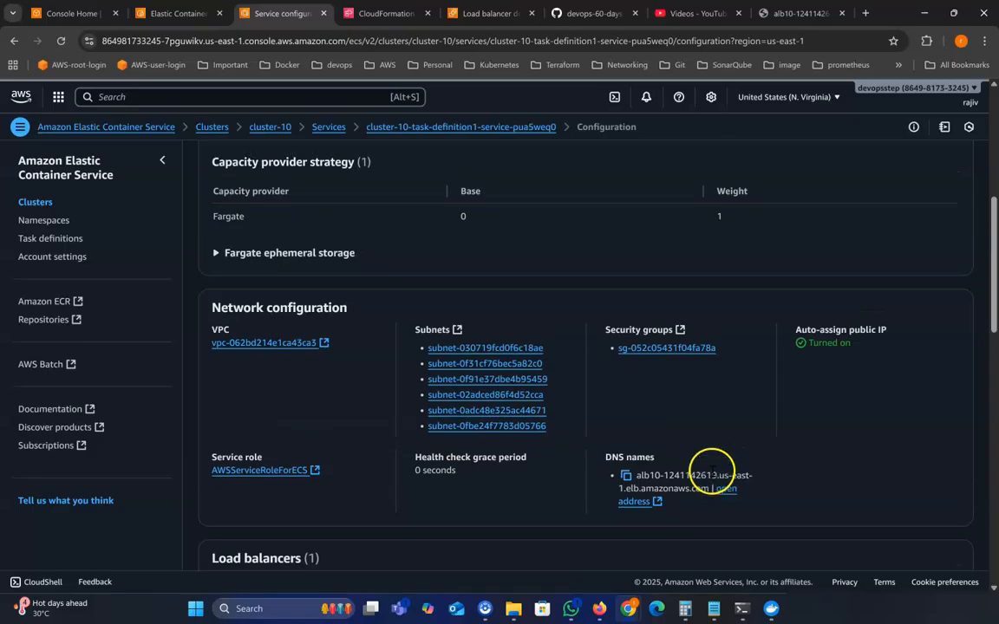
scroll(711, 472, up, 4)
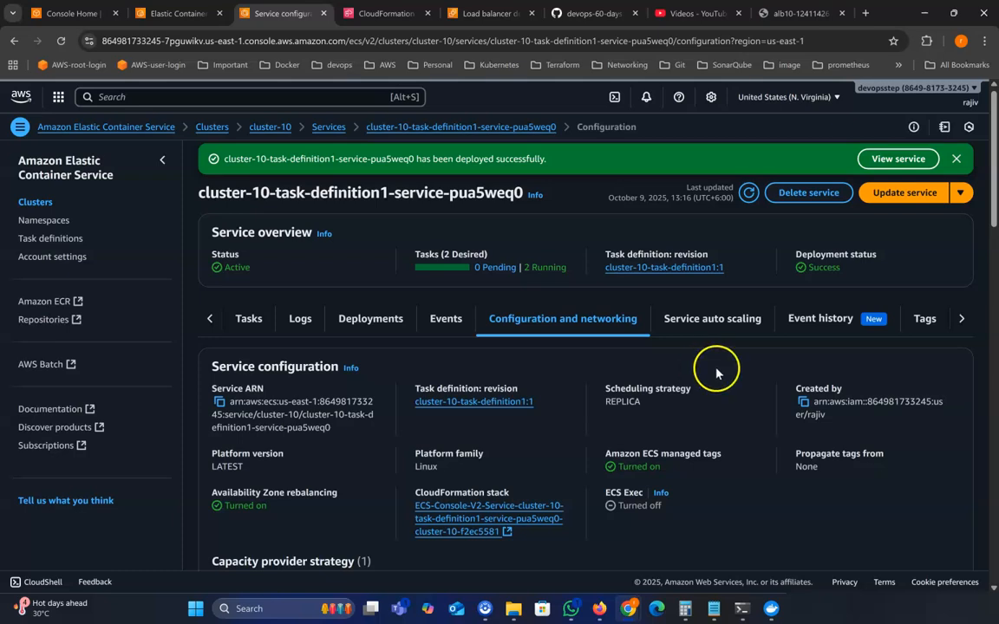
Switch to the terminal and run the earlier ab load test against the alb10 address with 10000 requests at concurrency 200
click(747, 612)
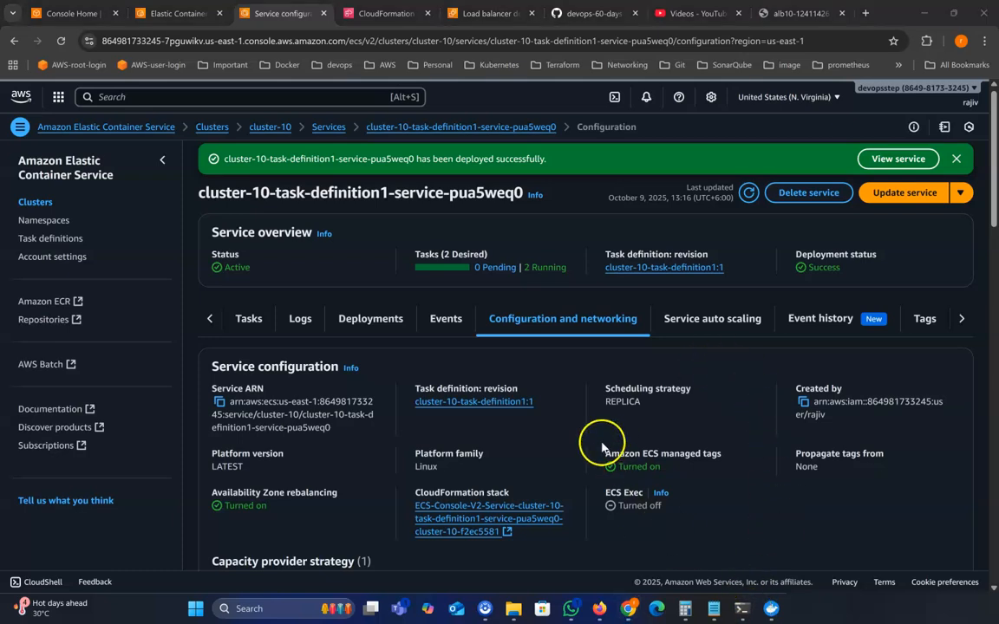
click(740, 611)
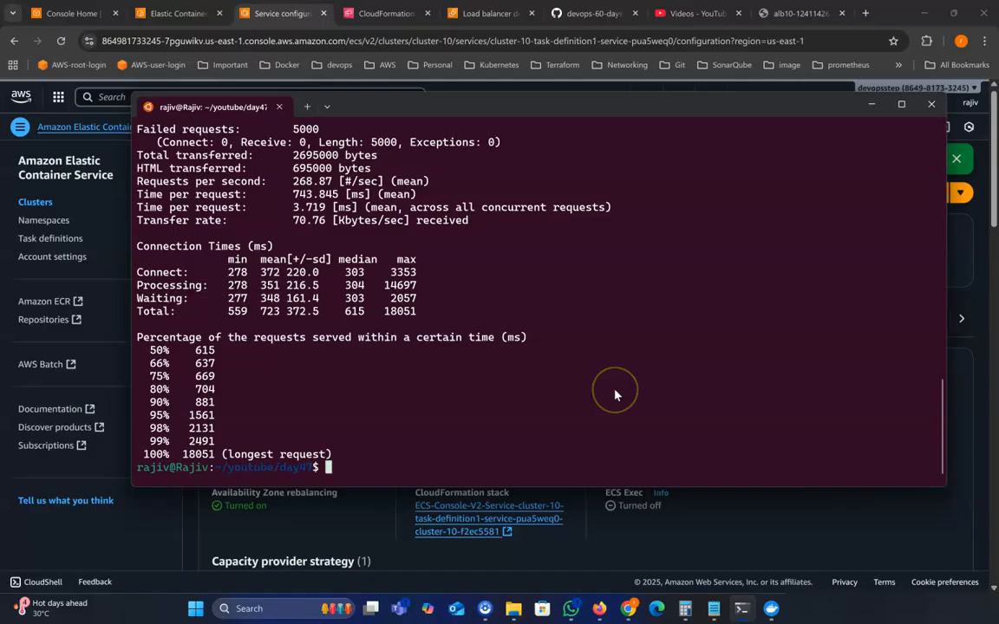
key(Up)
key(Up)
key(Return)
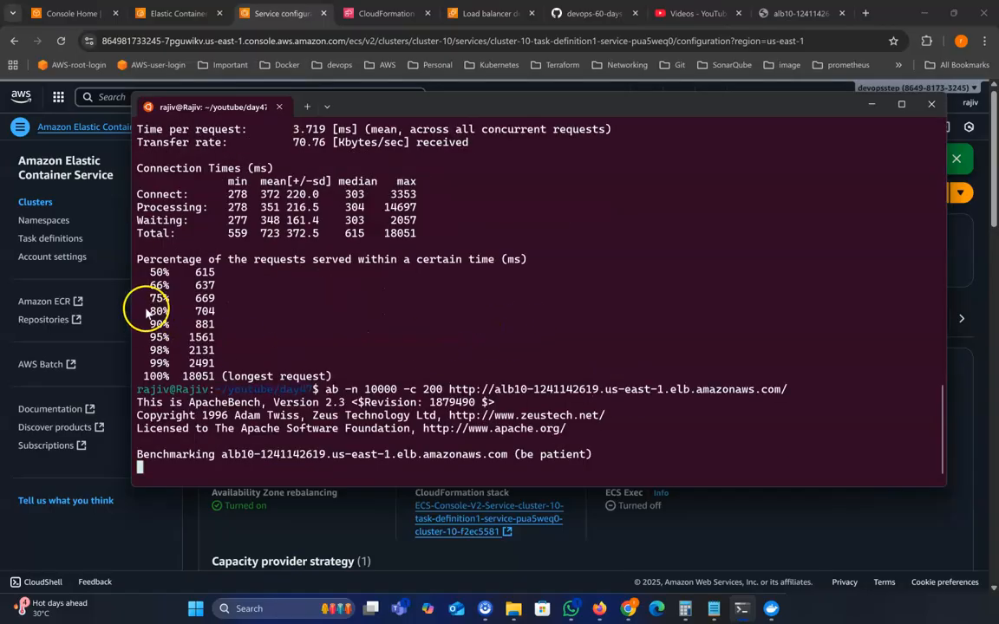
Return to the service in the browser and examine its auto scaling task count, the ecs-policy-10 target metric and the scaling activities
drag(146, 270, 220, 347)
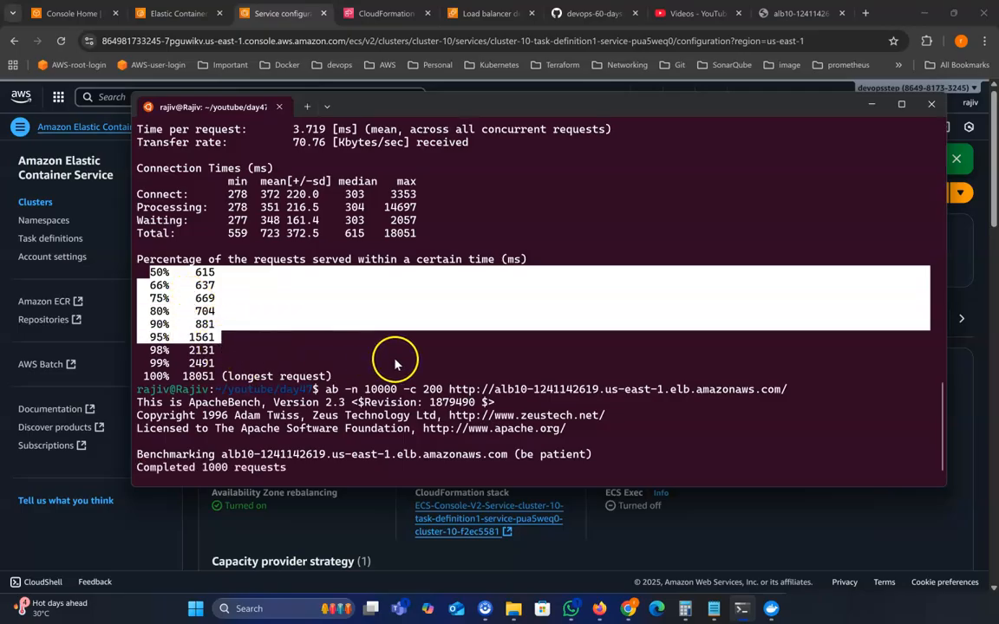
click(870, 107)
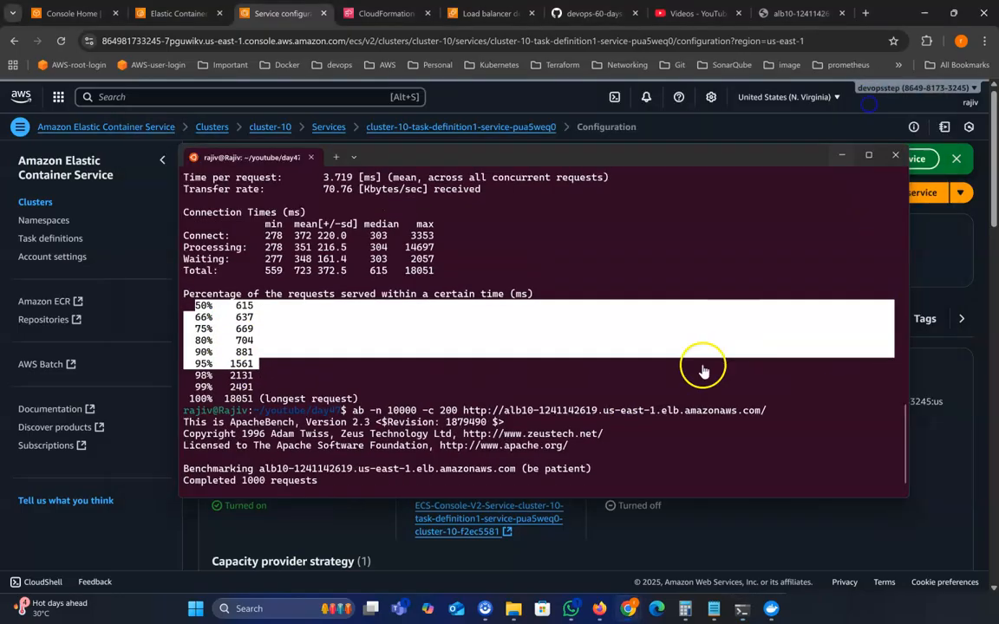
scroll(658, 438, down, 3)
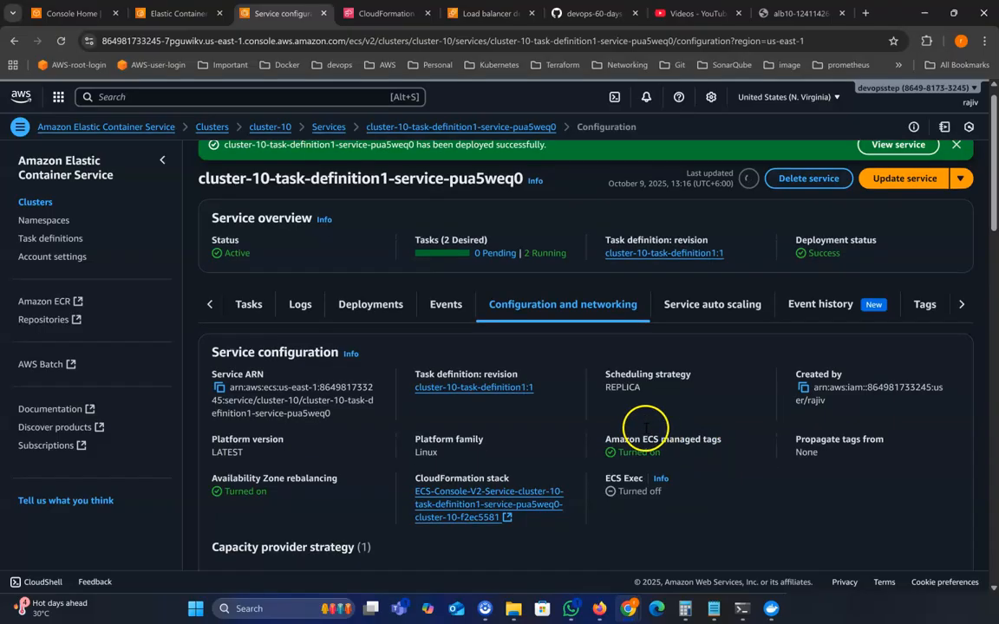
scroll(644, 338, up, 3)
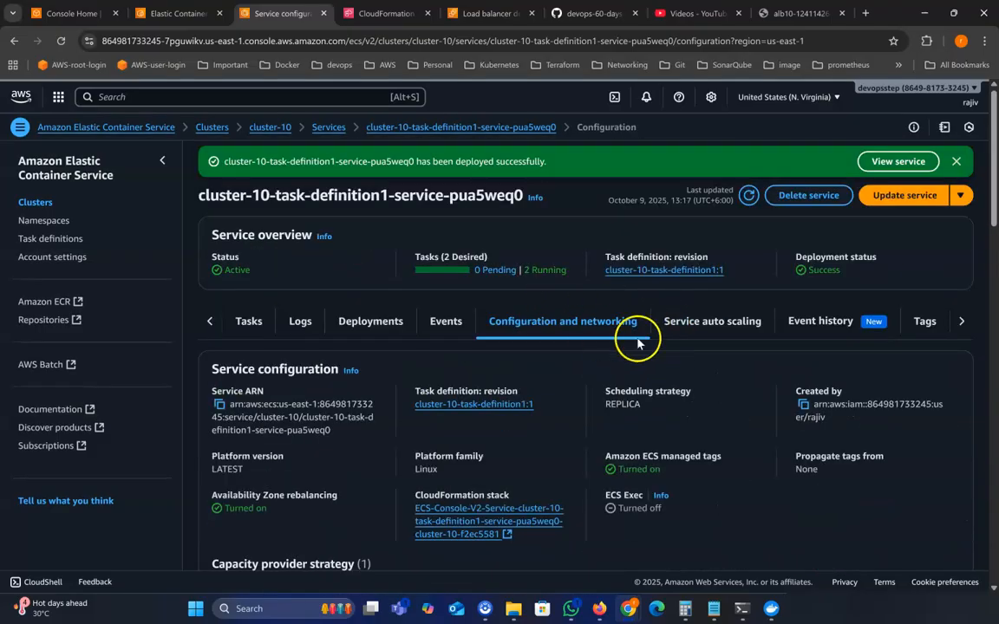
click(717, 327)
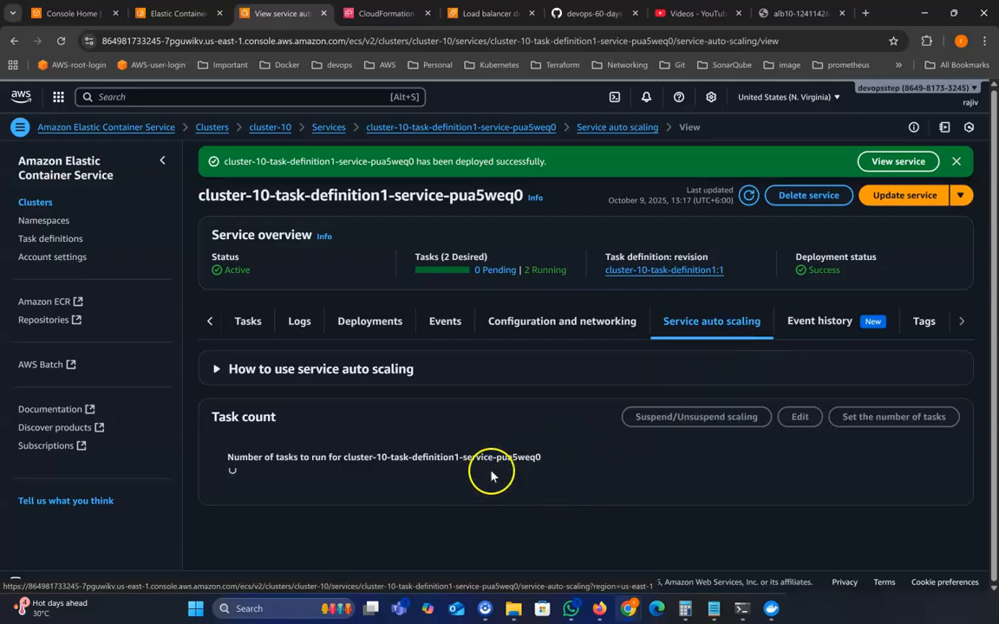
scroll(620, 501, down, 2)
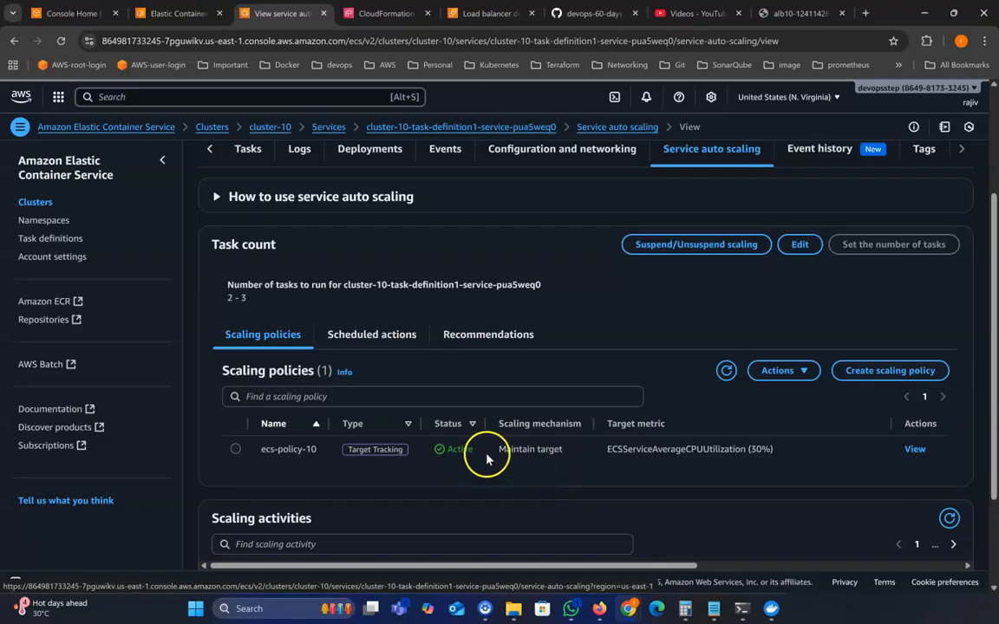
scroll(383, 512, down, 3)
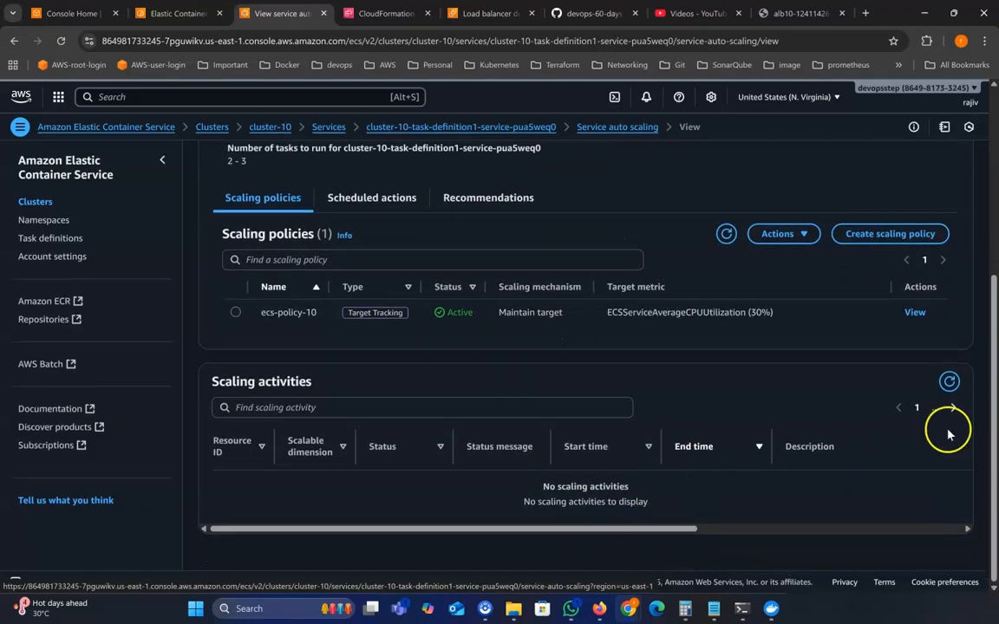
drag(773, 312, 725, 313)
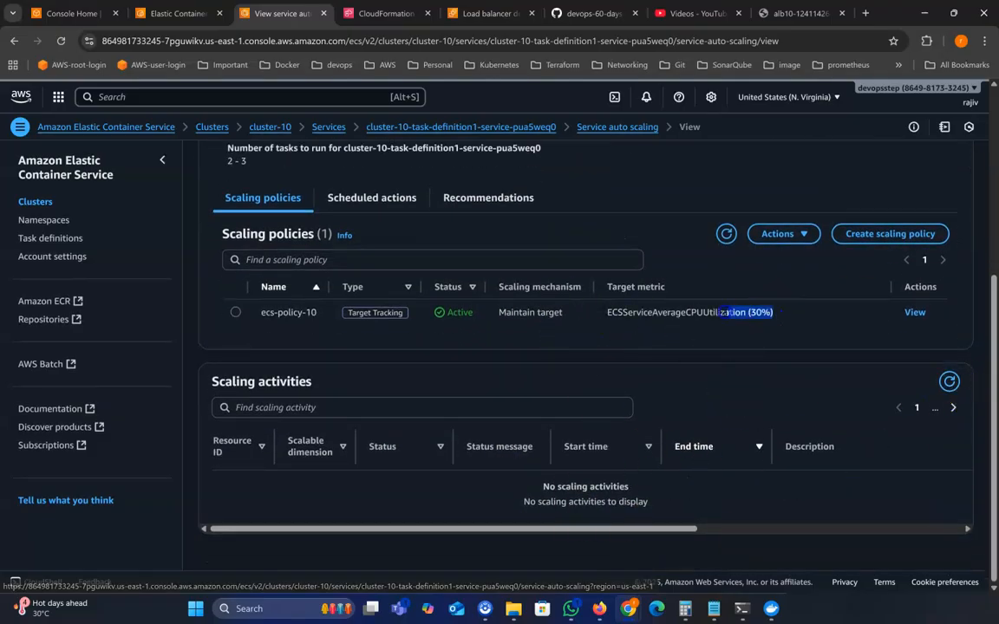
scroll(457, 371, up, 1)
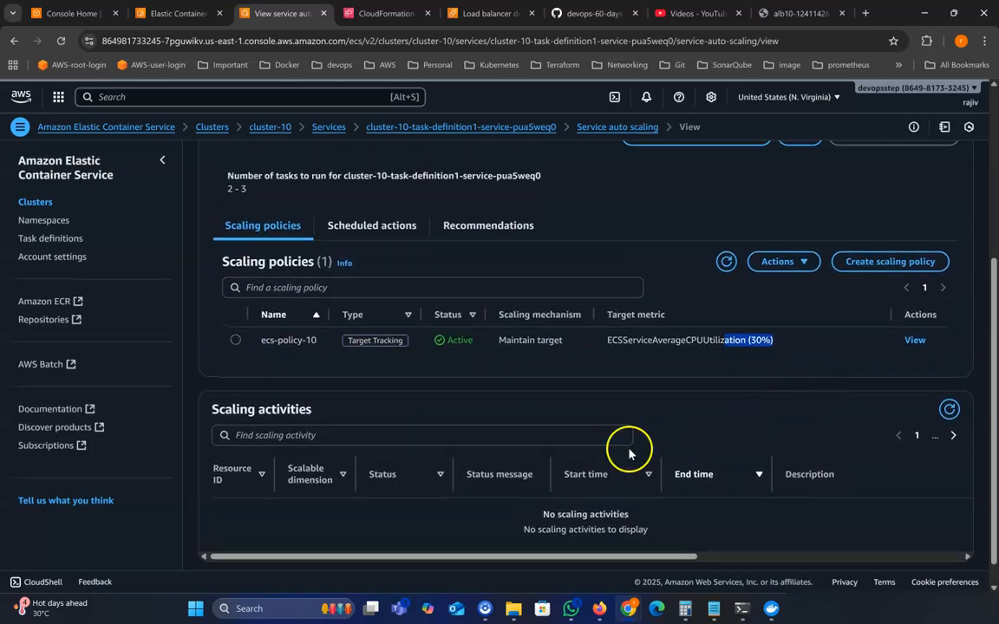
scroll(695, 424, up, 3)
scroll(685, 369, up, 3)
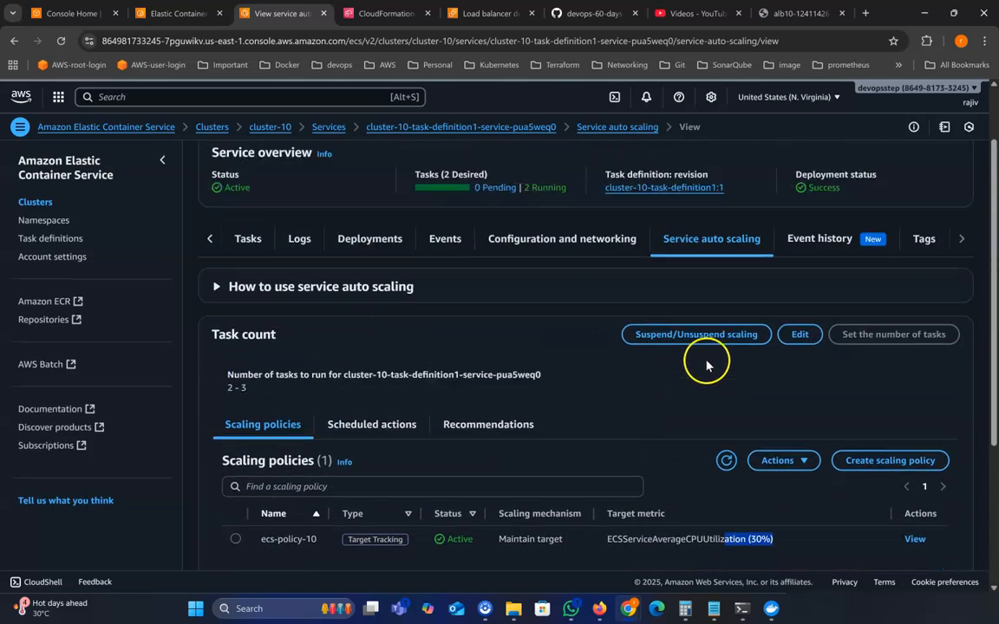
Review the service's event history query options and task state change events, and check its tags
click(814, 243)
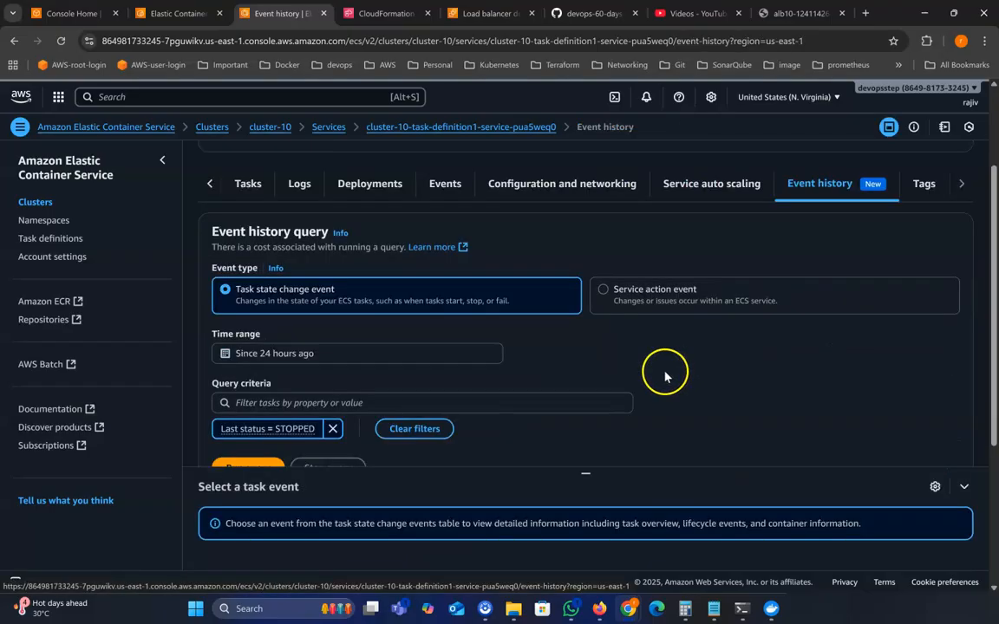
scroll(563, 364, down, 3)
scroll(576, 333, down, 1)
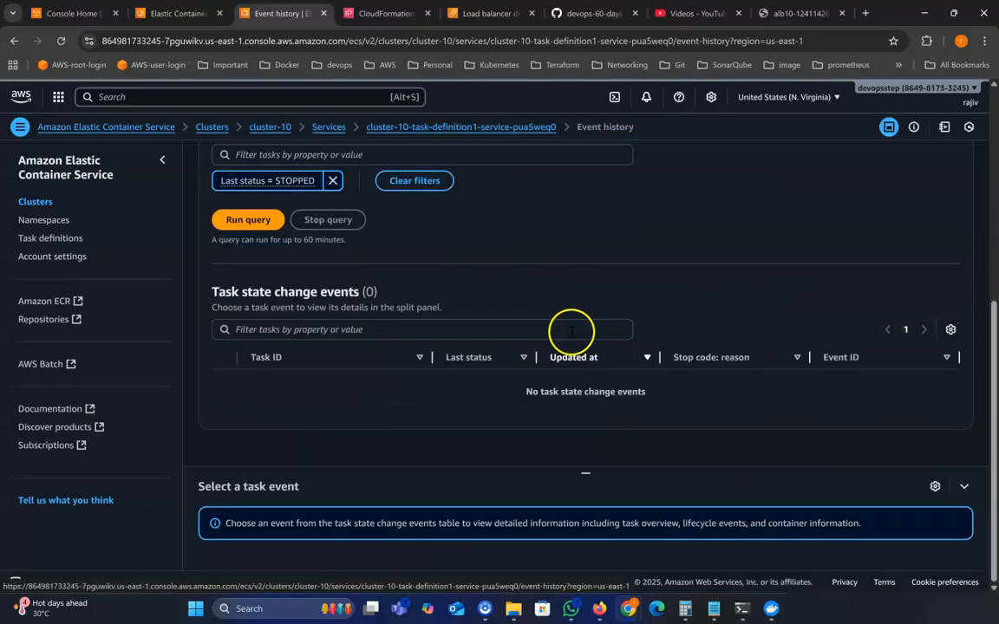
scroll(732, 346, up, 5)
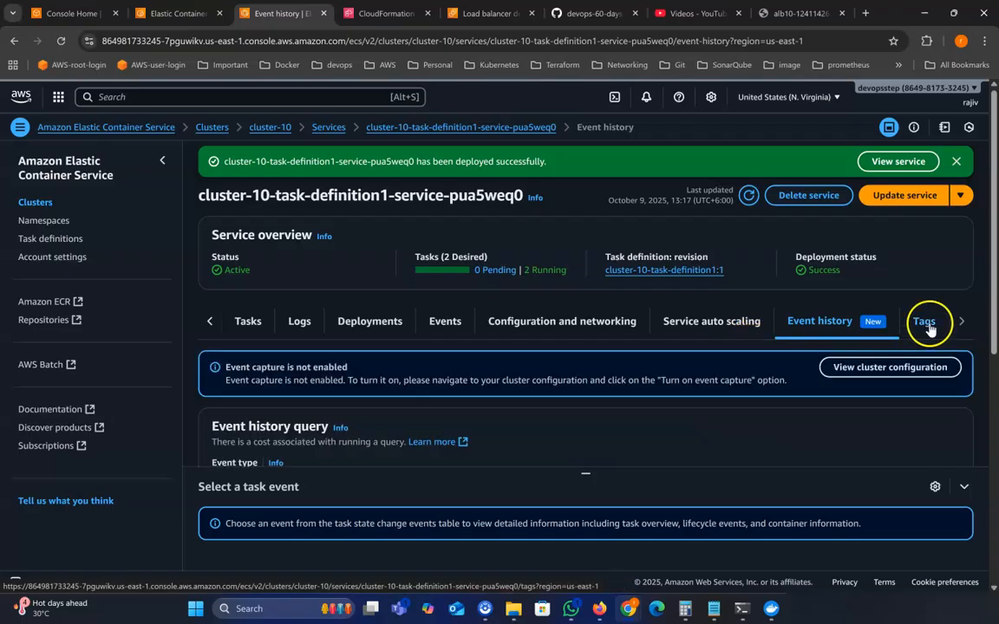
click(926, 328)
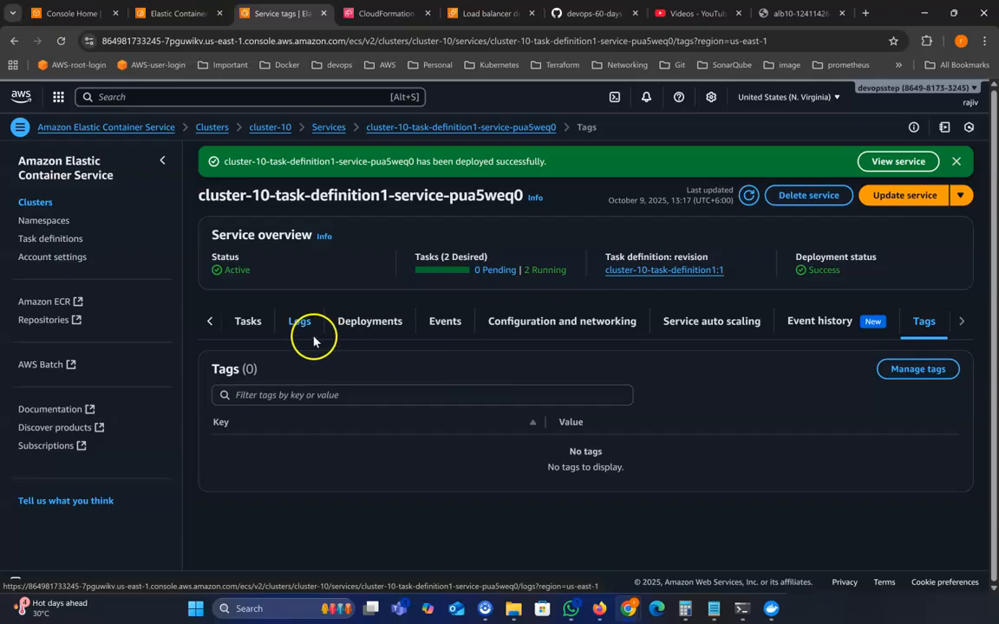
Review the service's task list and their statuses, and return to the services list of cluster-10
click(249, 327)
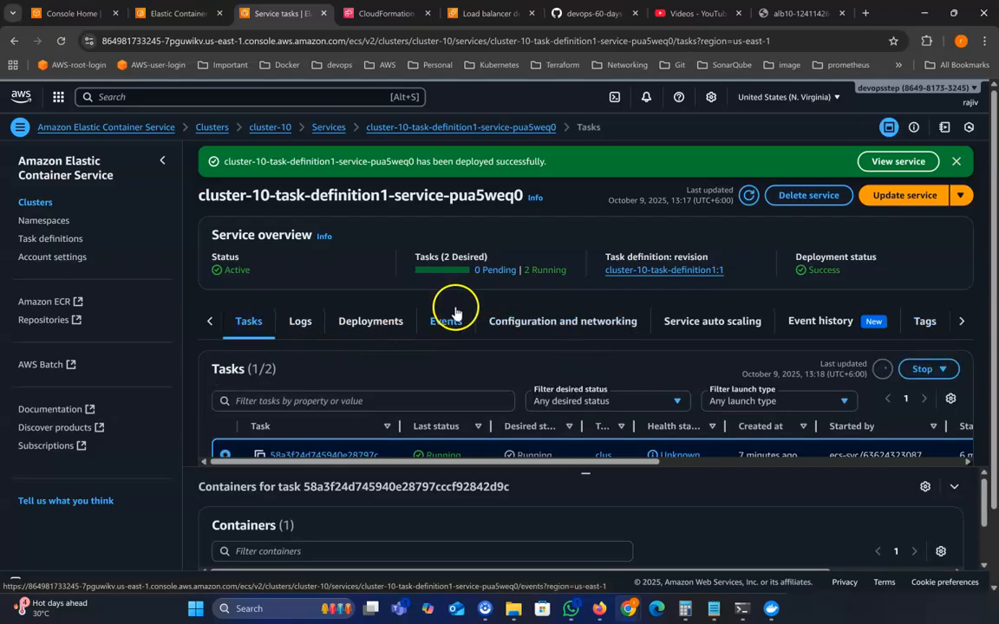
scroll(452, 312, down, 2)
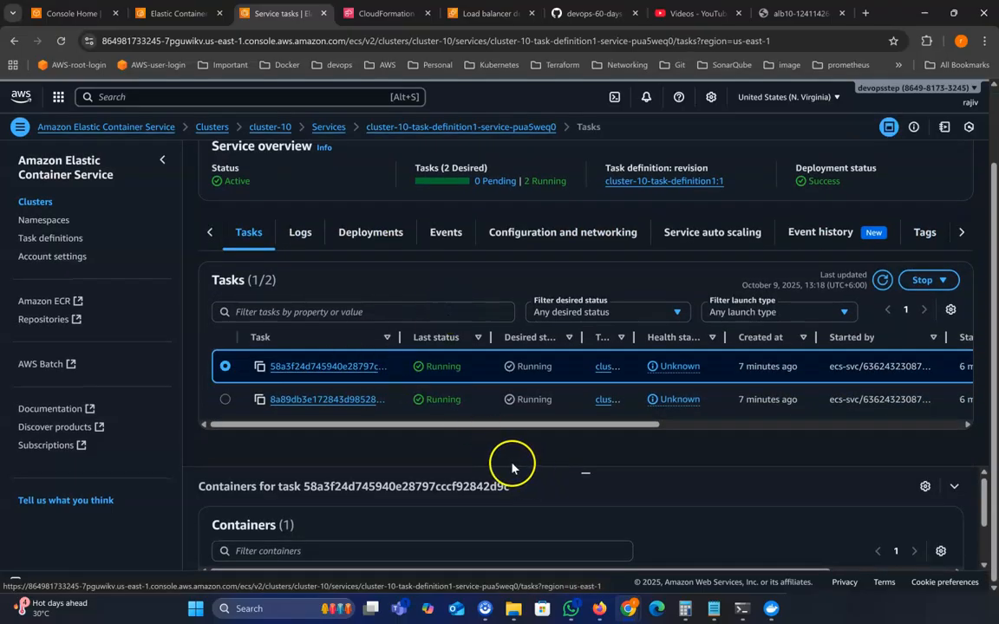
scroll(501, 462, up, 2)
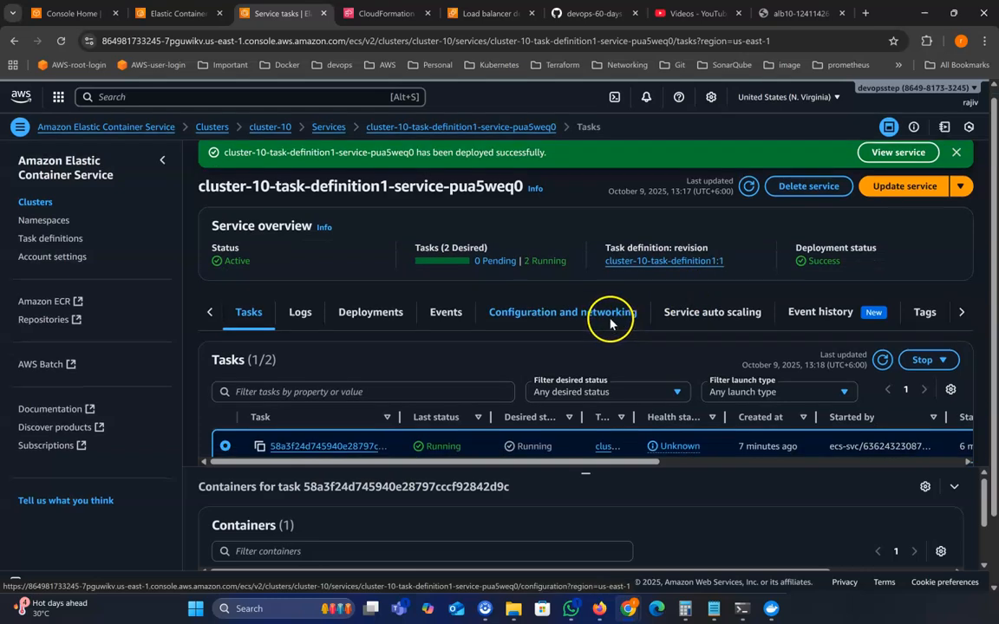
scroll(572, 321, down, 2)
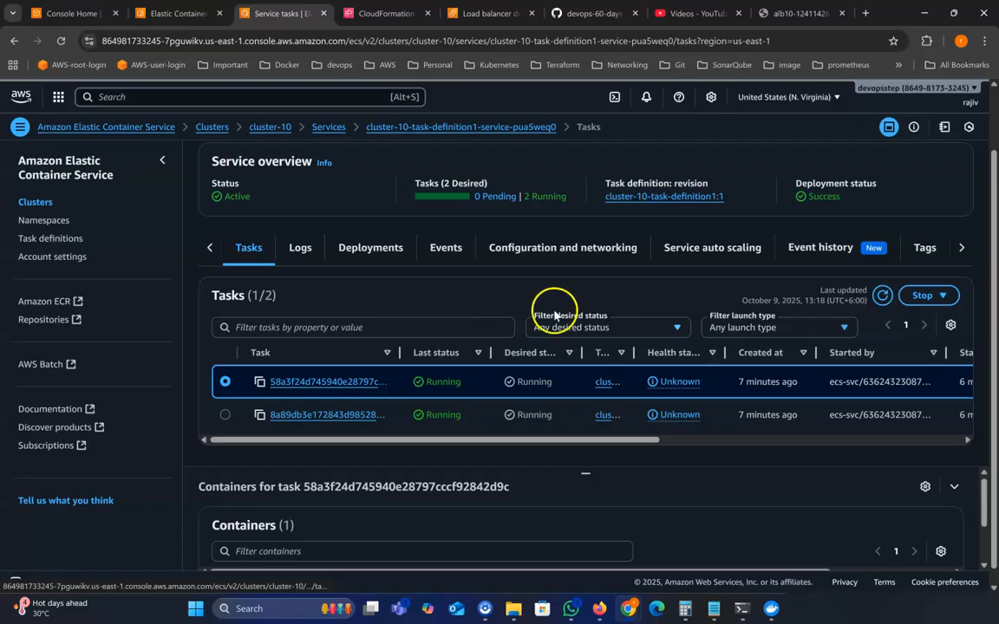
scroll(708, 286, up, 1)
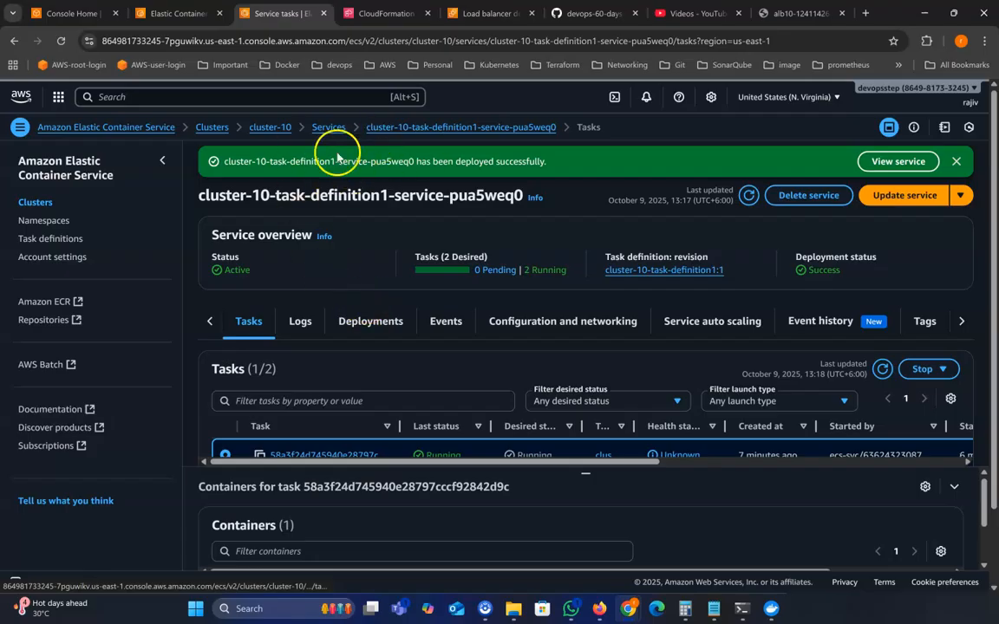
click(272, 128)
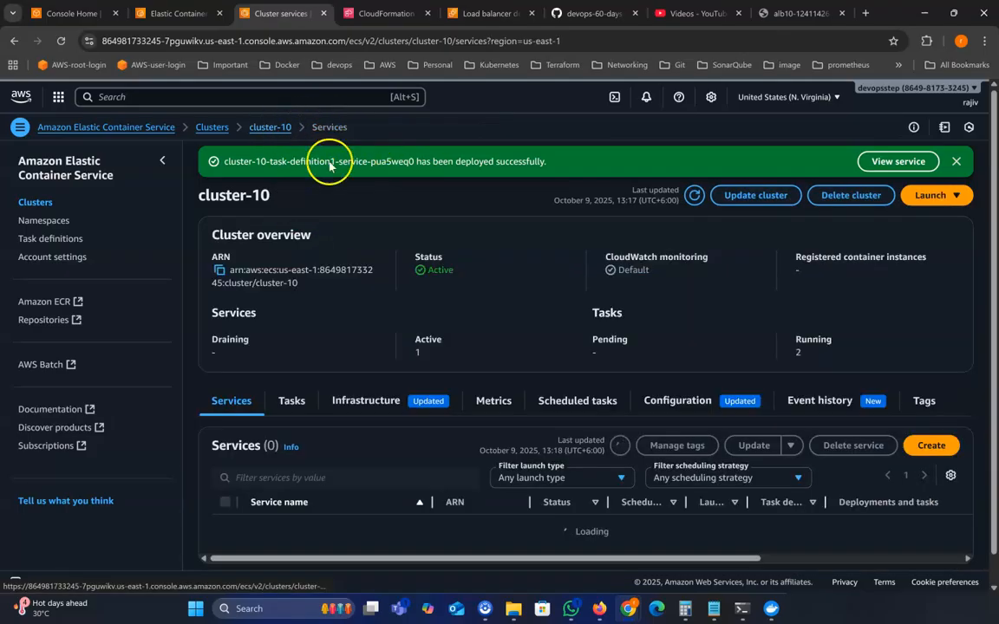
scroll(321, 438, down, 1)
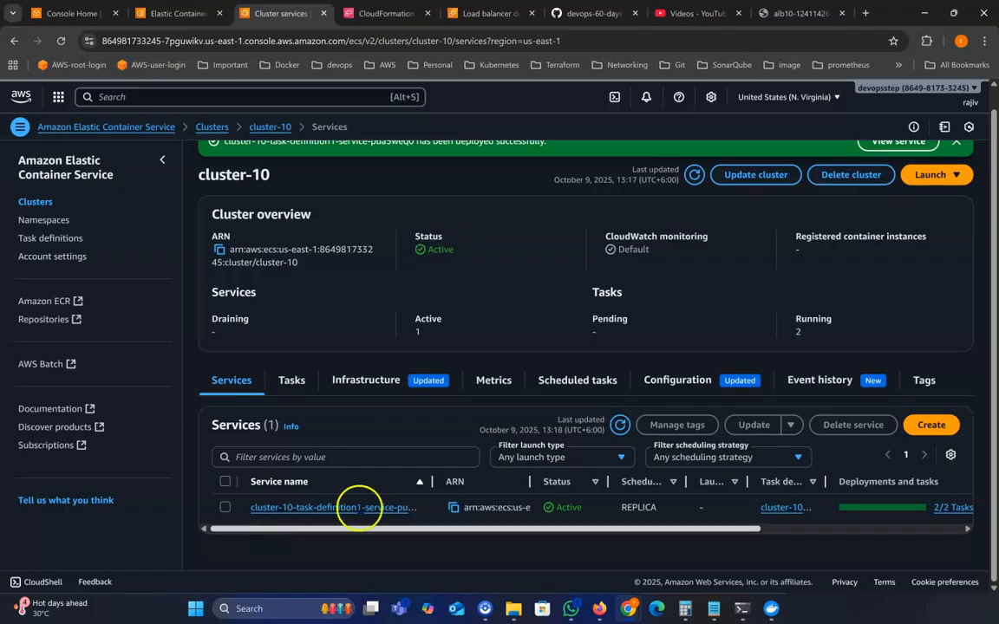
click(226, 510)
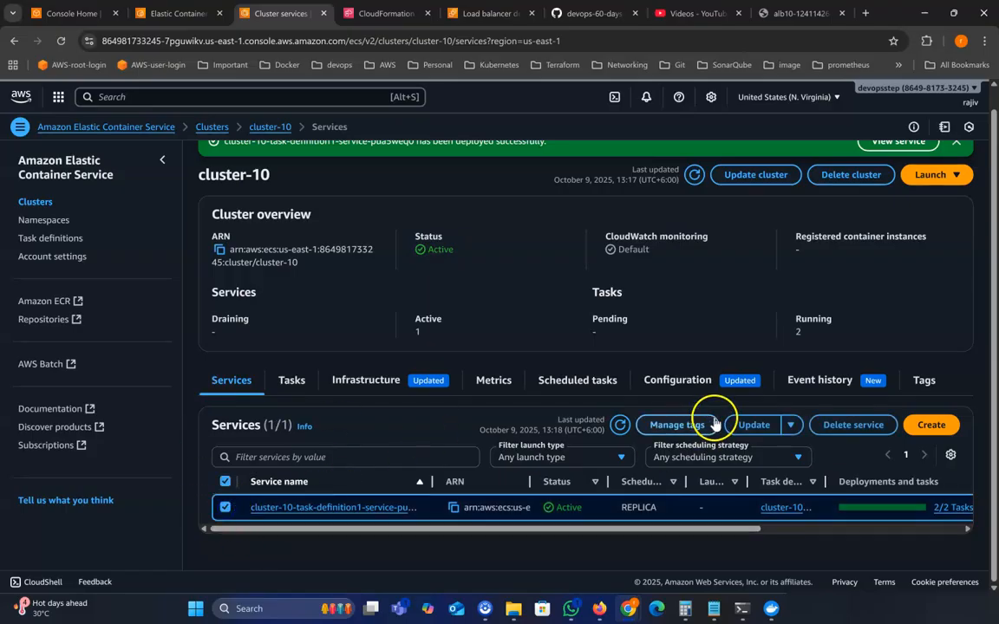
click(753, 426)
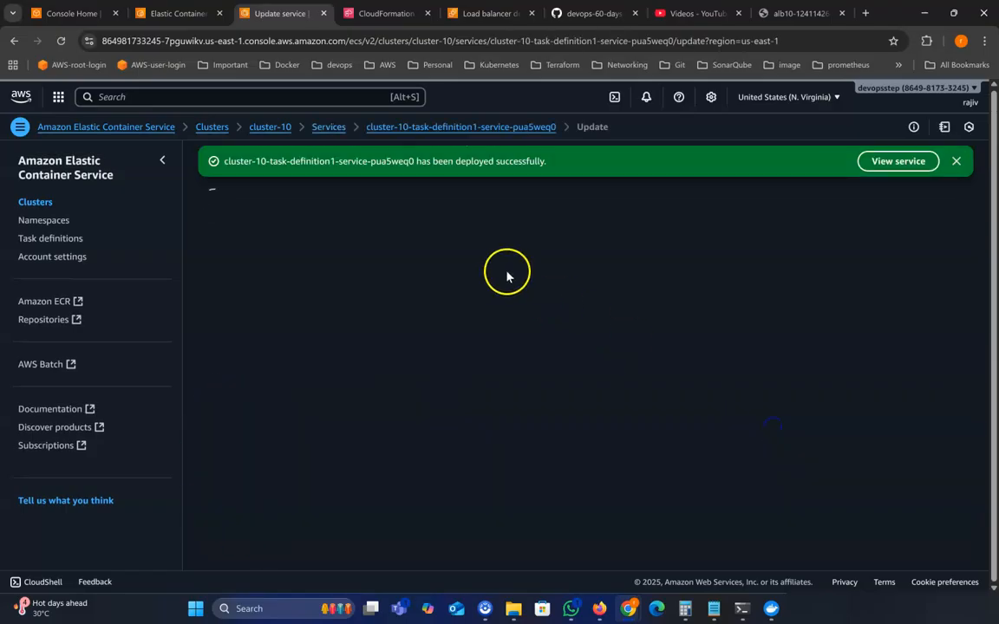
click(13, 41)
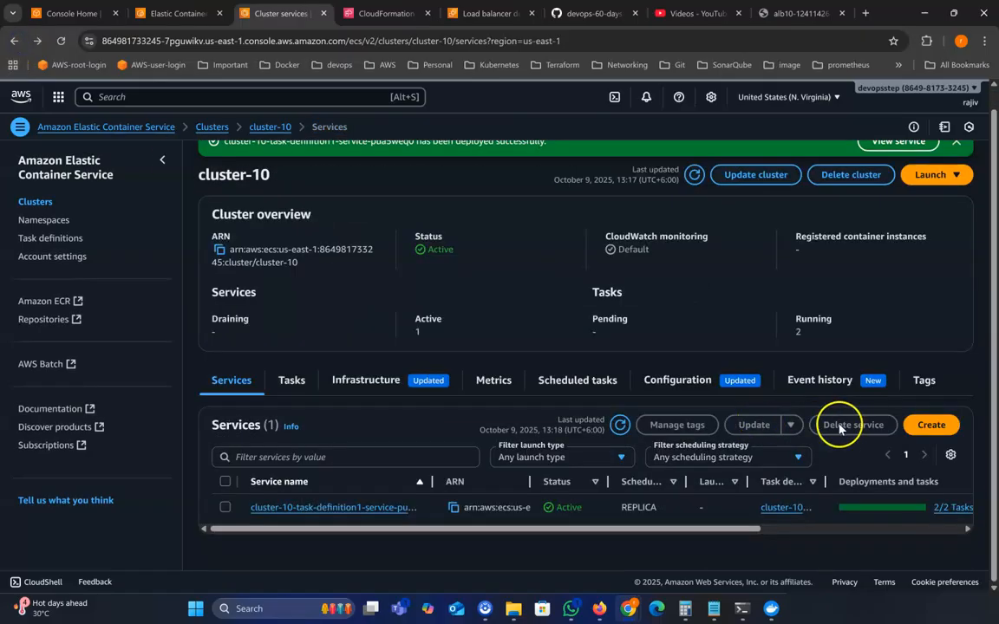
Try to delete the cluster-10-task-definition1 service without force delete, confirming with "delete", and dismiss the notifications
click(225, 507)
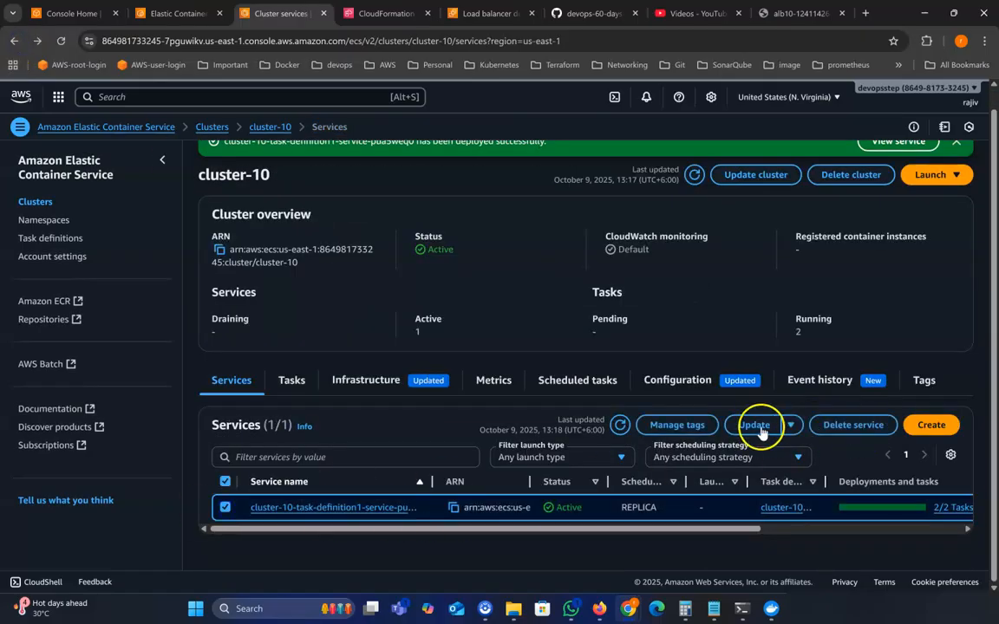
click(853, 425)
click(362, 422)
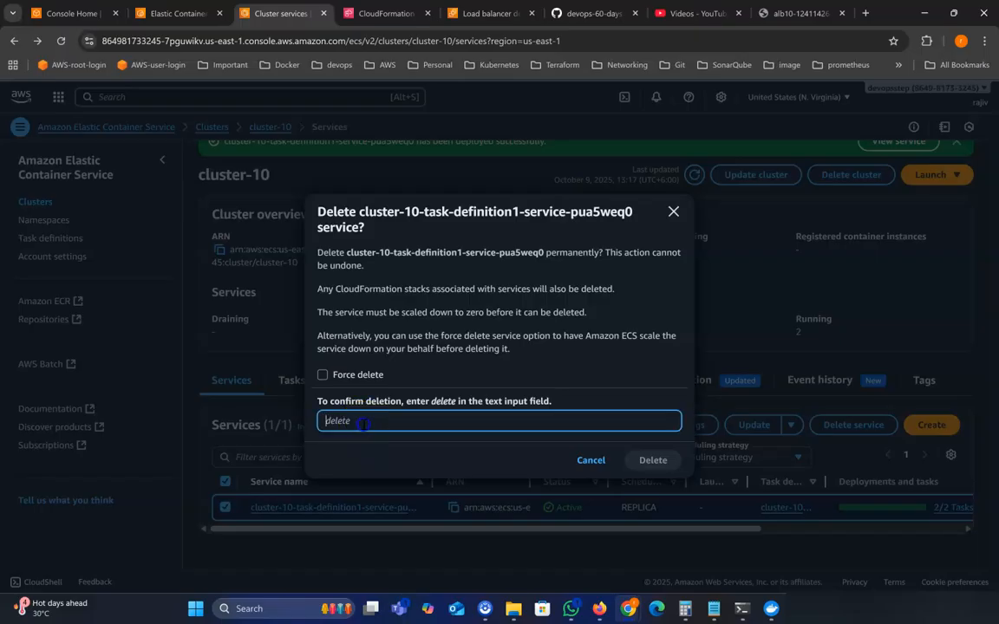
double_click(446, 404)
key(ctrl+c)
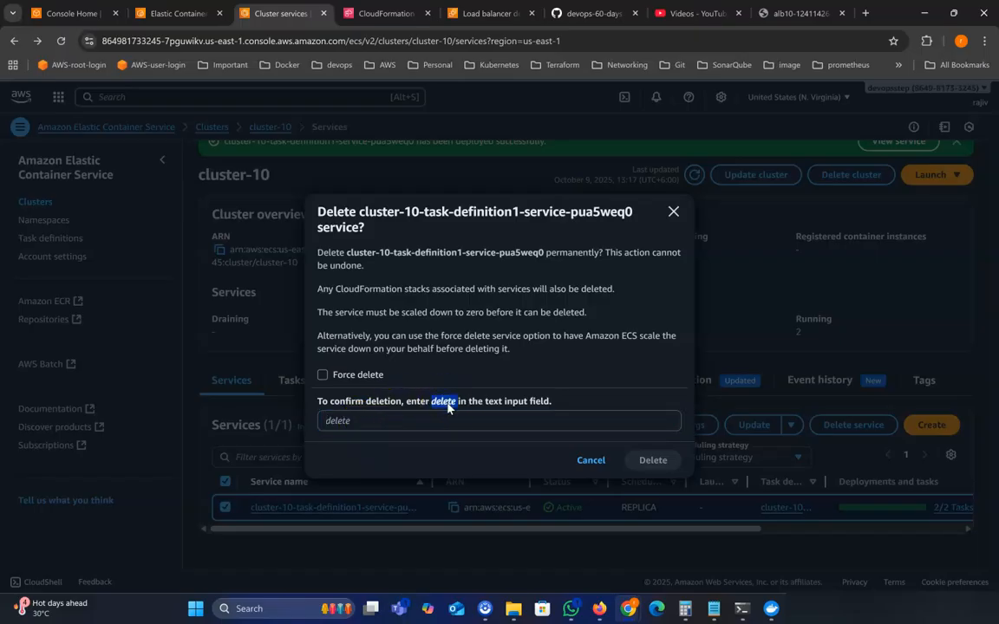
click(415, 420)
key(ctrl+v)
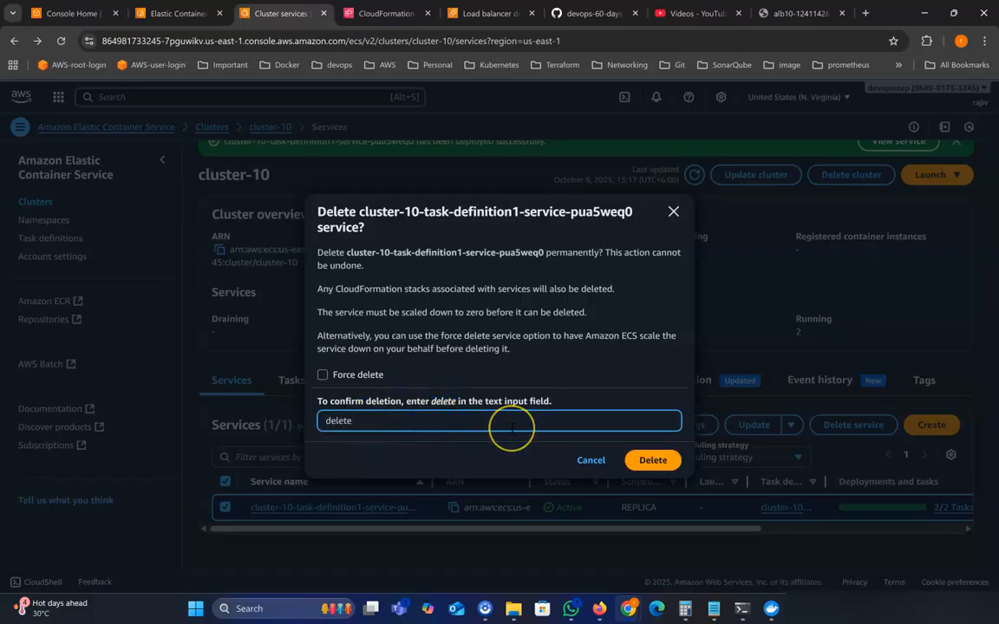
click(650, 458)
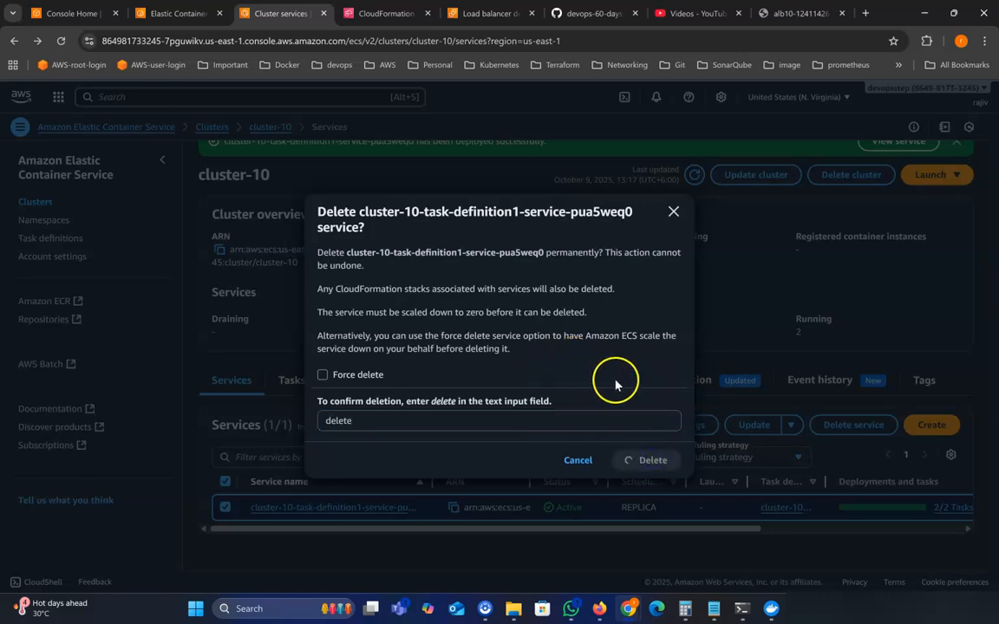
drag(264, 194, 451, 209)
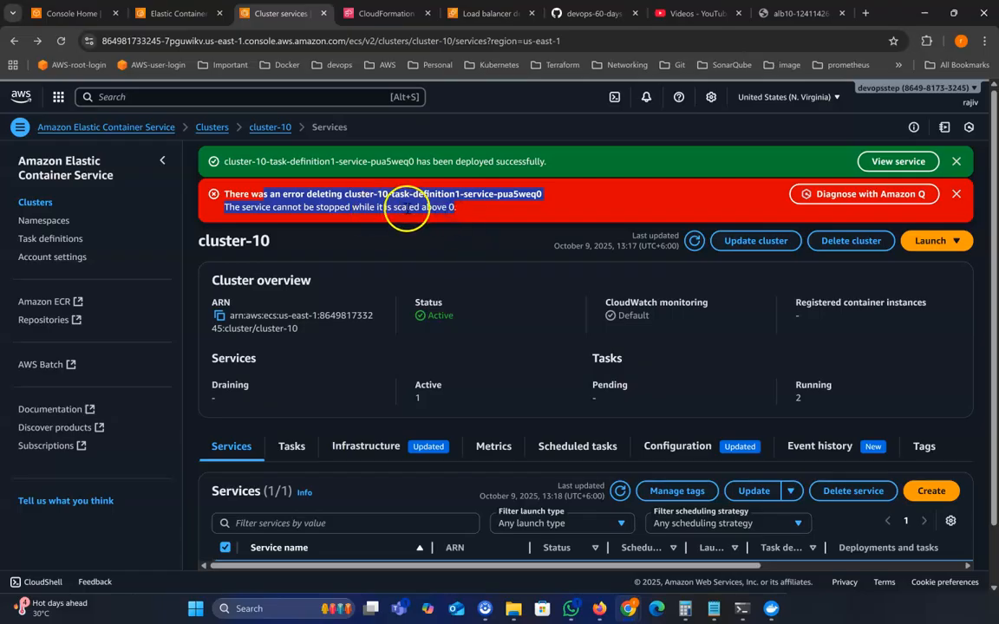
click(956, 194)
click(956, 163)
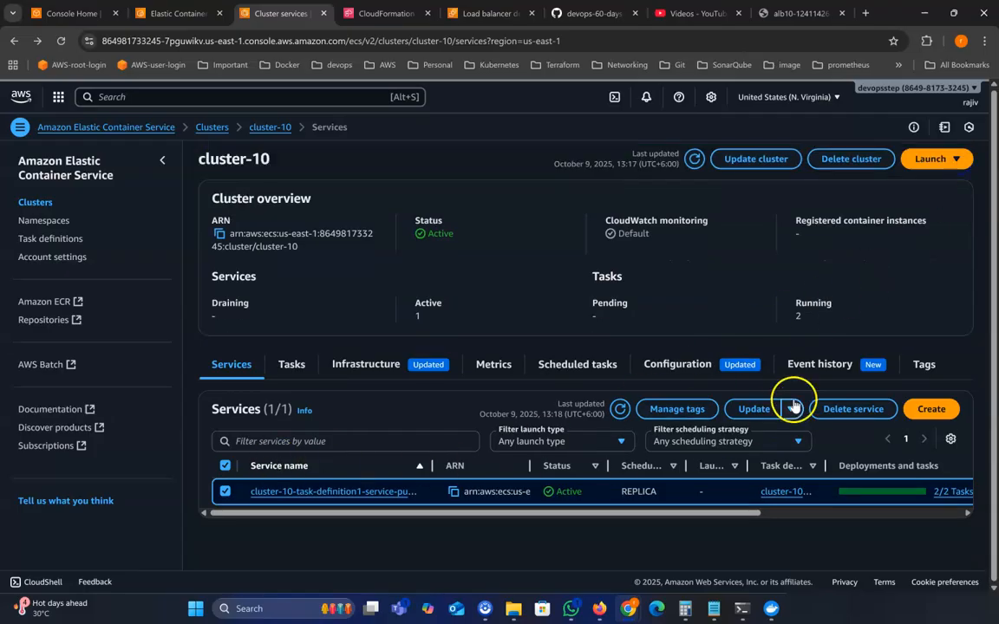
Delete the selected cluster-10-task-definition1 service with Force delete enabled, confirming with "delete", and dismiss the notification
click(850, 410)
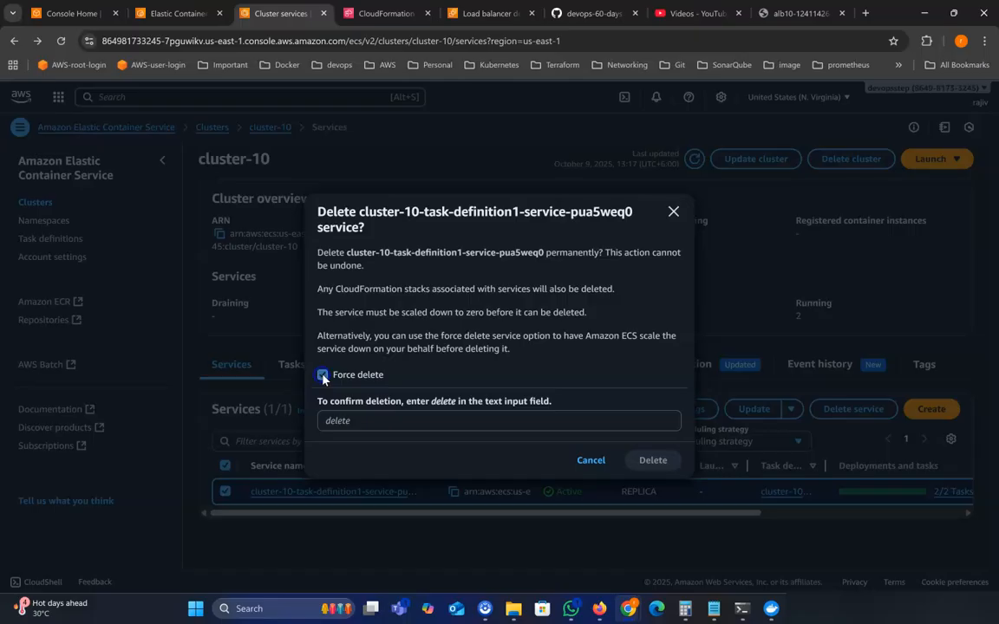
click(394, 425)
text(del)
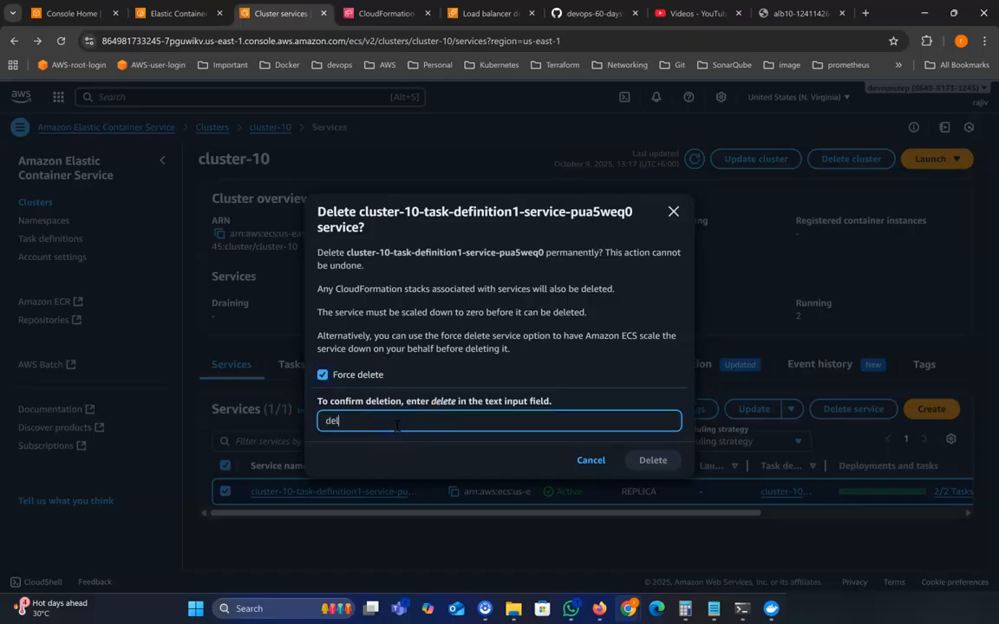
text(ete)
click(653, 468)
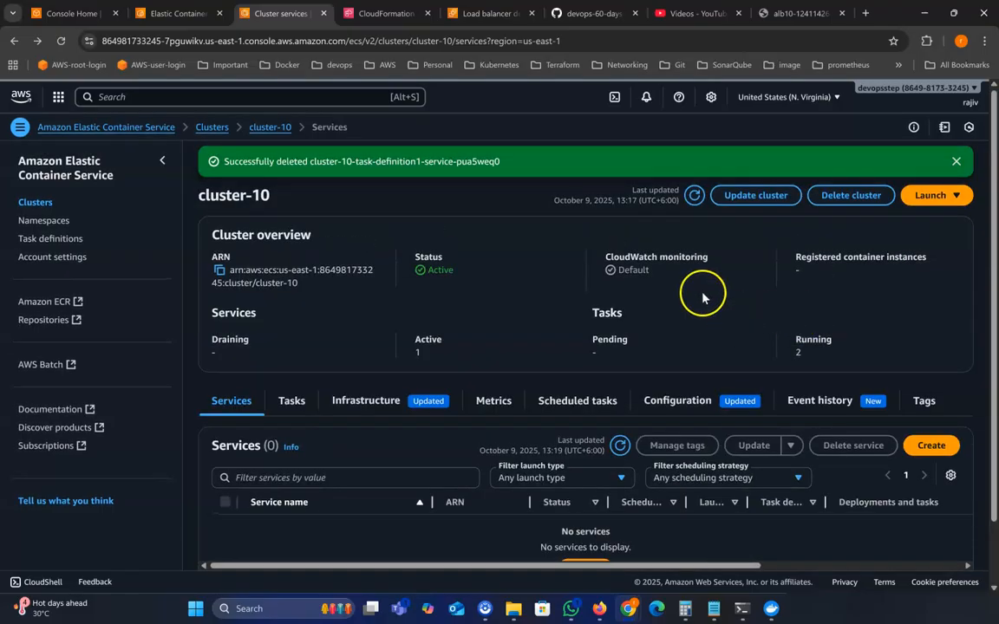
click(956, 162)
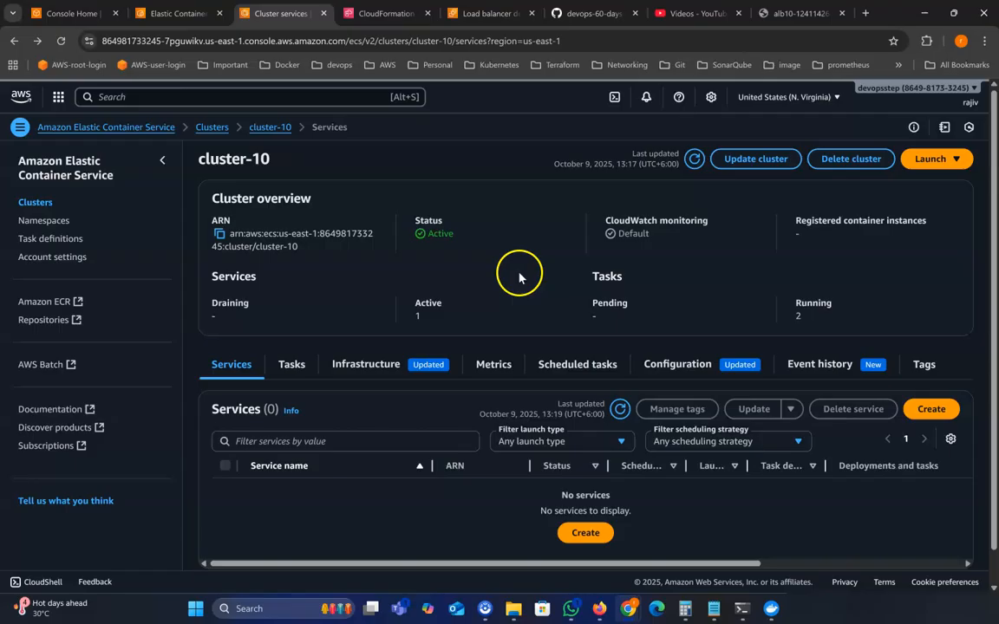
Open the EC2 load balancers list, select alb10, and view its available actions without applying any
scroll(490, 226, down, 1)
click(480, 13)
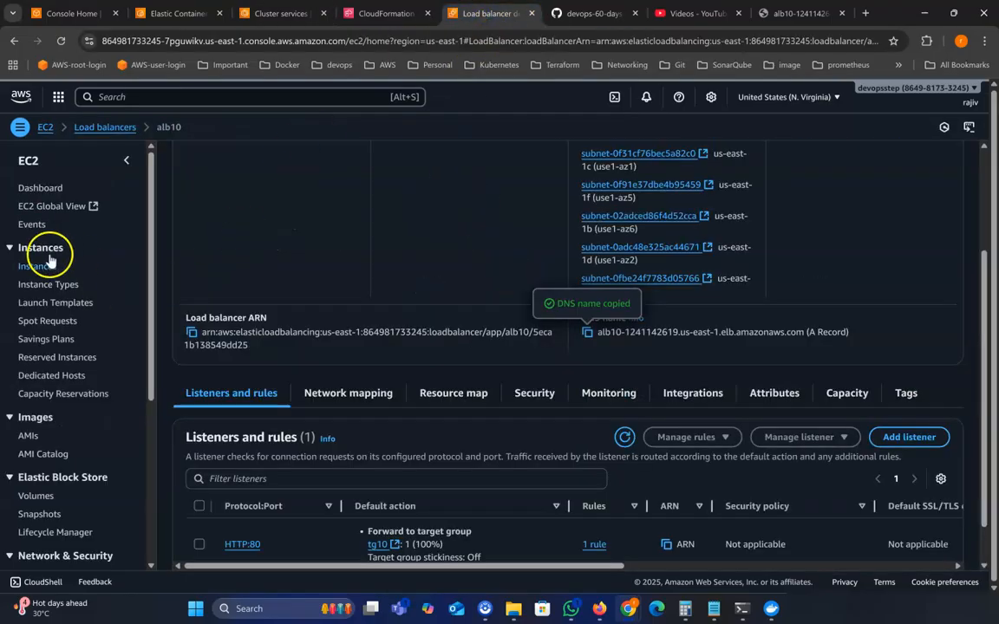
scroll(50, 261, down, 3)
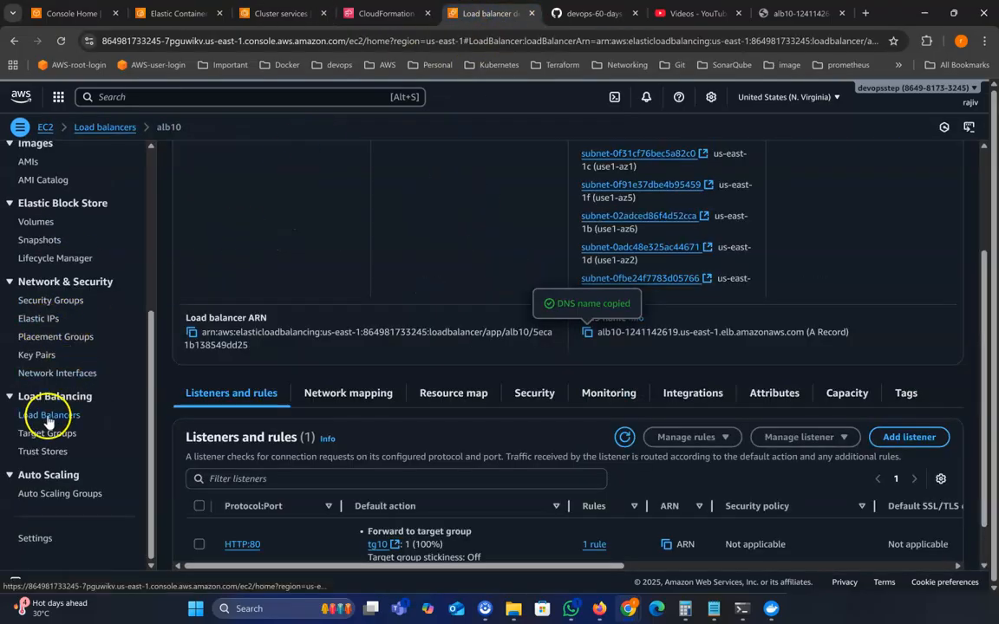
click(50, 415)
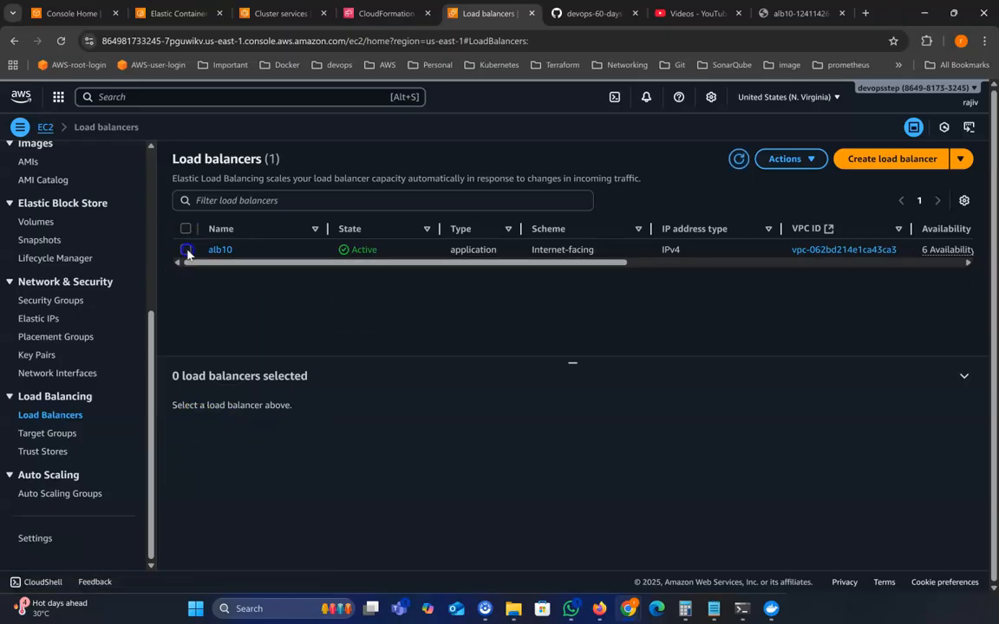
click(186, 250)
click(811, 160)
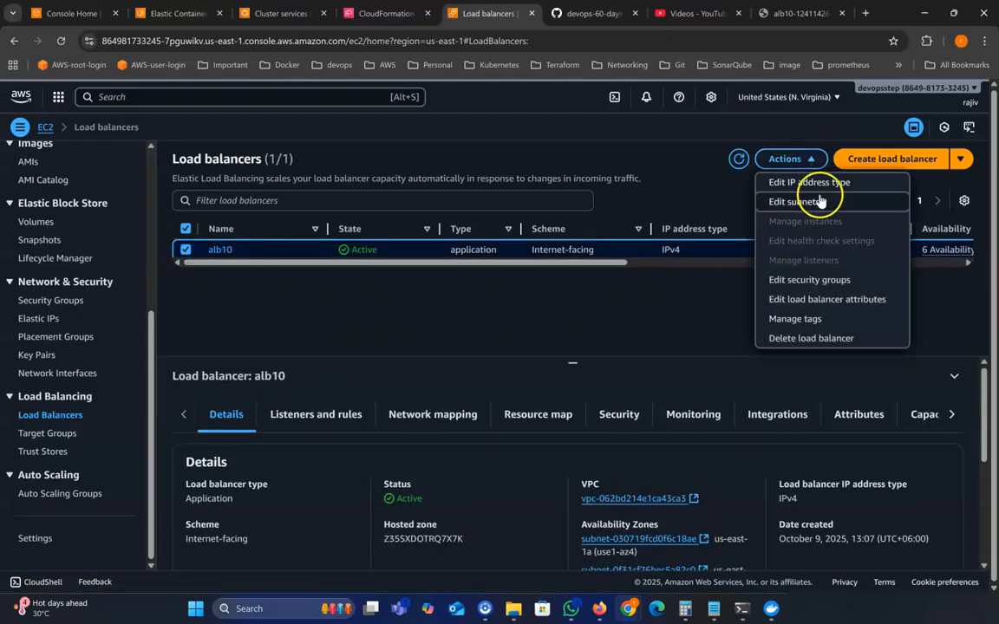
click(648, 340)
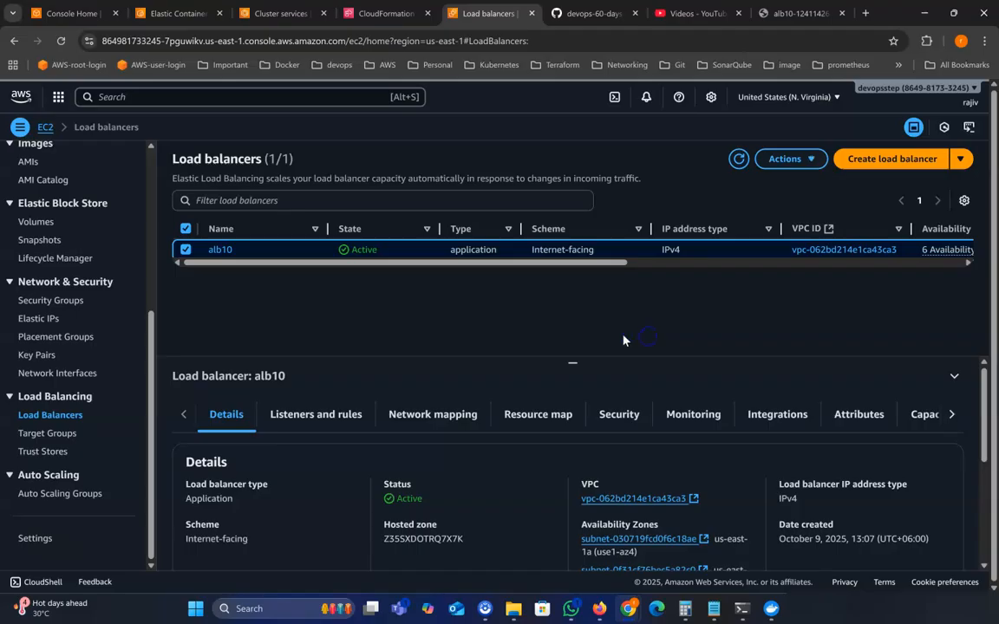
Select the tg10 target group, view its available actions without applying any, and return to the load balancers list
click(50, 433)
click(186, 273)
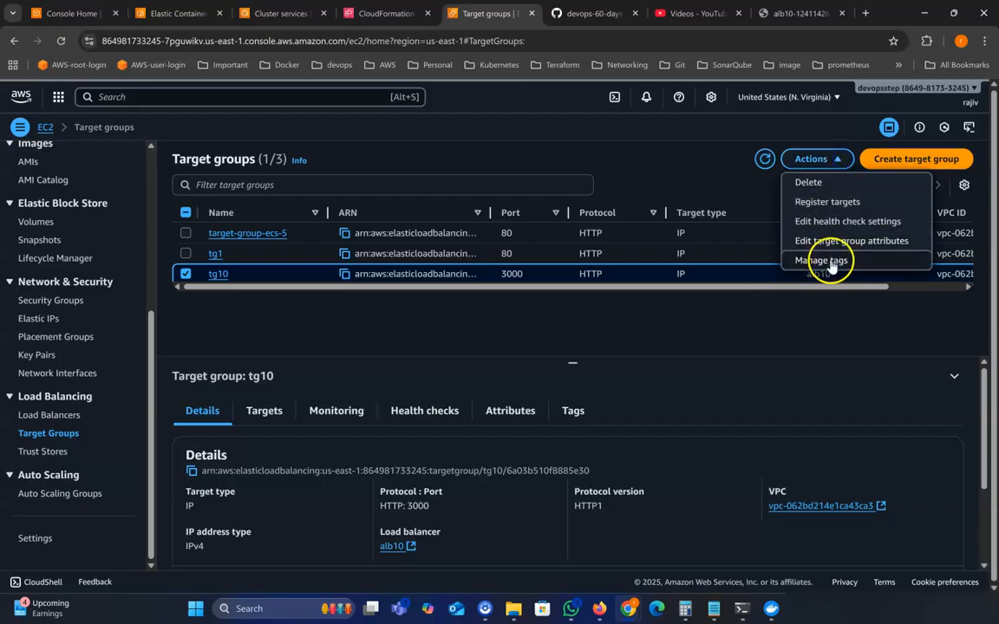
click(741, 332)
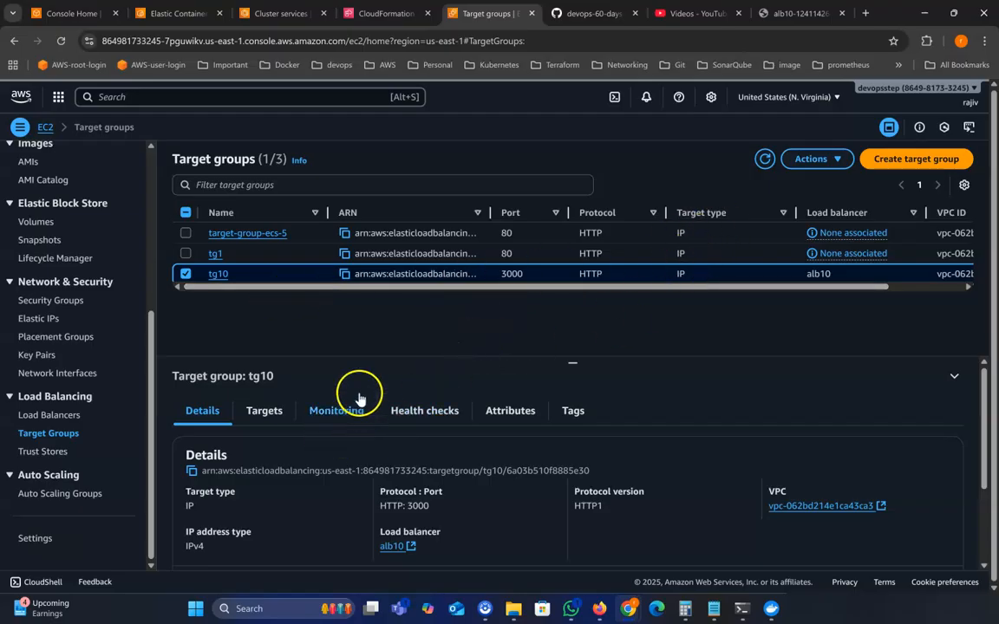
click(65, 415)
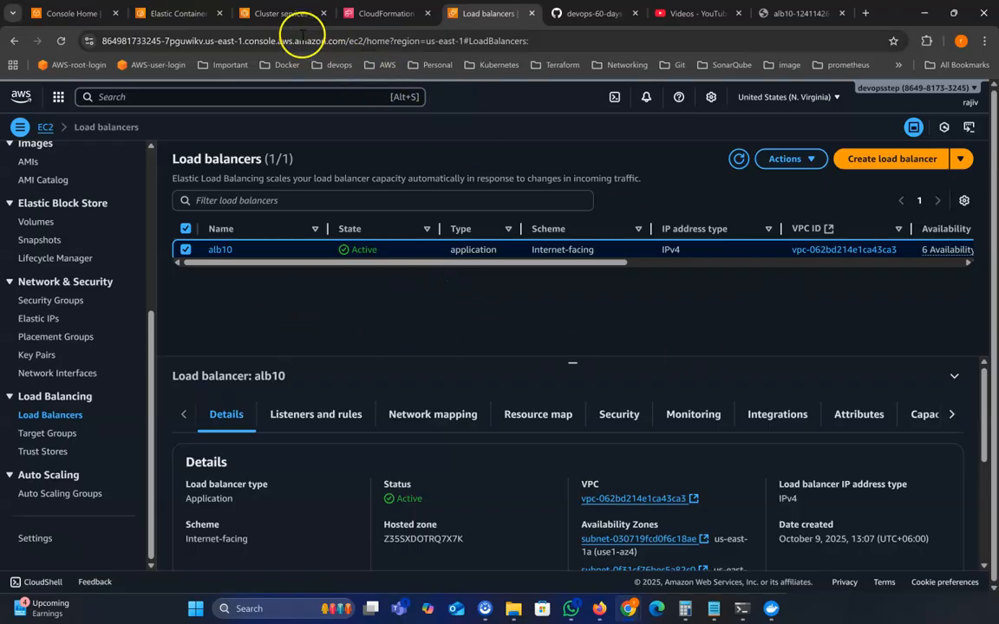
Refresh cluster-10 in ECS, reopen it from the clusters list, and check its service and task status
click(264, 13)
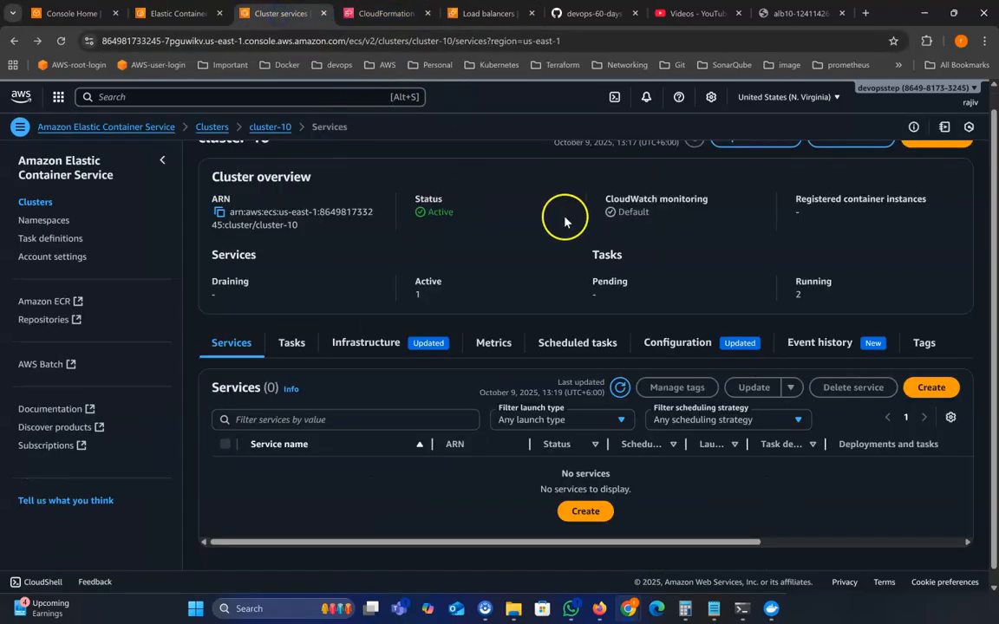
click(621, 390)
scroll(676, 429, up, 1)
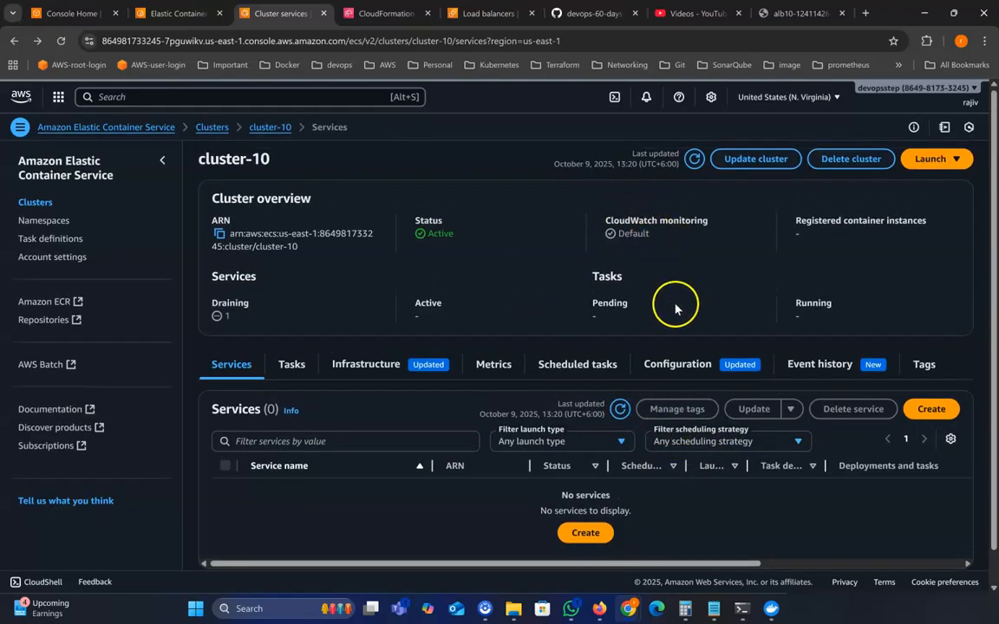
click(213, 128)
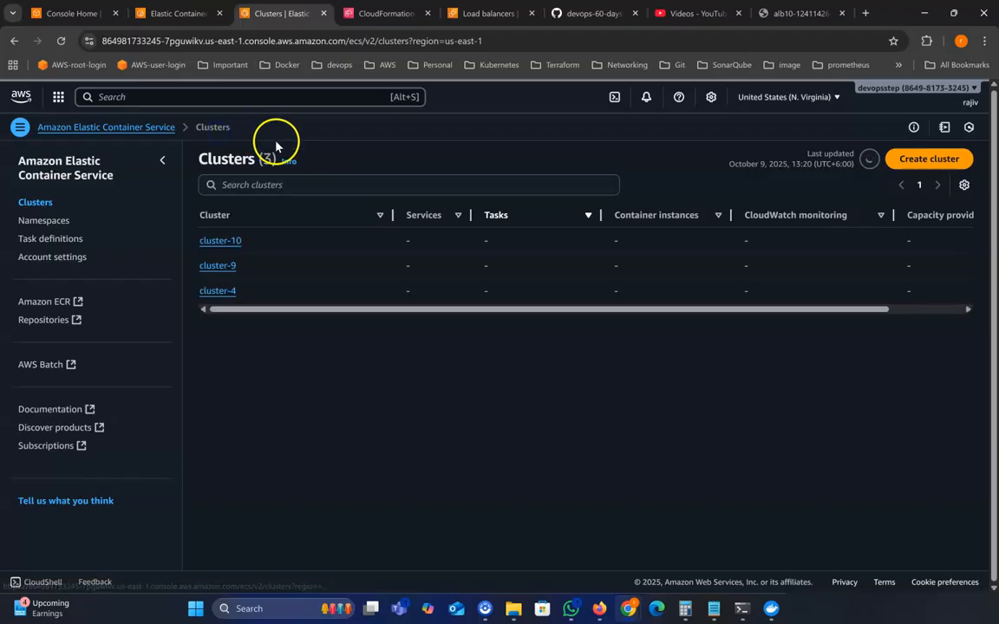
click(222, 242)
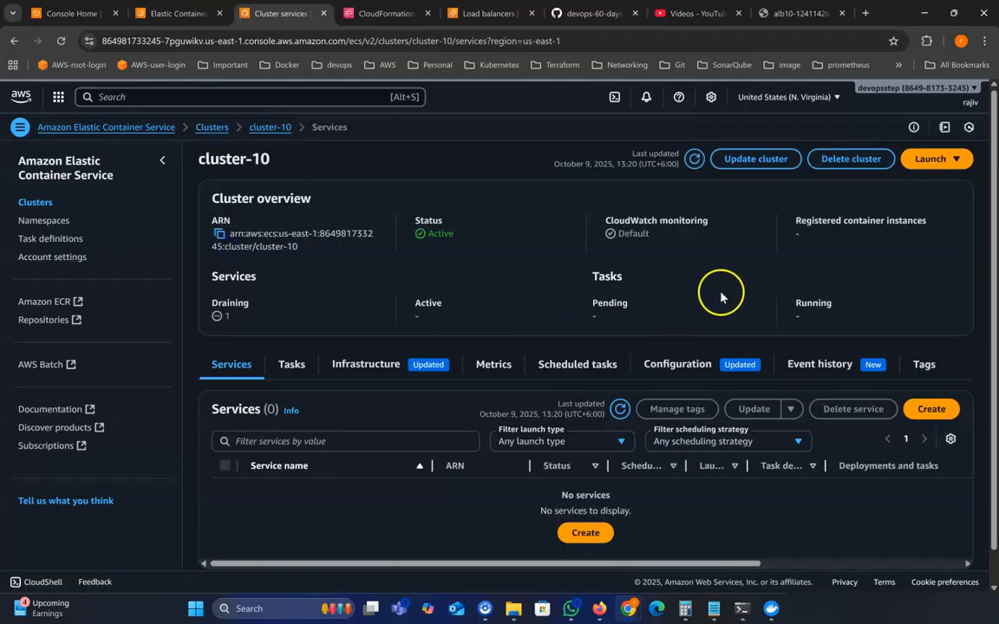
scroll(715, 253, down, 1)
scroll(714, 238, up, 1)
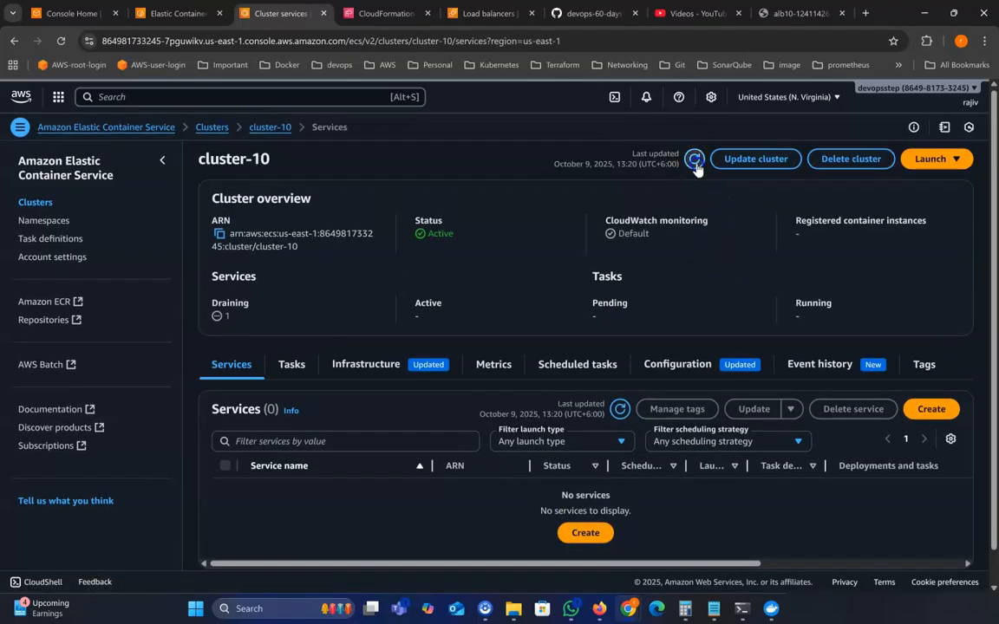
scroll(680, 346, down, 1)
scroll(539, 340, up, 1)
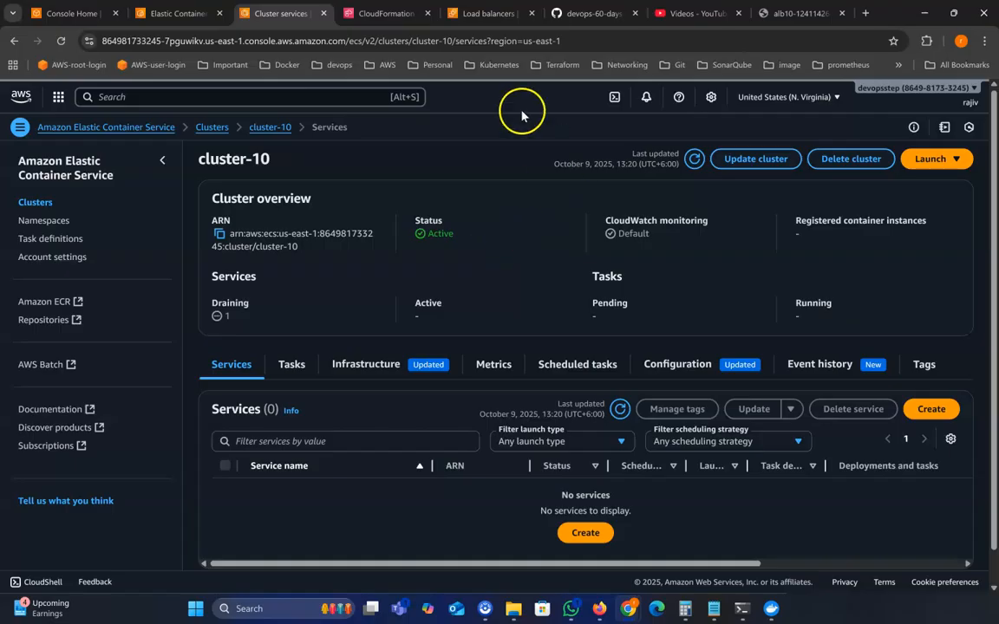
Refresh the EC2 load balancers and target groups lists to check whether alb10 and tg10 are still present
click(462, 15)
click(740, 165)
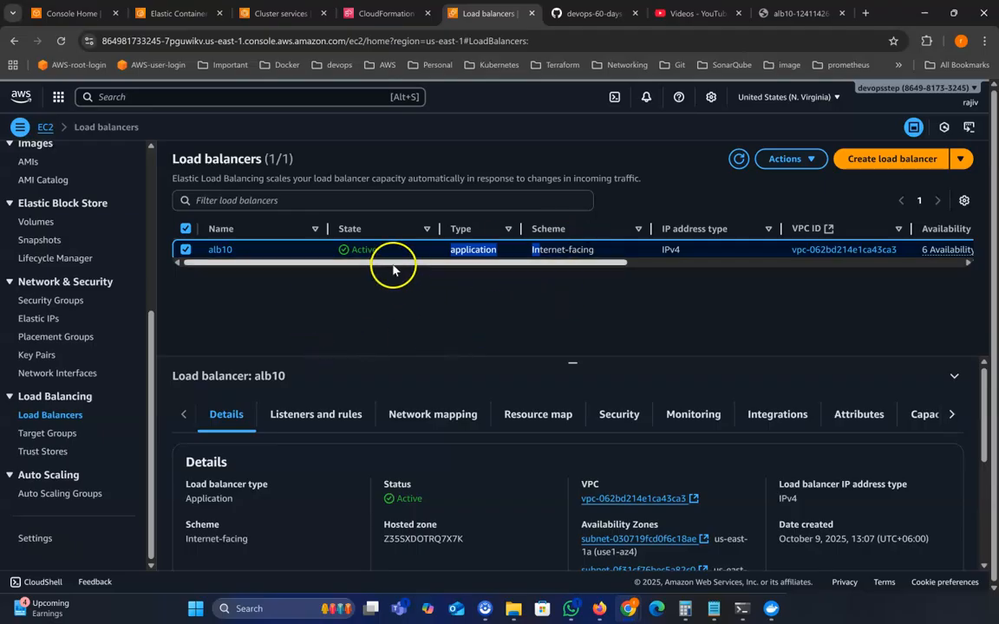
click(48, 432)
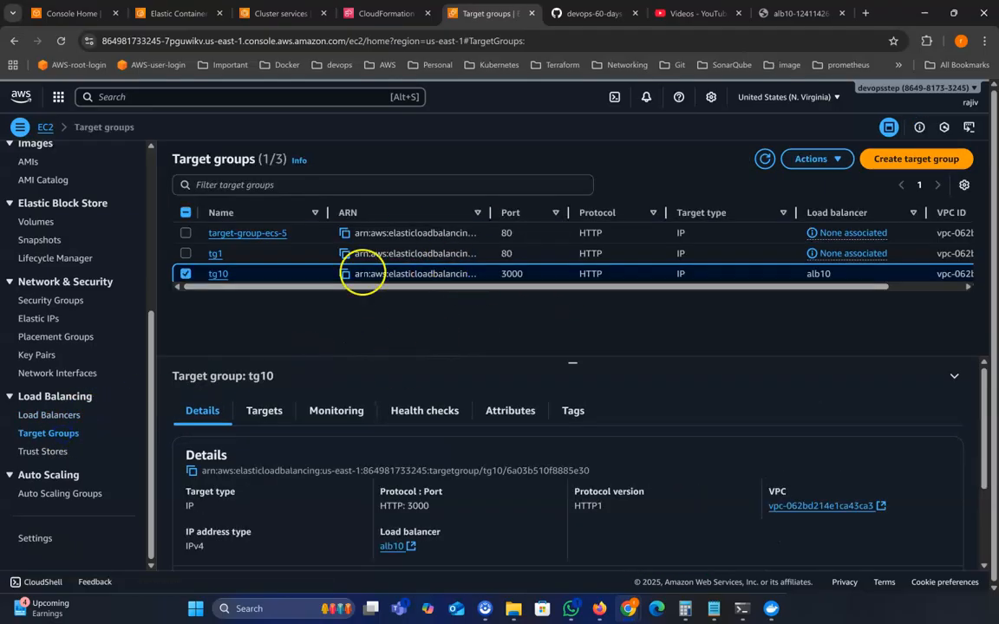
click(764, 158)
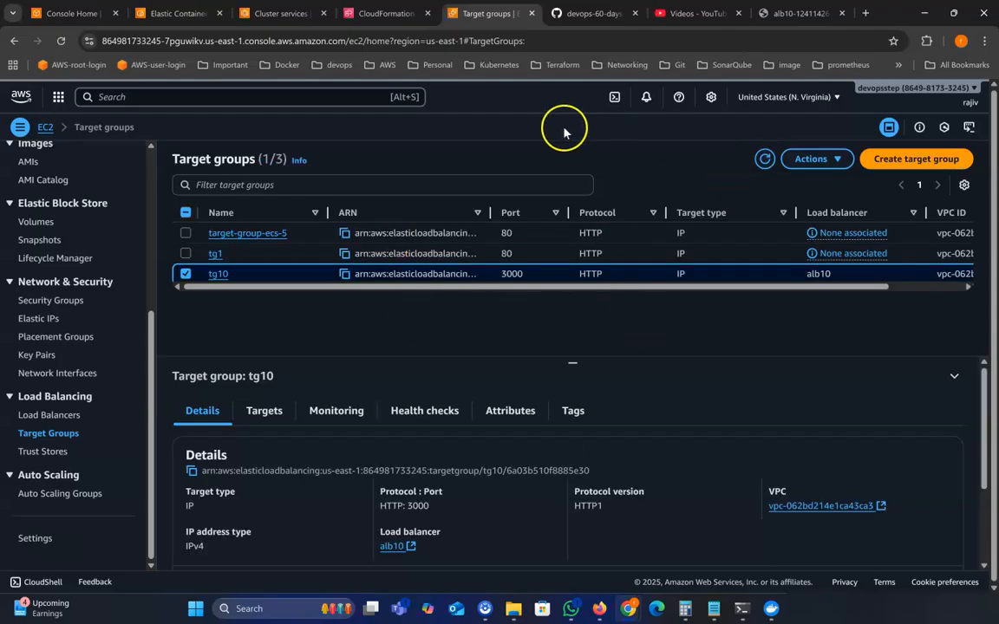
Review Step 7: Test in the GitHub project guide, highlighting the ALB DNS address and ApacheBench load test command
click(586, 13)
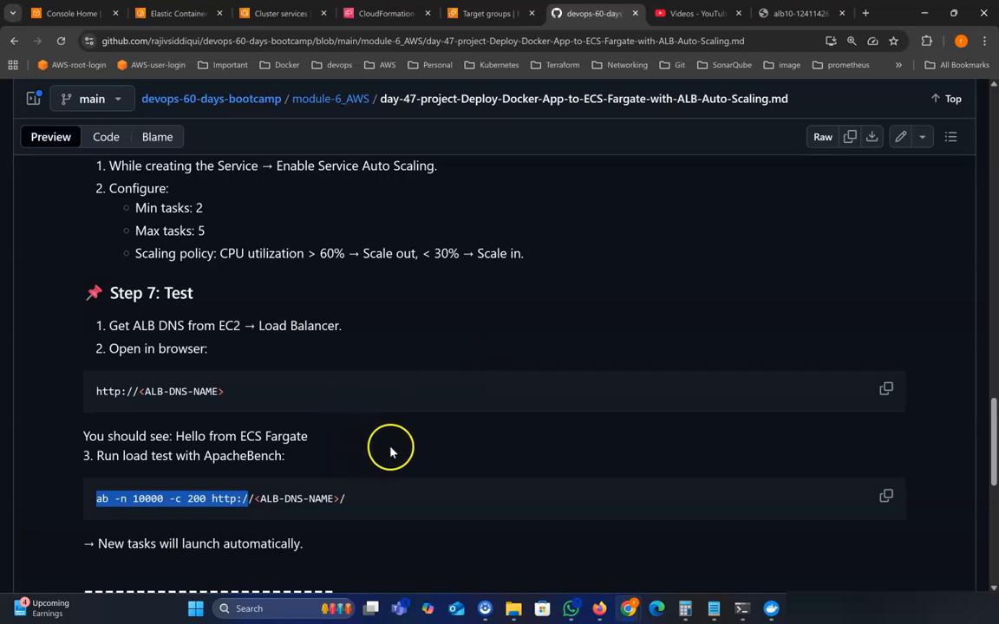
scroll(390, 451, up, 1)
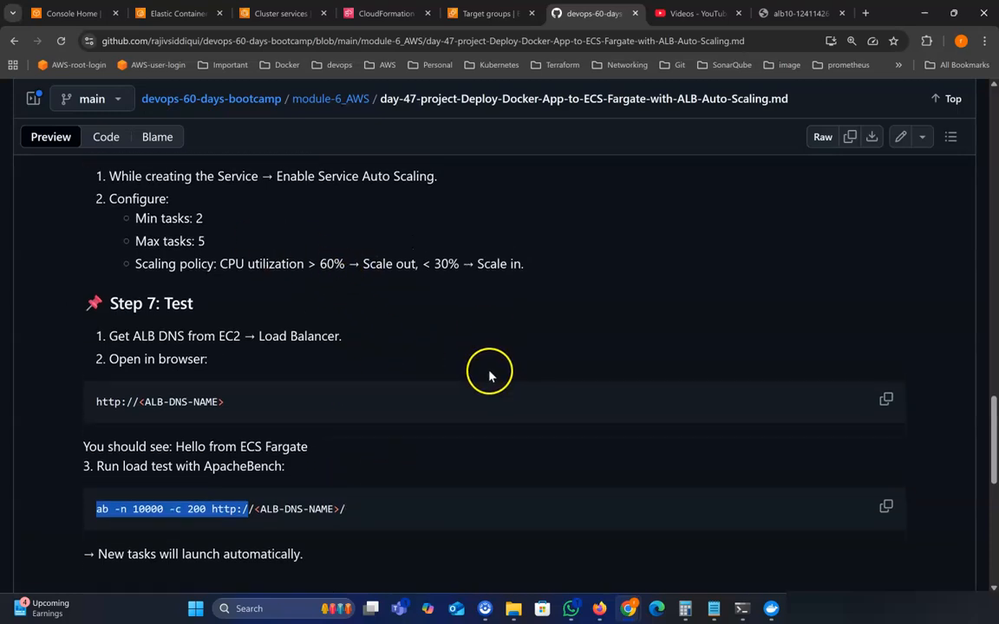
drag(347, 508, 144, 398)
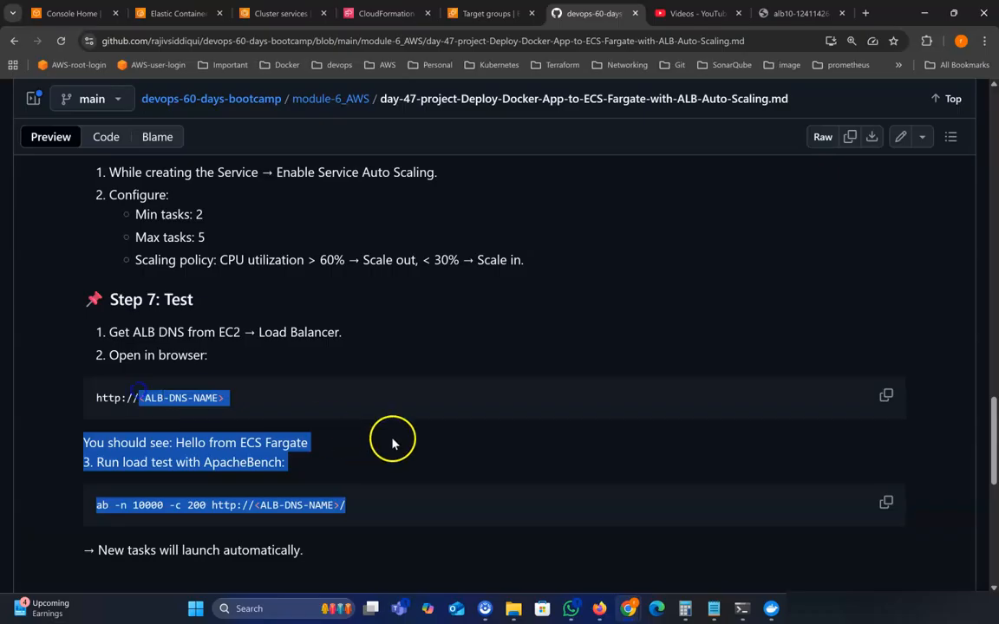